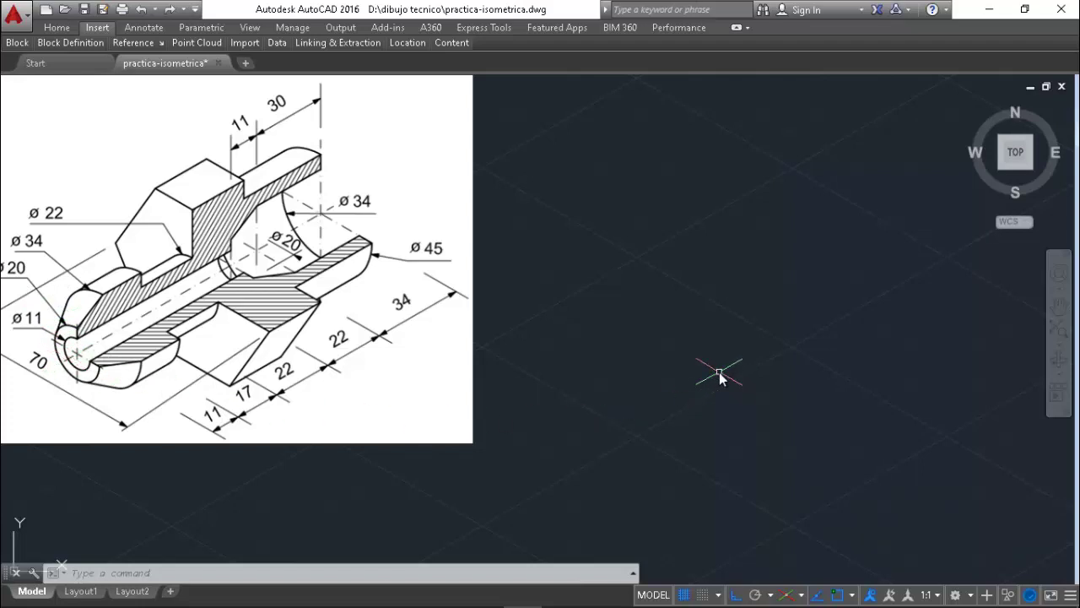
- Draw a radius 5.5 isocircle on the left isoplane beside the reference image
text(EL)
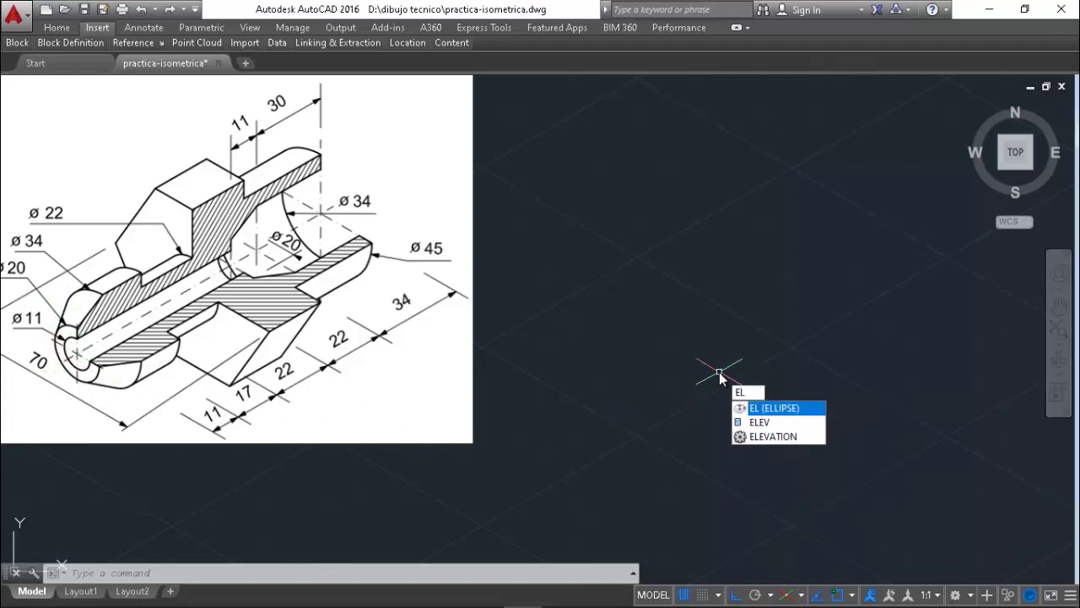
key(Return)
text(I)
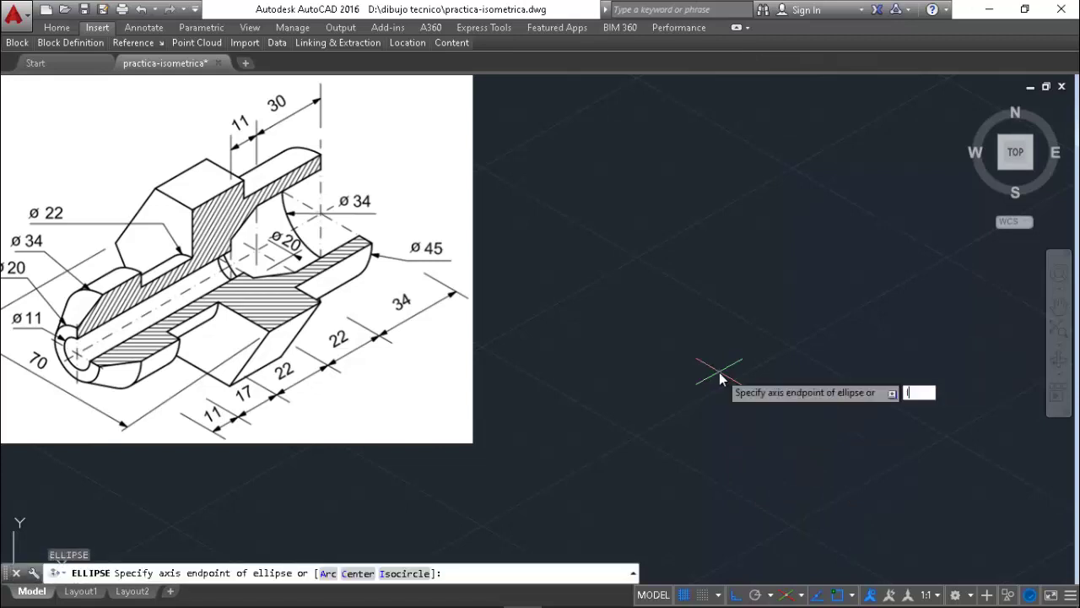
key(Return)
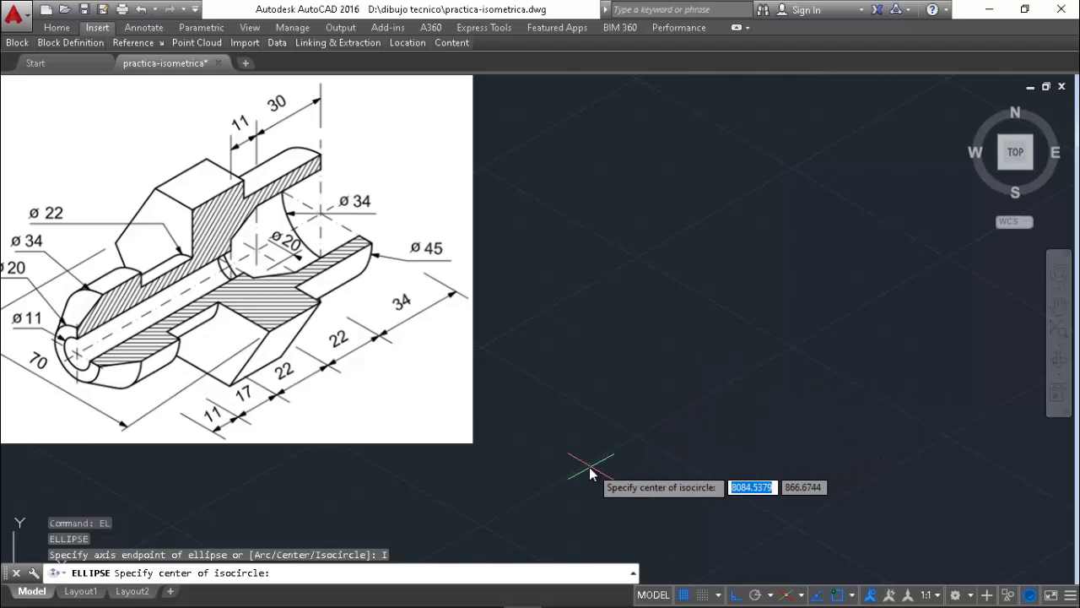
click(582, 469)
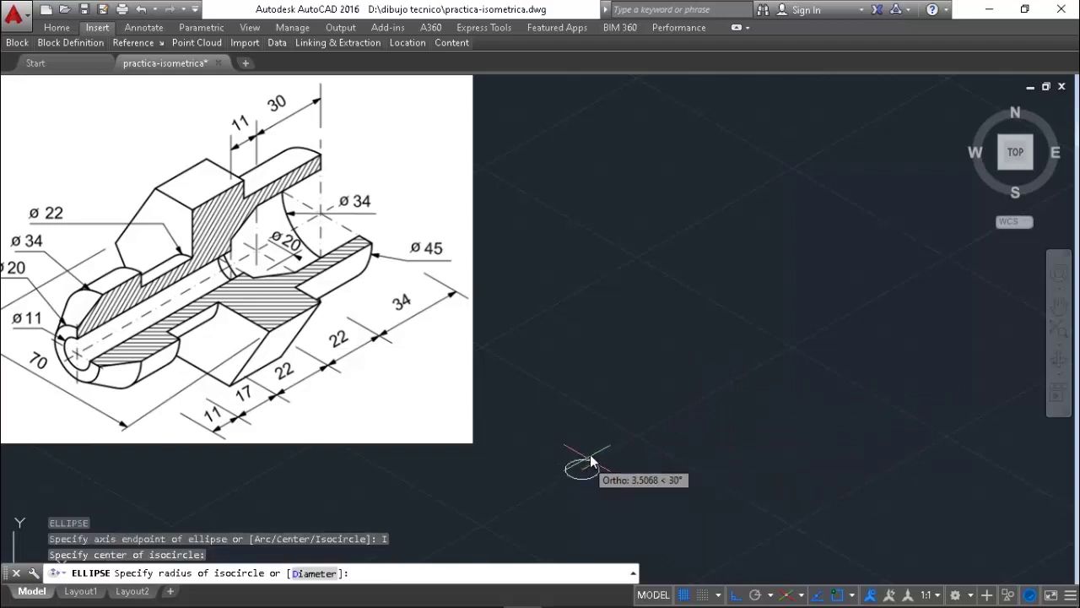
key(F5)
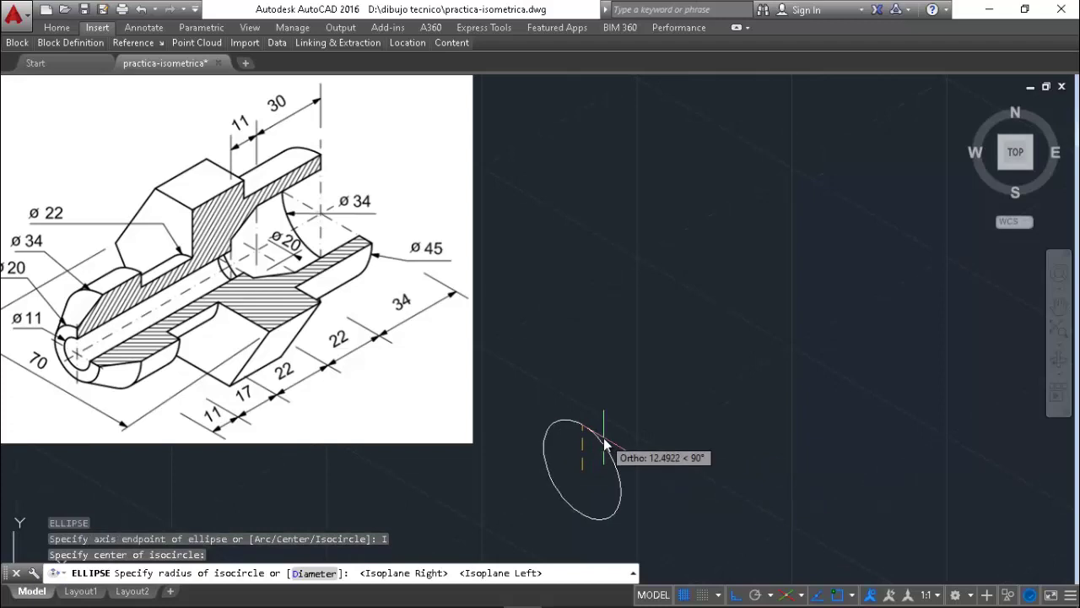
text(5)
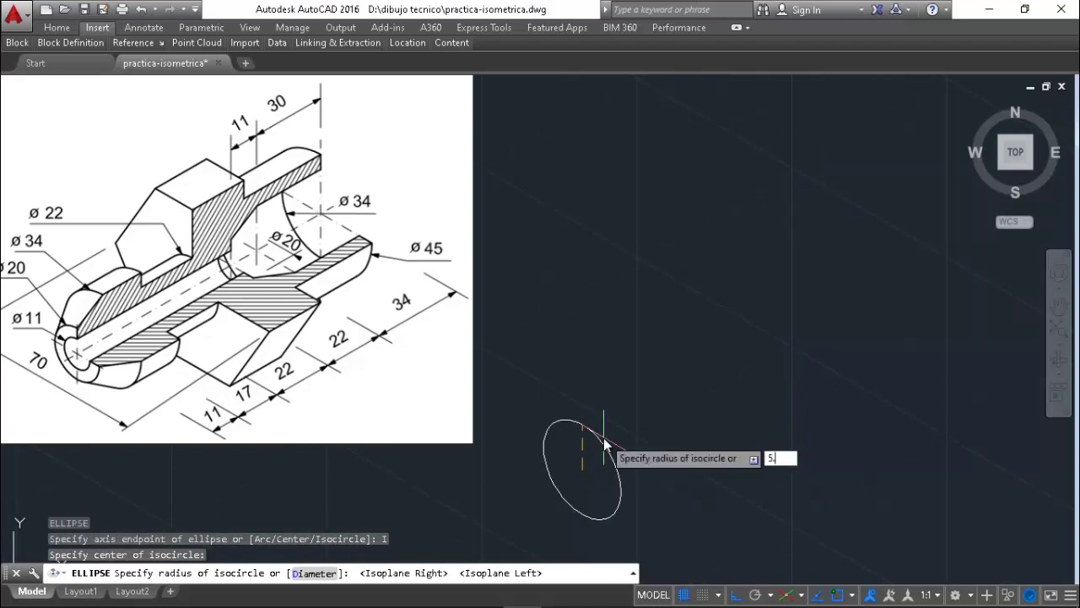
text(.5)
key(Return)
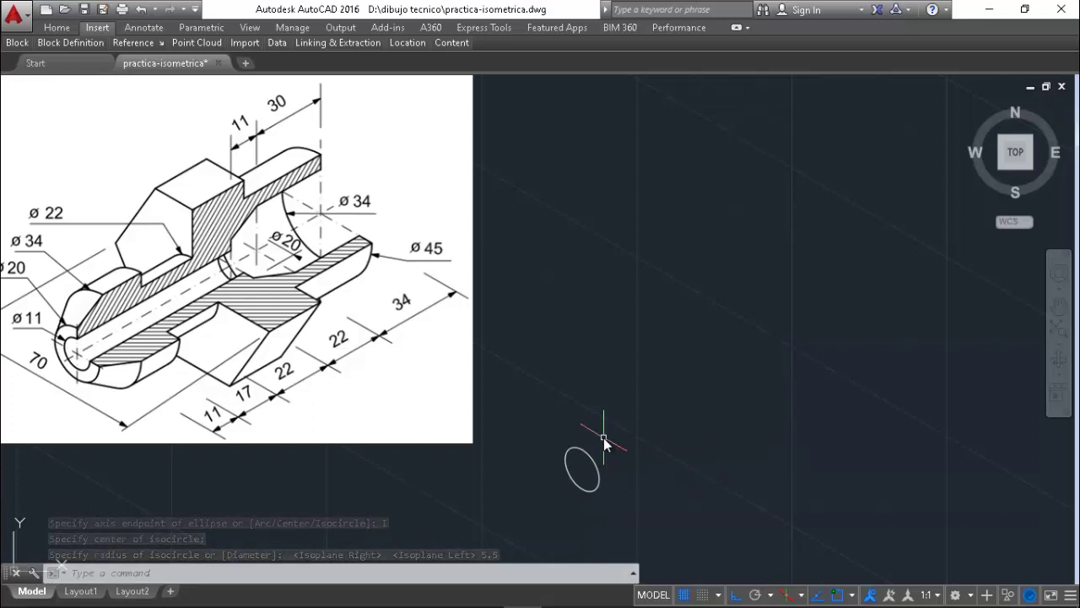
- Add concentric isocircles of radius 10 and 17.5 at the same centre
text(el)
key(Return)
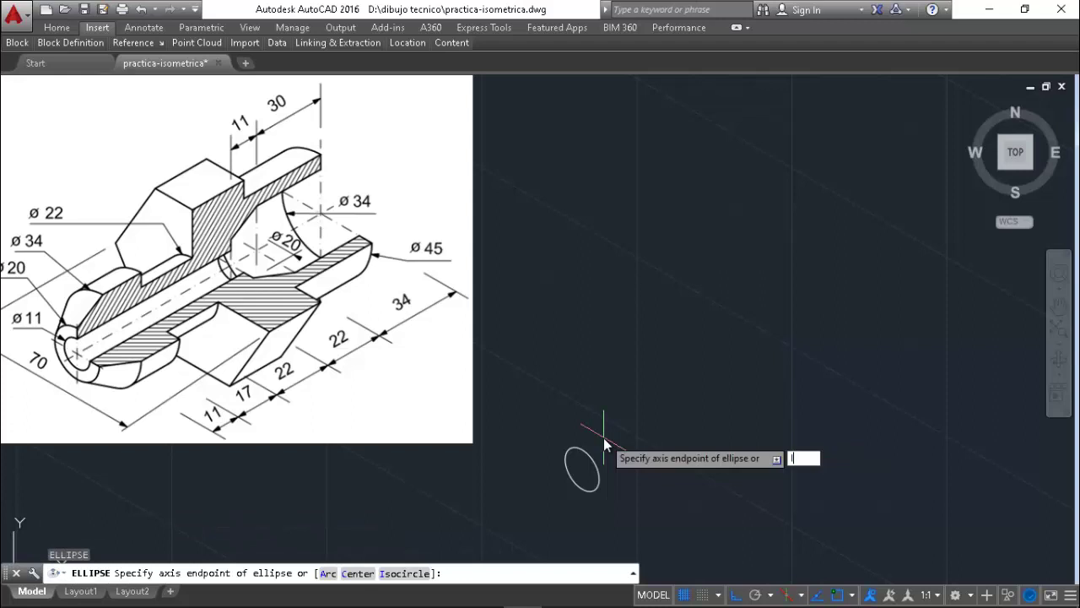
key(Return)
click(582, 469)
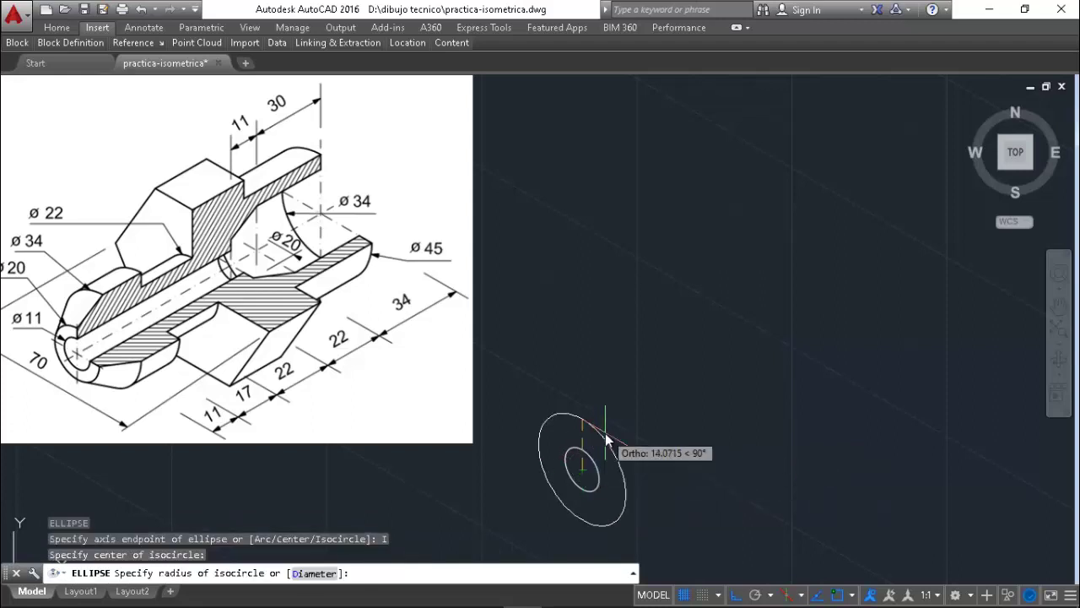
text(1)
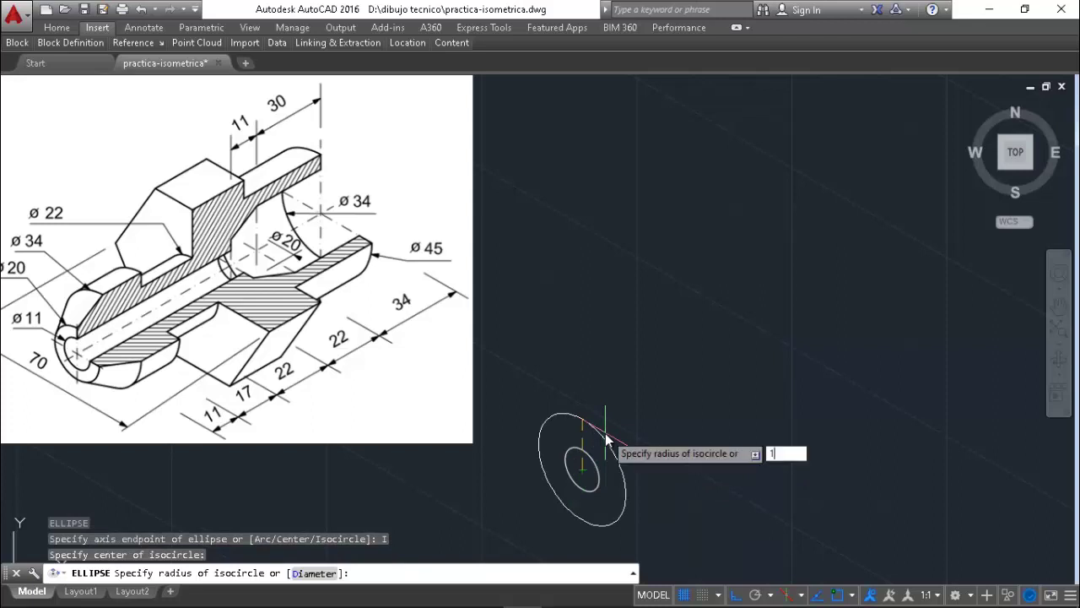
text(0)
key(Return)
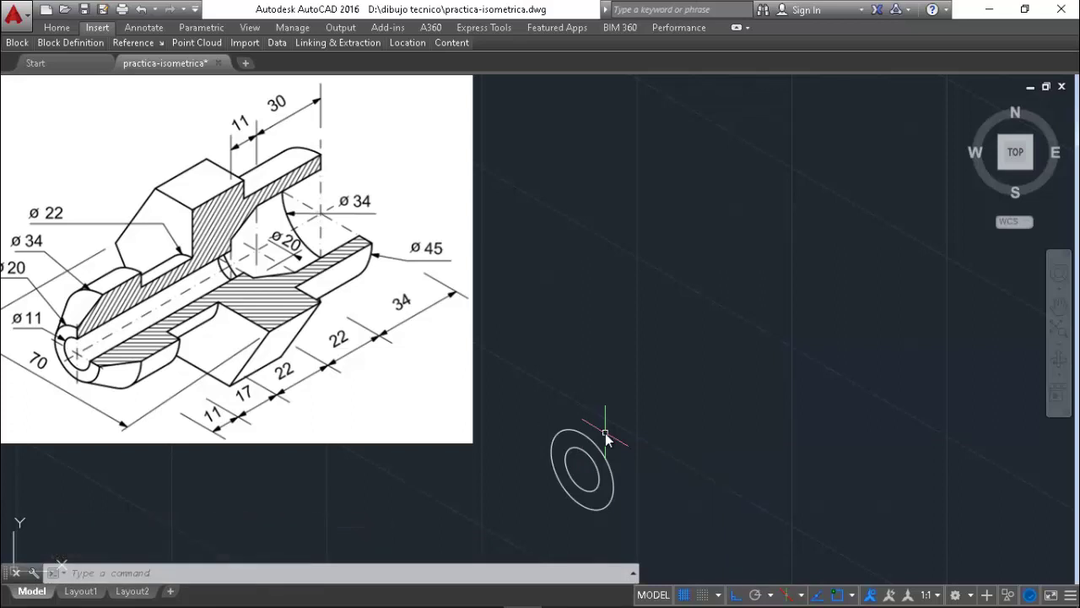
key(Return)
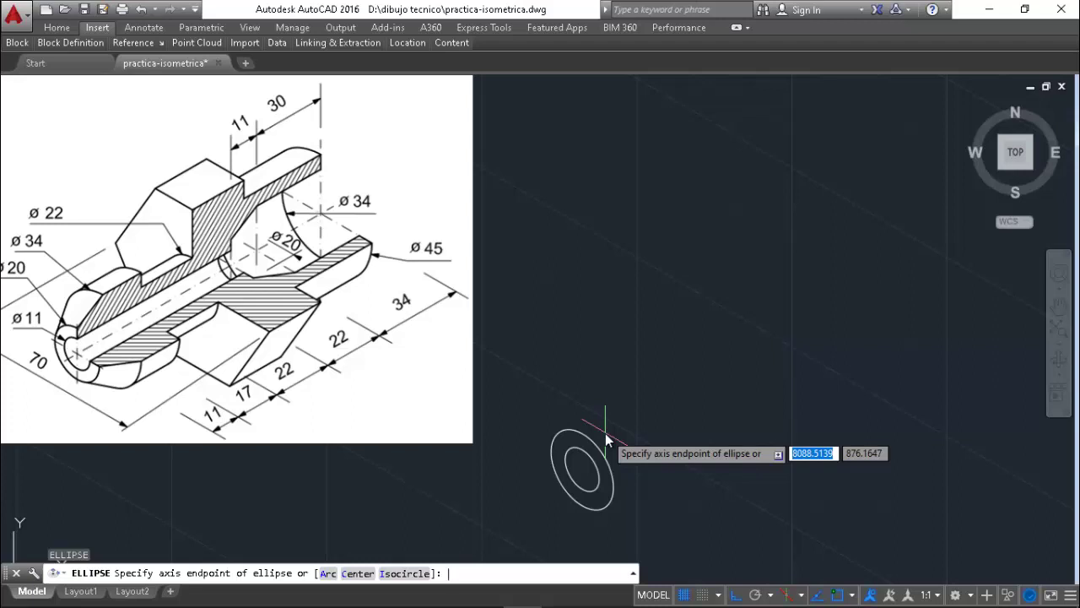
text(i)
key(Return)
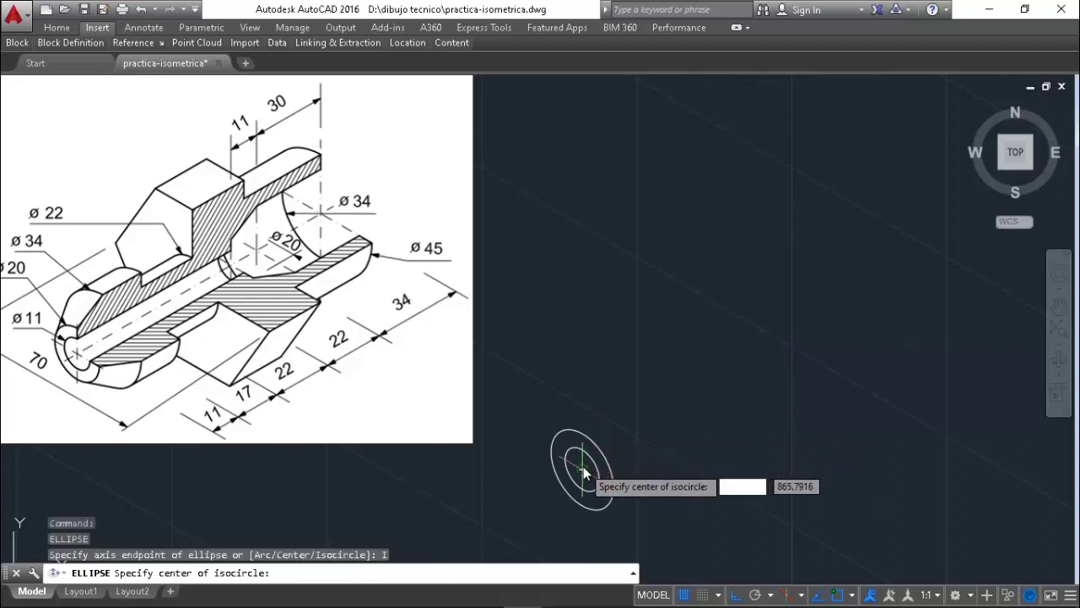
click(584, 465)
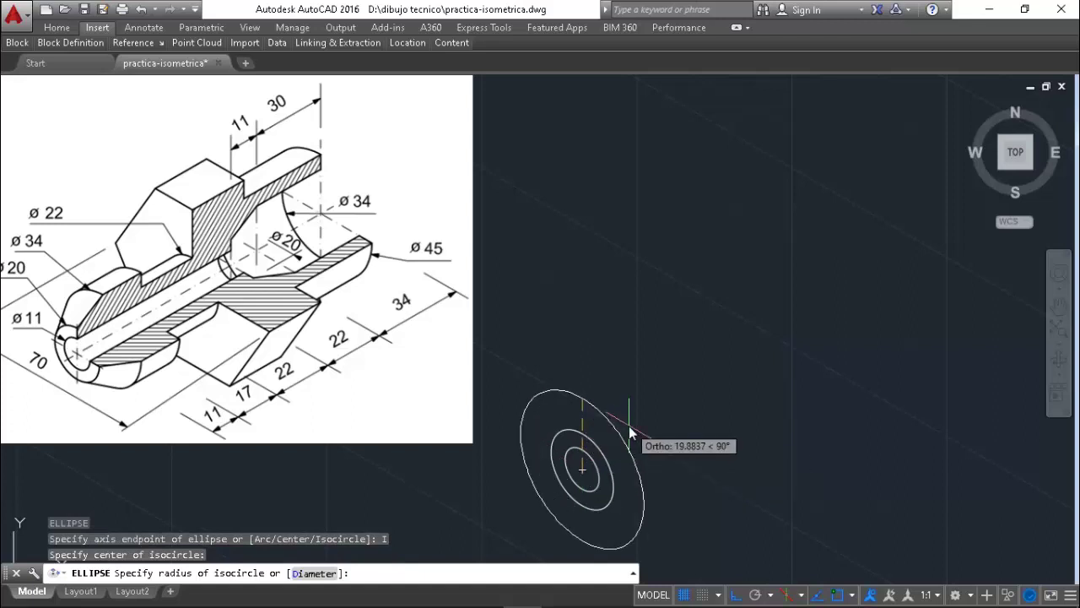
text(17.)
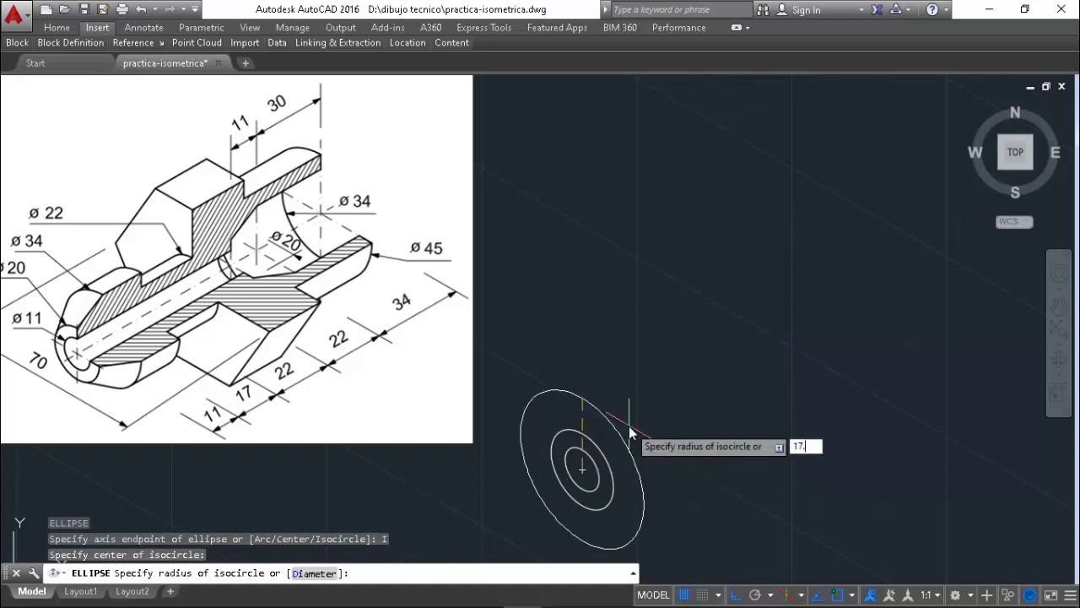
text(5)
key(Return)
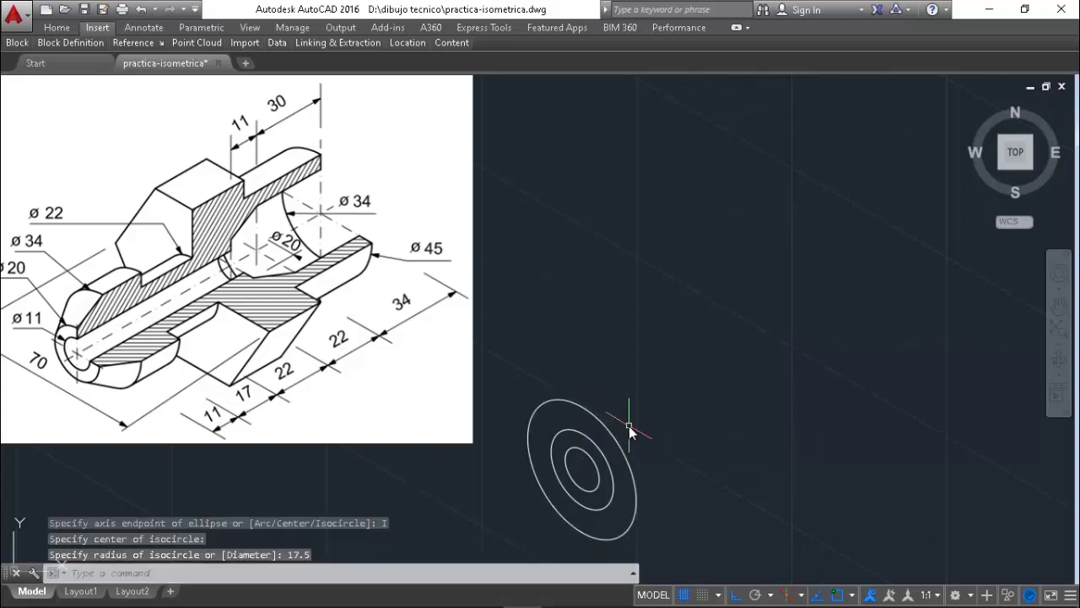
- Move the radius 17.5 isocircle 11 units along the 30° axis
text(m)
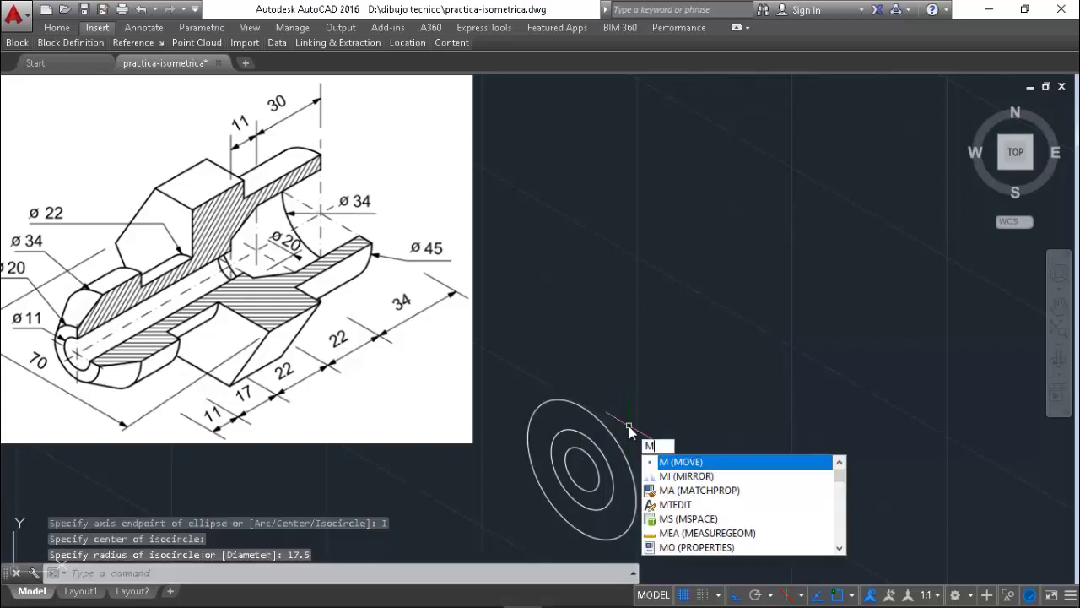
key(Return)
click(611, 438)
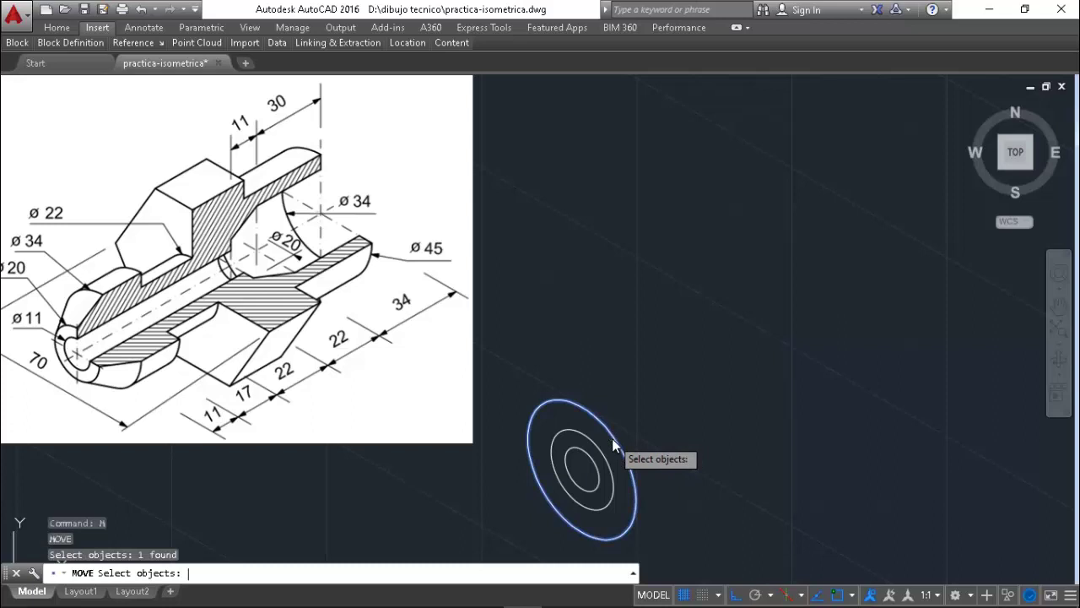
key(Return)
click(583, 465)
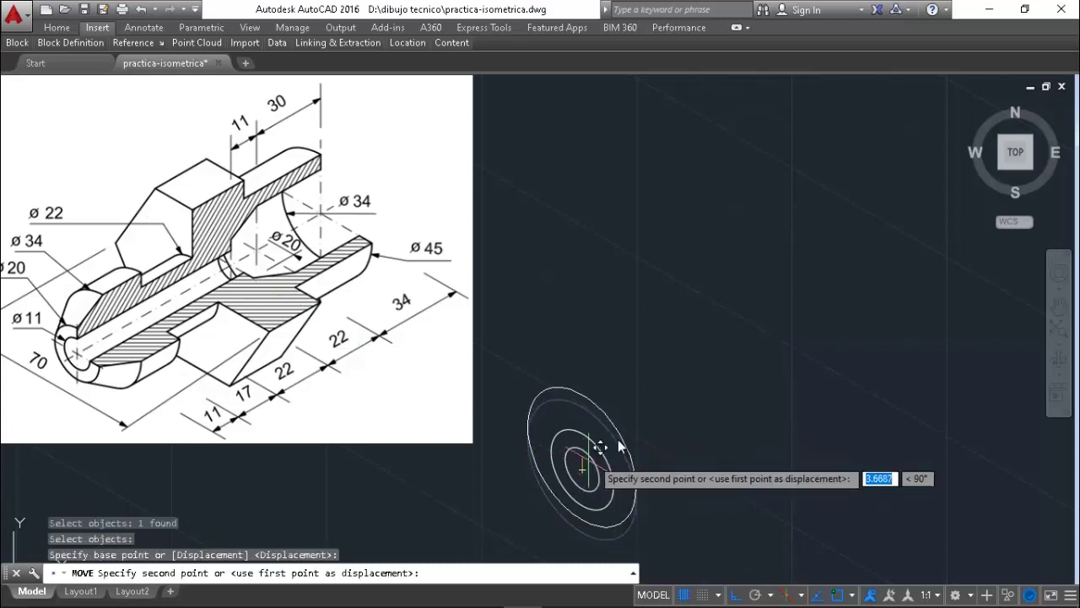
key(F5)
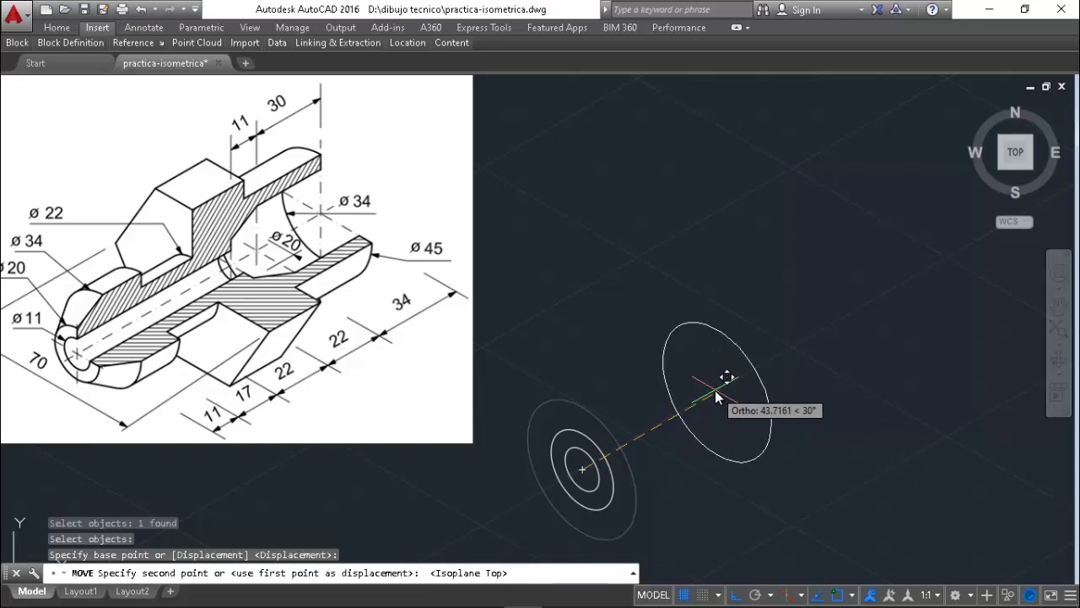
text(11)
key(Return)
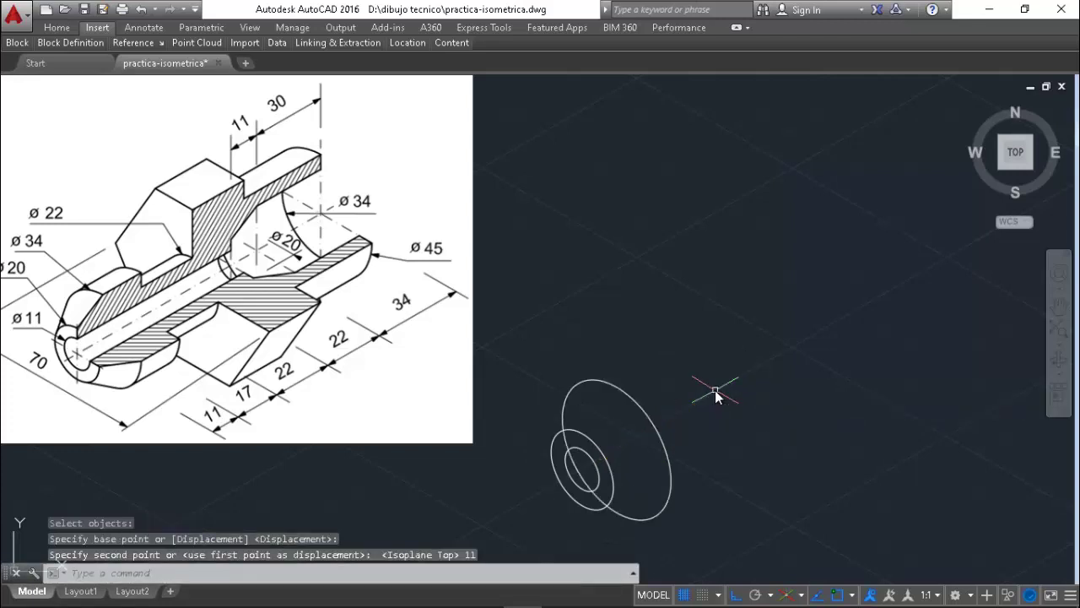
- Copy that isocircle a further 17 units along the same axis
text(CP)
key(Return)
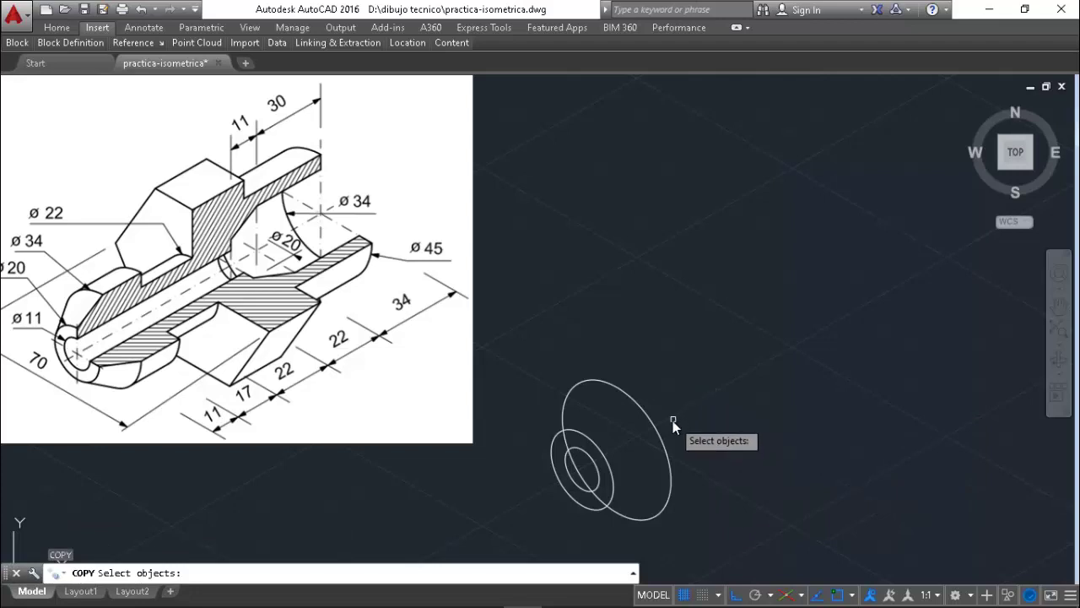
click(660, 435)
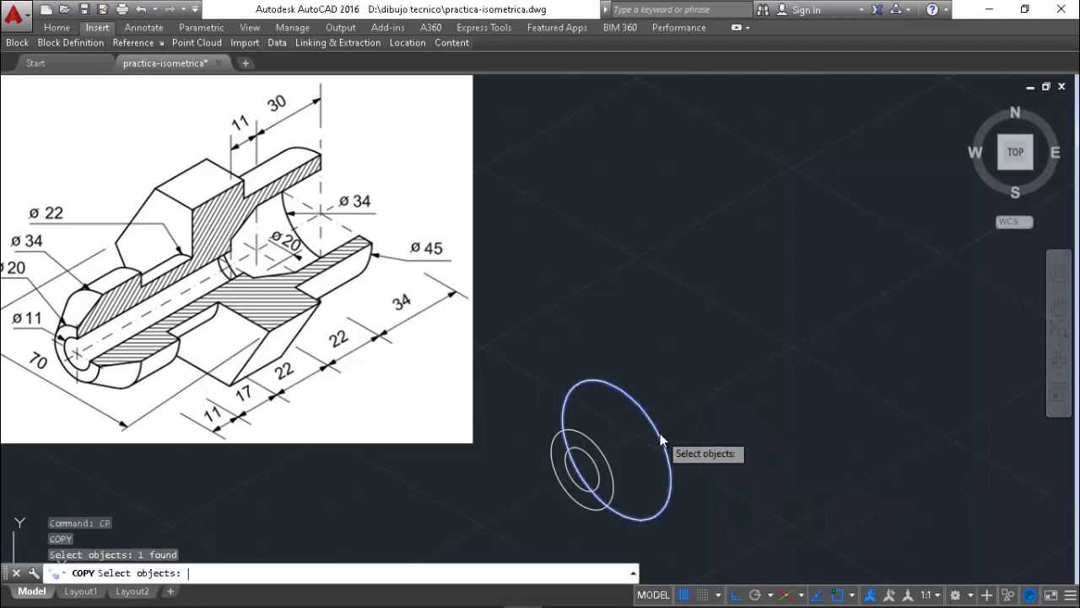
key(Return)
click(617, 449)
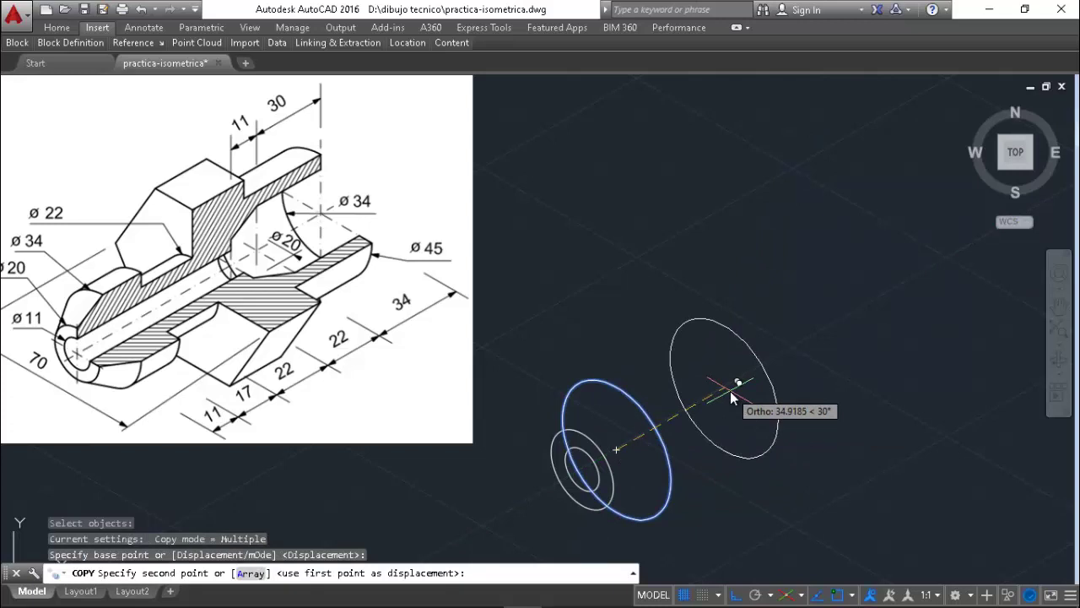
text(17)
key(Return)
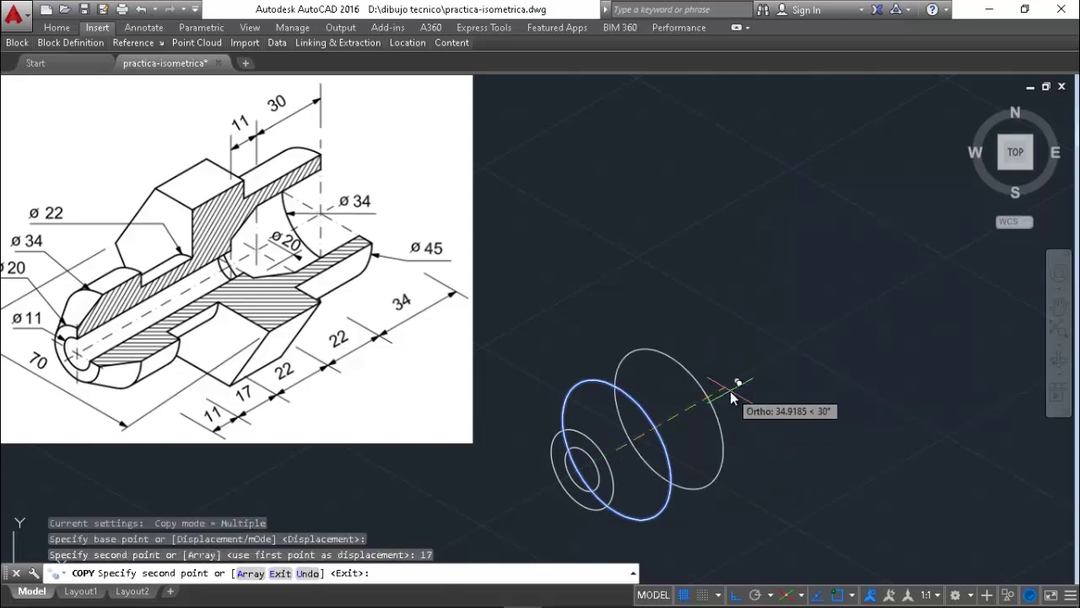
key(Return)
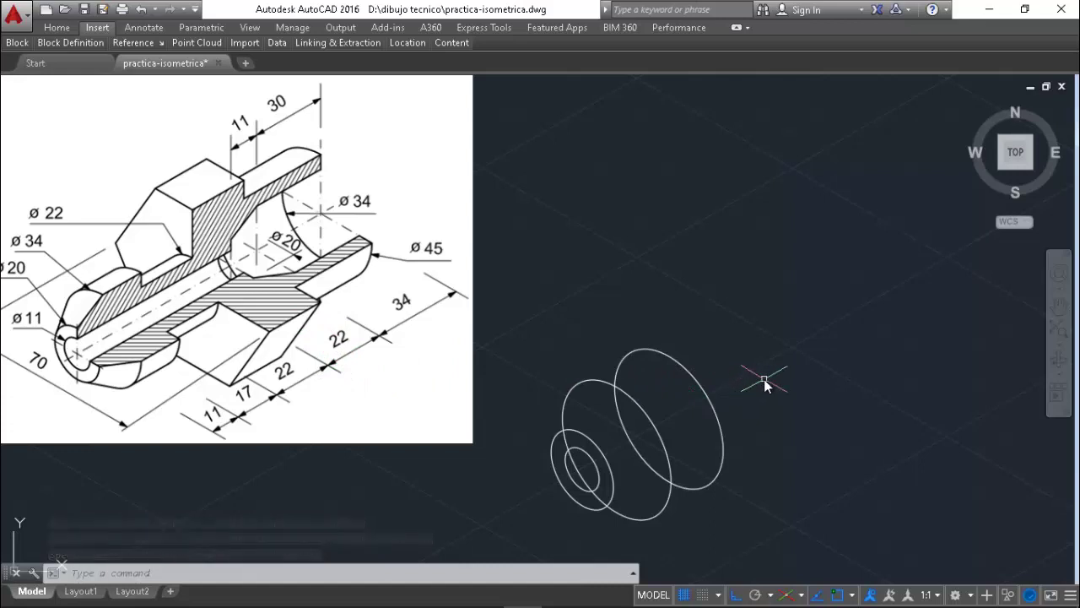
- Draw a radius 11 isocircle on the left isoplane, centred on the copied isocircle
text(EL)
key(Return)
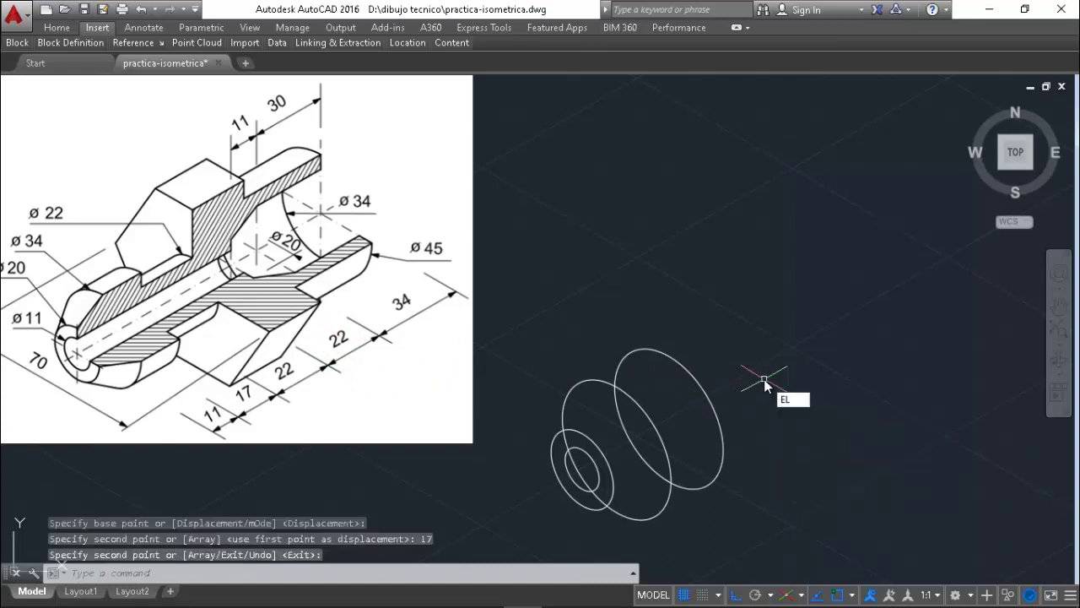
text(I)
key(Return)
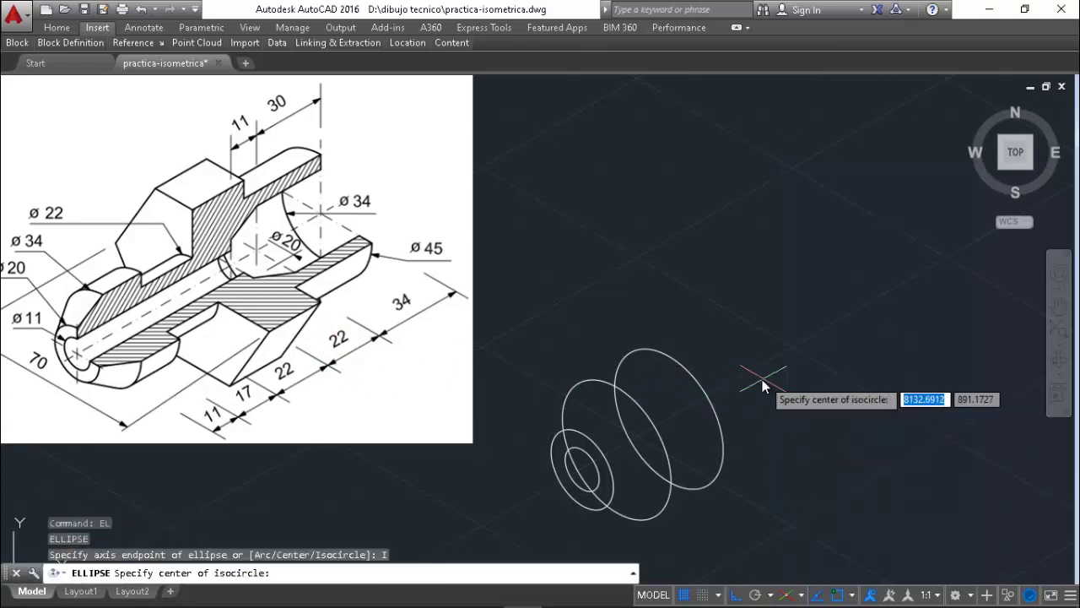
click(671, 420)
key(F5)
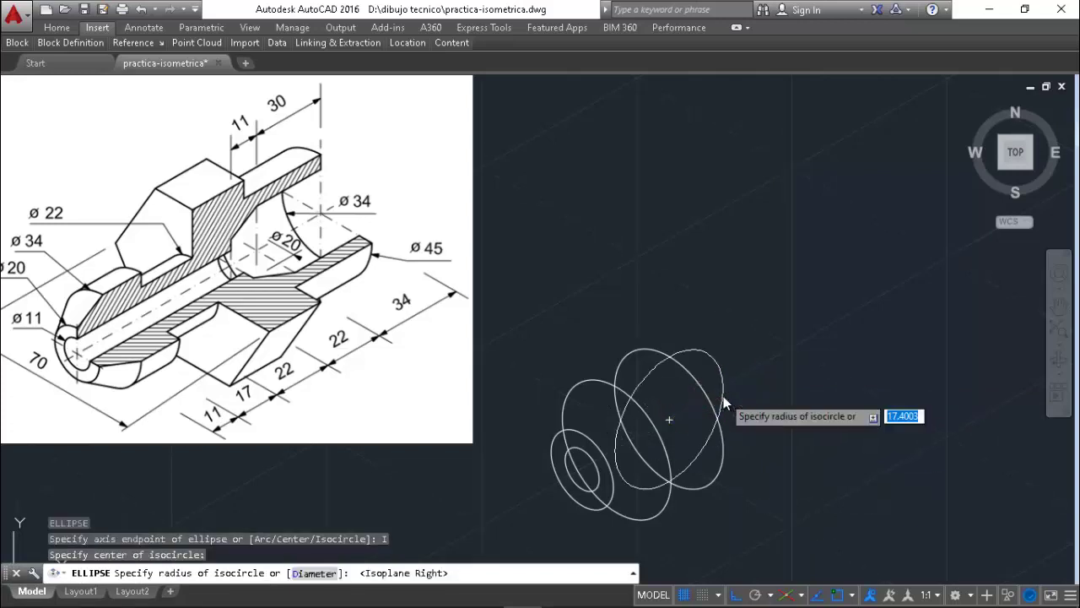
key(F5)
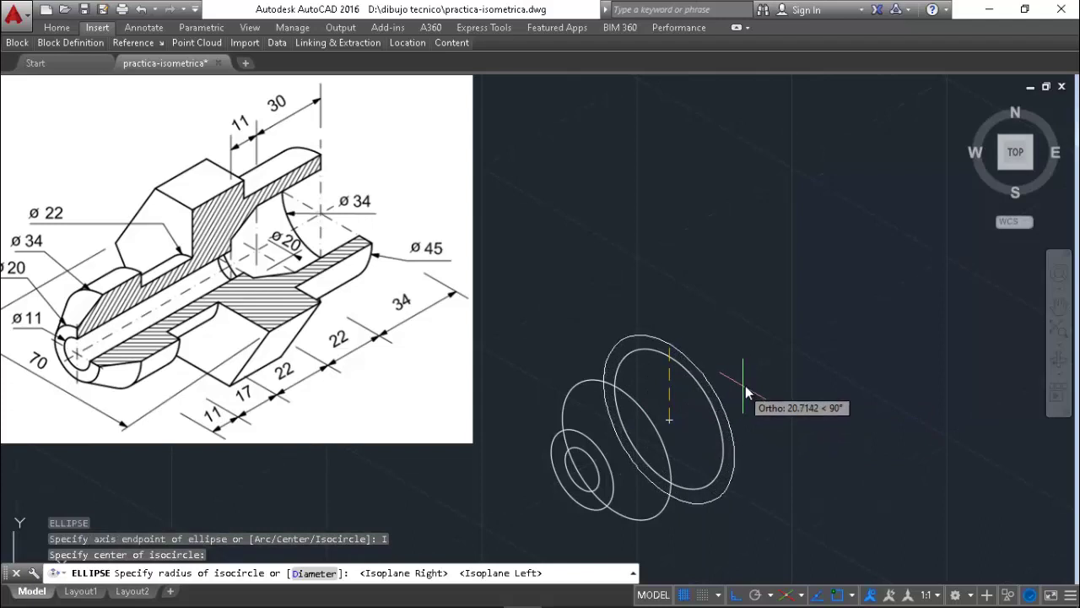
text(1)
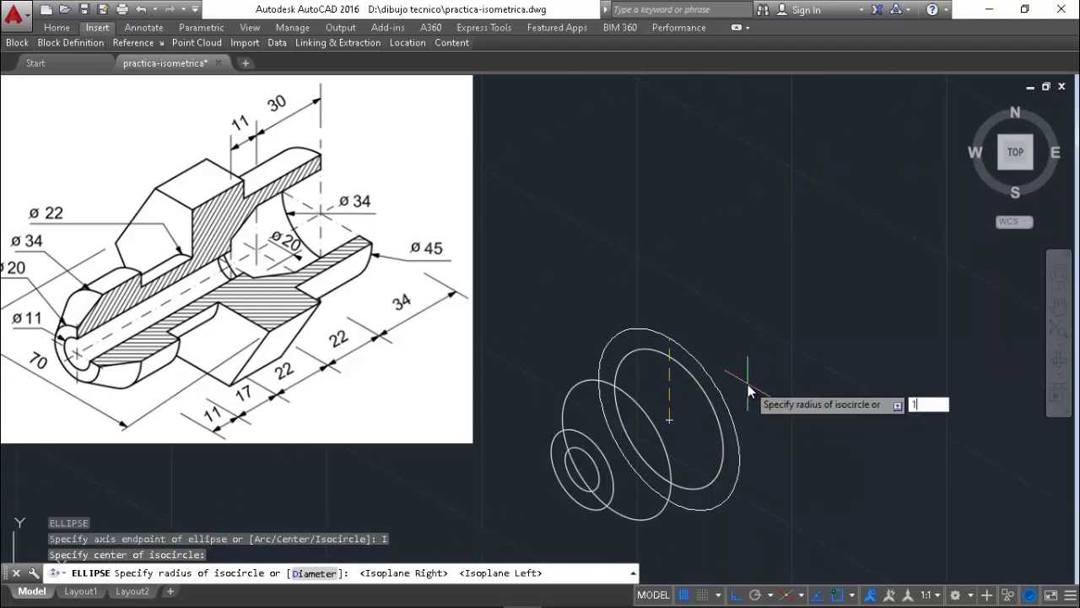
text(1)
key(Return)
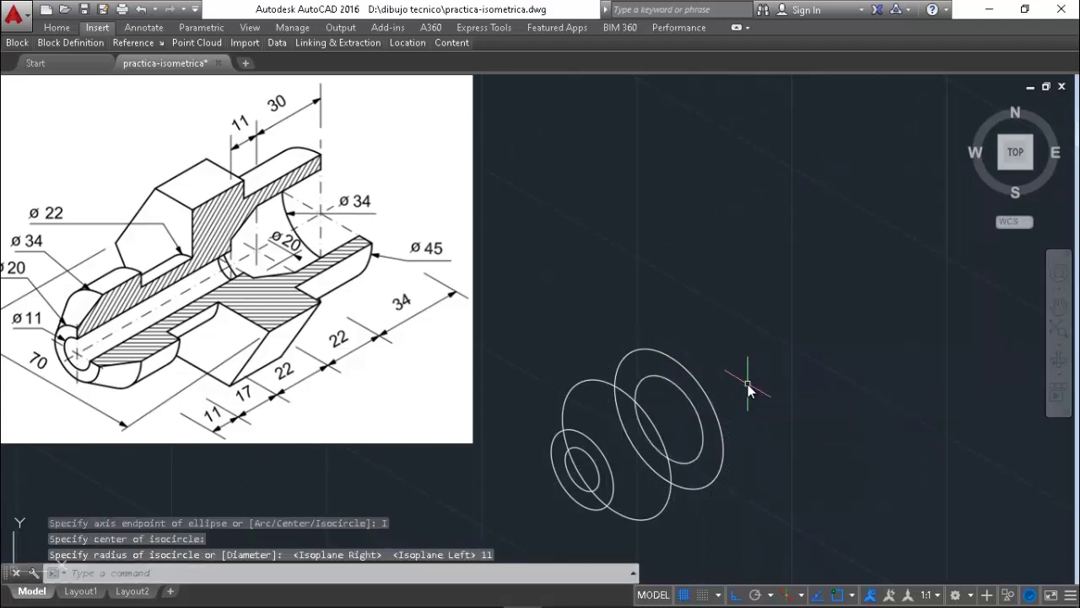
- Move the radius 11 isocircle 22 units along the 30° axis
text(m)
key(Return)
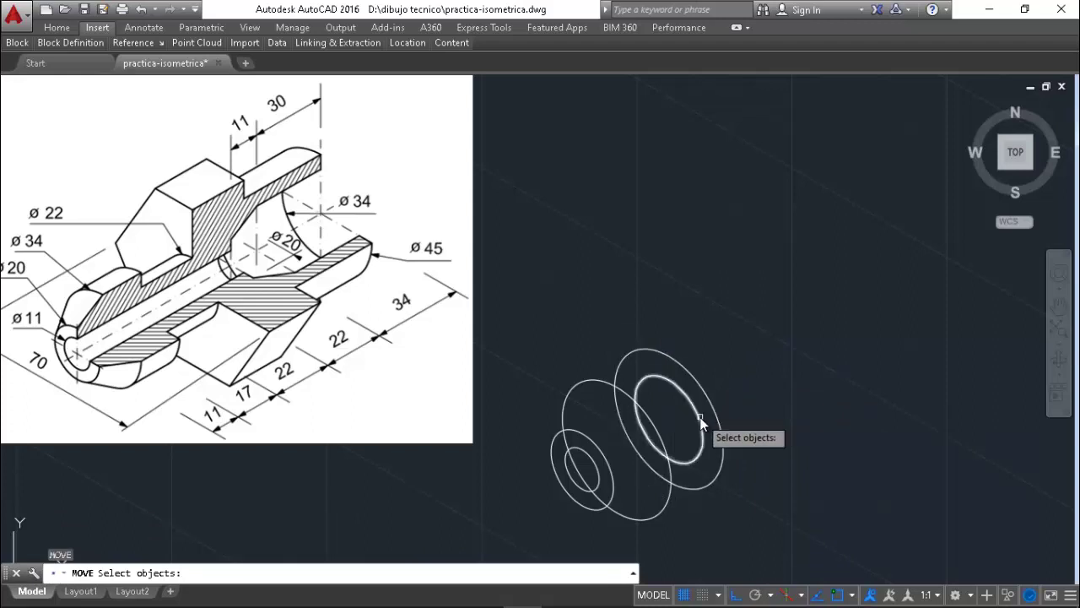
click(707, 413)
key(Return)
click(668, 420)
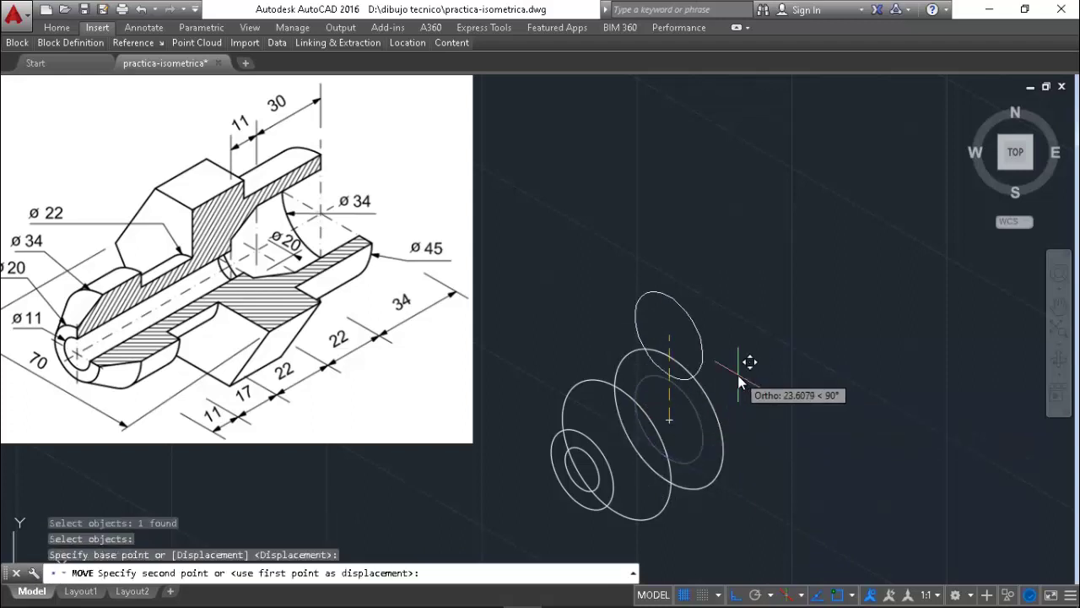
key(F5)
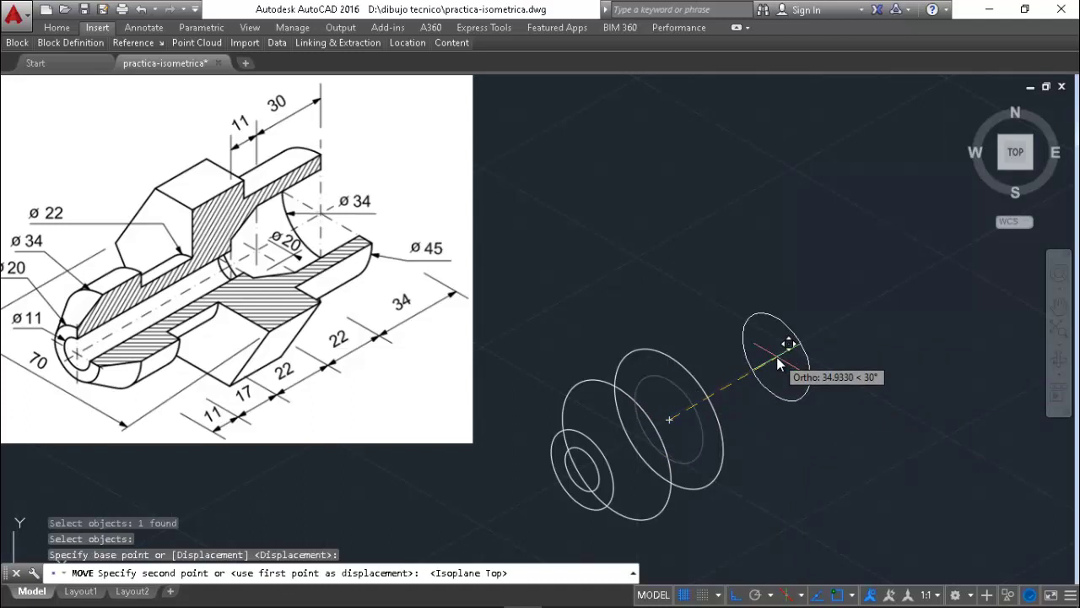
text(22)
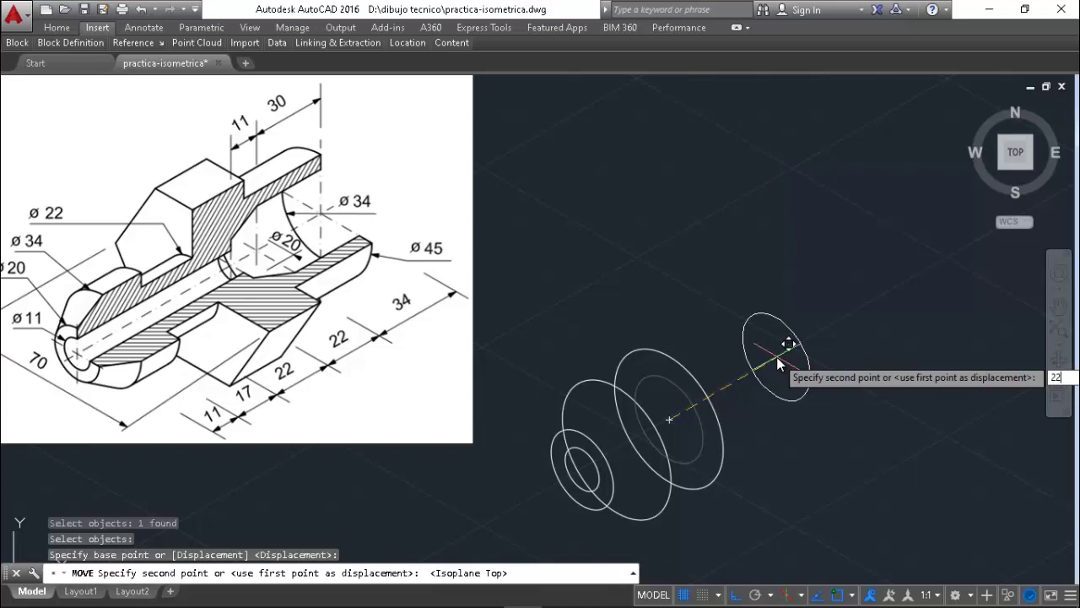
key(Return)
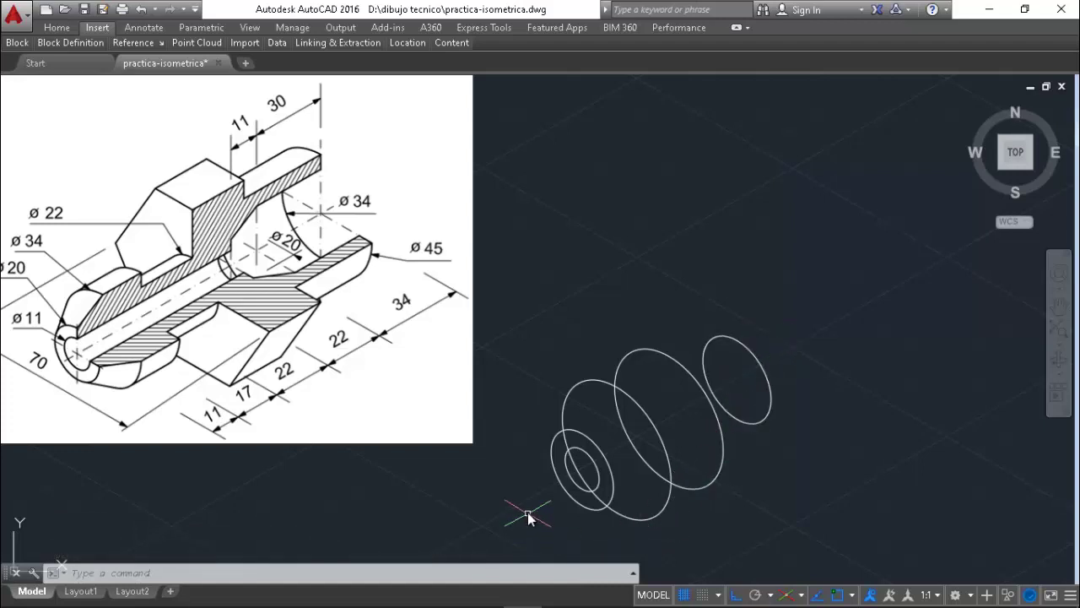
key(F5)
- Draw lower and upper outline lines from the radius 11 isocircle to the large isocircle
text(l)
key(Return)
click(761, 424)
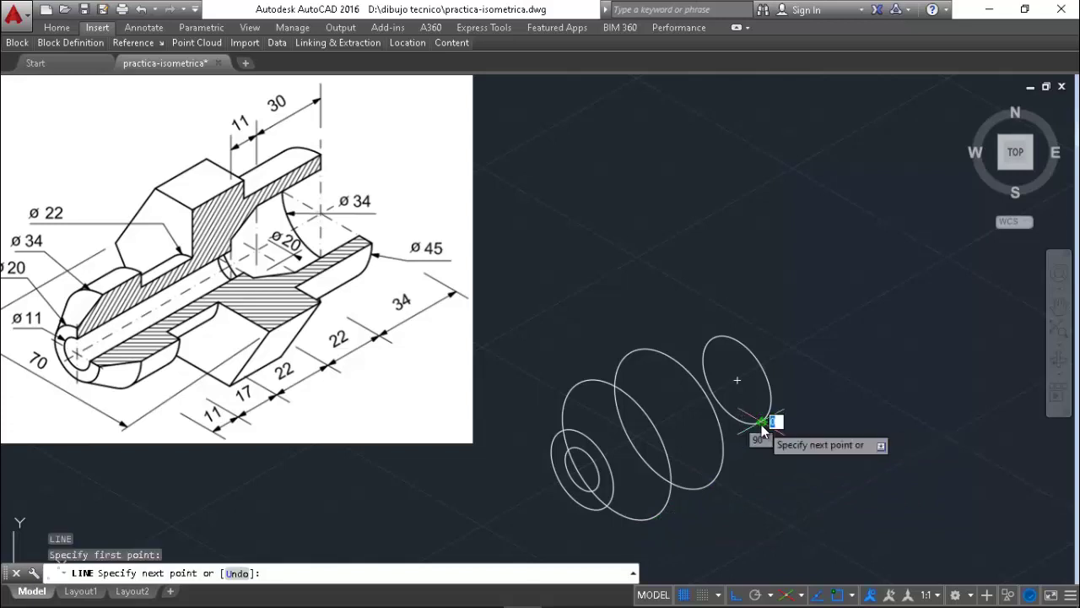
click(694, 462)
key(Return)
key(Return)
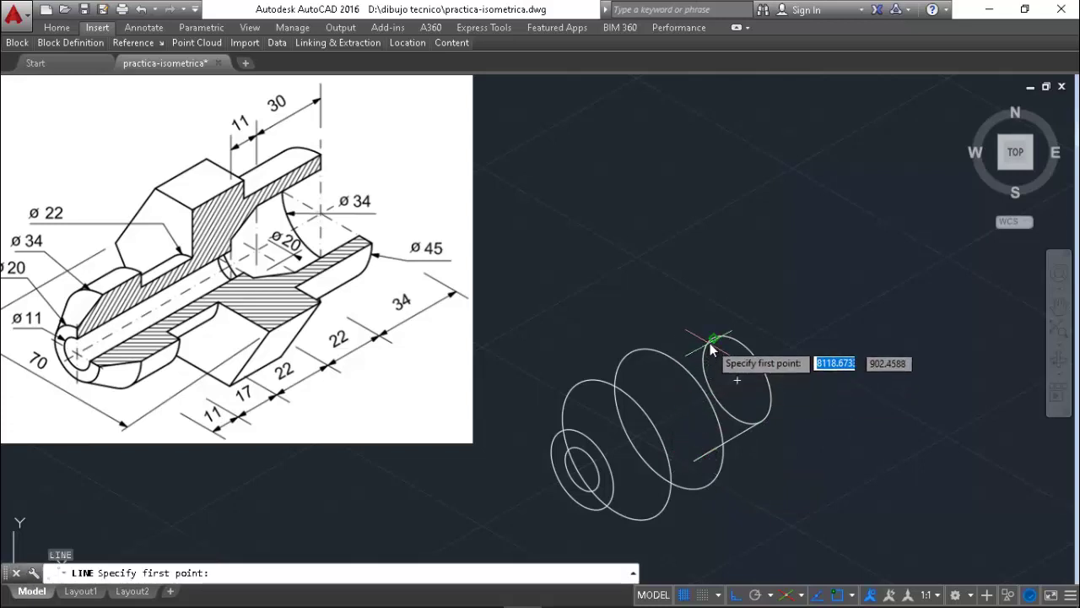
click(714, 338)
click(665, 373)
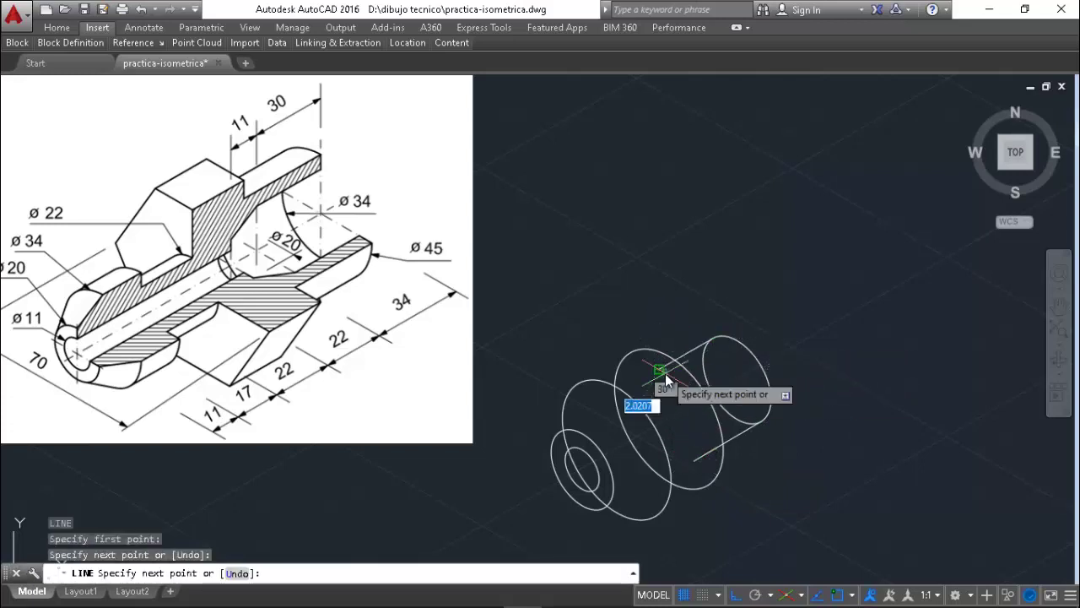
key(Return)
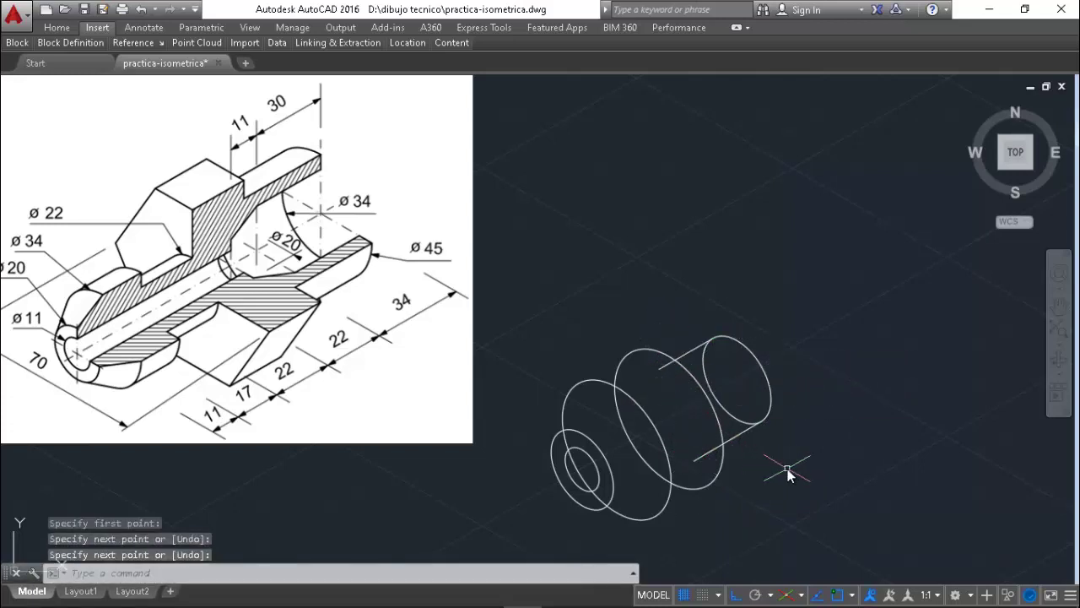
- Trim both outline lines inside the large isocircle and the small isocircle's hidden back arc
text(tr)
key(Return)
key(Return)
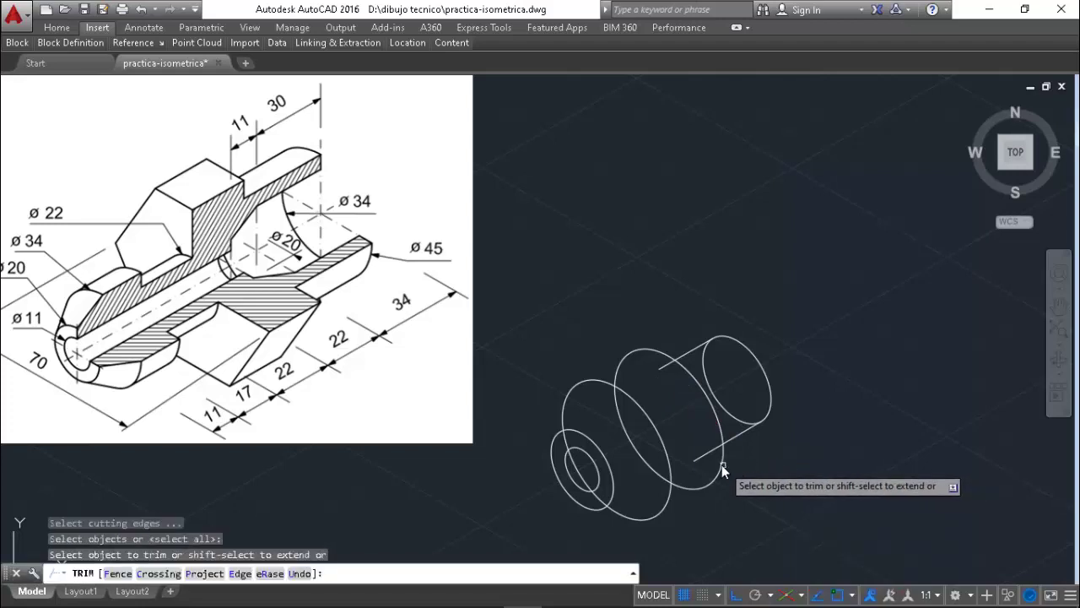
click(714, 452)
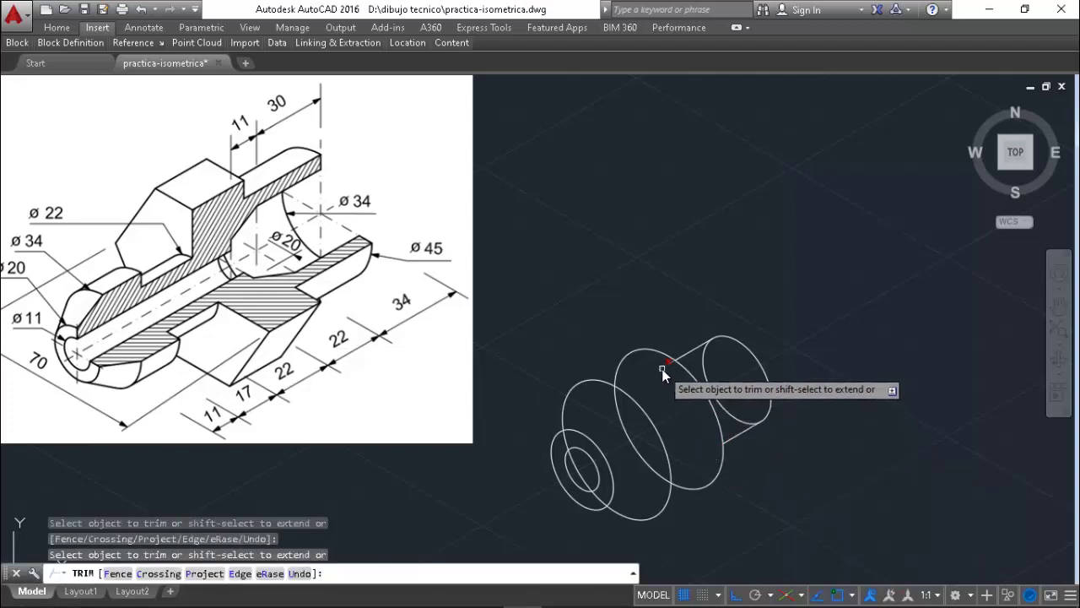
click(664, 364)
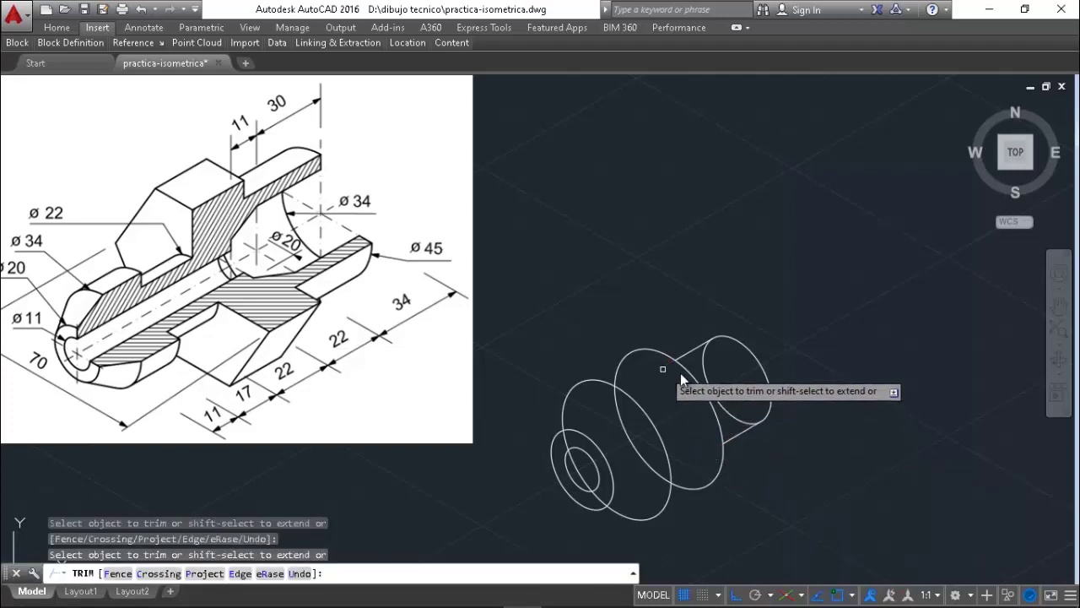
click(735, 415)
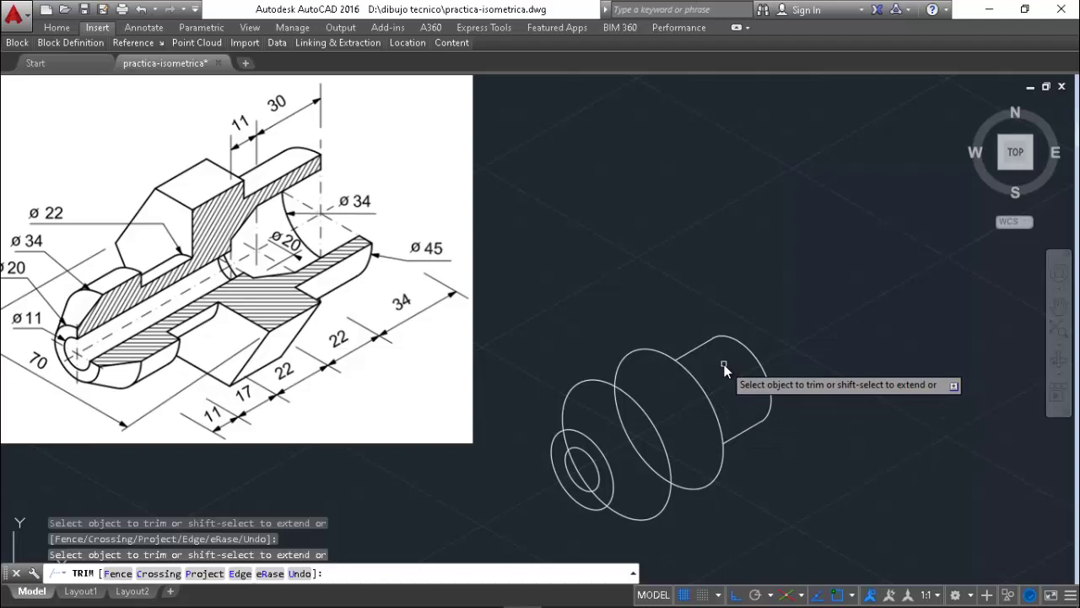
key(Escape)
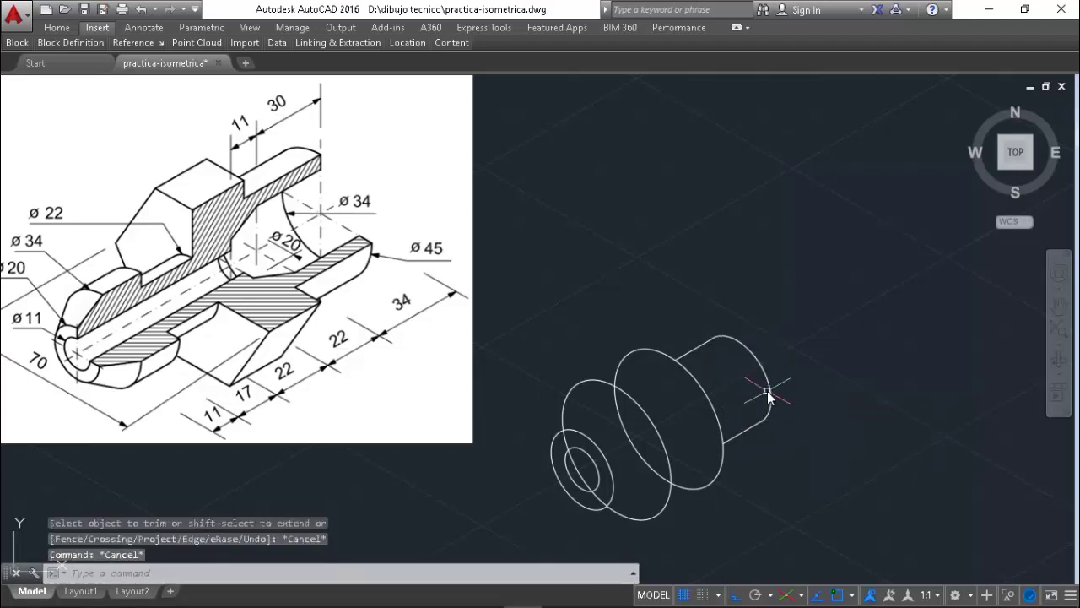
- Draw upper and lower outline lines between the large isocircle and the front isocircle
text(l)
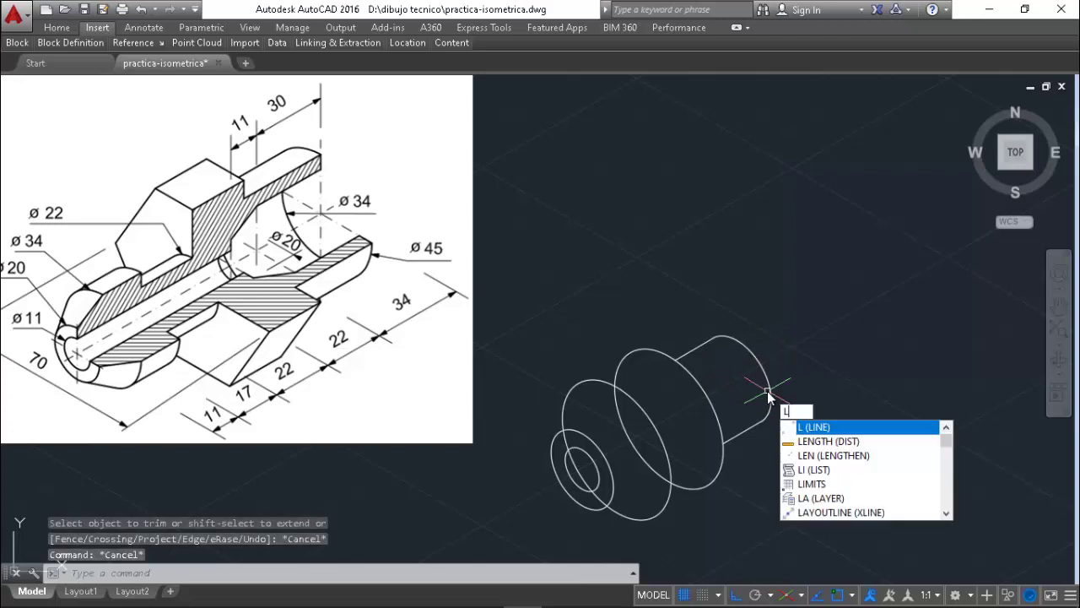
key(Return)
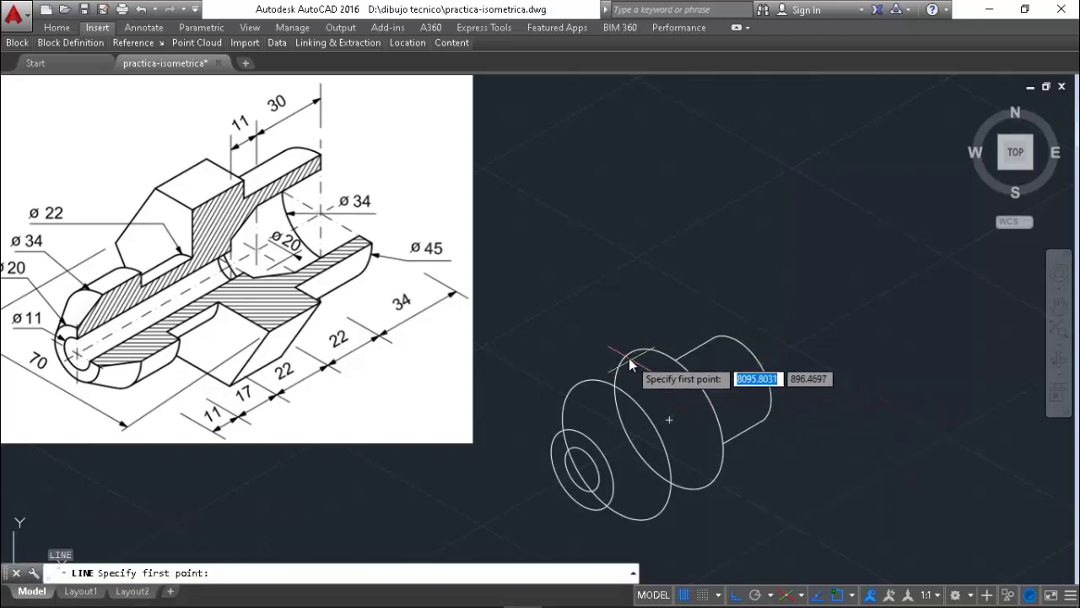
click(628, 354)
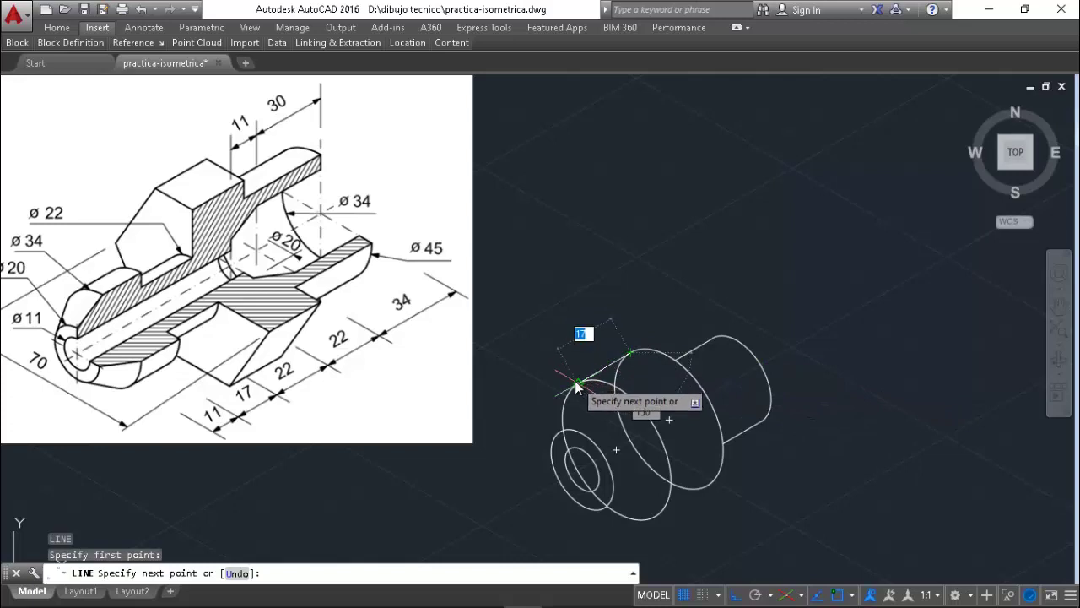
click(578, 385)
key(Return)
key(Return)
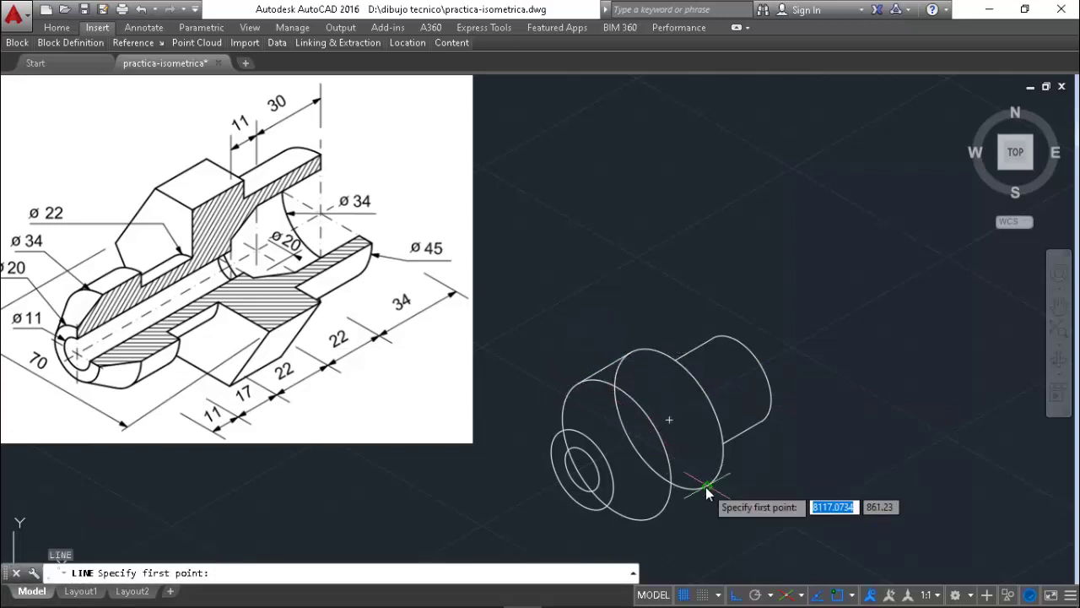
click(706, 489)
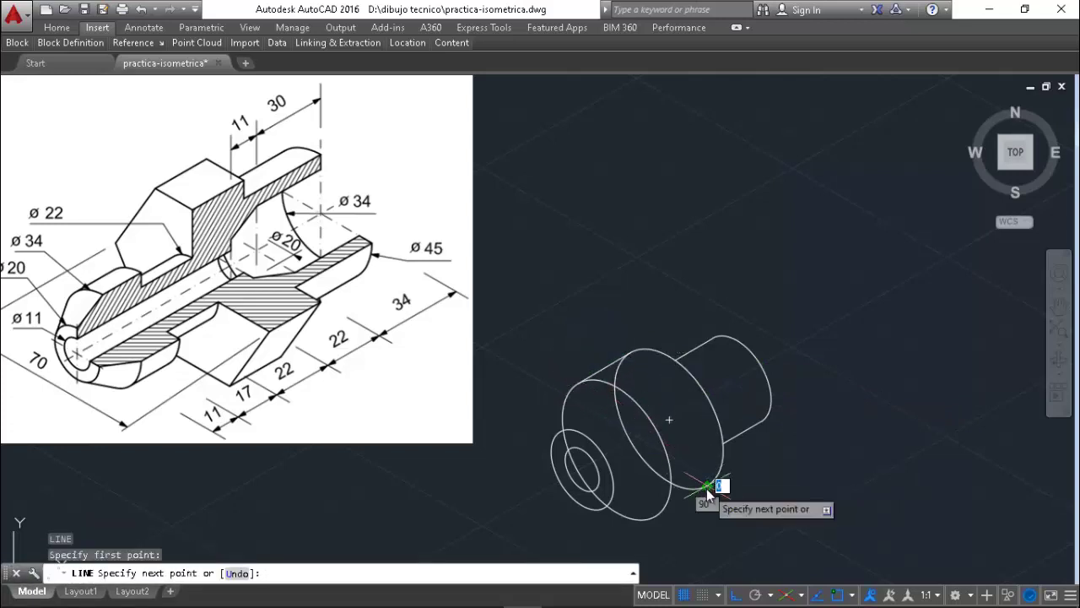
click(659, 518)
key(Return)
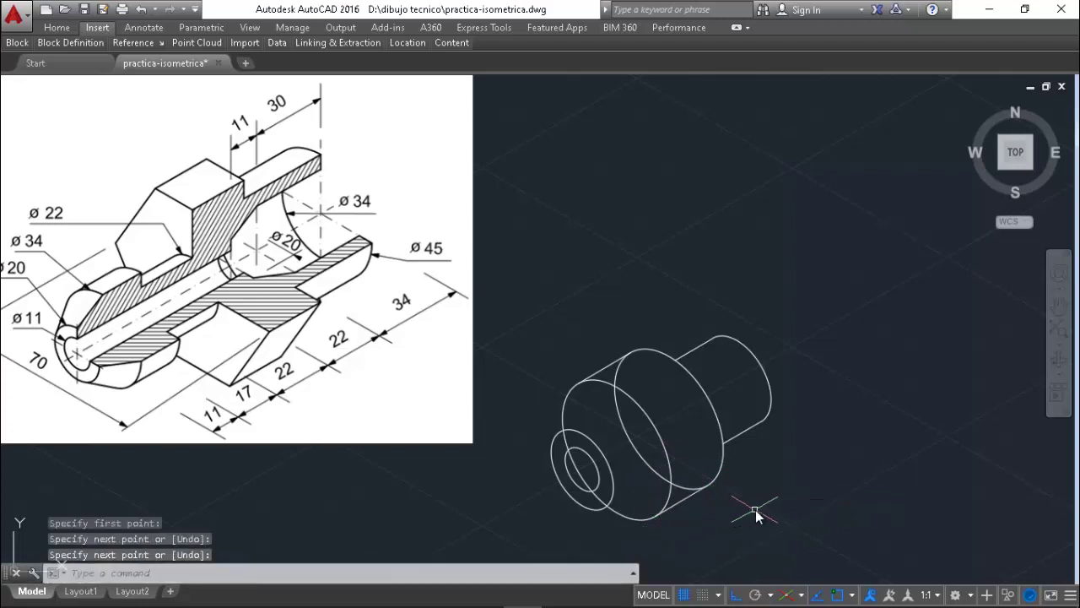
key(ctrl+z)
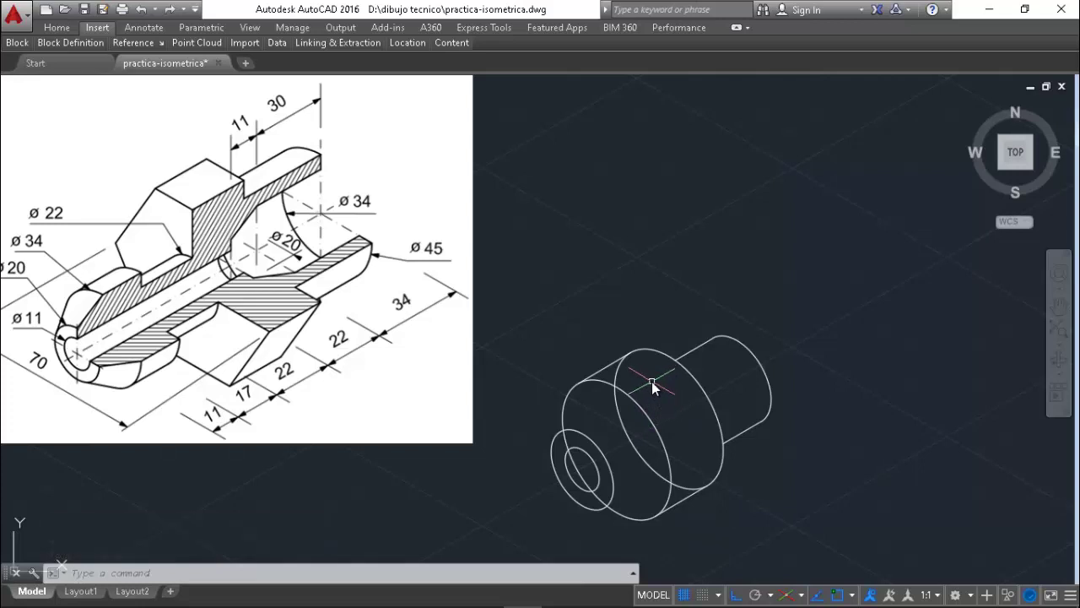
- Trim away the large isocircle's hidden back arc
text(tr)
key(Return)
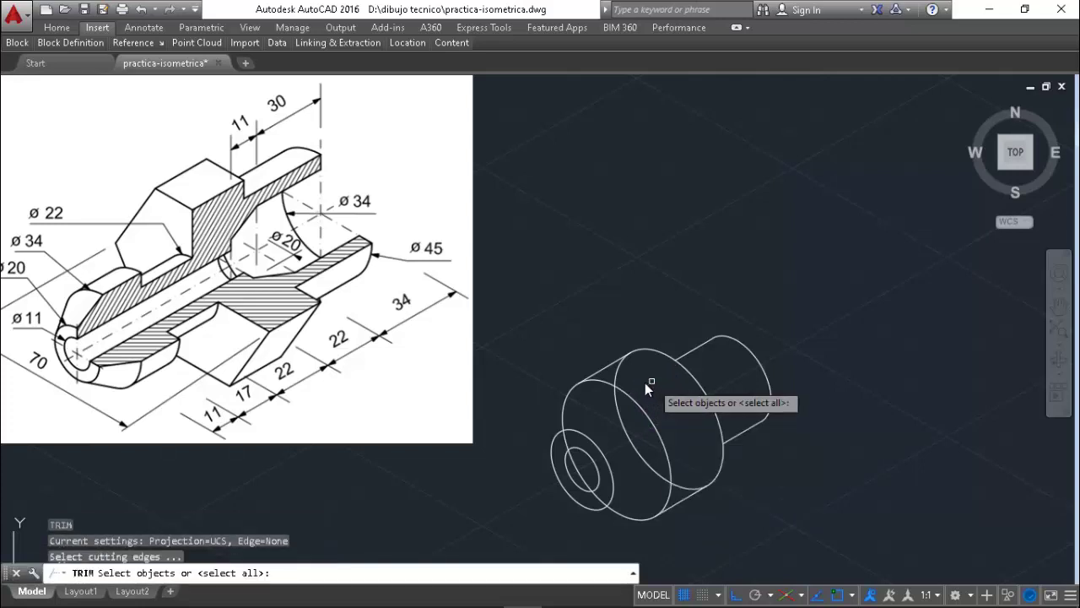
key(Return)
click(621, 377)
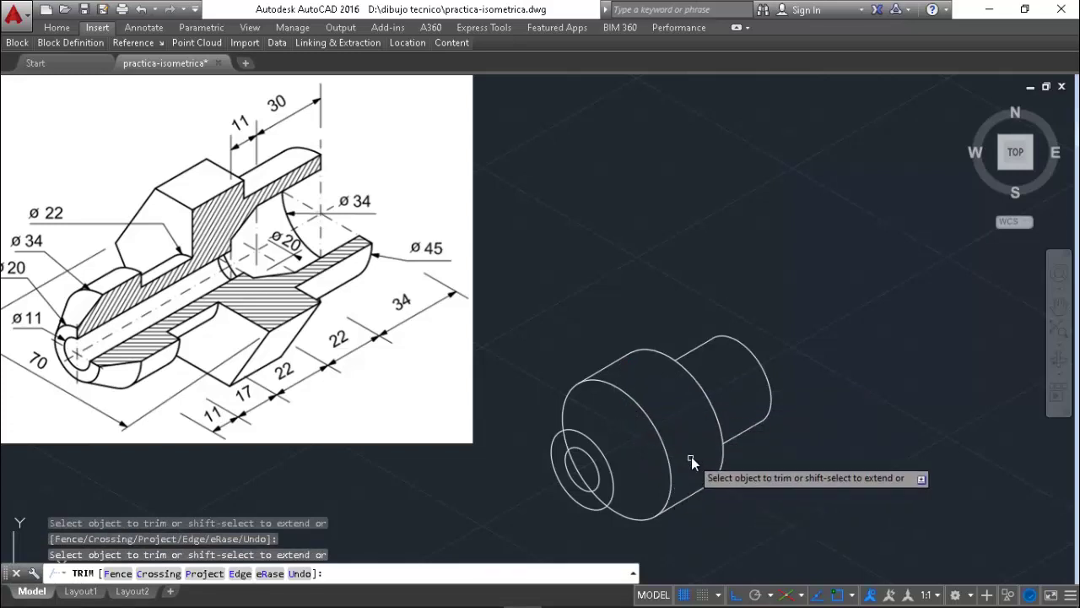
key(Return)
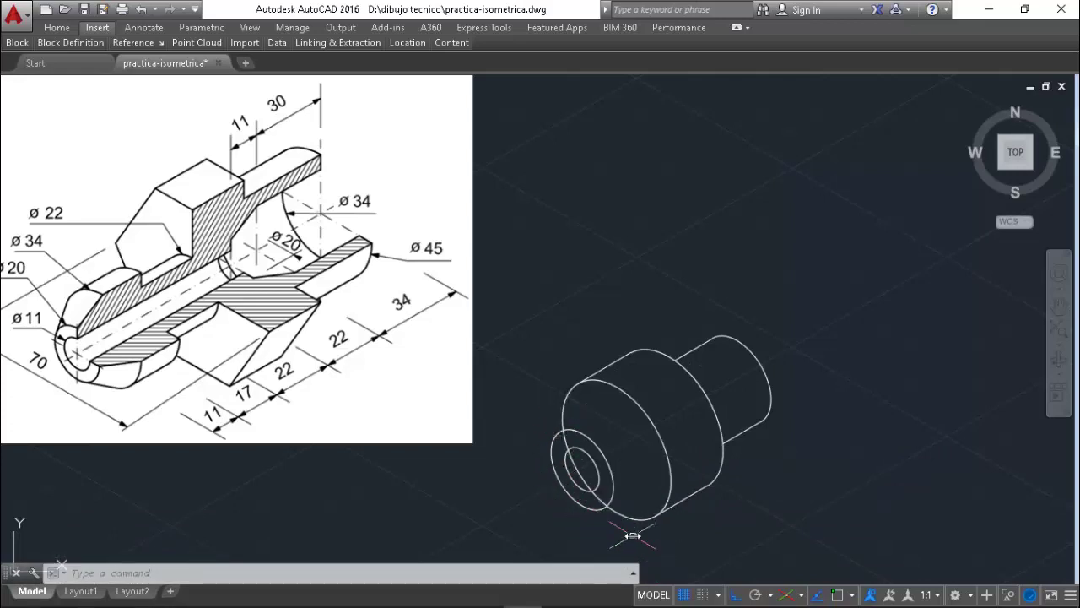
- Clear all object snaps and enable only Tangent in Drafting Settings
text(OS)
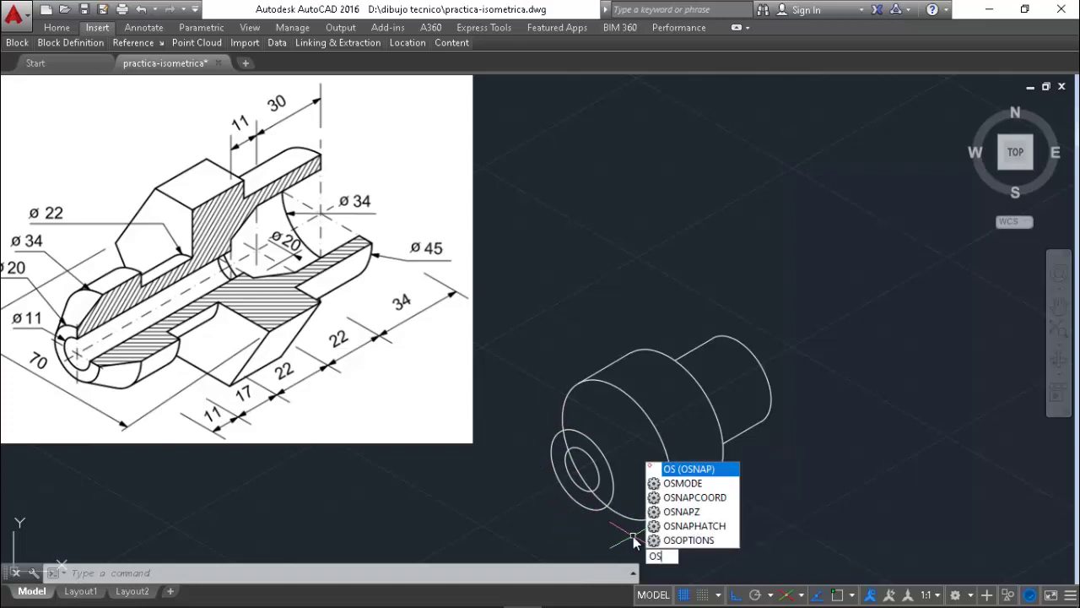
key(Return)
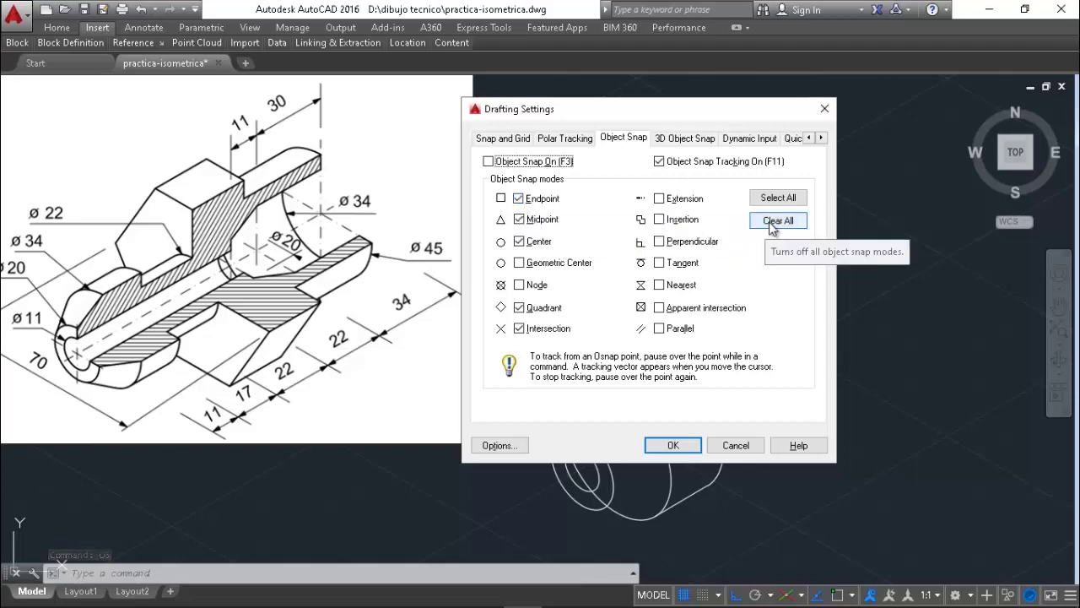
click(778, 220)
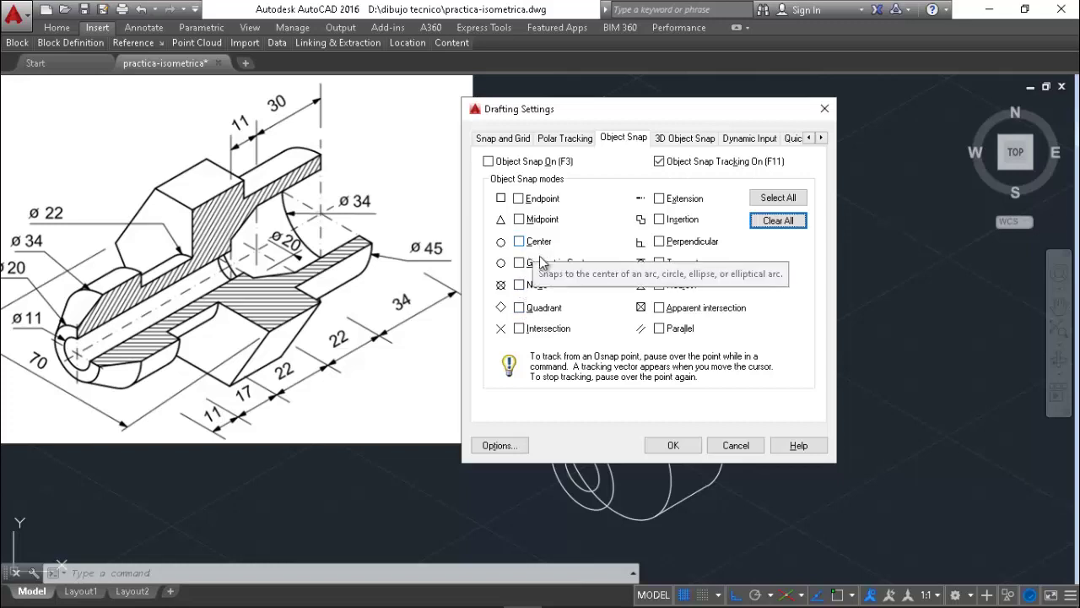
click(659, 264)
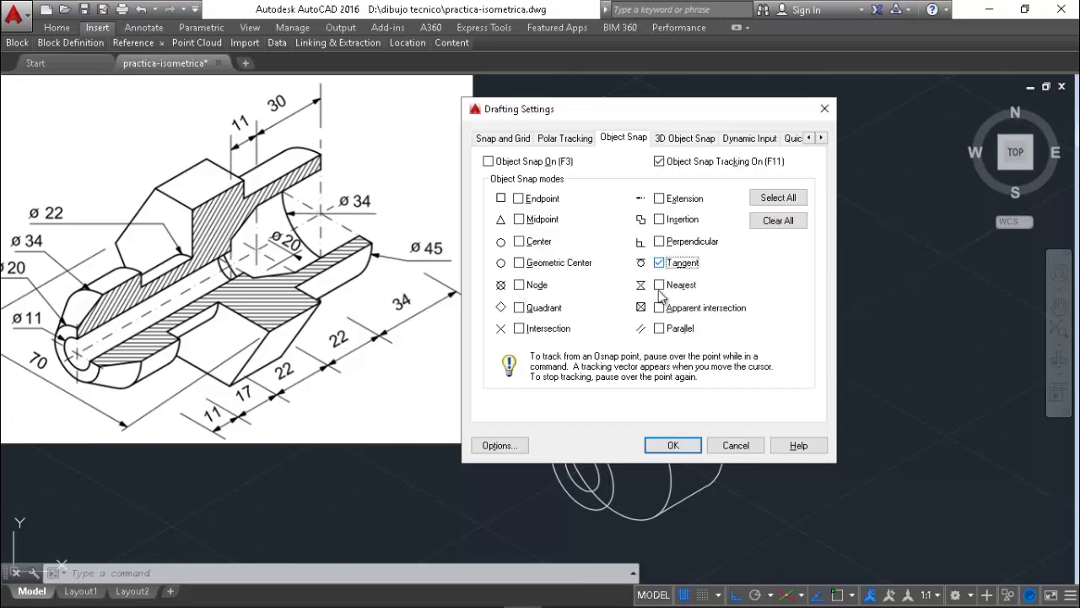
click(690, 453)
scroll(705, 430, up, 2)
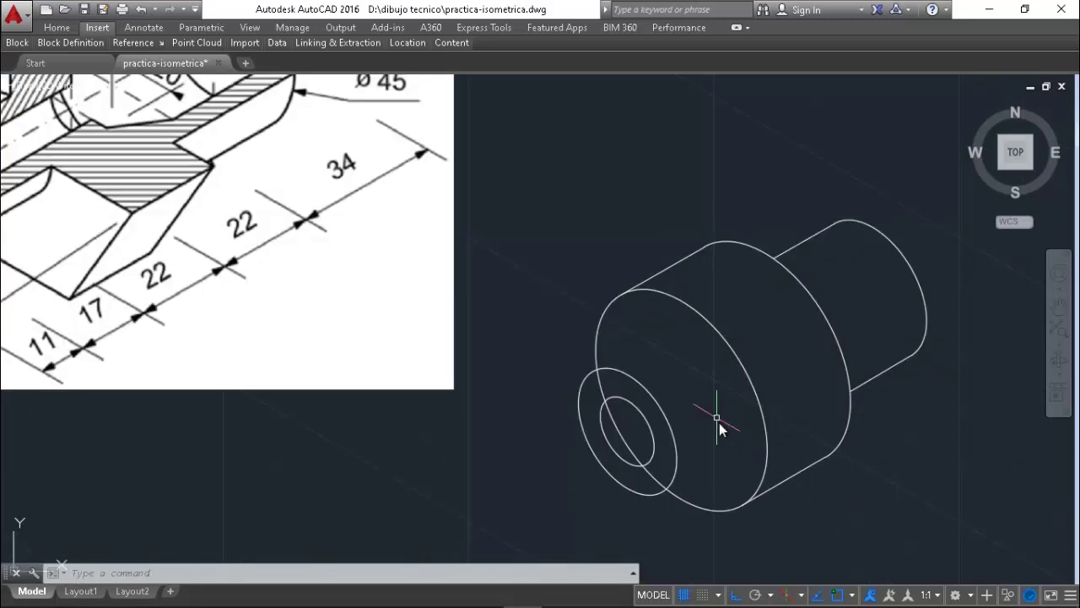
- Draw the upper and lower tangent side edges between the collar ellipses
scroll(751, 530, up, 1)
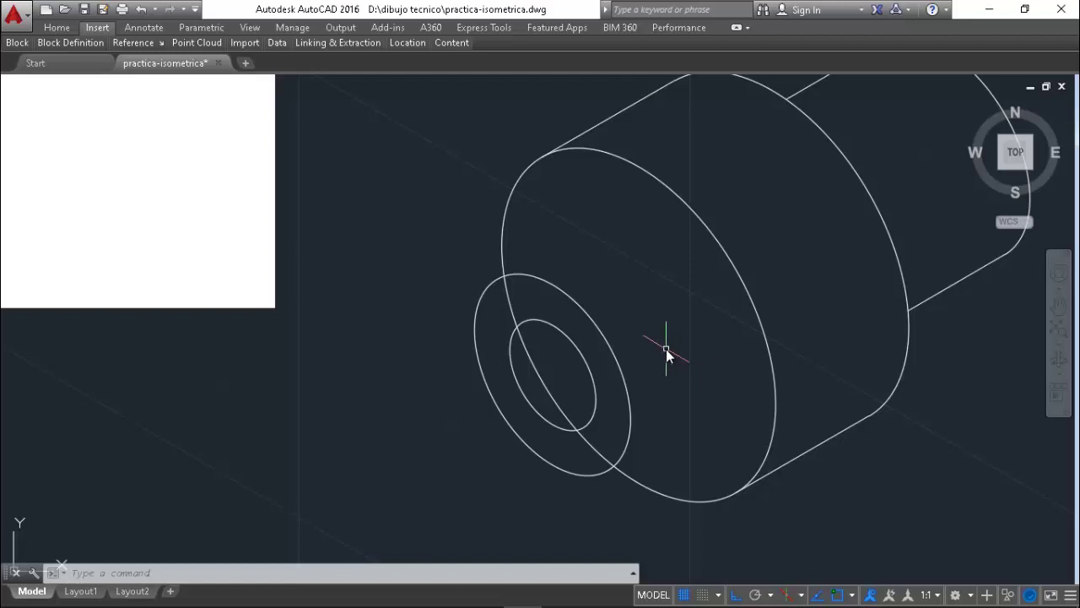
text(l)
key(Return)
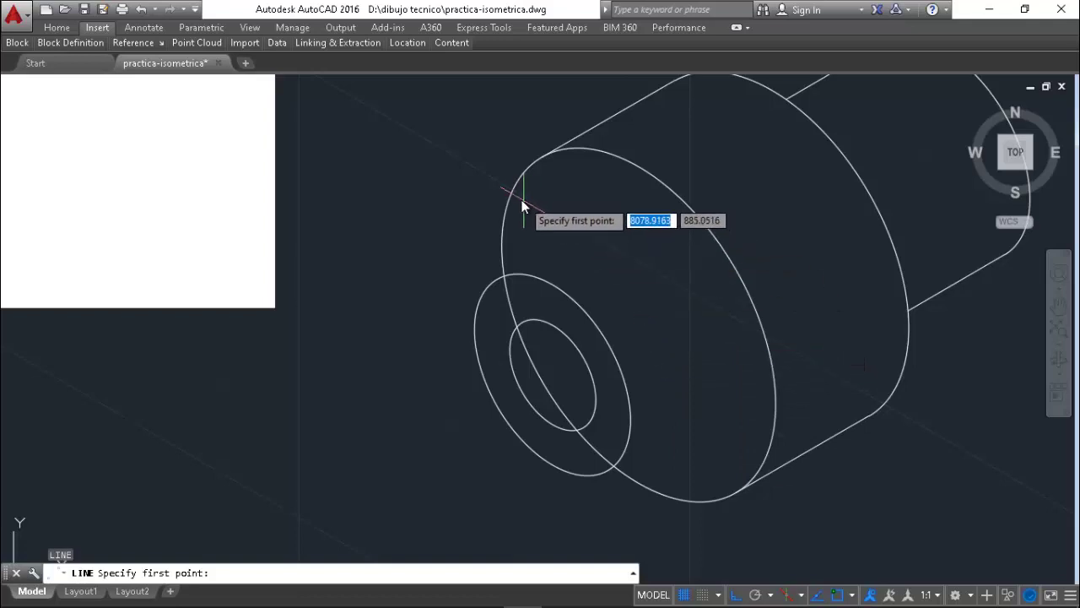
click(473, 335)
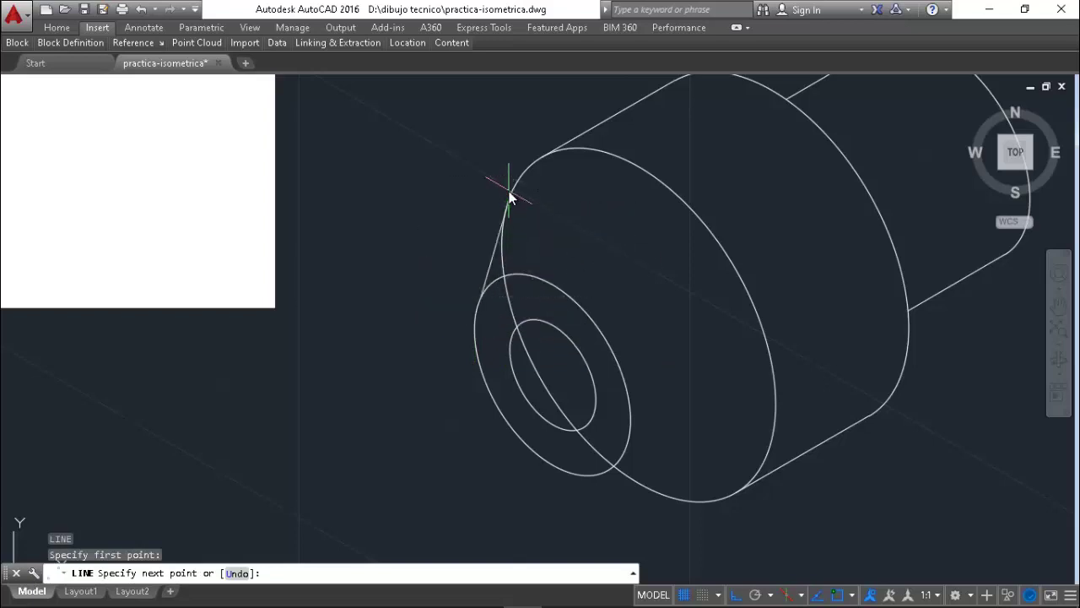
click(509, 192)
key(Return)
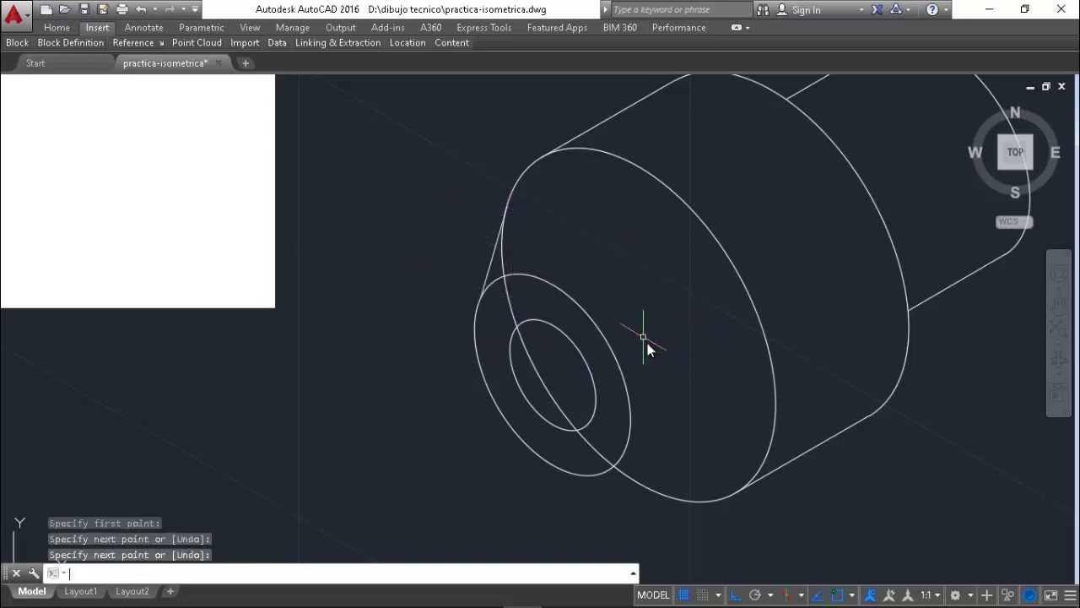
key(Return)
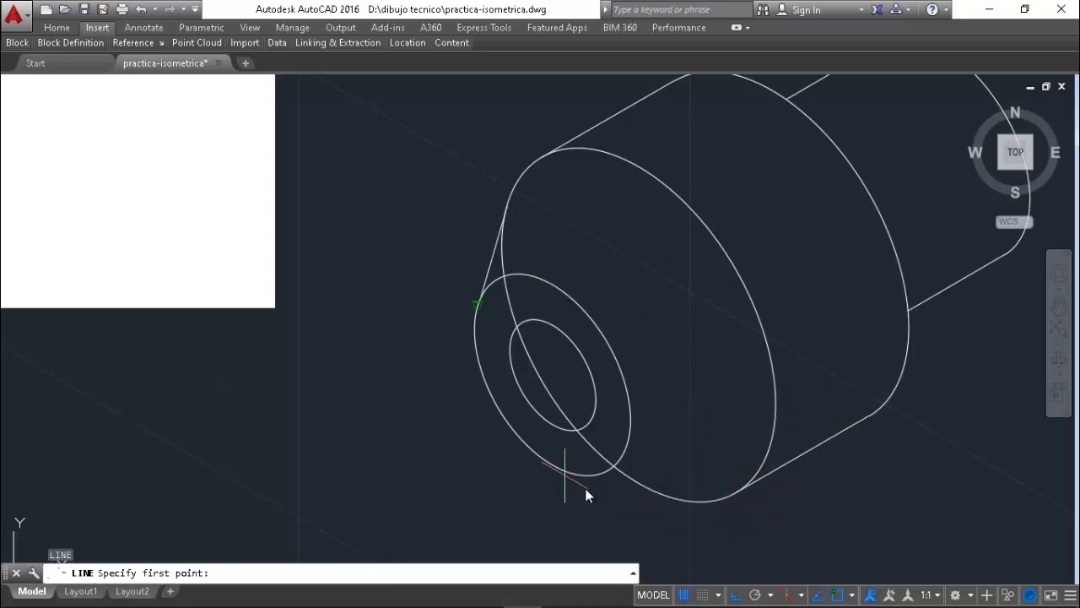
click(694, 503)
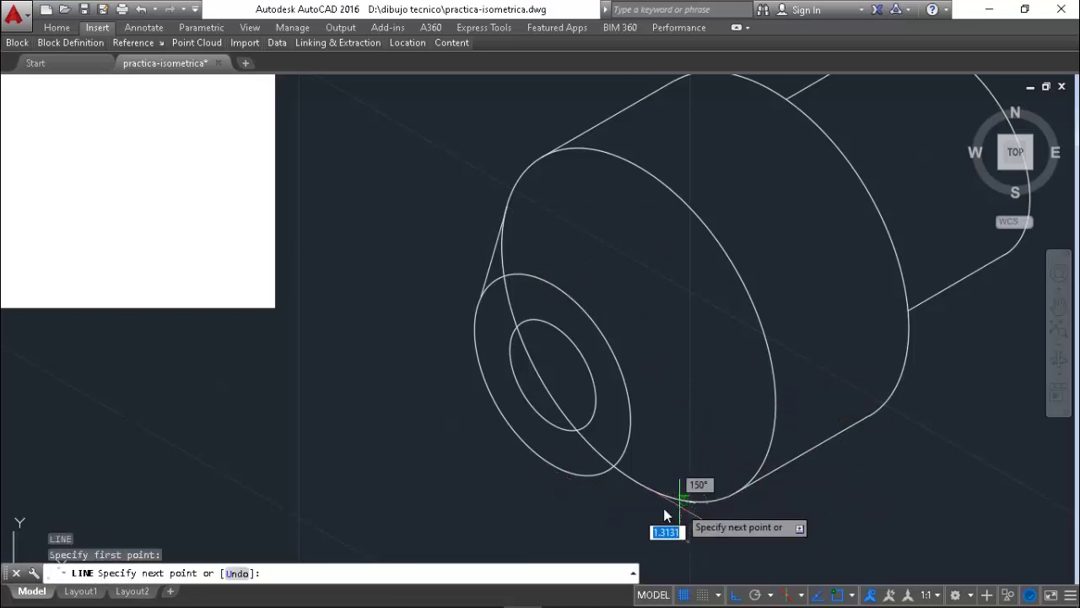
click(547, 474)
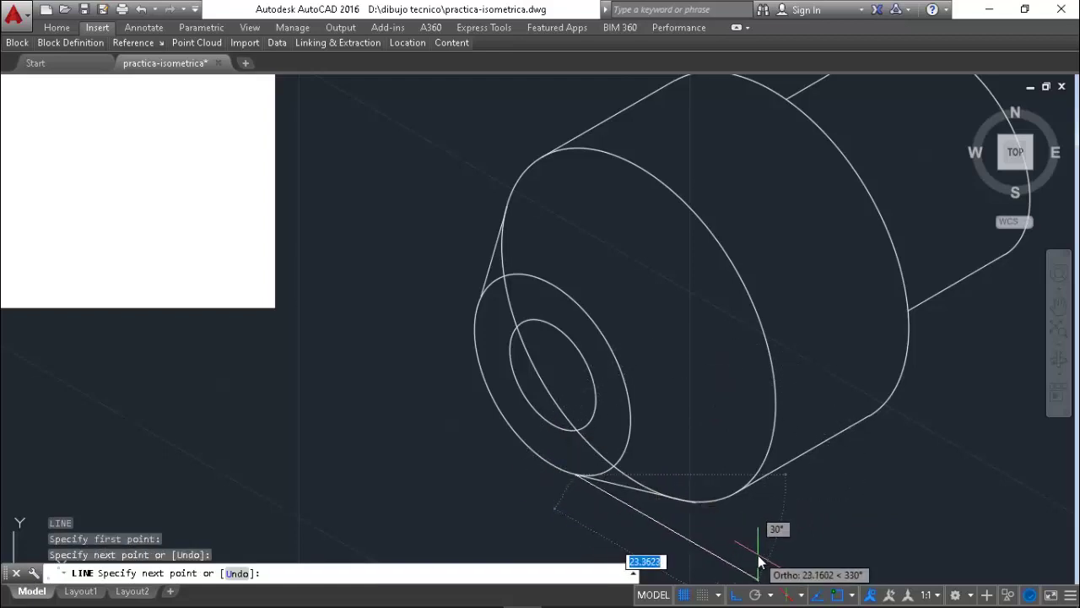
key(Escape)
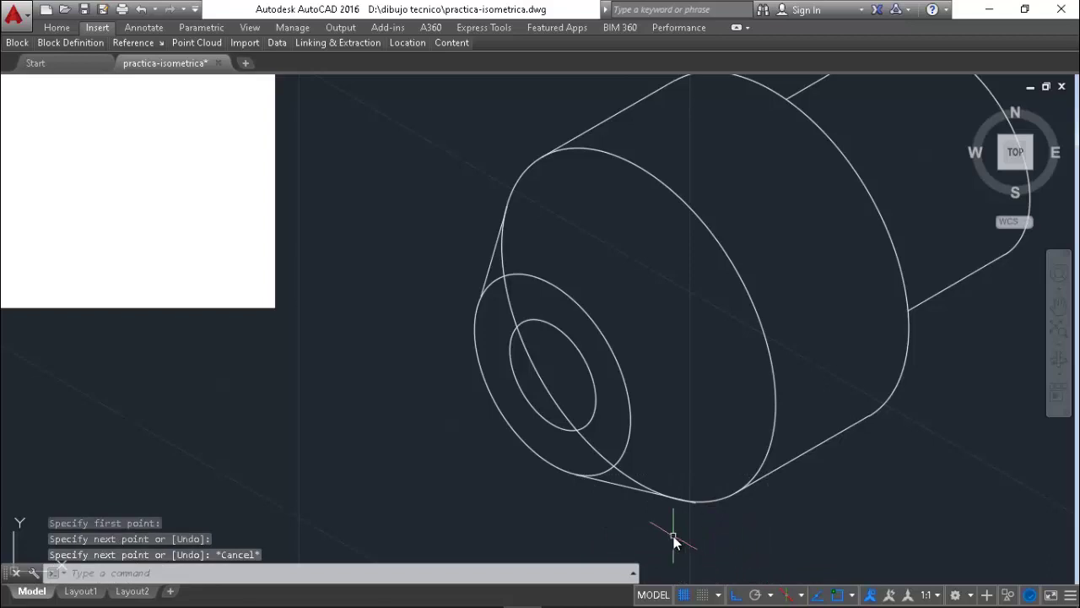
- Trim the leftover tangent segments and the hidden arc between the collar ellipses
text(TR)
key(Return)
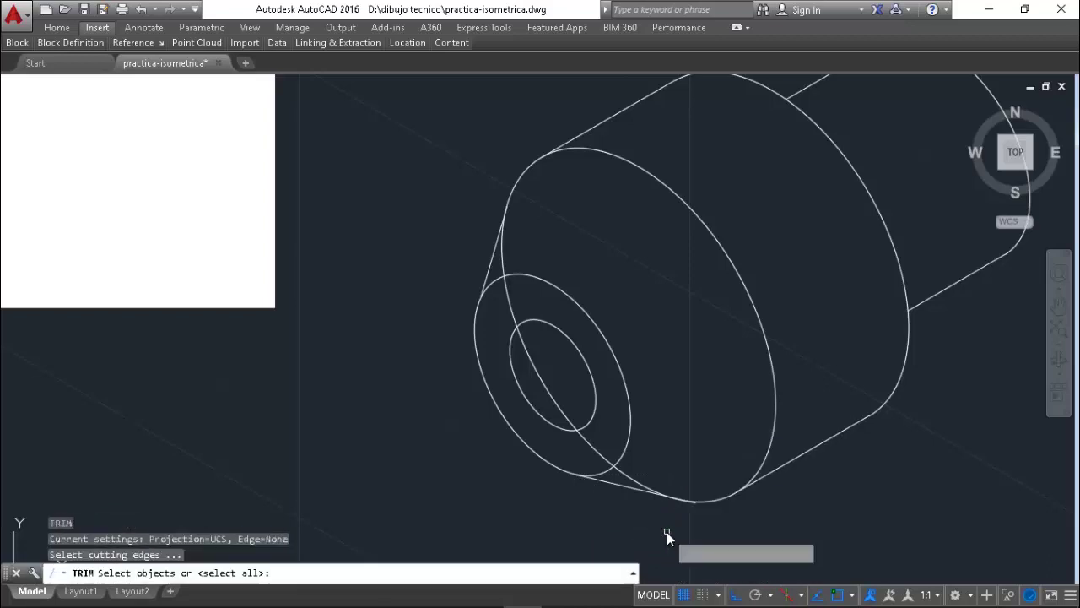
key(Return)
click(637, 481)
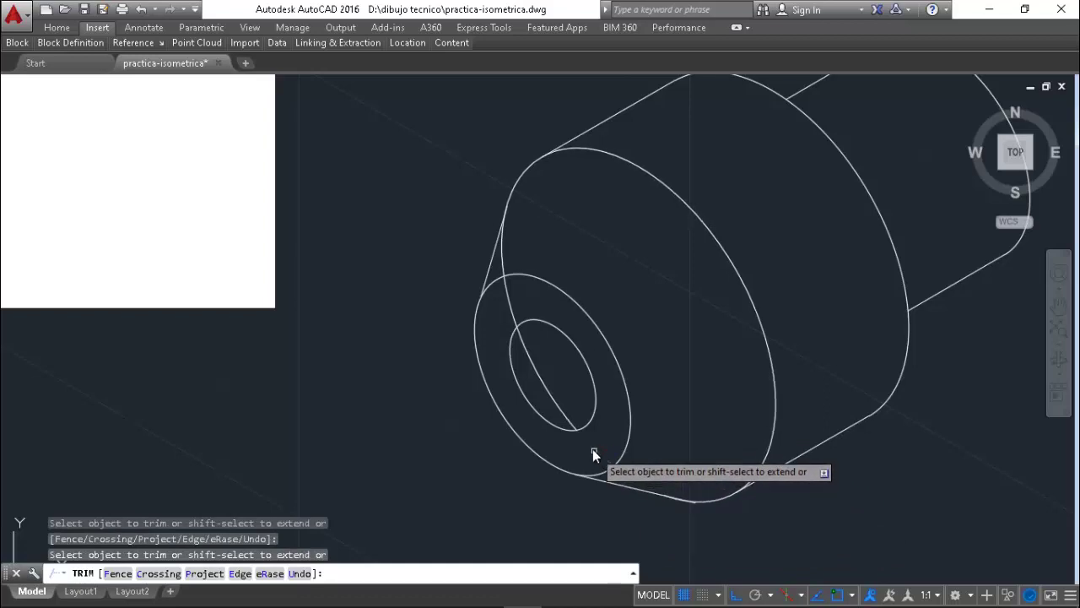
click(576, 420)
click(507, 298)
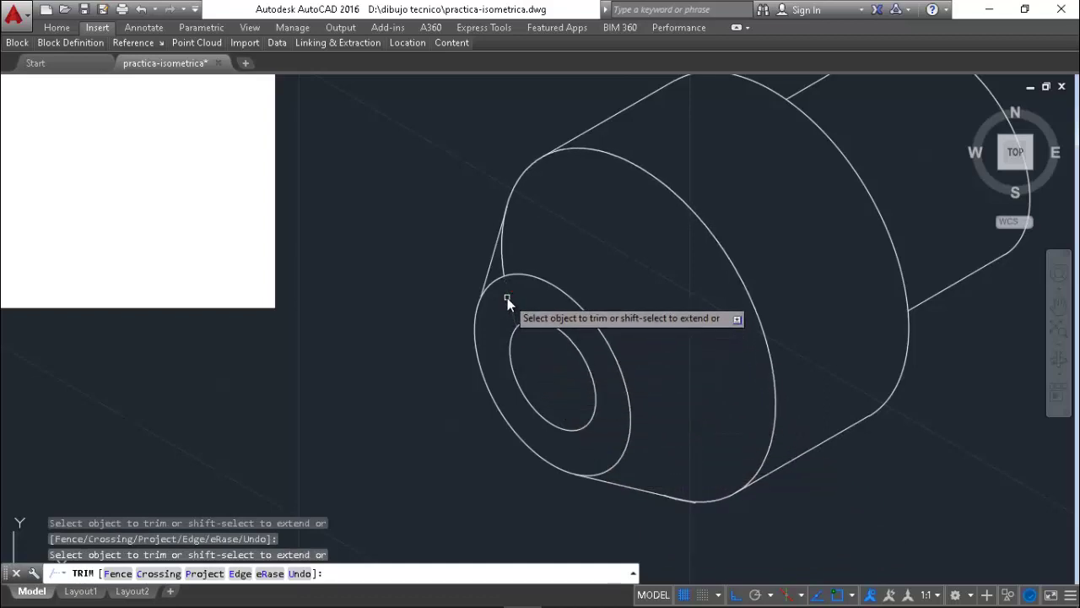
scroll(518, 338, down, 3)
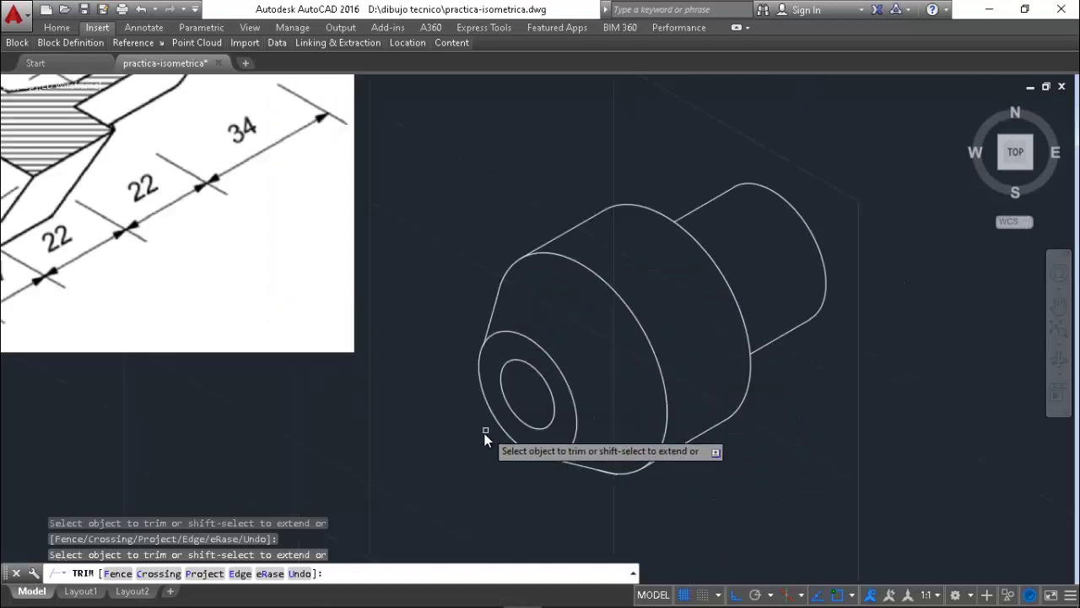
key(Escape)
key(Escape)
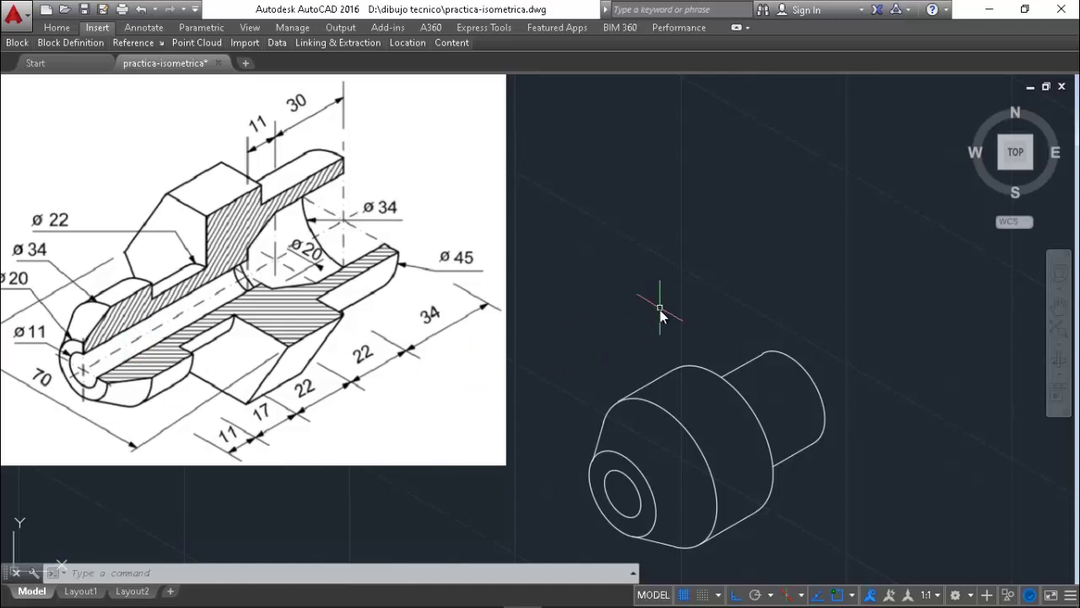
- Draw a six-sided polygon inscribed in a radius 35 circle above the cylinders
text(pol)
key(Return)
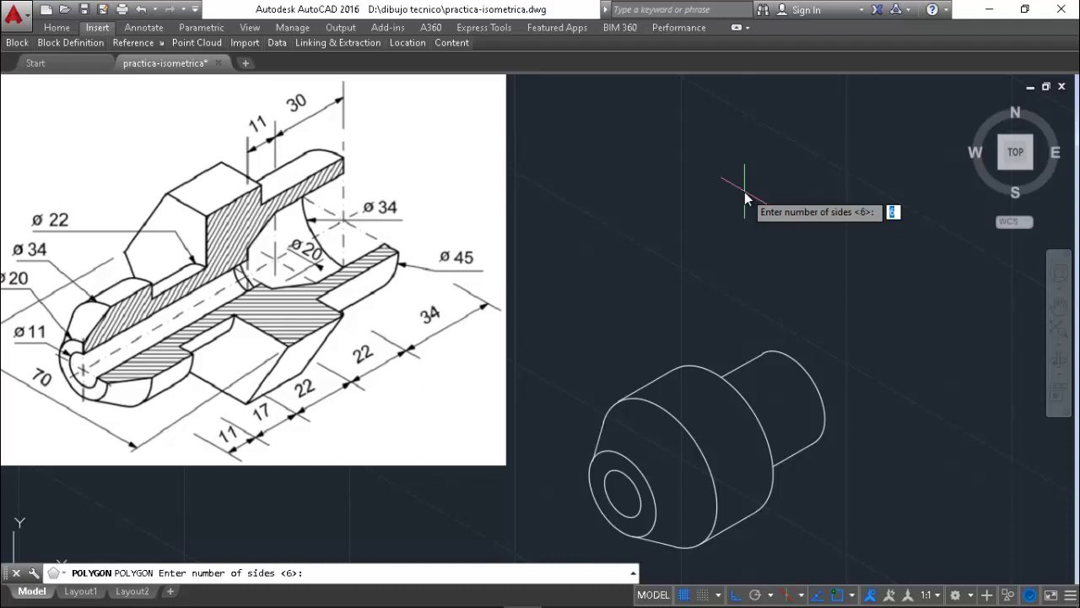
key(Return)
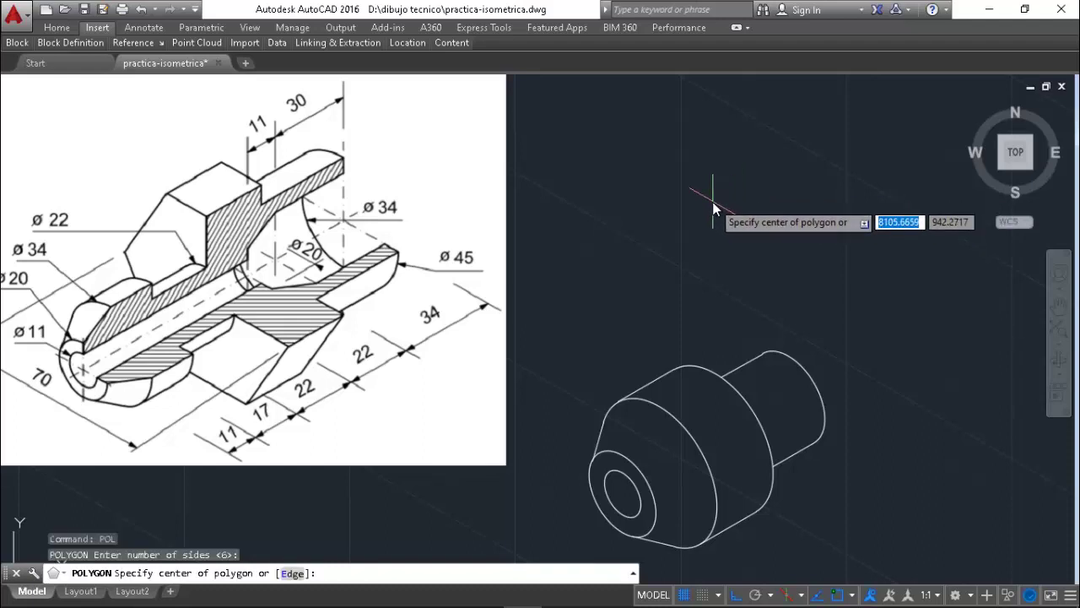
click(713, 202)
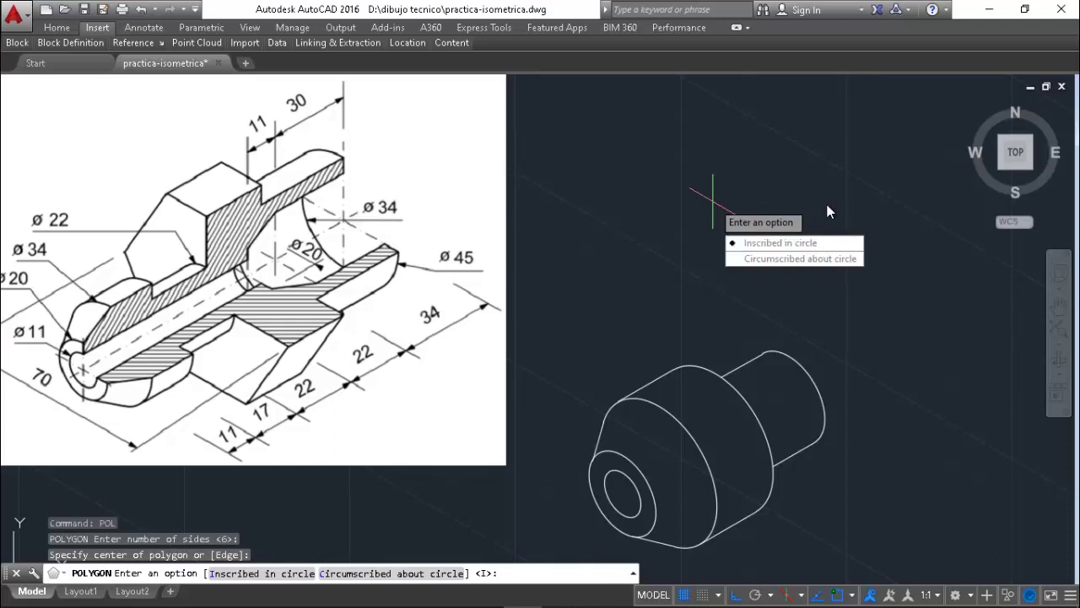
key(Return)
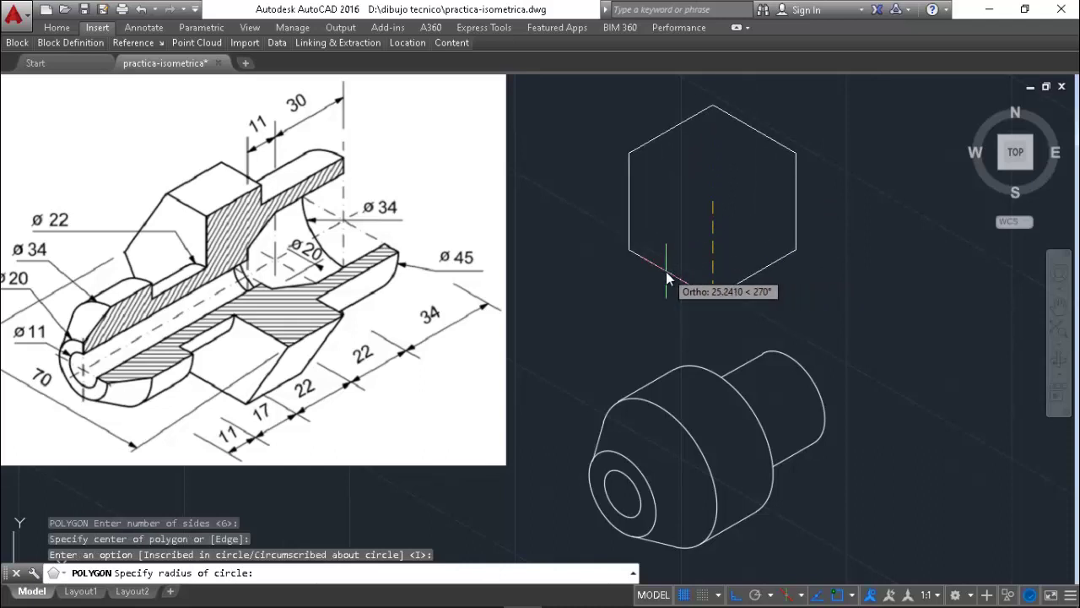
text(35)
key(Return)
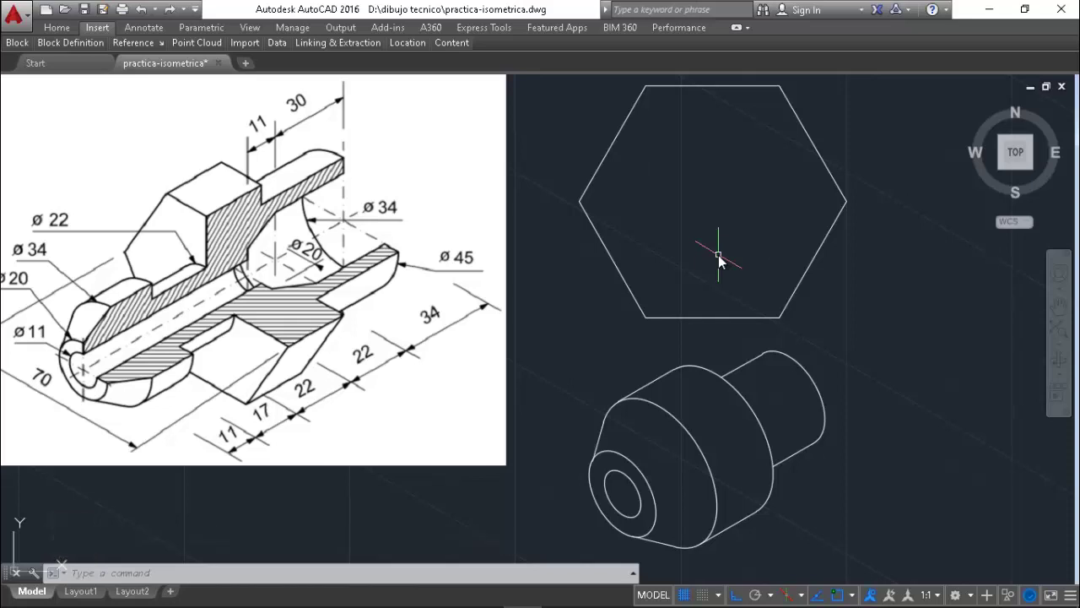
text(D)
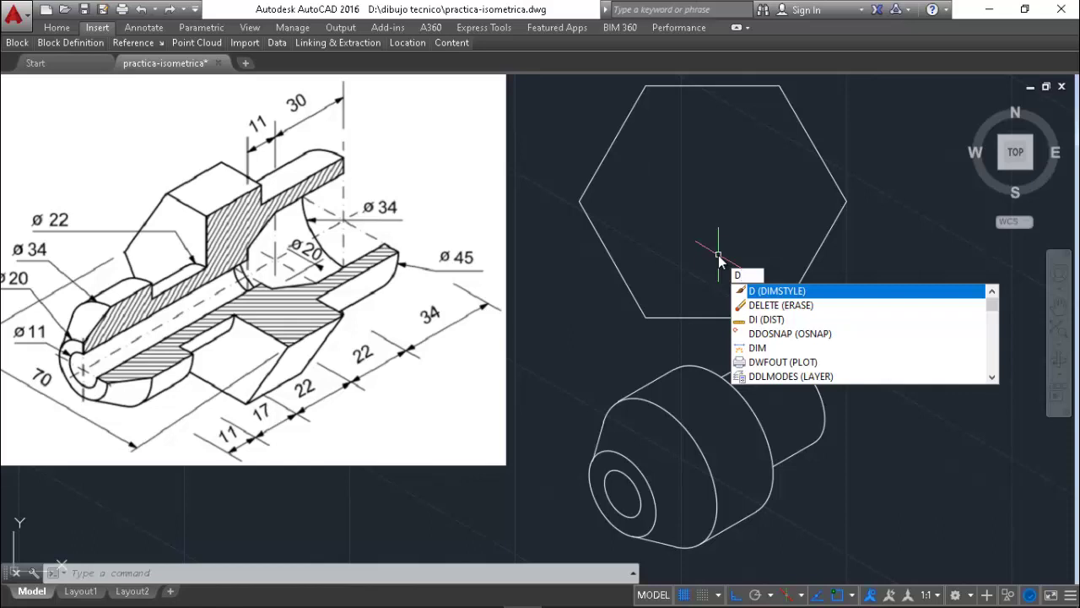
text(I)
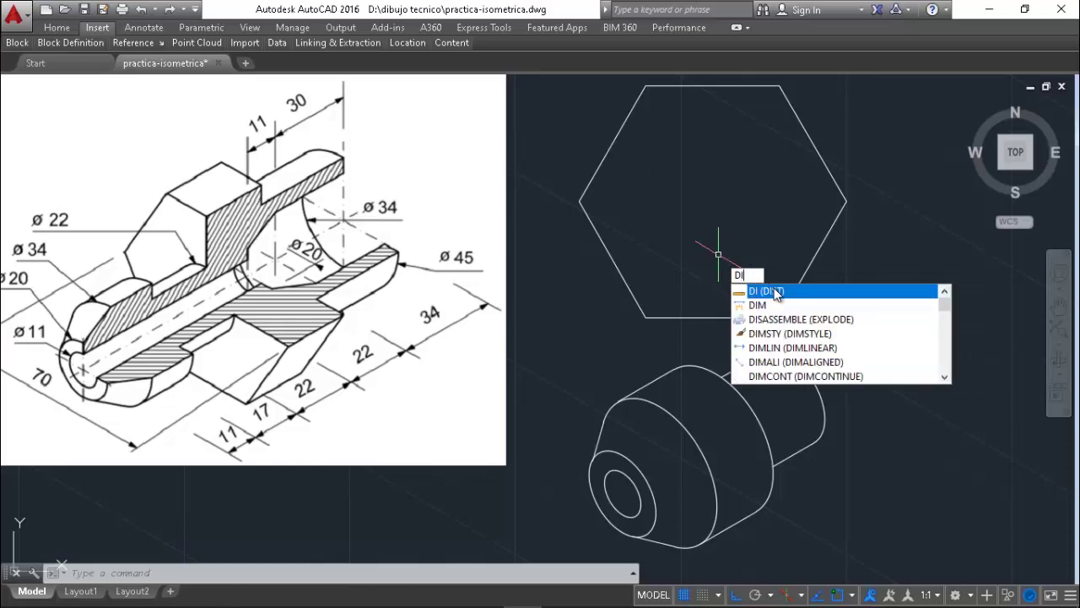
click(775, 291)
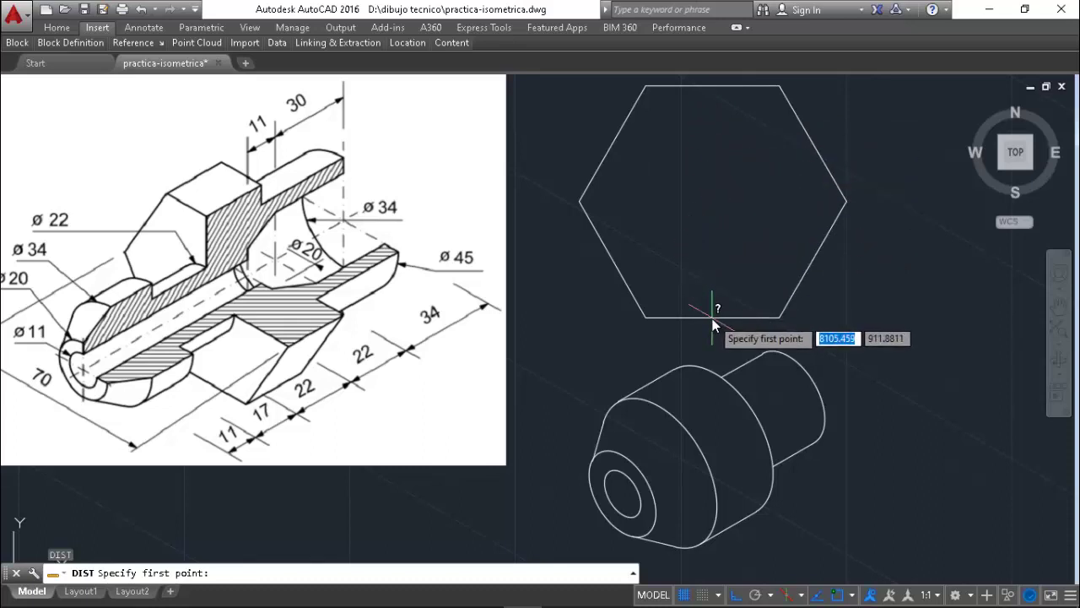
text(I)
text(D)
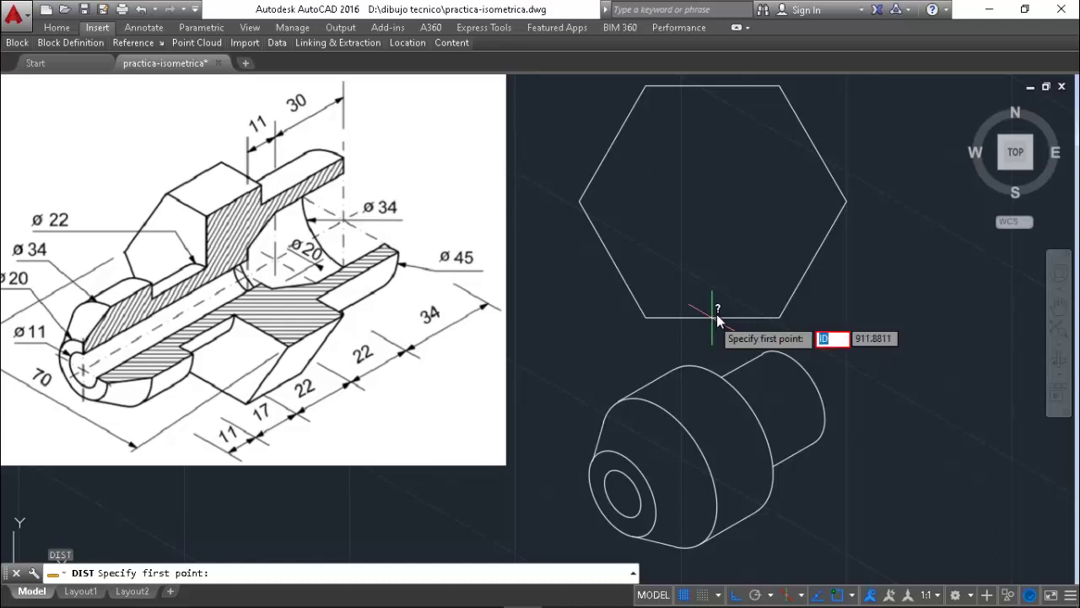
key(BackSpace)
text(MID)
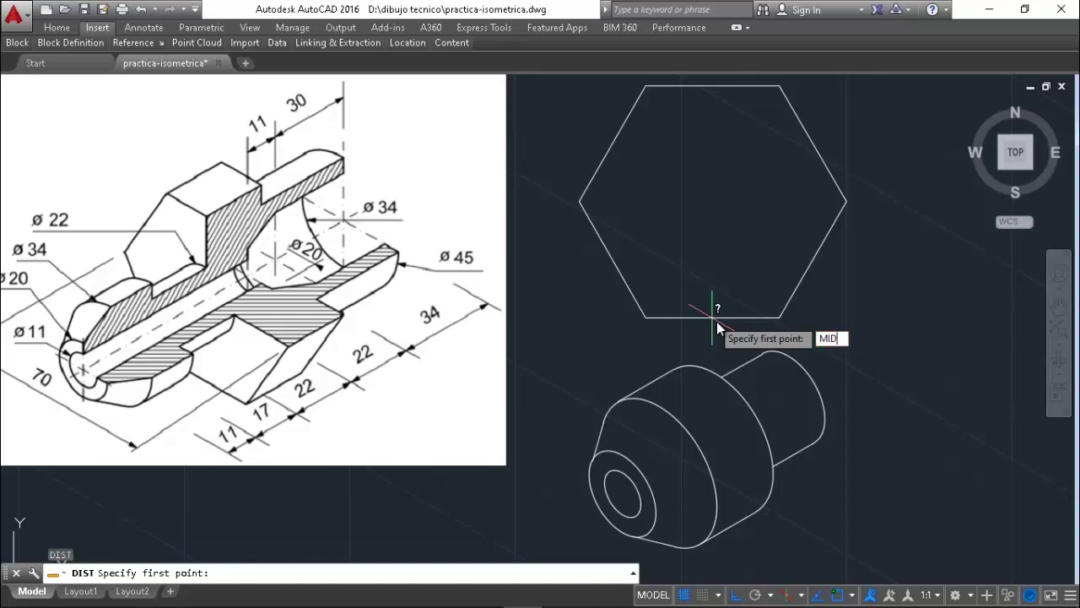
key(Return)
click(717, 321)
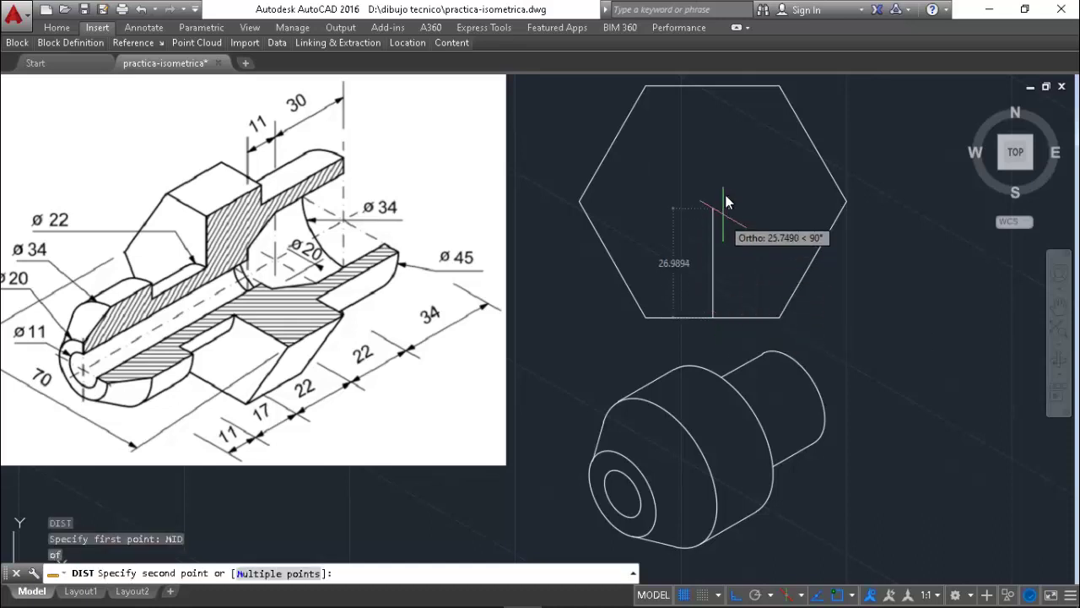
text(M)
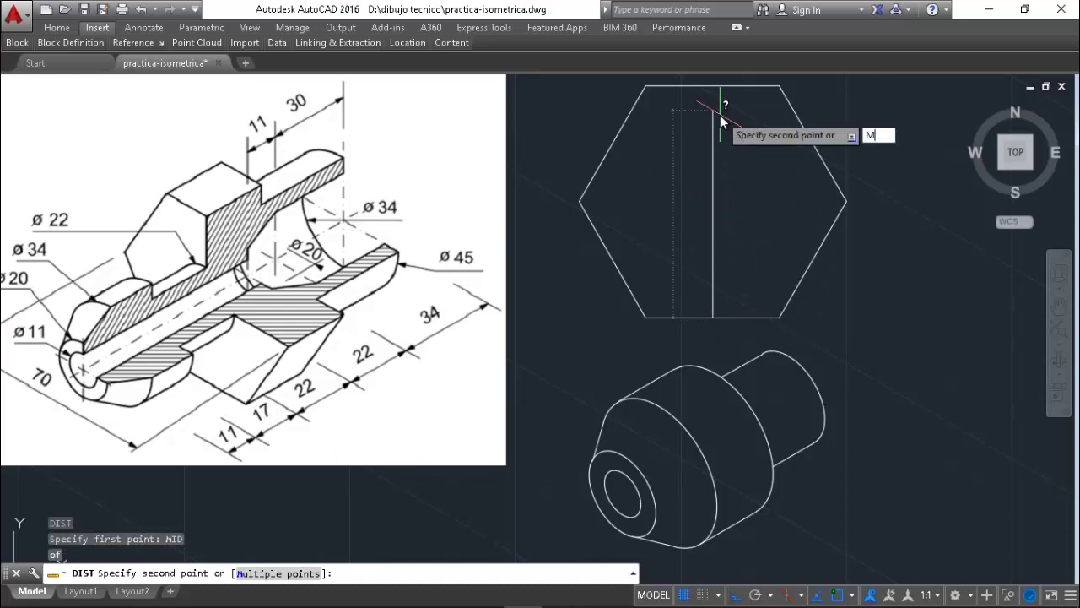
text(ID)
key(Return)
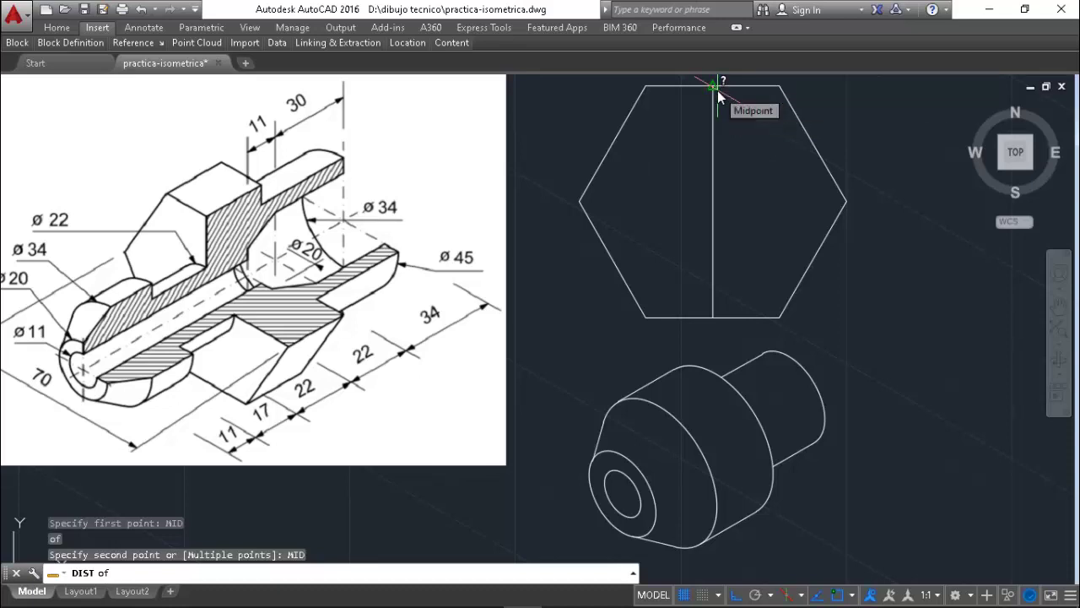
click(717, 90)
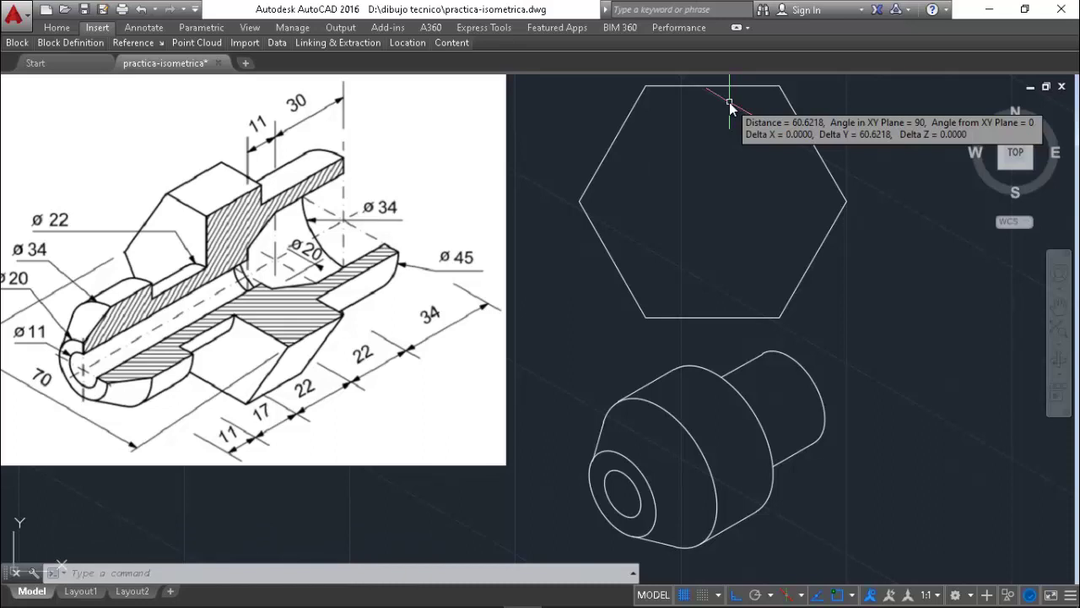
key(Escape)
key(Escape)
key(Escape)
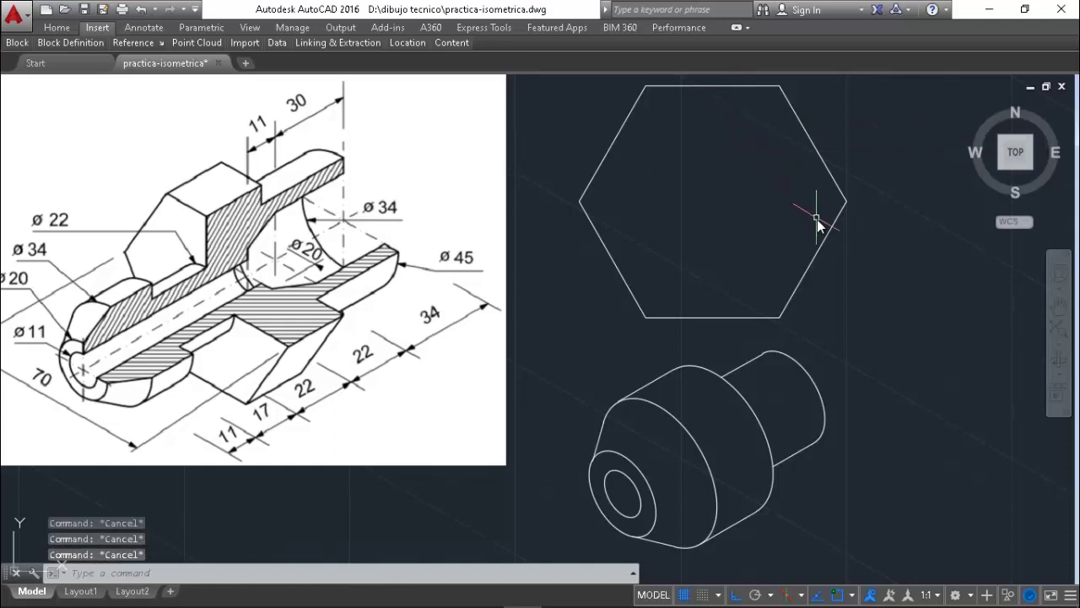
- Erase the hexagon and turn on Endpoint, Midpoint, Center, Quadrant and Intersection snaps
click(828, 230)
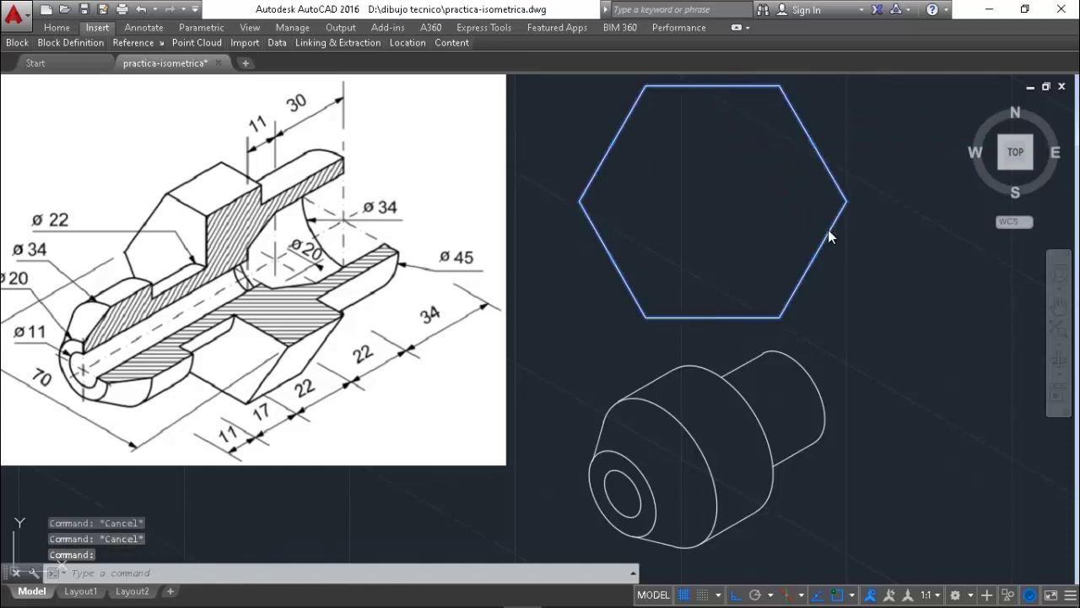
key(Delete)
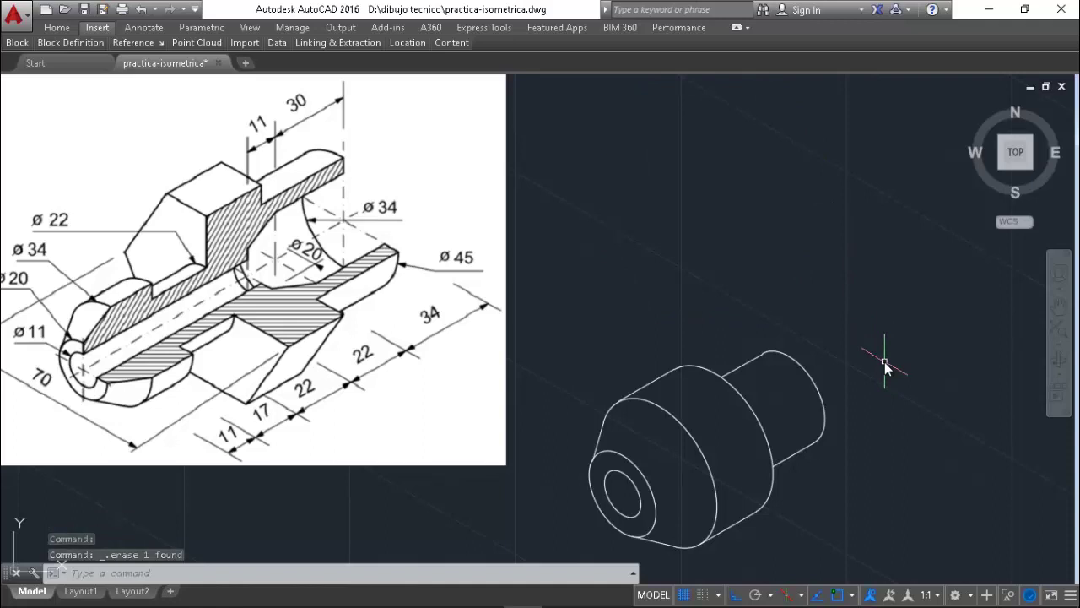
text(OS)
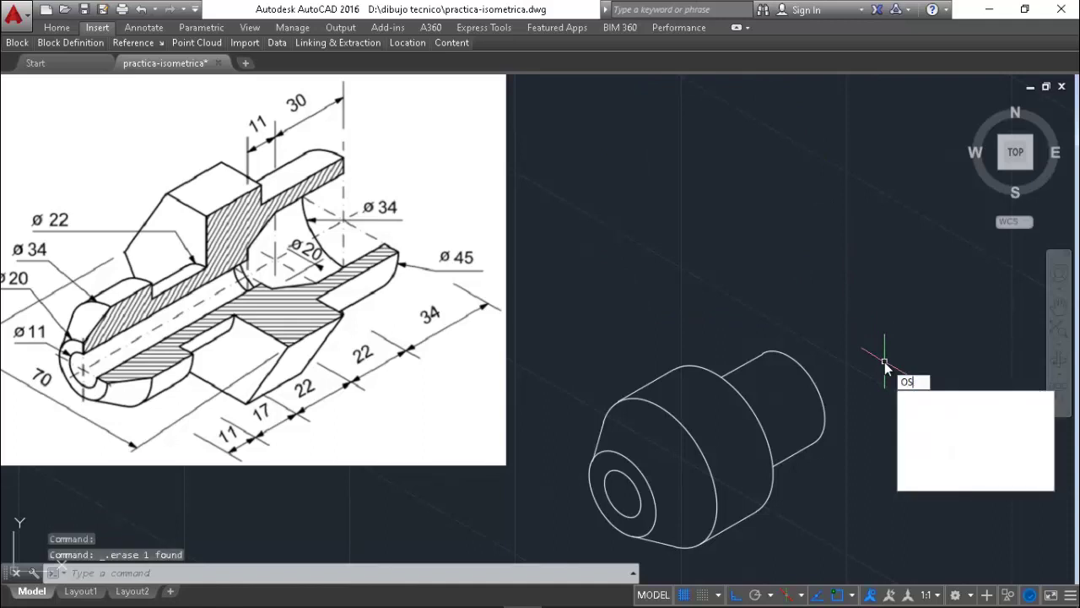
key(Return)
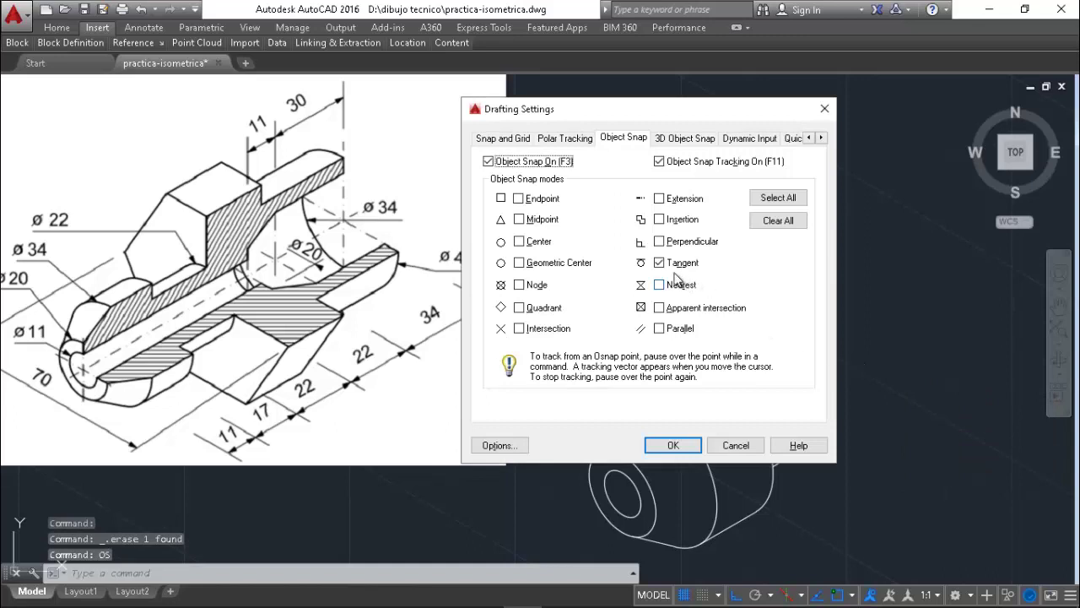
click(518, 198)
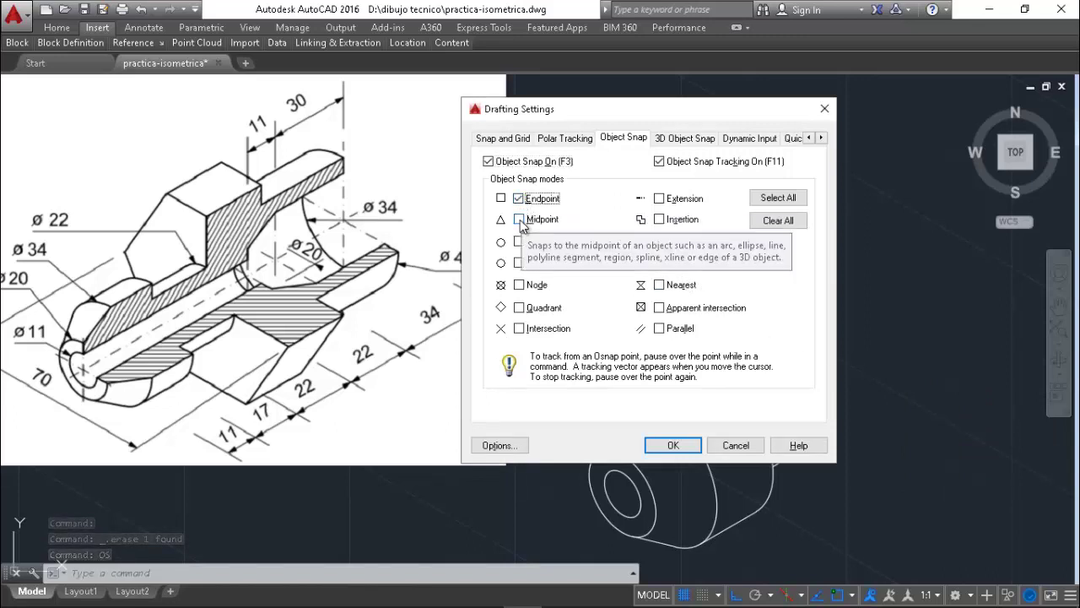
click(518, 219)
click(518, 241)
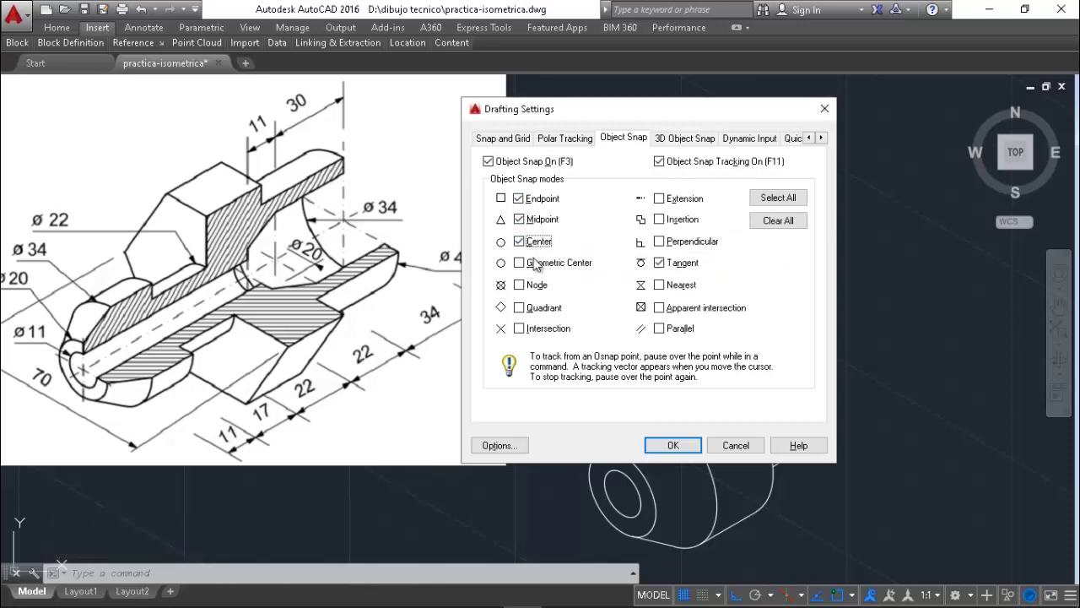
click(520, 307)
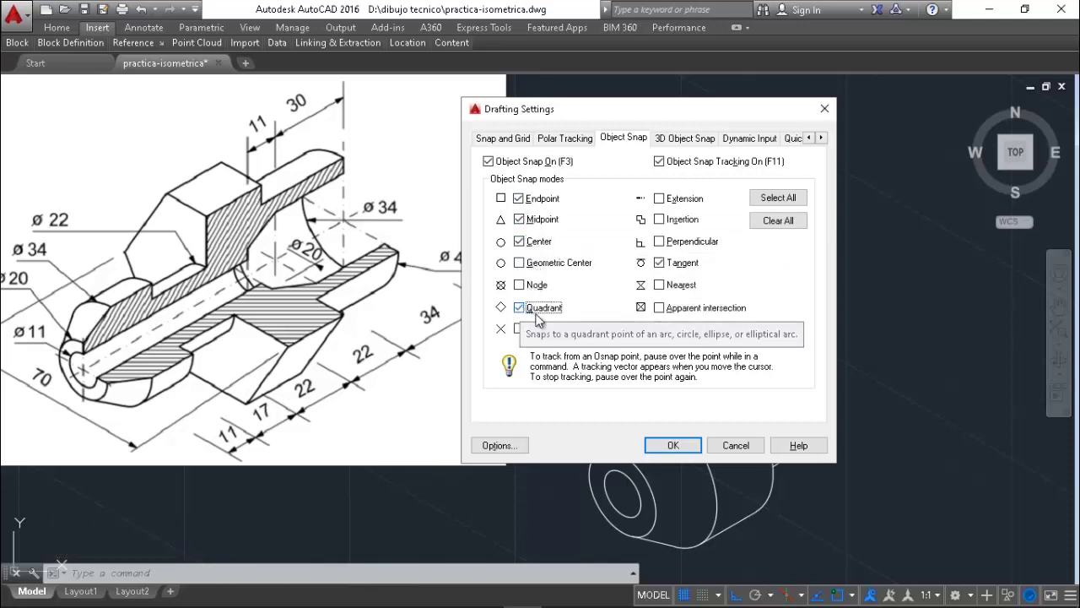
click(518, 328)
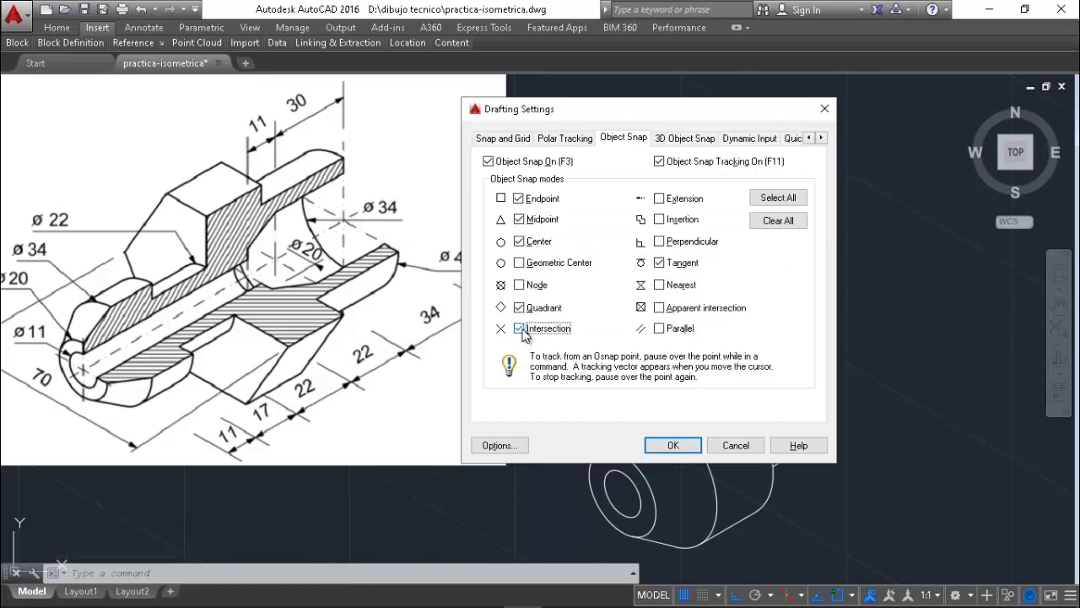
click(673, 445)
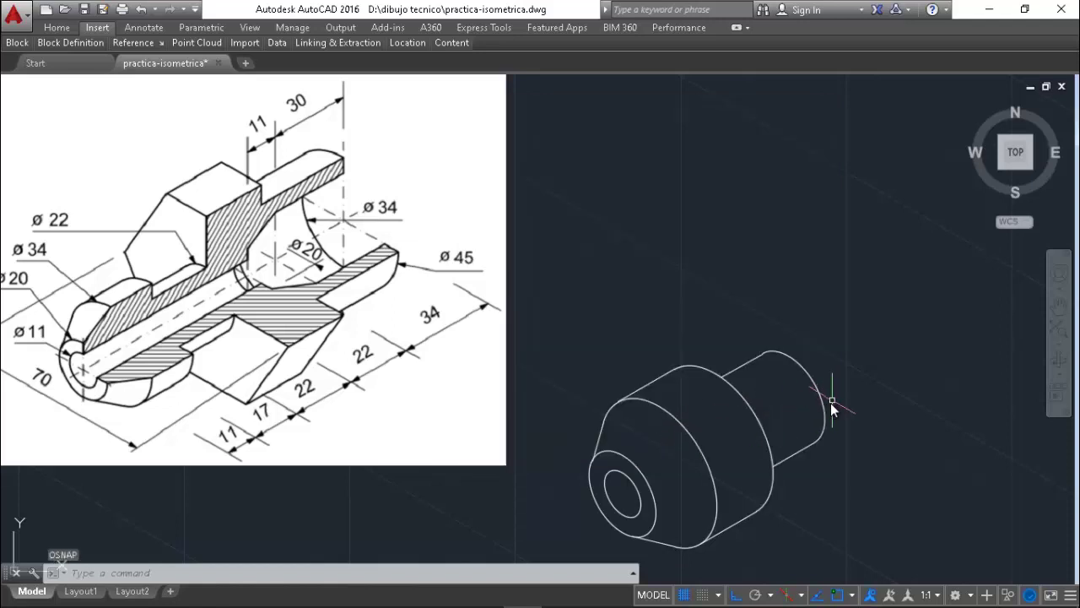
- Draw a radius-35 isocircle with ELLIPSE's Isocircle option, centred above the stepped cylinders
text(E)
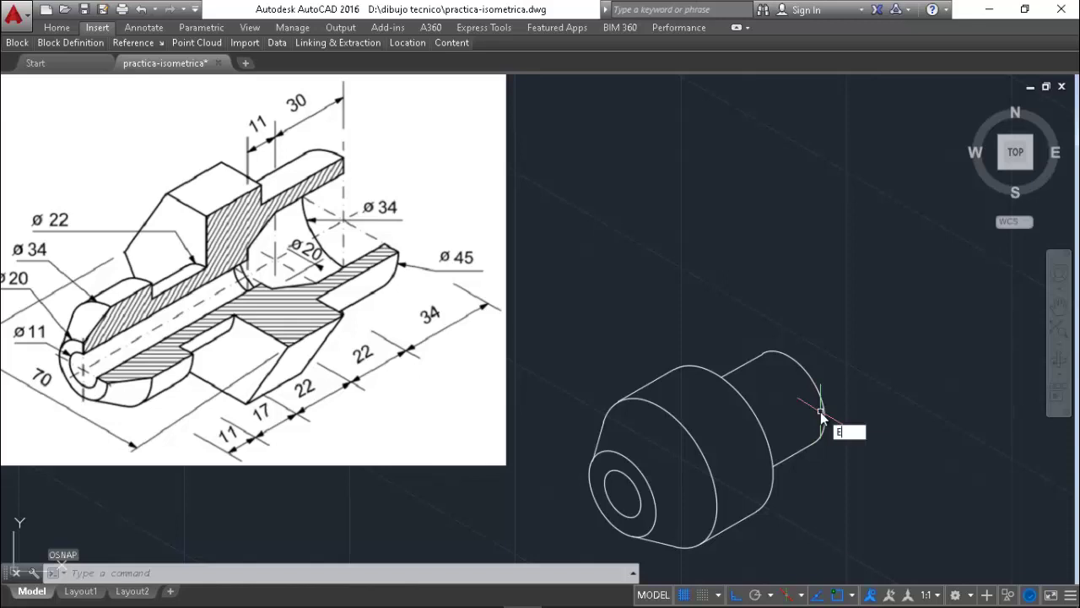
text(LLIPSE)
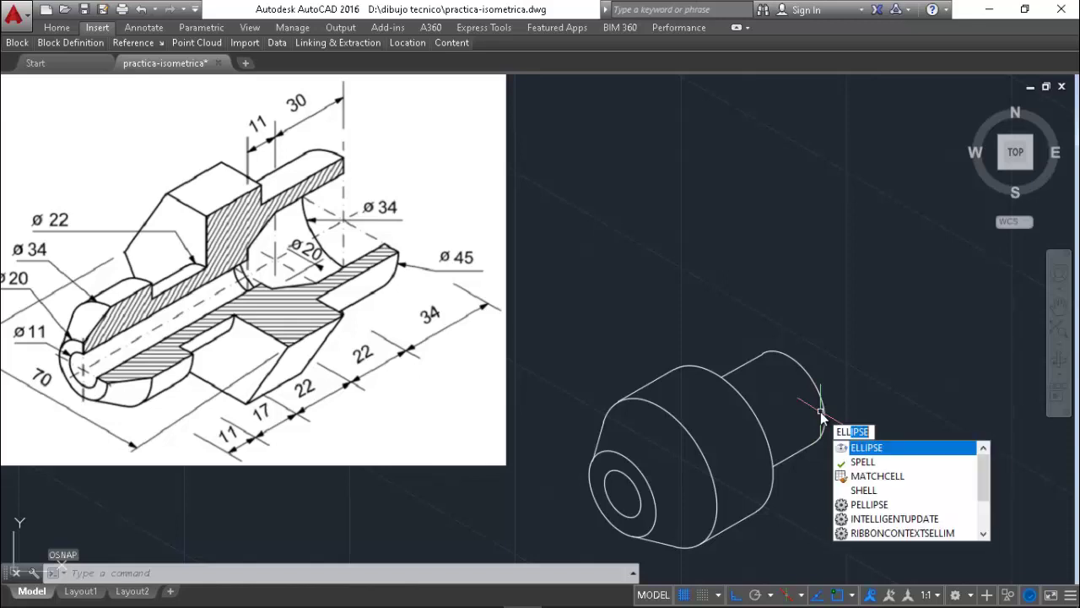
key(Return)
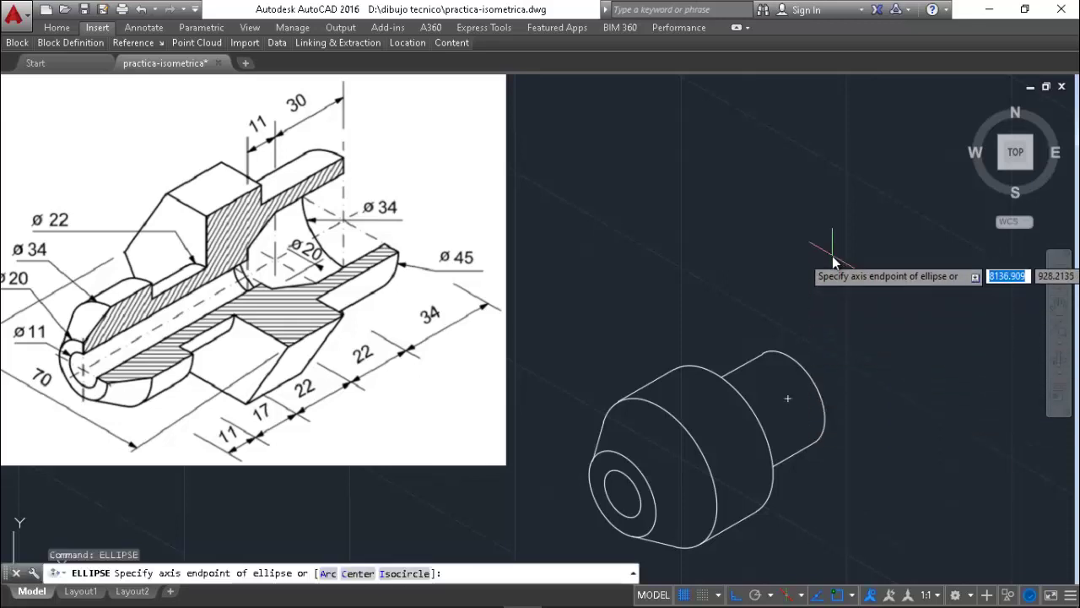
click(833, 255)
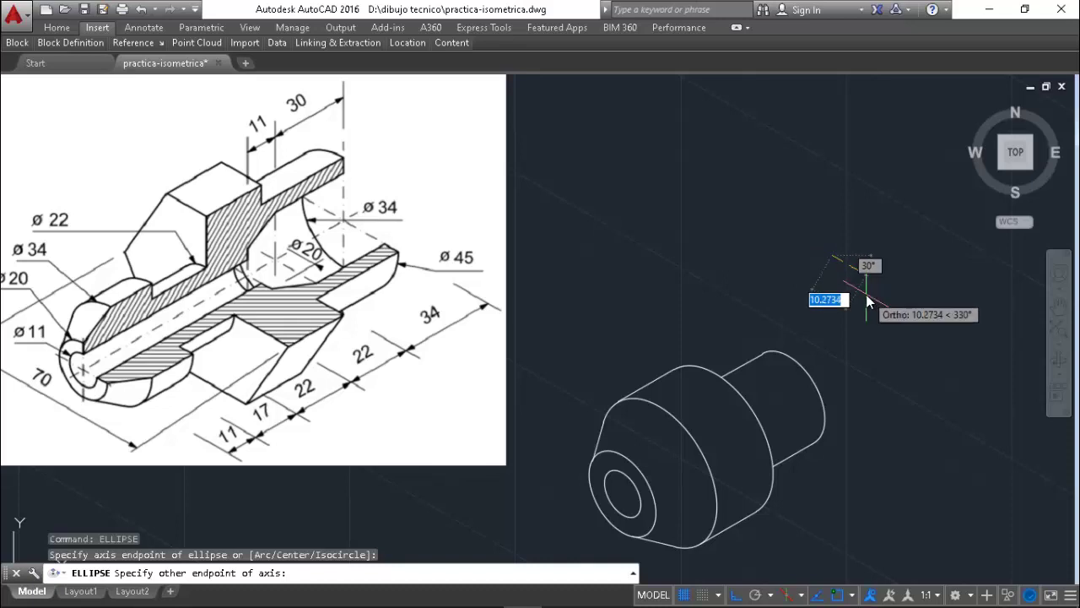
key(Escape)
key(Escape)
key(Escape)
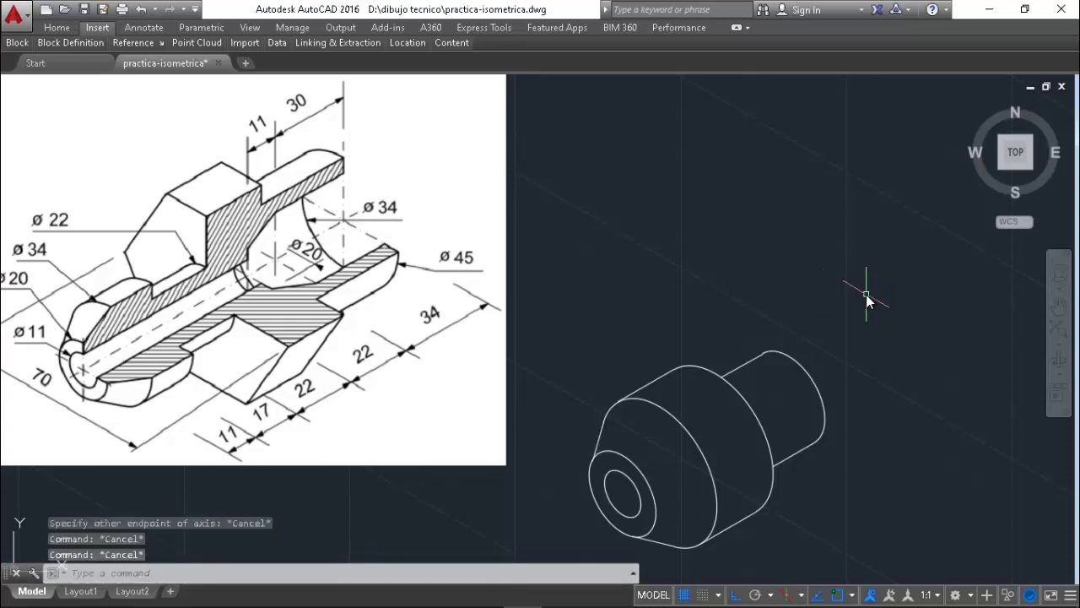
key(Return)
text(I)
key(Return)
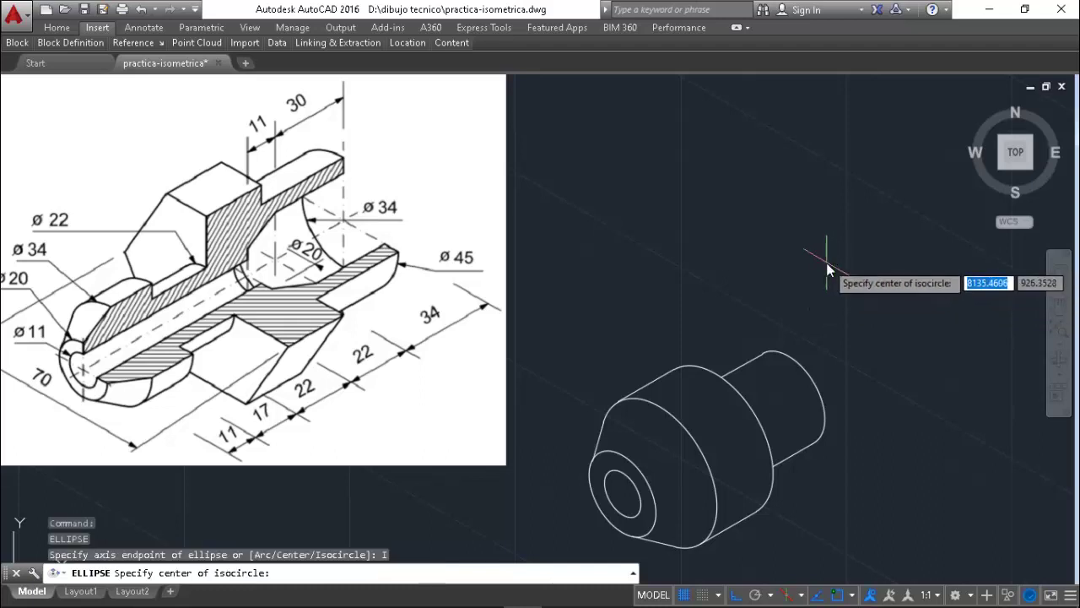
click(826, 263)
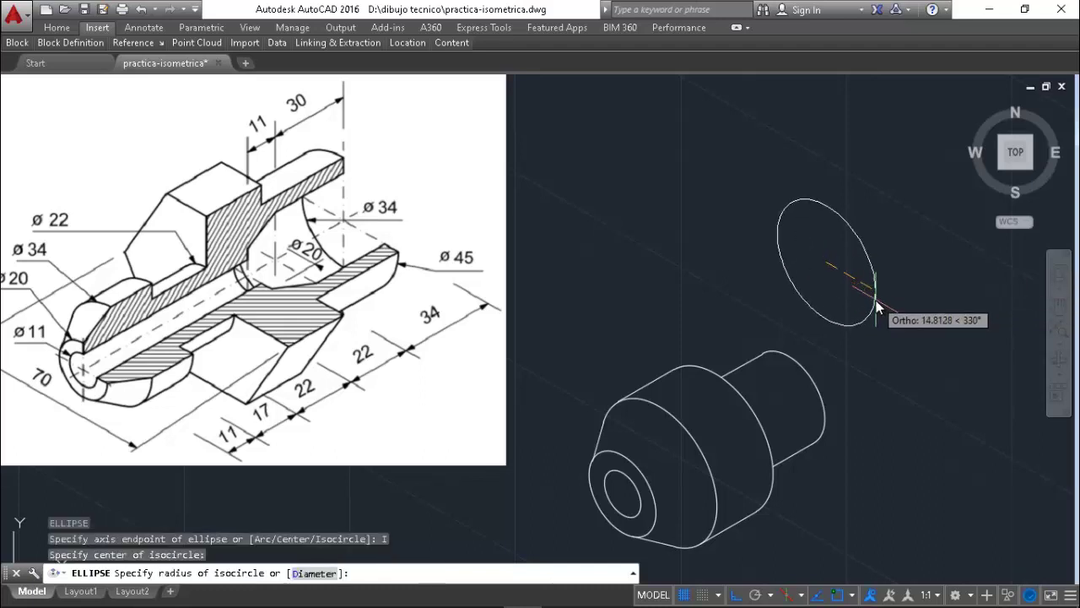
text(3)
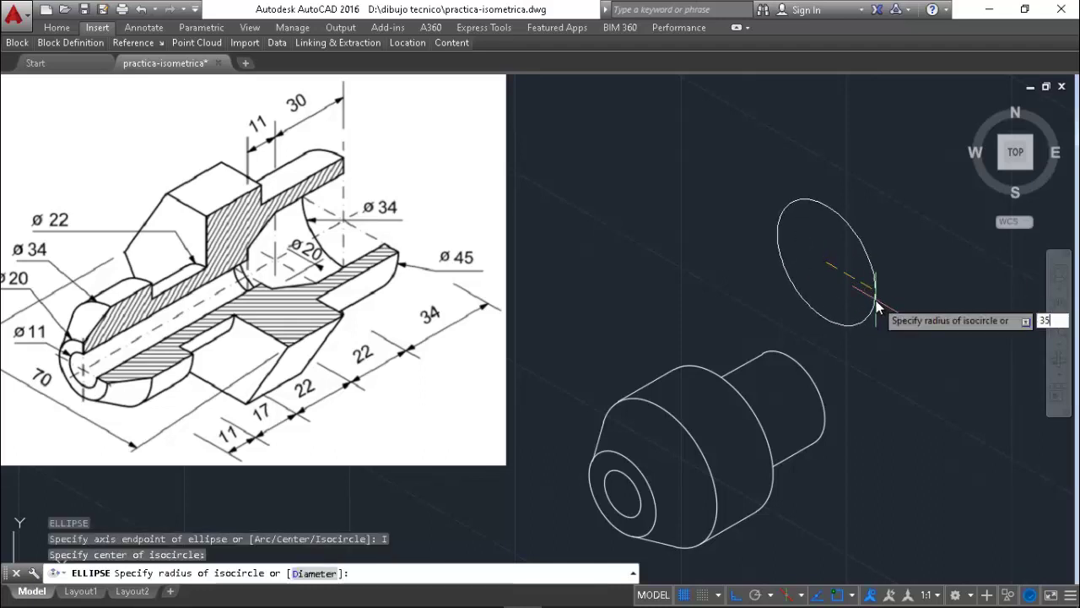
text(5)
key(Return)
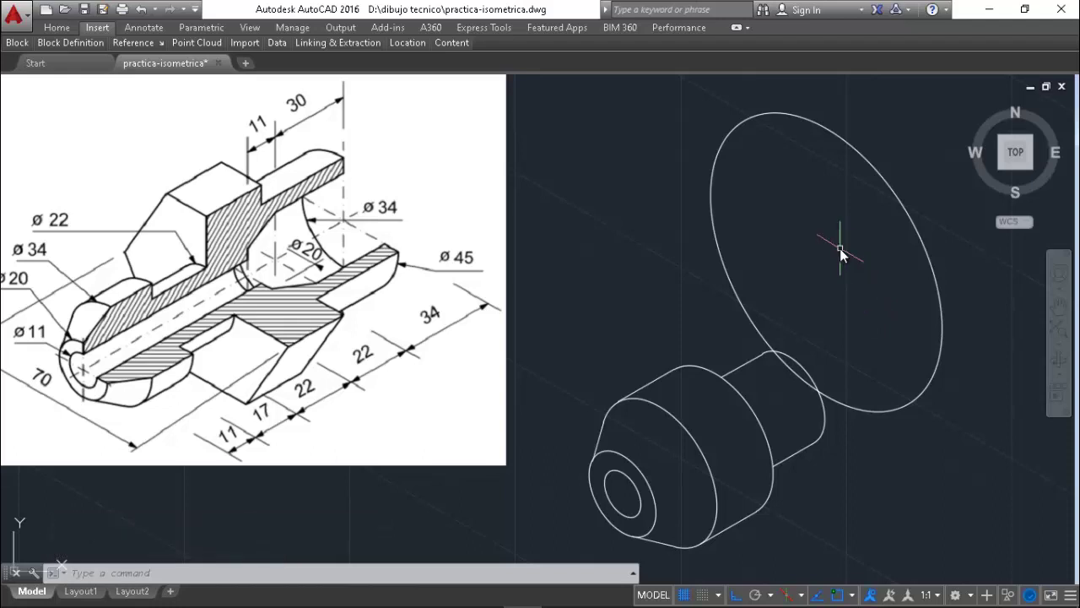
- Draw a vertical centre line 30.3 up and 30.3 down from the isocircle centre
text(l)
key(Return)
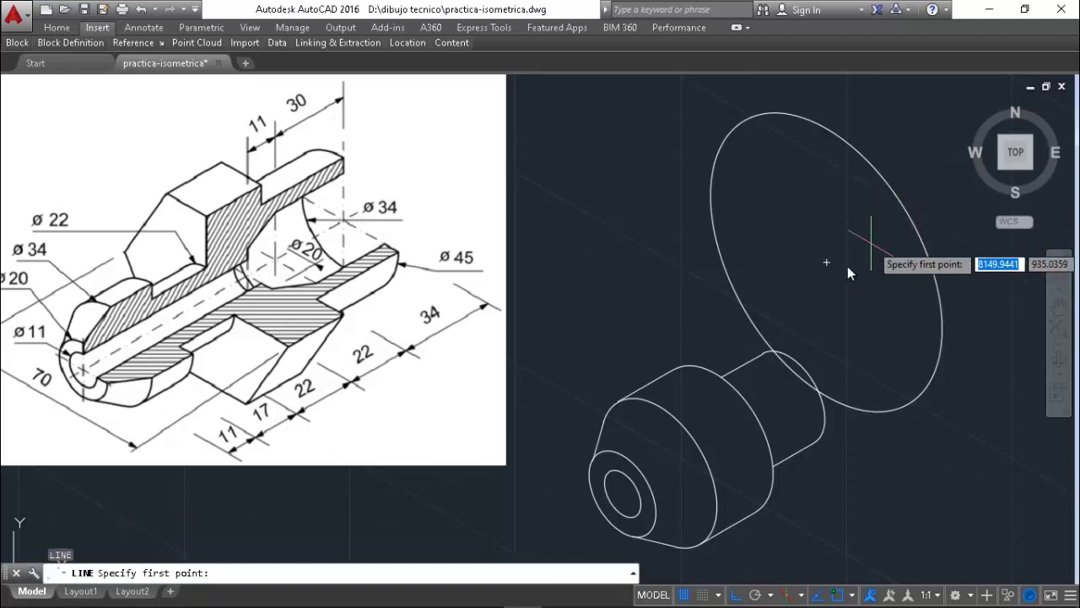
click(827, 262)
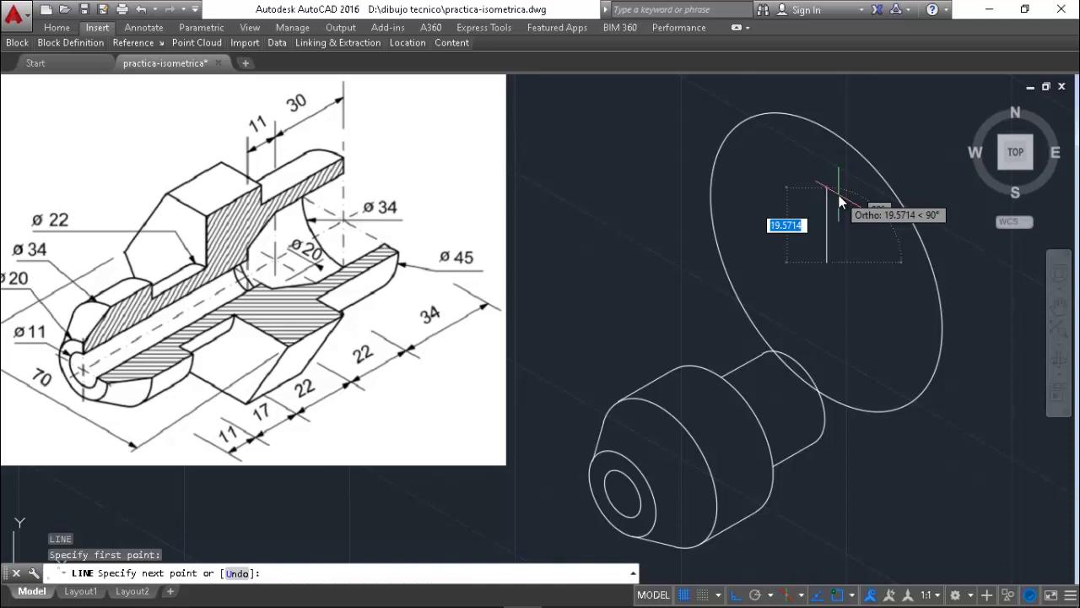
text(30.)
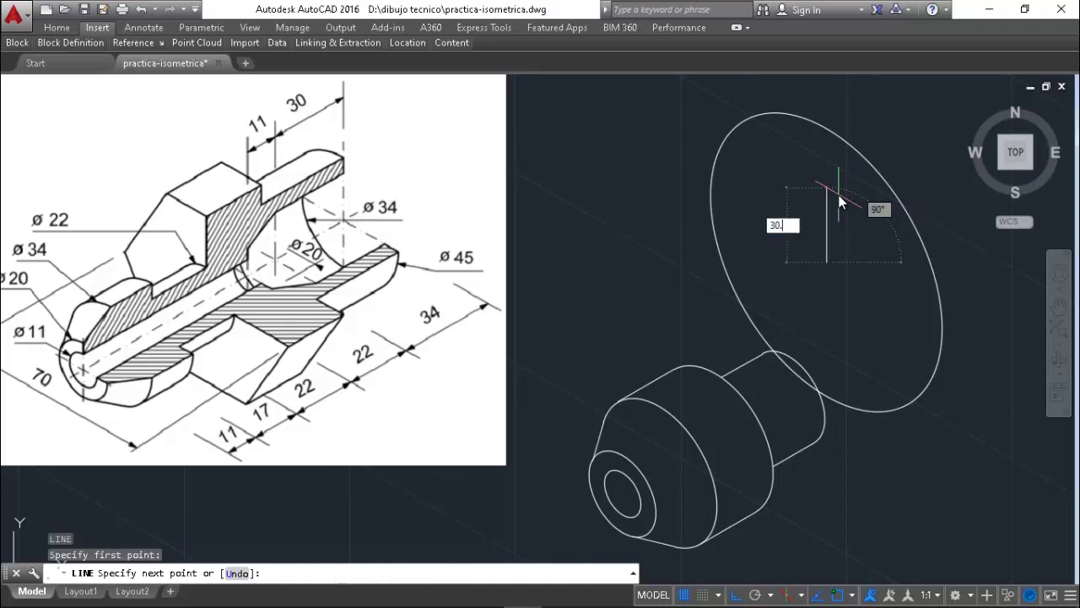
text(3)
key(Return)
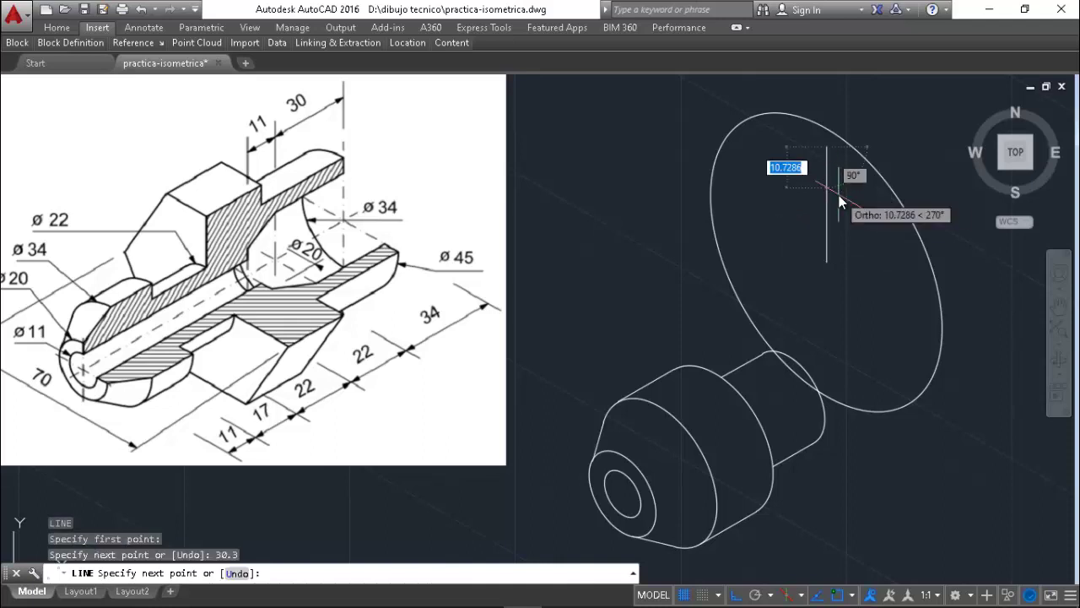
key(Return)
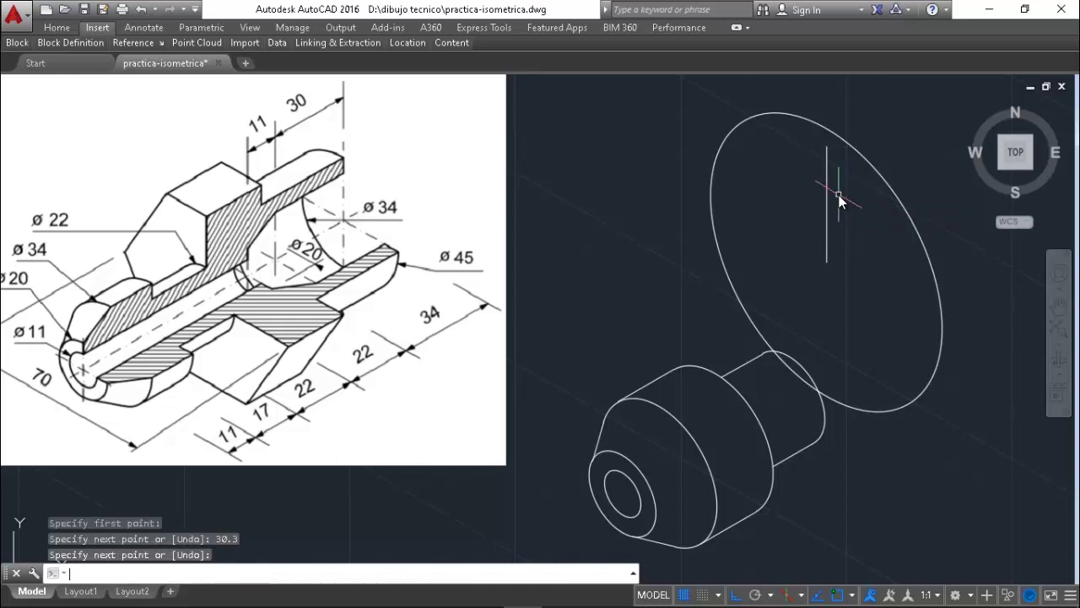
key(Return)
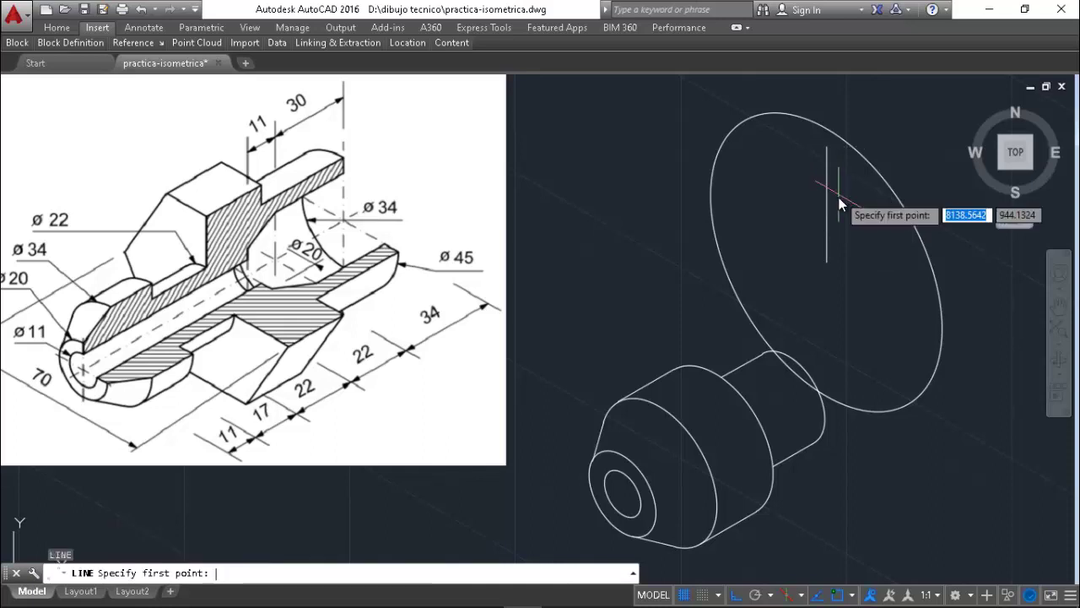
click(827, 262)
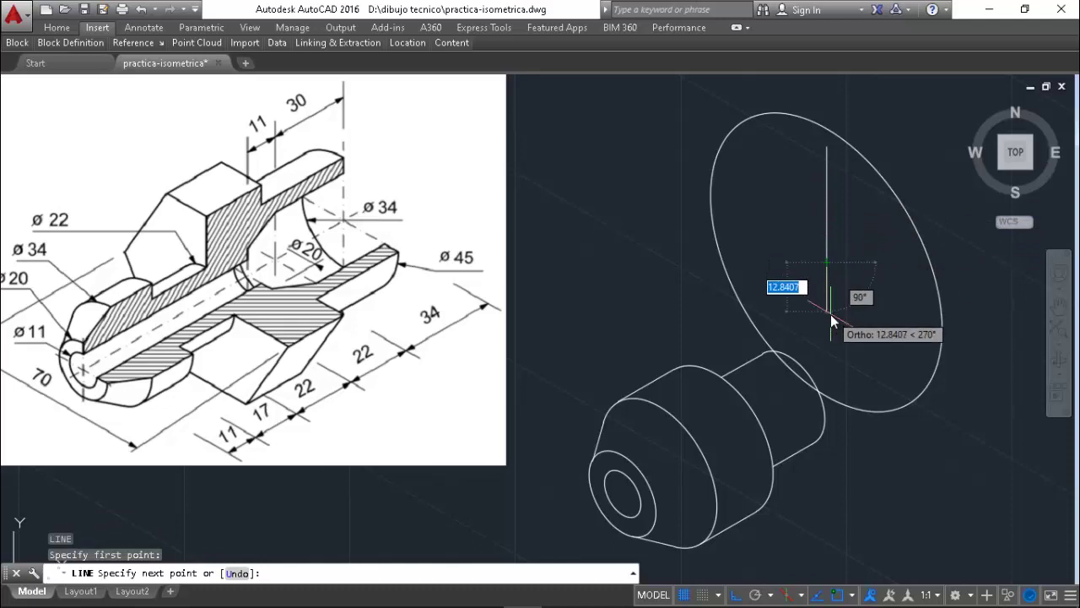
text(30.3)
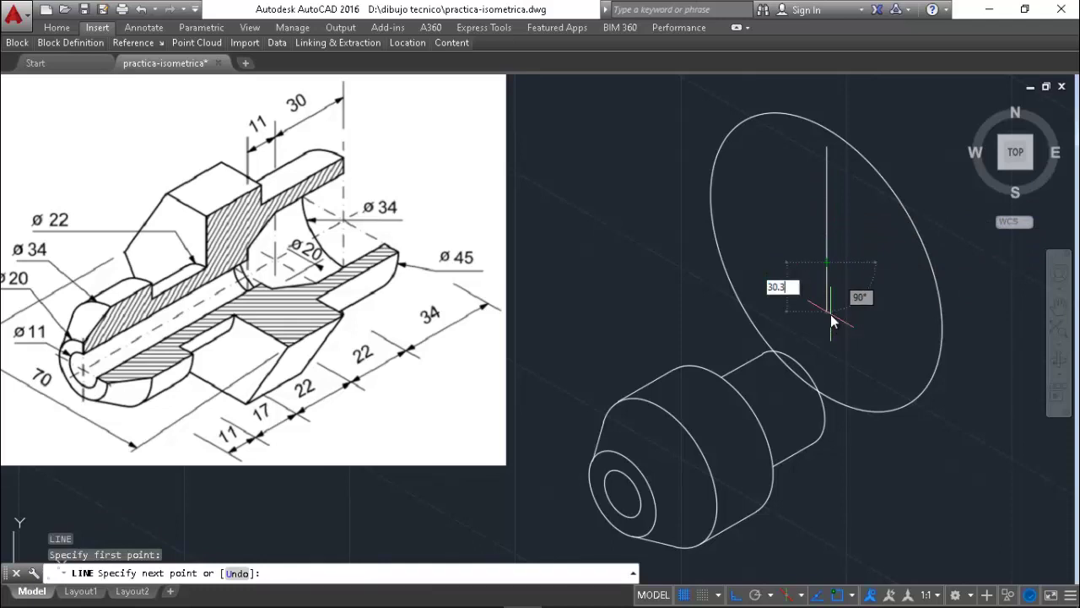
key(Return)
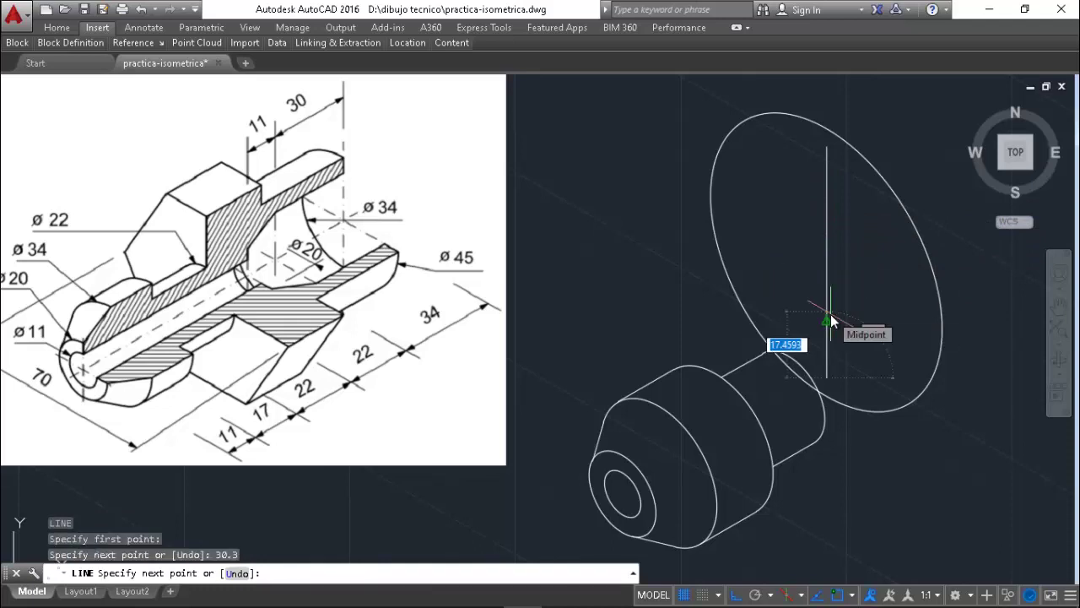
key(Return)
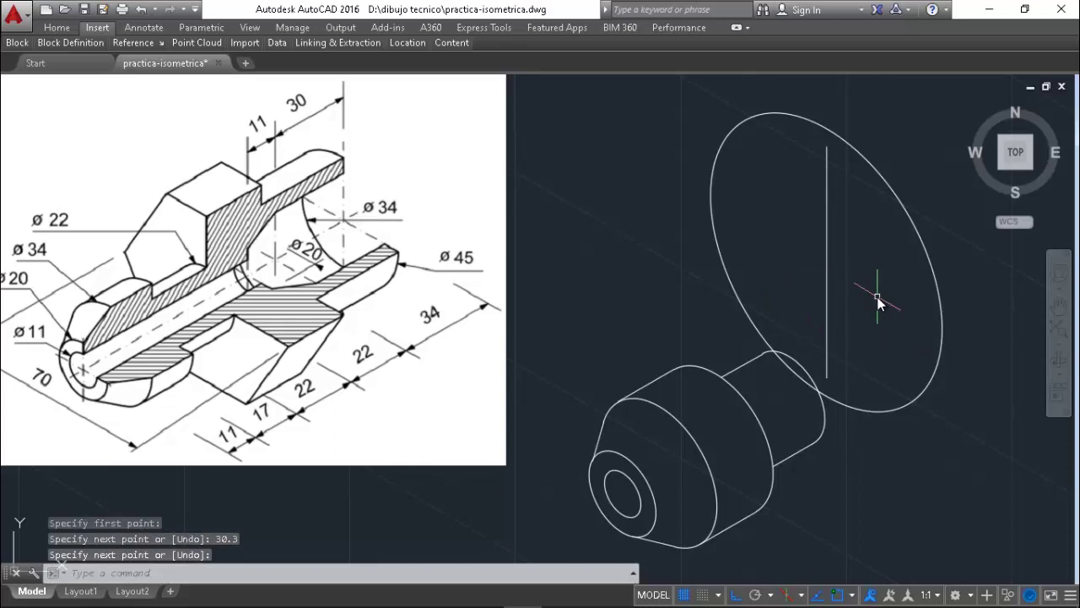
- Draw a diagonal line from the isocircle centre down-right along the 30° isometric axis
text(L)
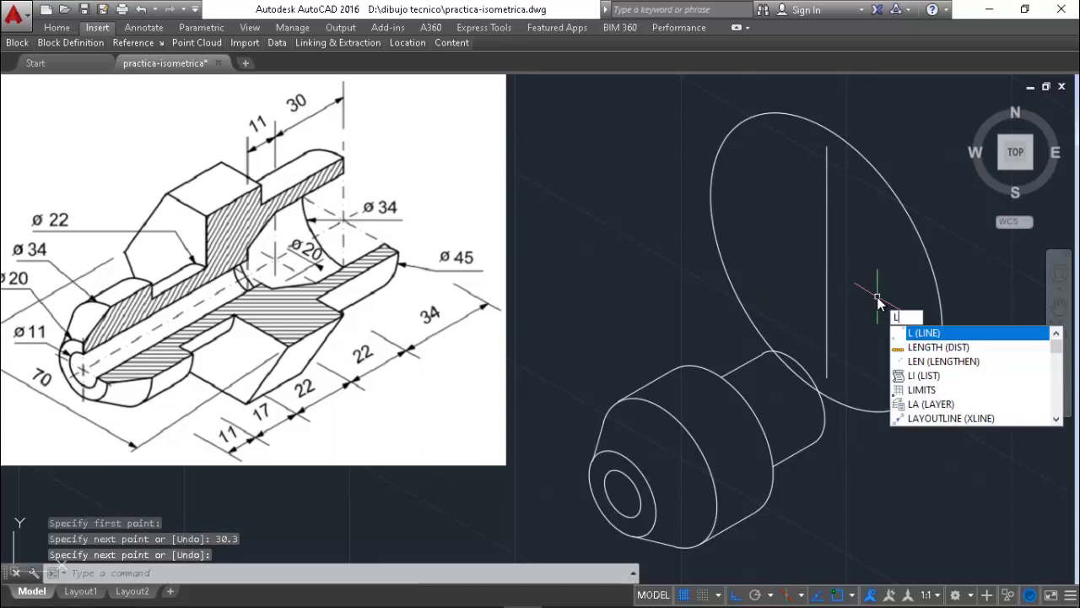
key(Return)
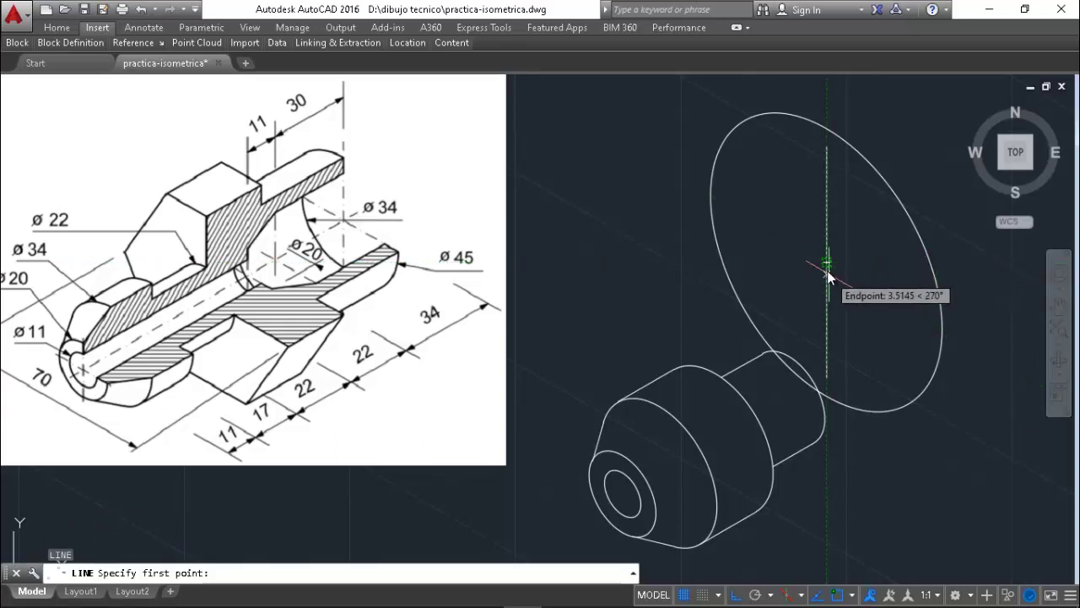
click(827, 263)
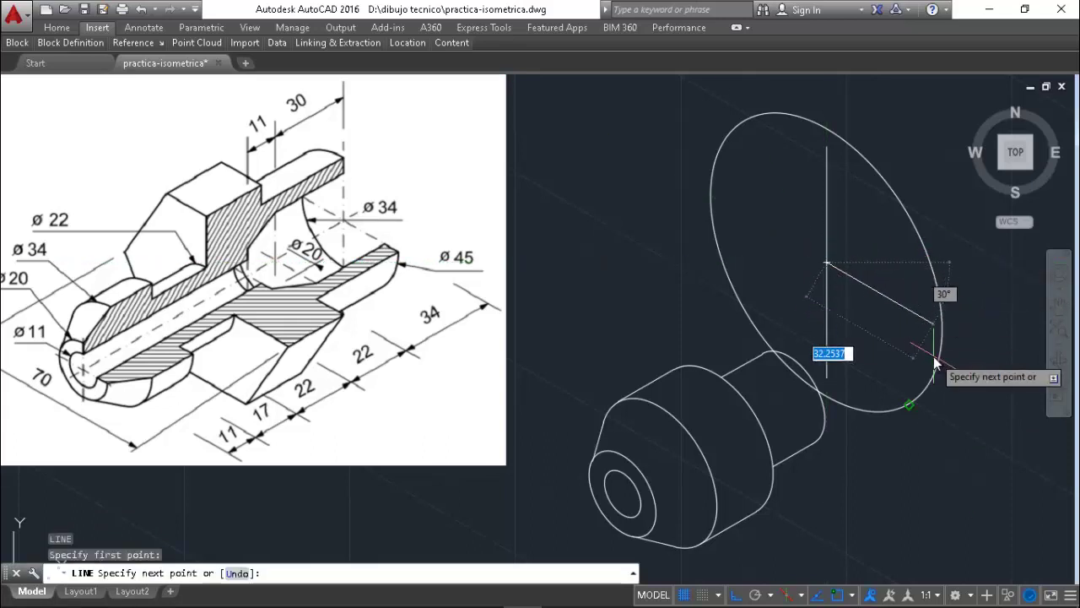
click(979, 329)
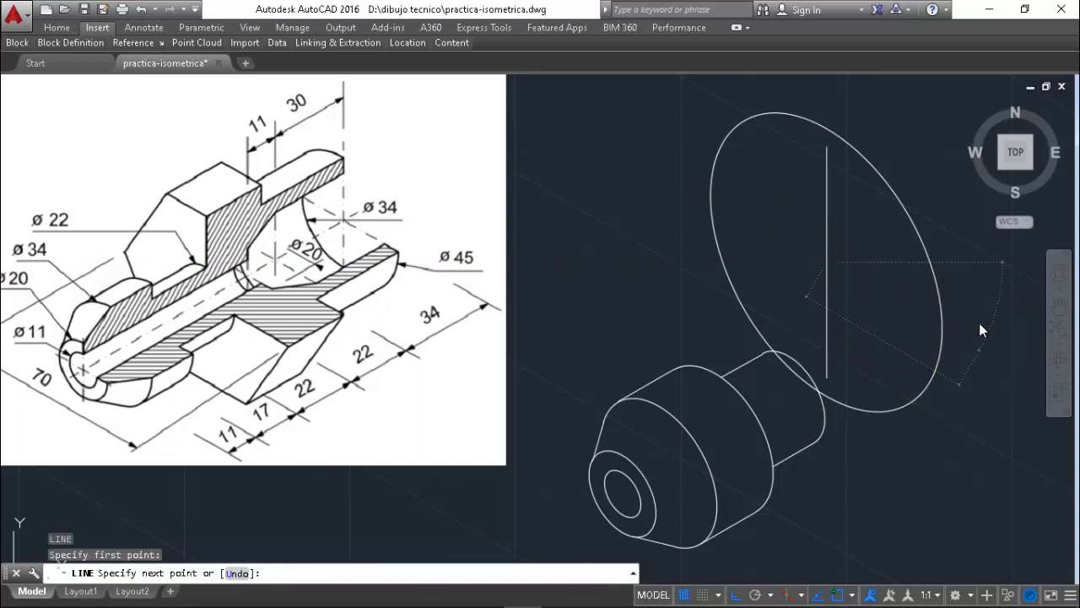
key(Return)
key(Return)
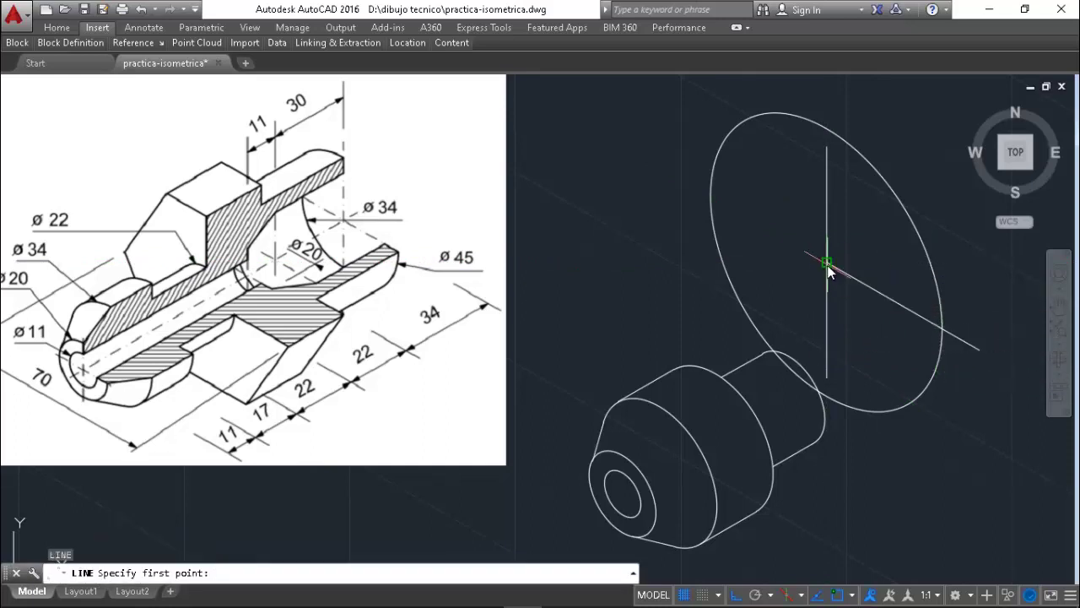
click(829, 270)
key(Return)
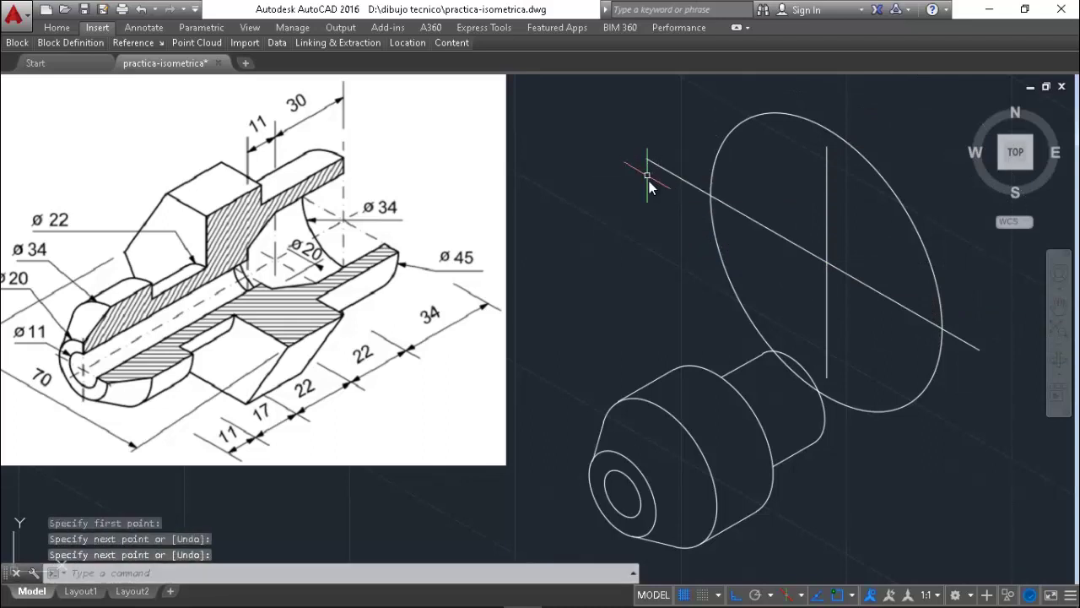
- Trim the diagonal line's overhang beyond the ellipse
text(TR)
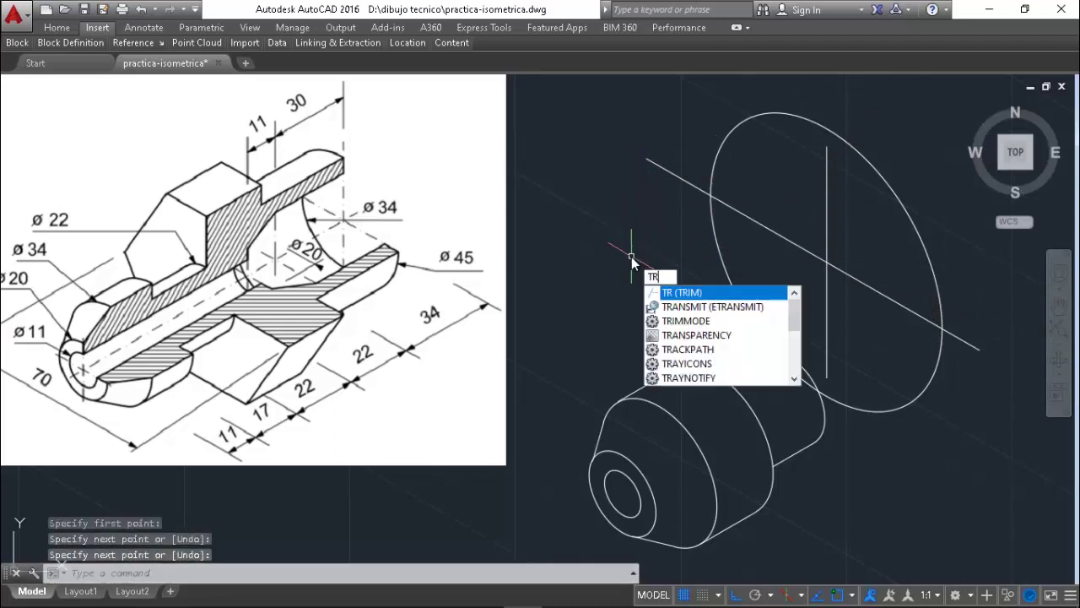
key(Return)
key(Return)
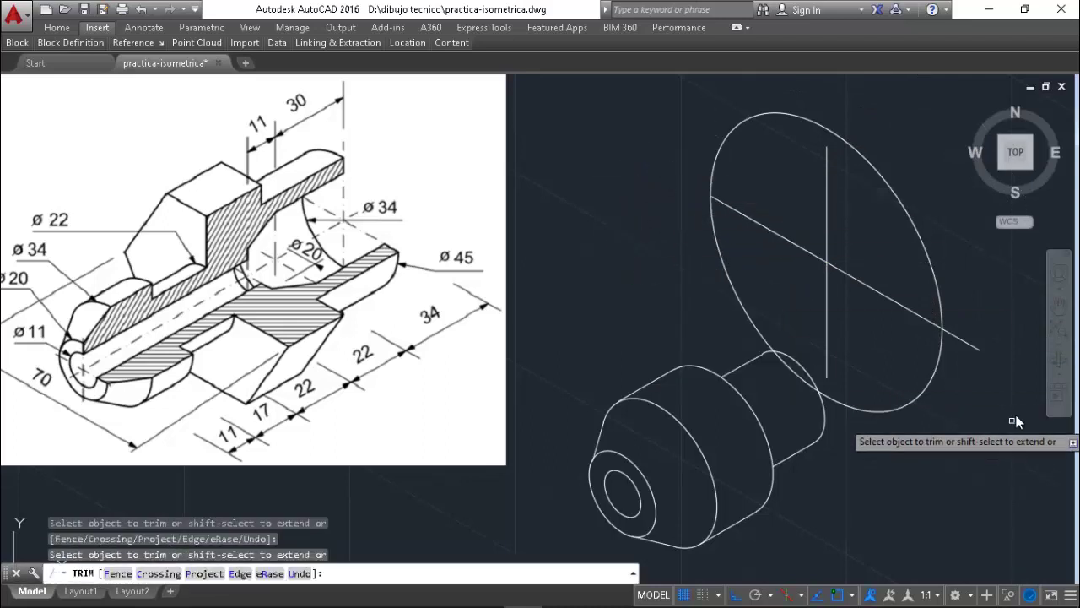
click(972, 345)
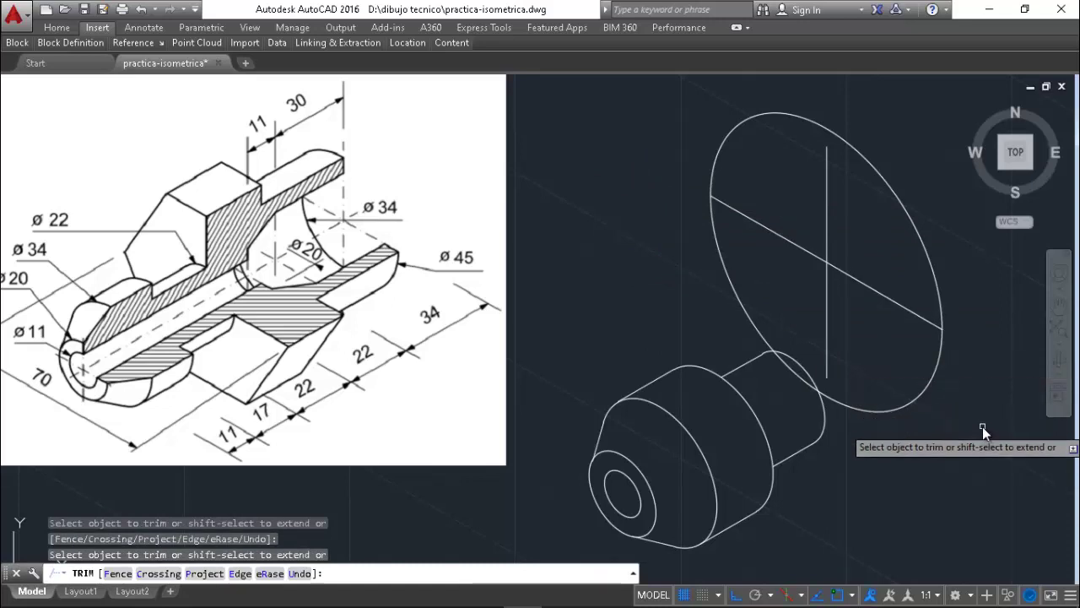
key(Escape)
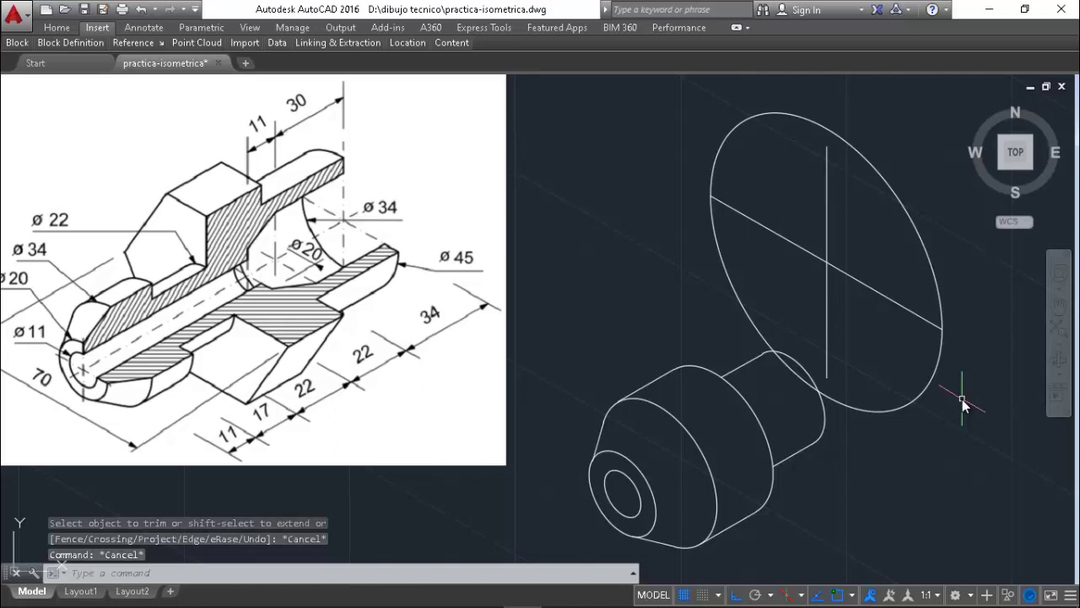
- Draw 17.25-long lines at 330° and 150° from the vertical line's top endpoint
text(l)
key(Return)
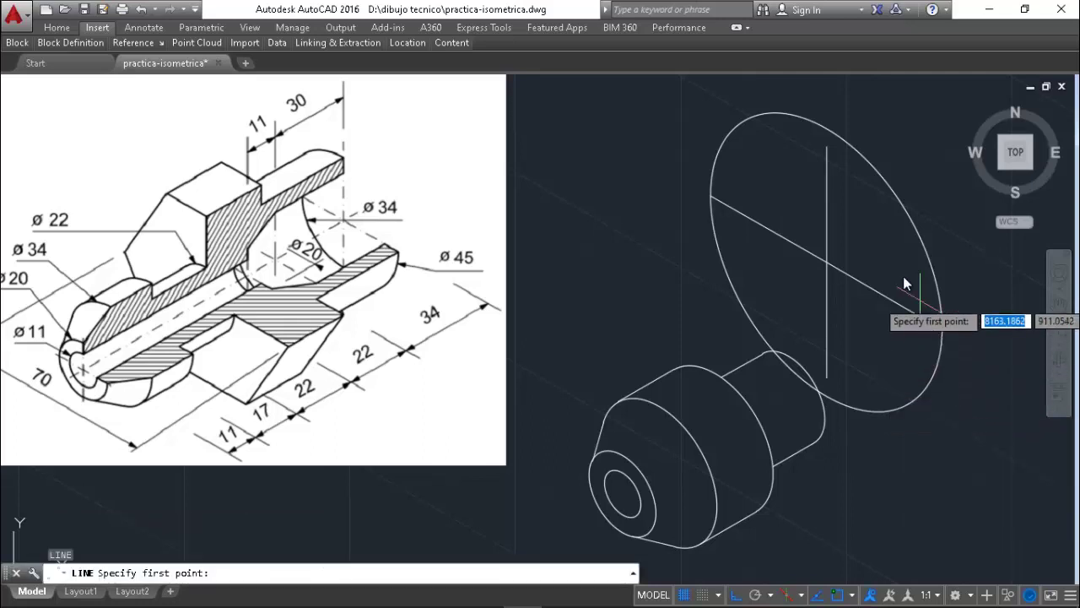
click(830, 150)
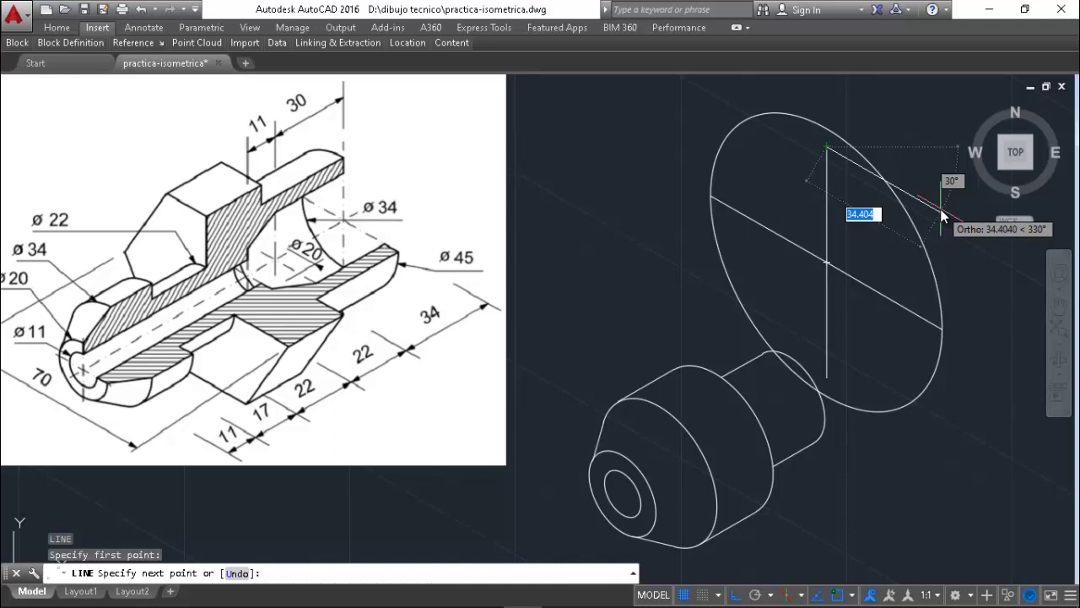
text(17)
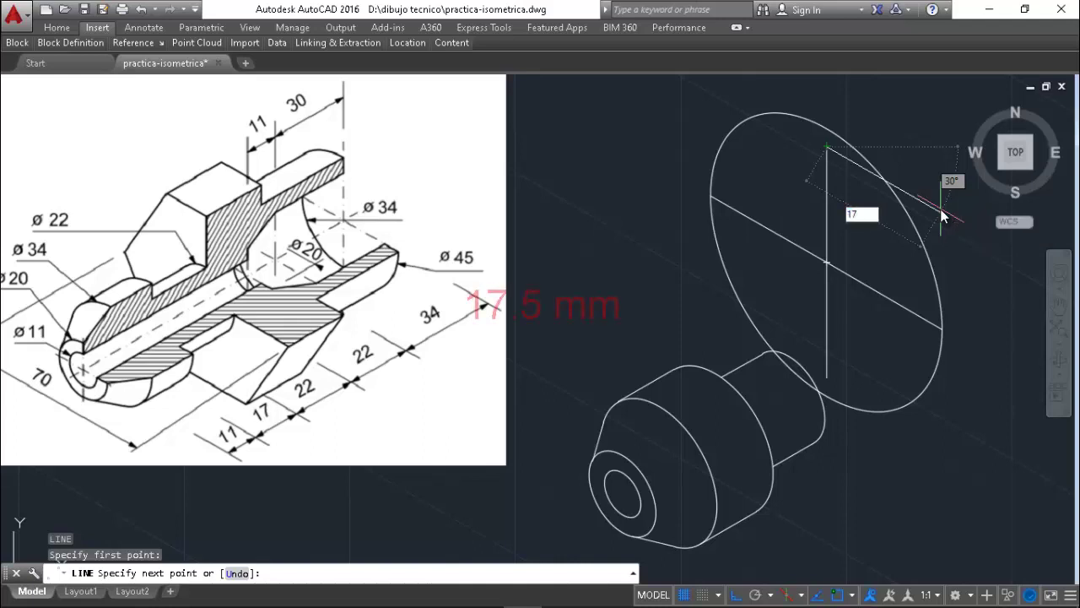
text(.25)
key(Return)
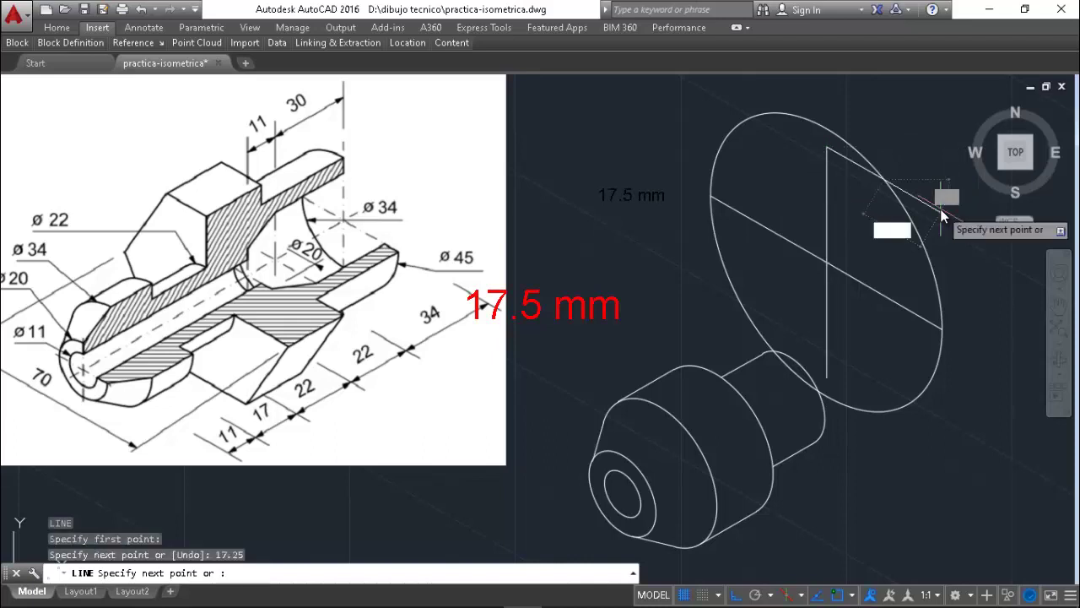
key(Return)
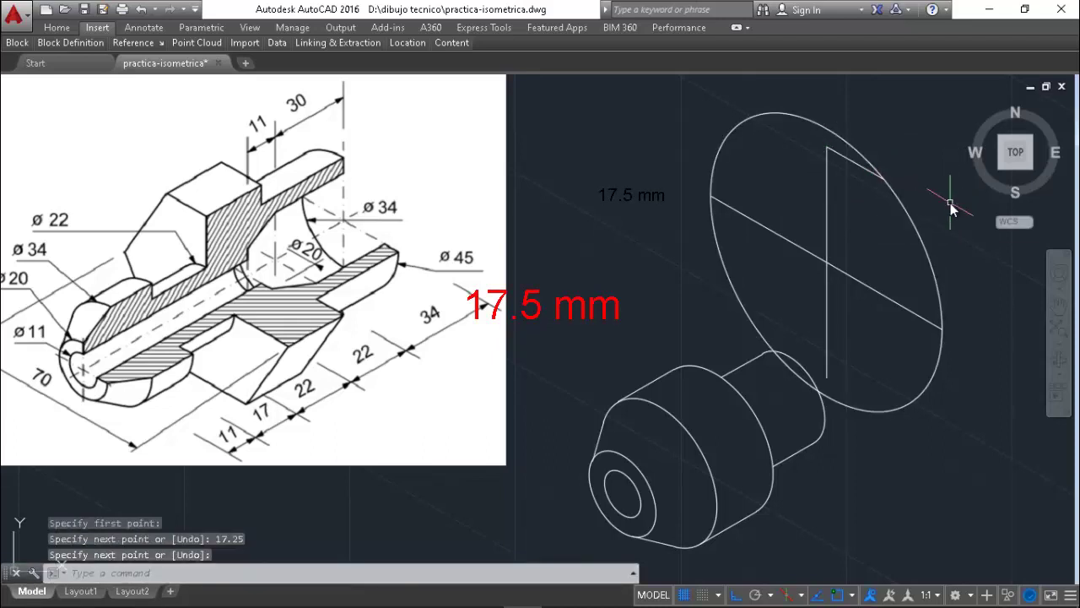
text(l)
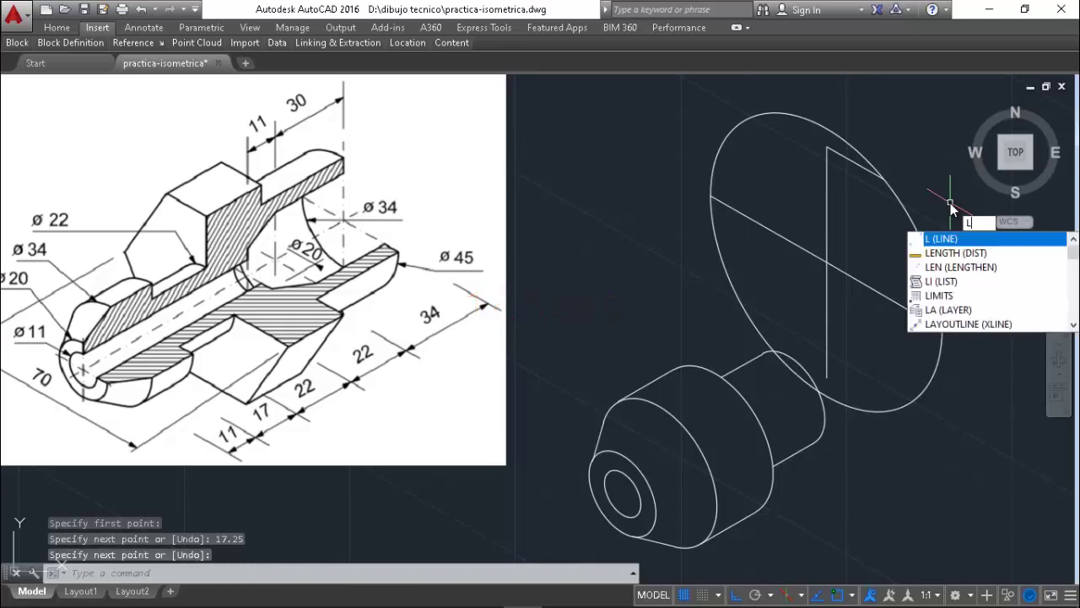
key(Return)
click(827, 147)
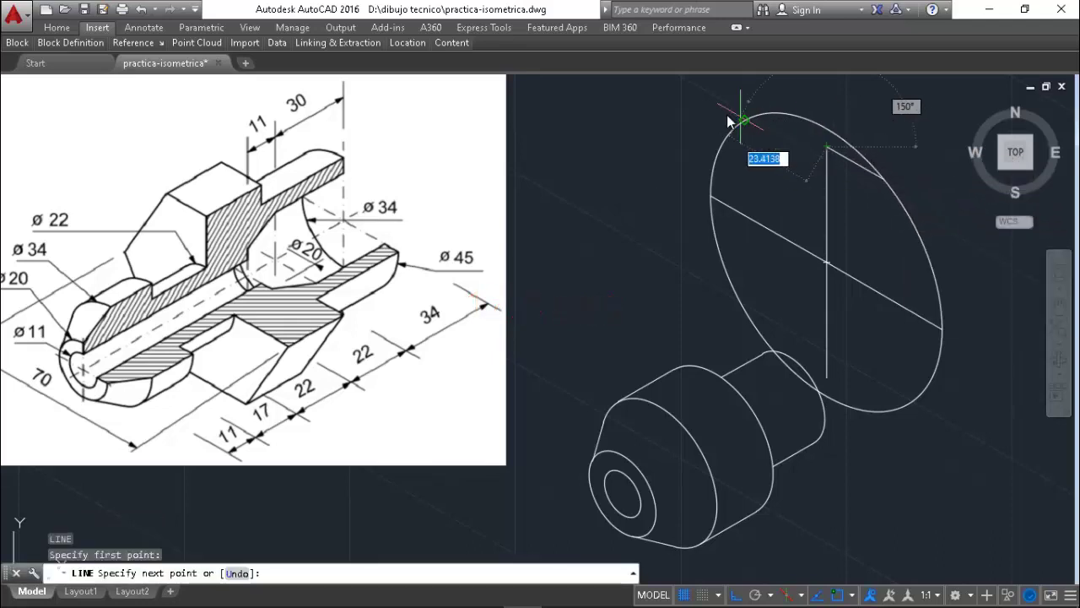
text(17)
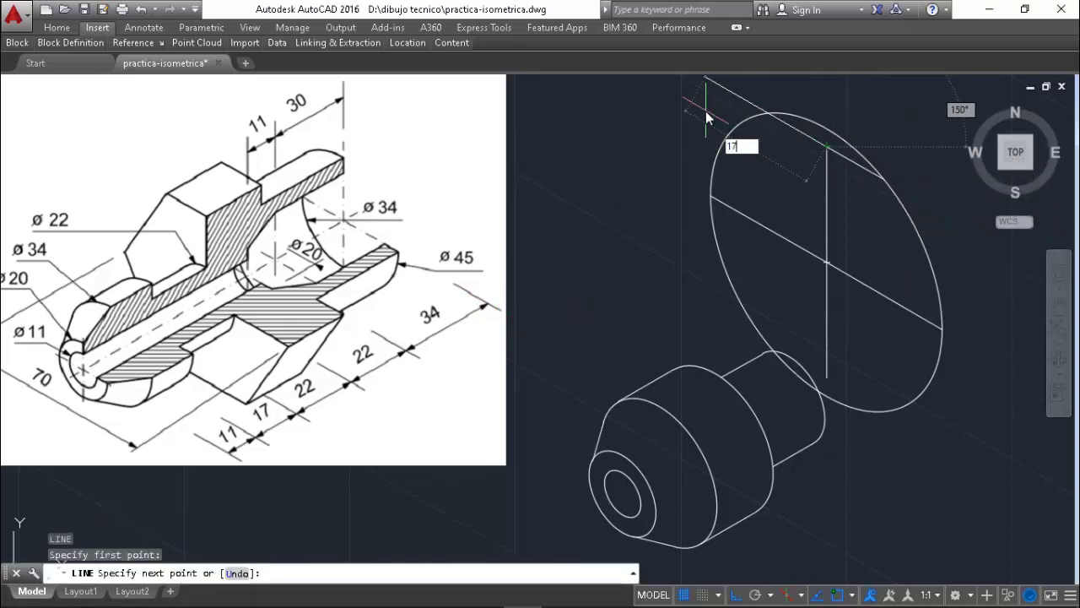
text(.25)
key(Return)
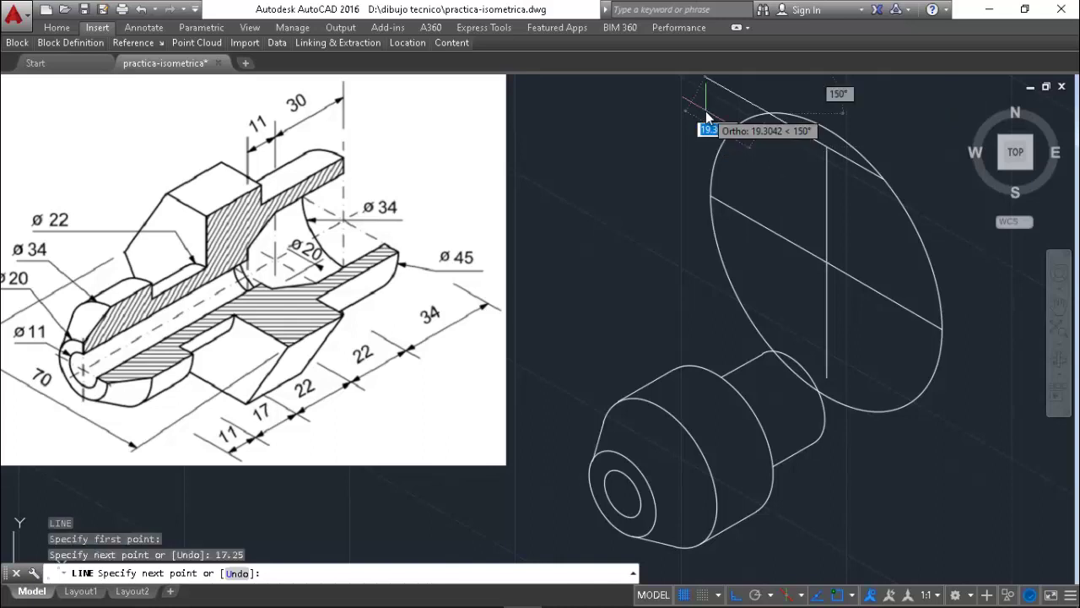
key(Return)
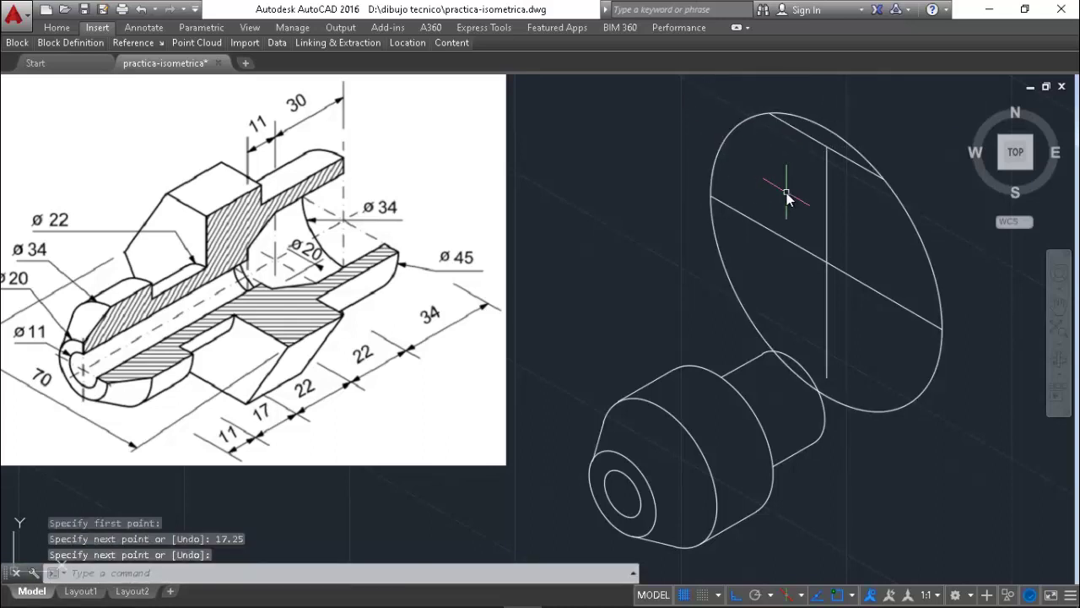
- Copy the two-part top line down to the ellipse's lower edge
text(ct )
text(o)
key(Return)
click(840, 155)
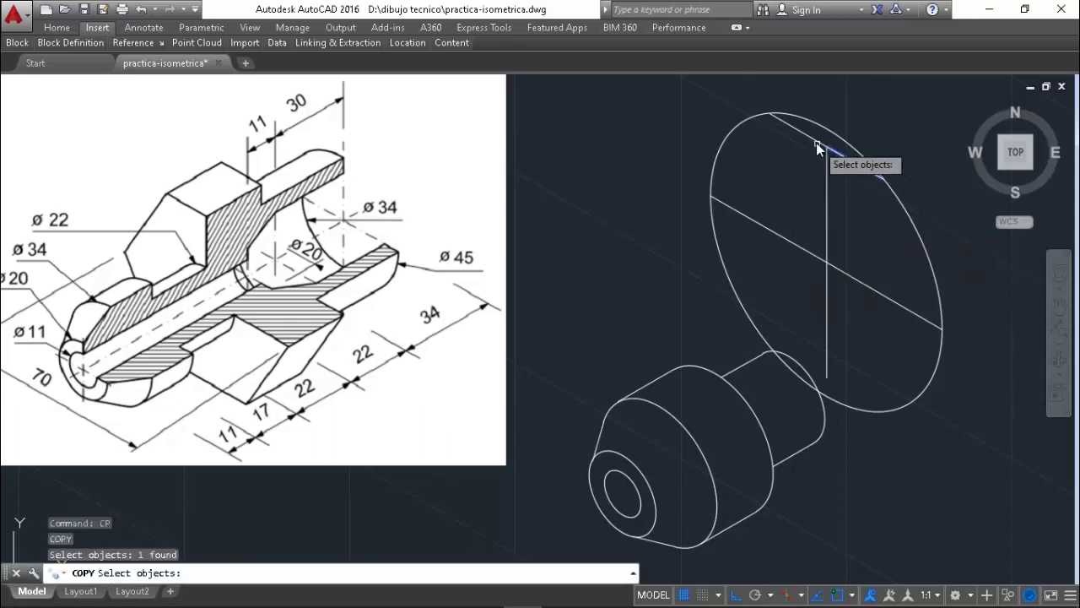
click(816, 143)
key(Return)
click(827, 146)
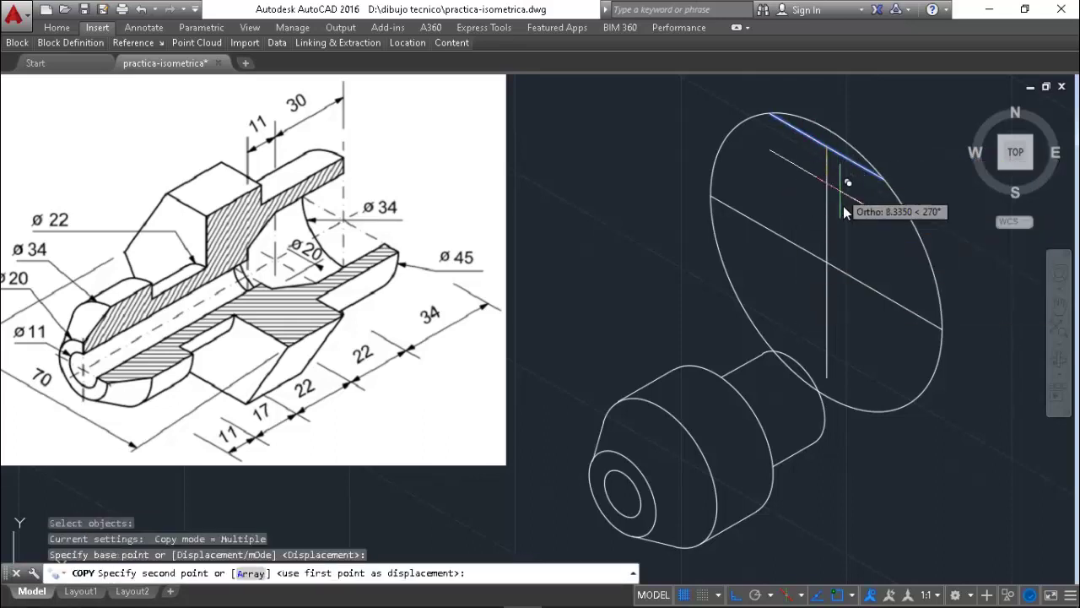
click(827, 381)
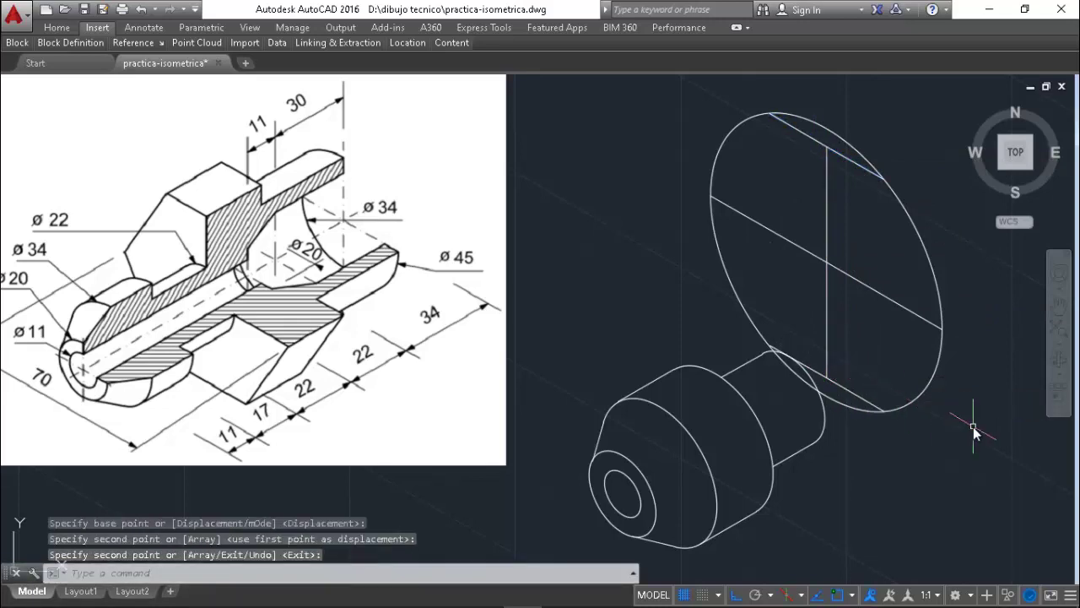
- Draw the side edges linking the parallel lines through the ellipse's left and right points
text(l)
key(Return)
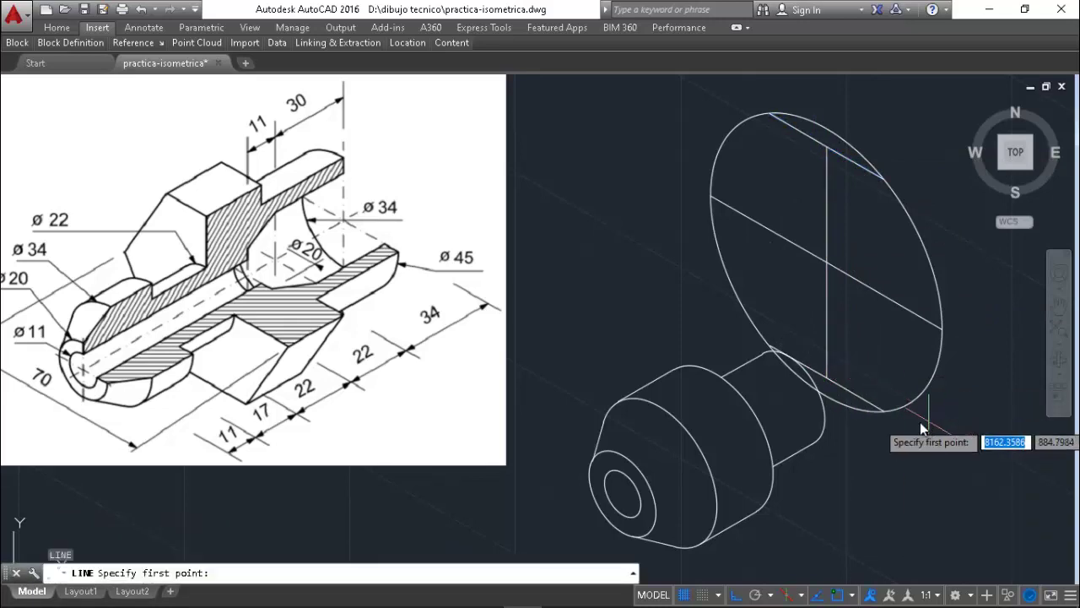
click(884, 412)
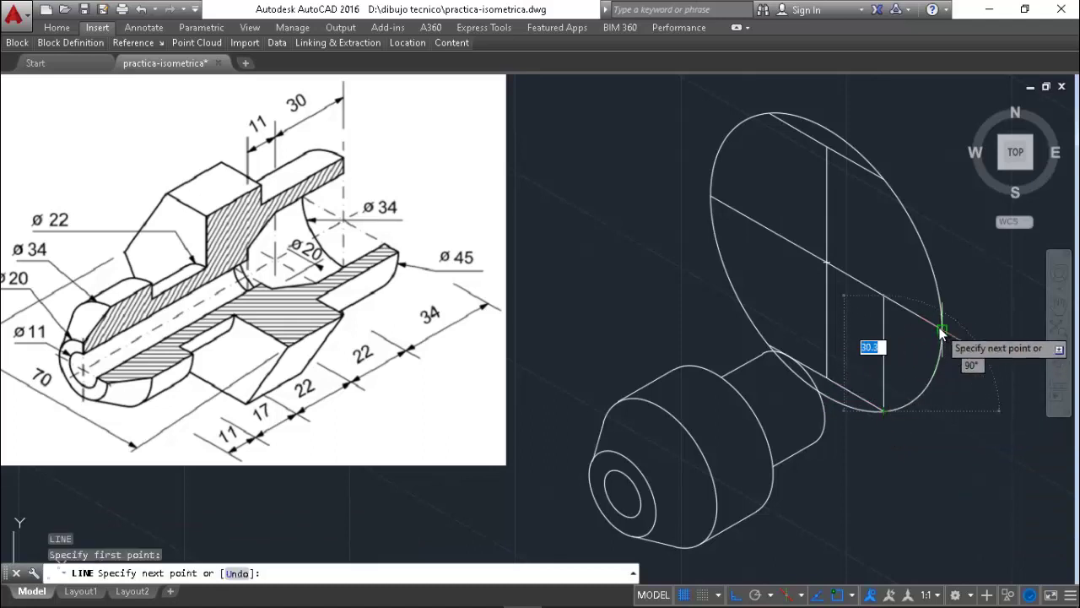
click(942, 329)
click(883, 179)
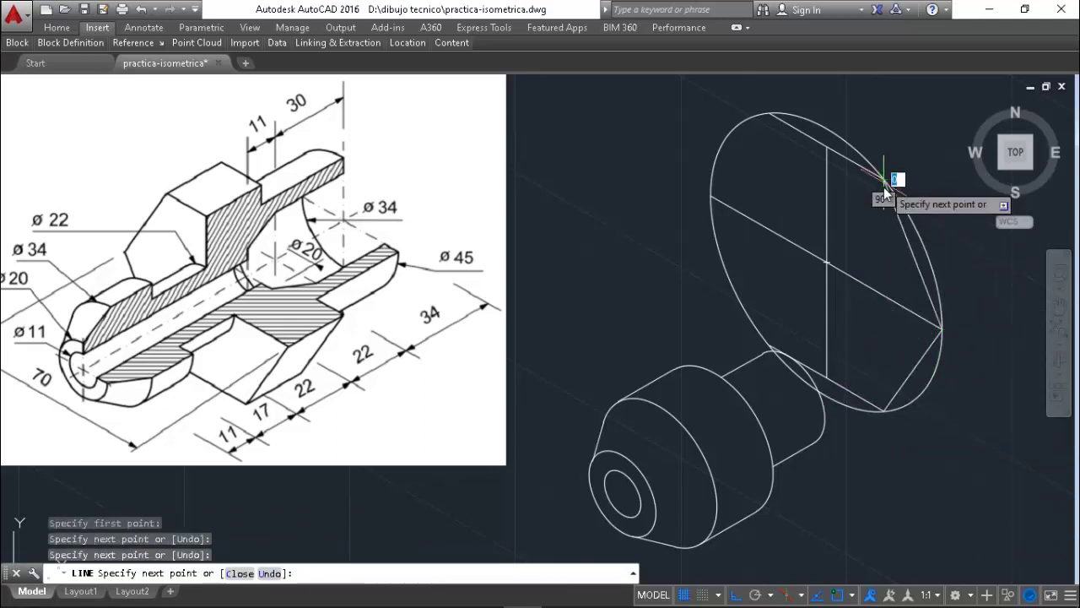
key(Return)
text(l)
key(Return)
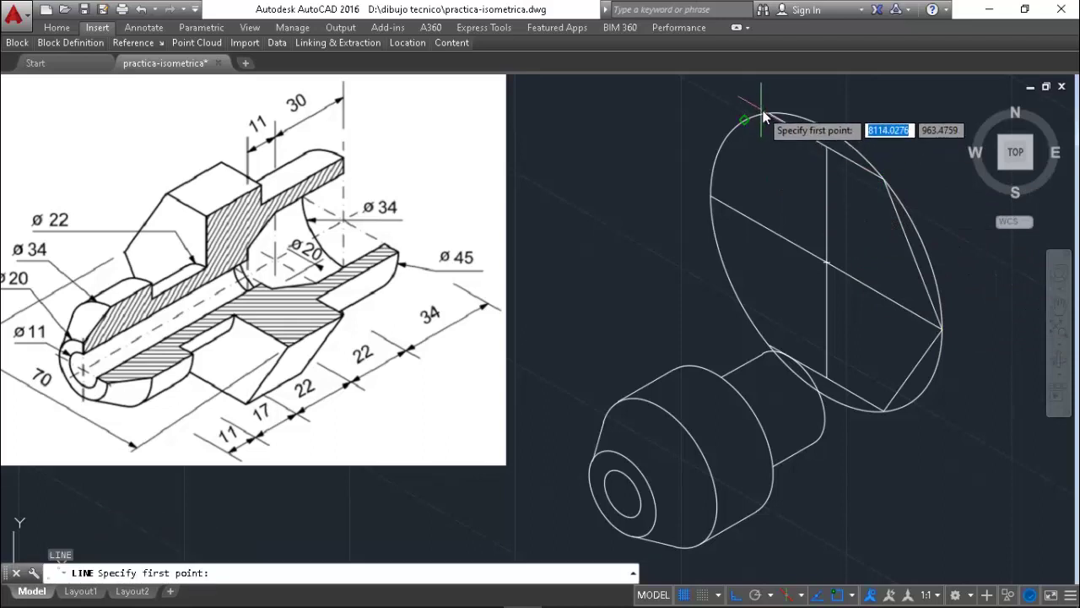
click(767, 110)
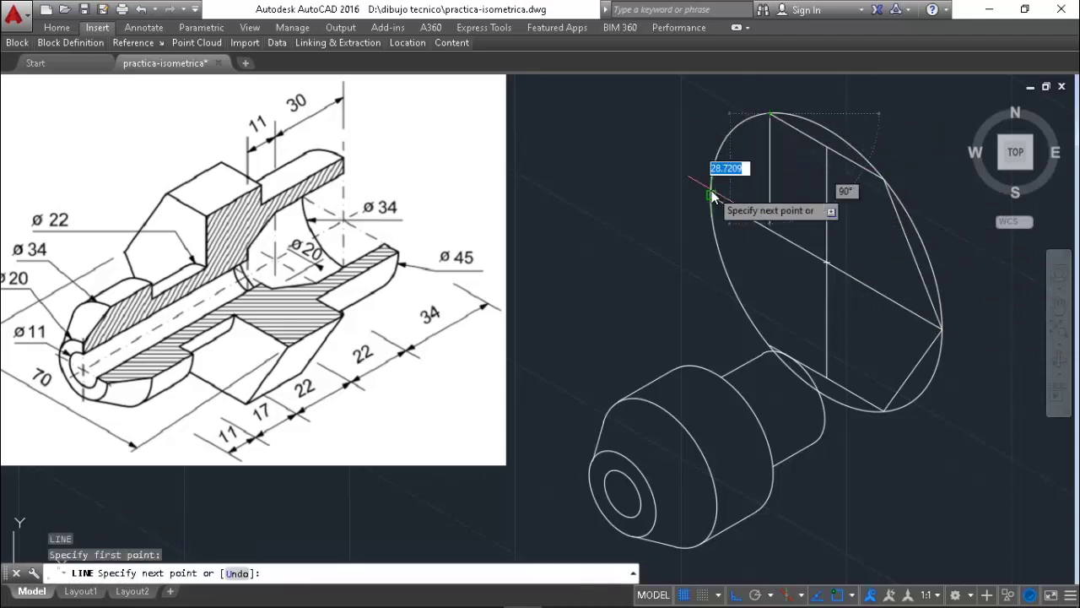
click(711, 193)
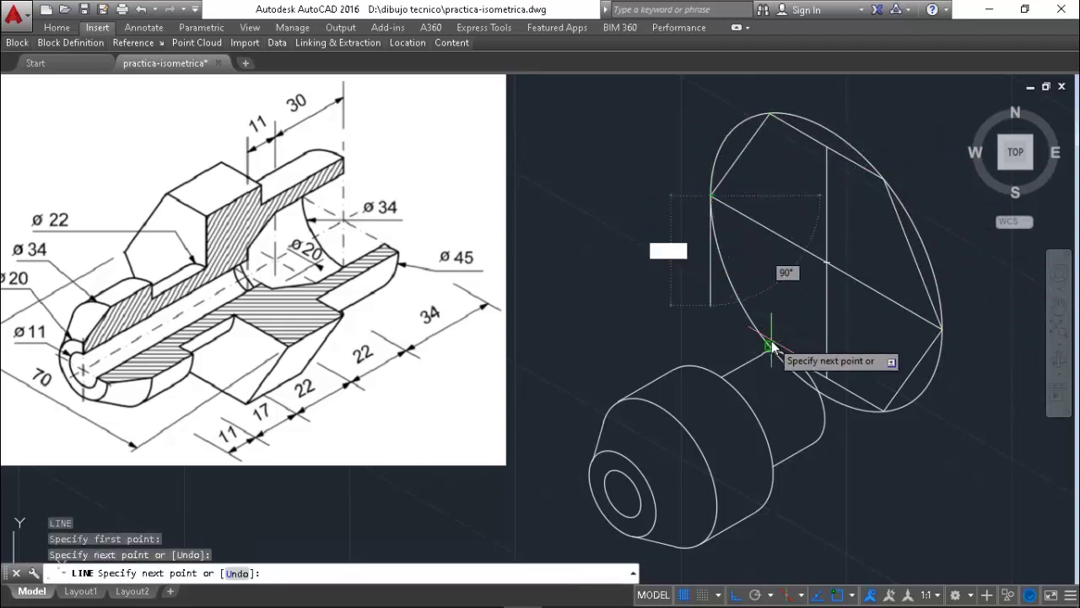
key(Return)
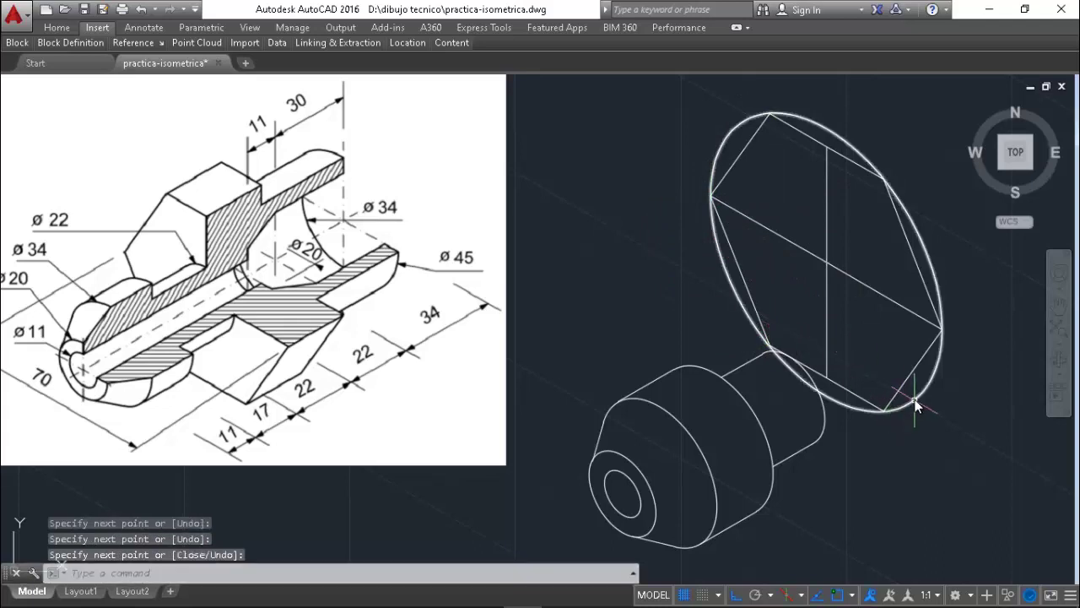
- Erase the ellipse and the four inner construction lines
click(917, 398)
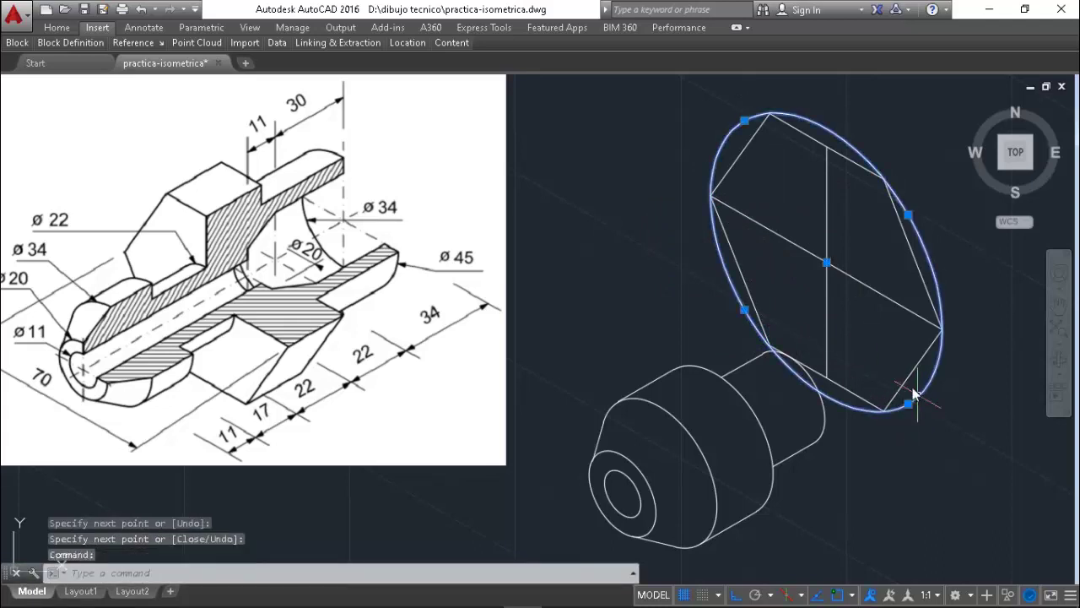
click(827, 332)
click(855, 279)
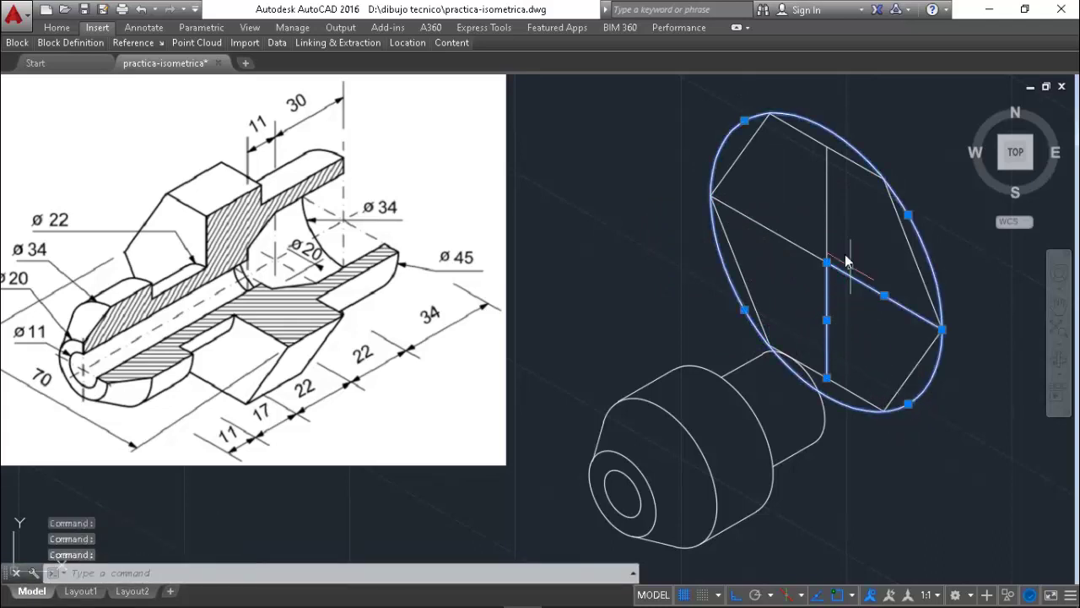
click(828, 234)
click(792, 243)
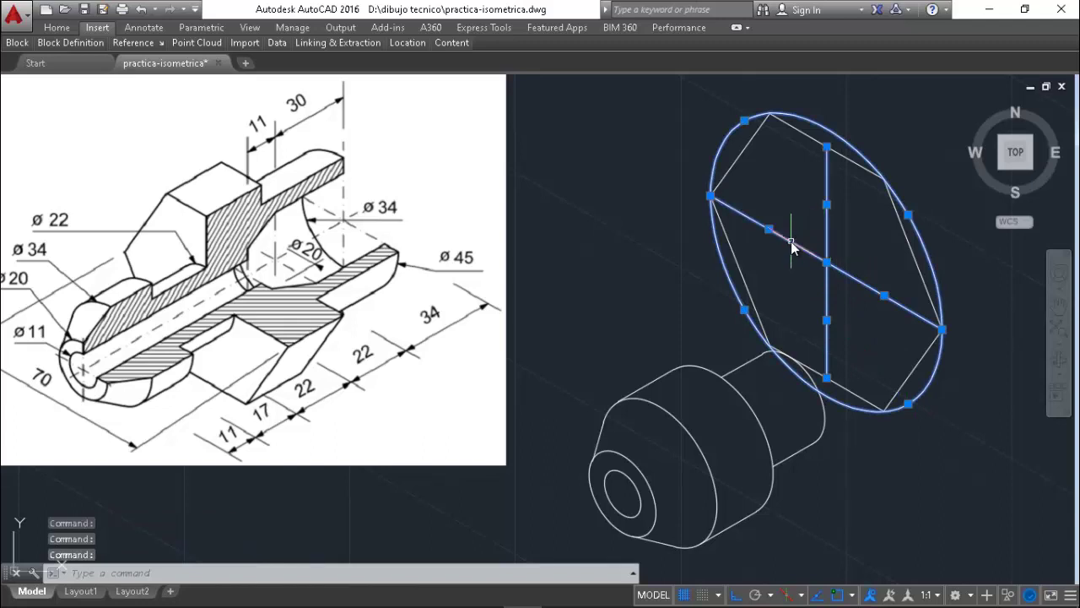
key(Delete)
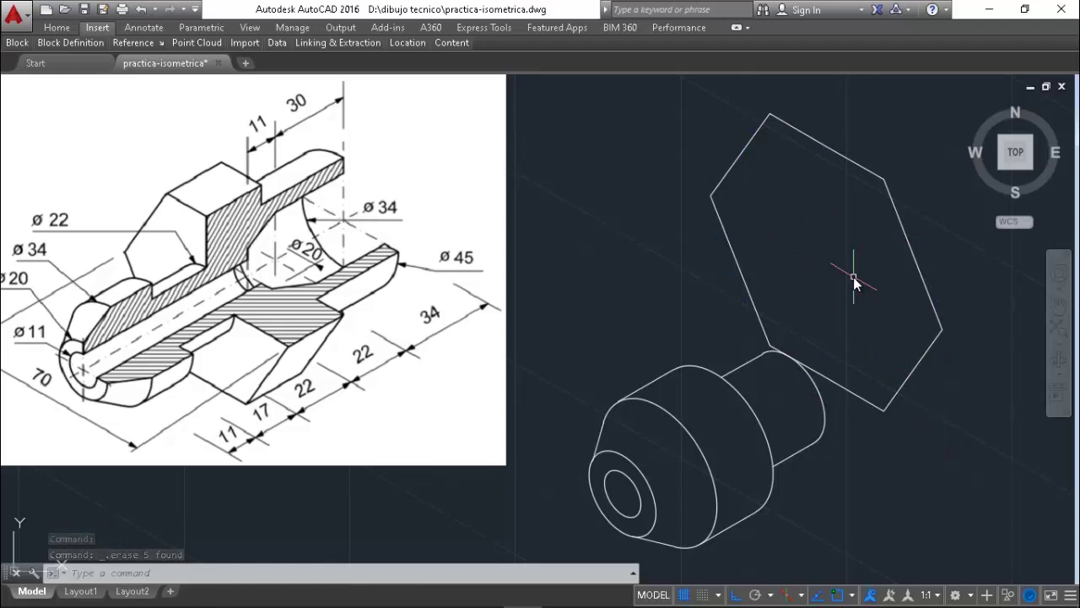
- Draw a vertical line from the hexagon's top edge to its lower edge
text(l)
key(Return)
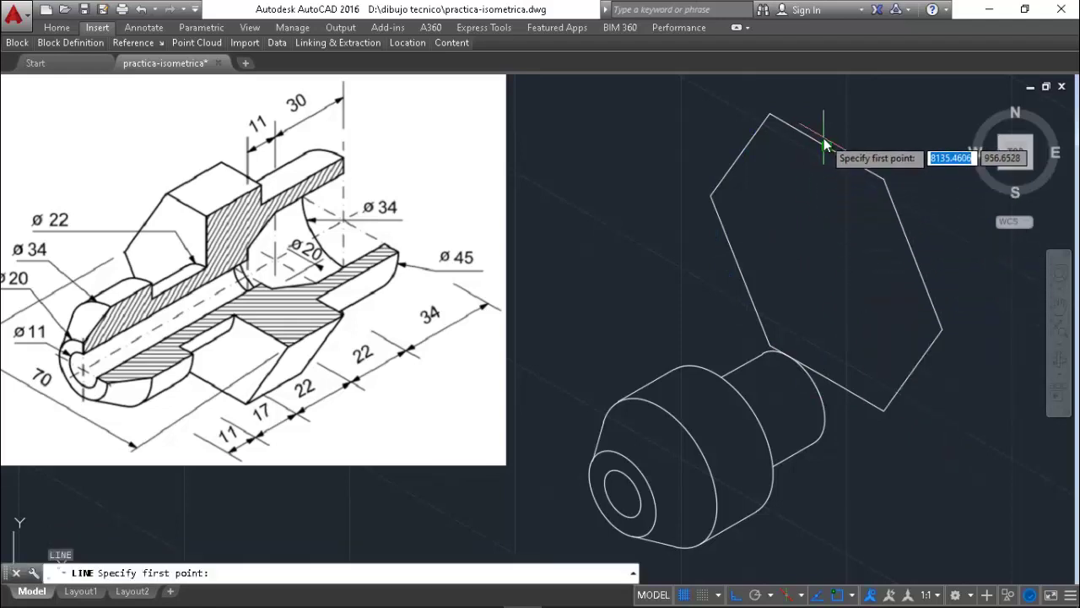
click(826, 146)
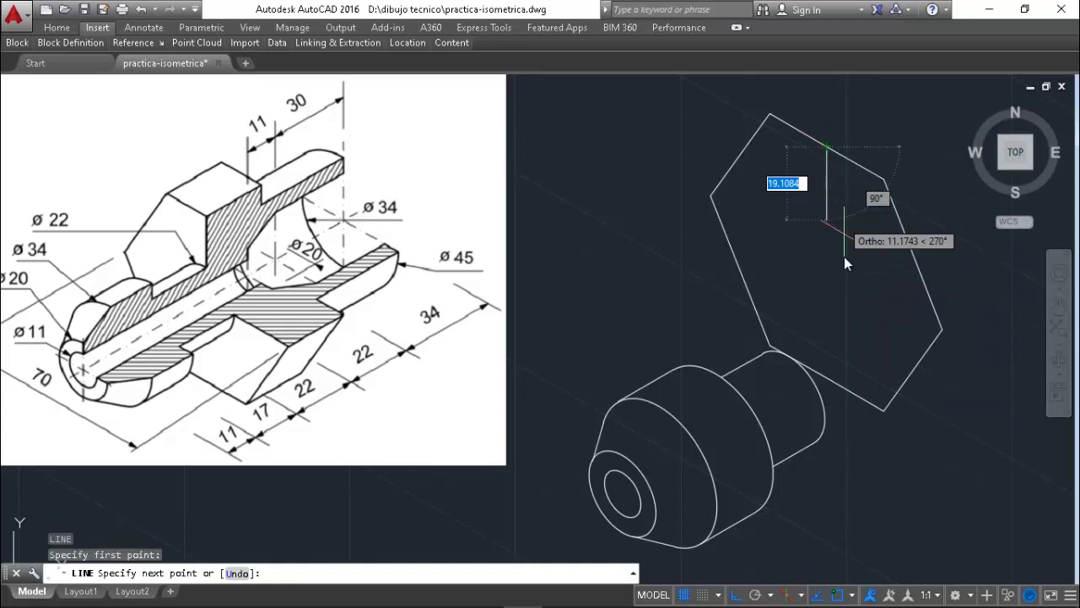
click(827, 378)
key(Return)
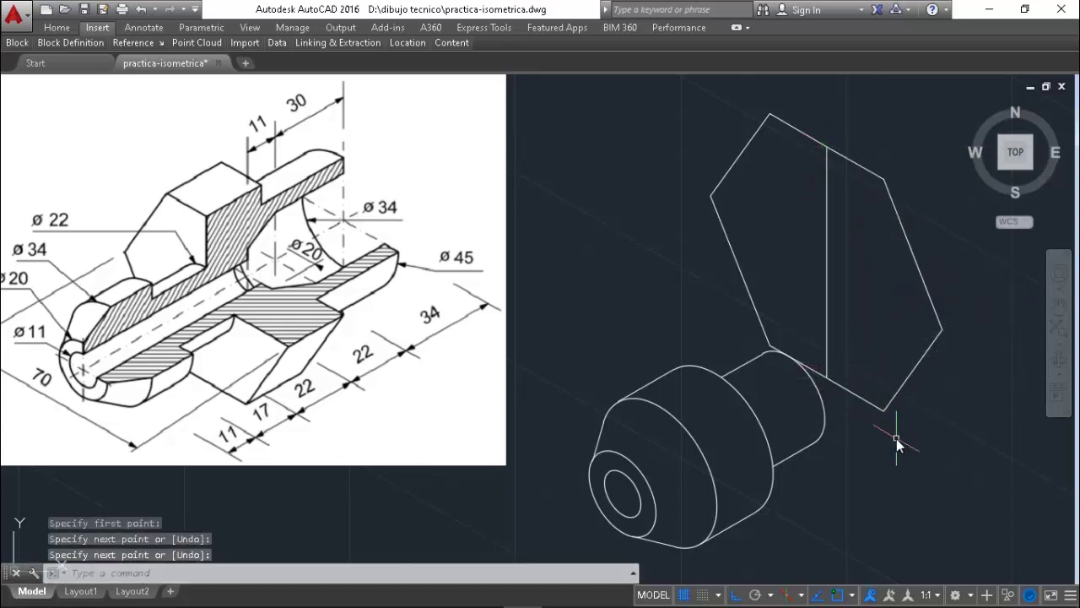
- Move all eight hexagon edges from its centre onto the cylinder axis, then erase the vertical guide line
text(m)
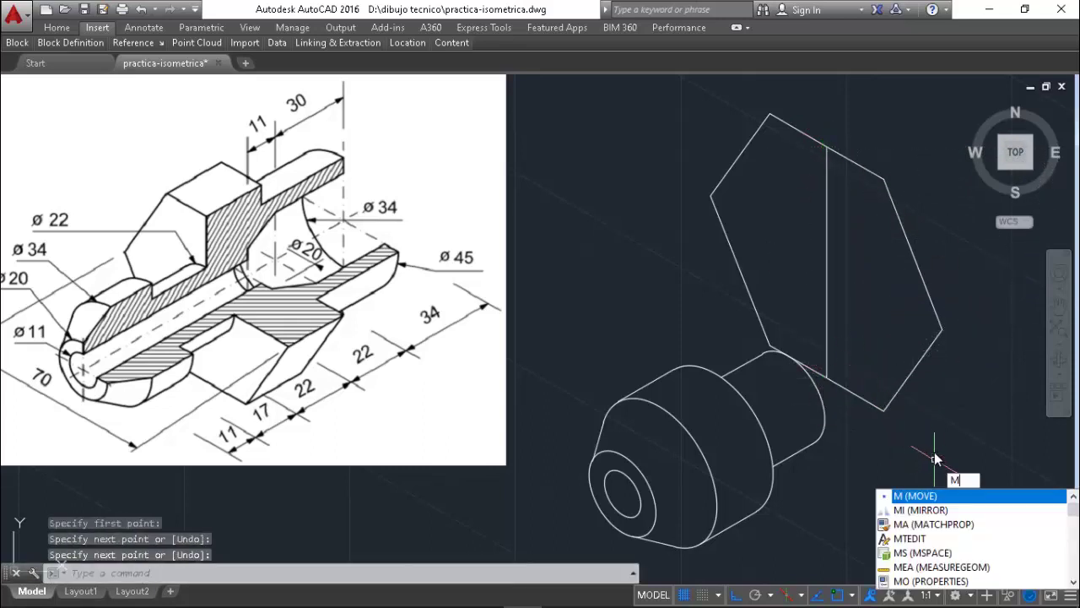
key(Return)
click(868, 401)
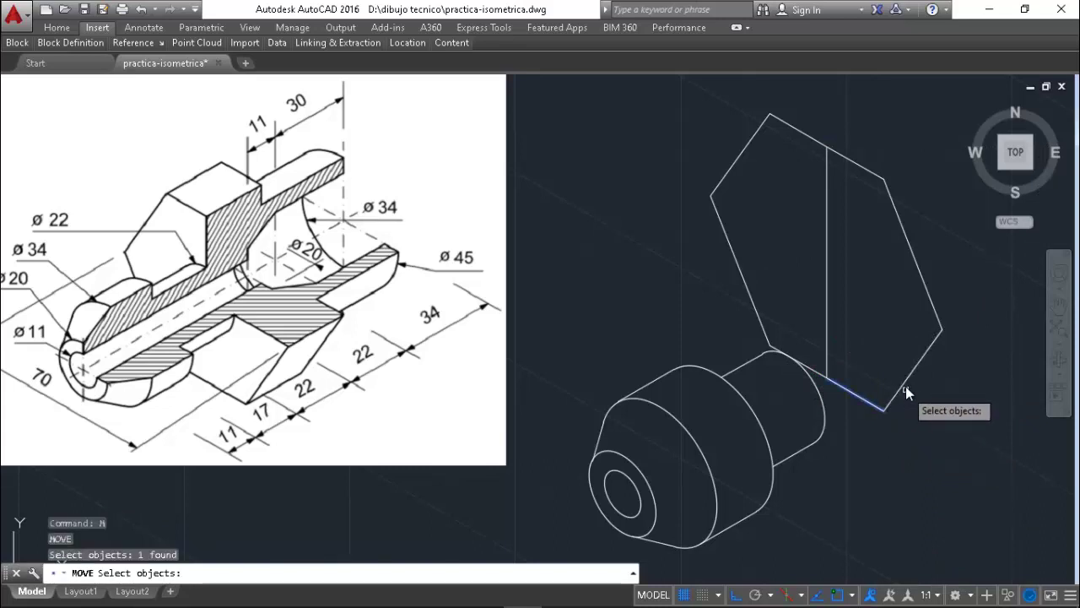
click(911, 372)
click(929, 300)
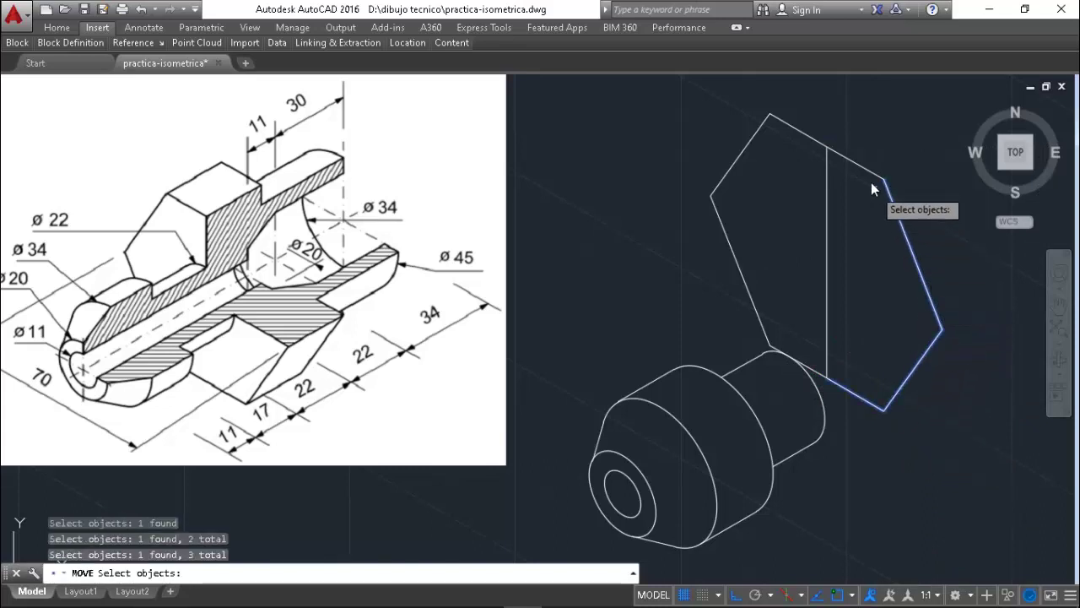
click(835, 152)
click(808, 135)
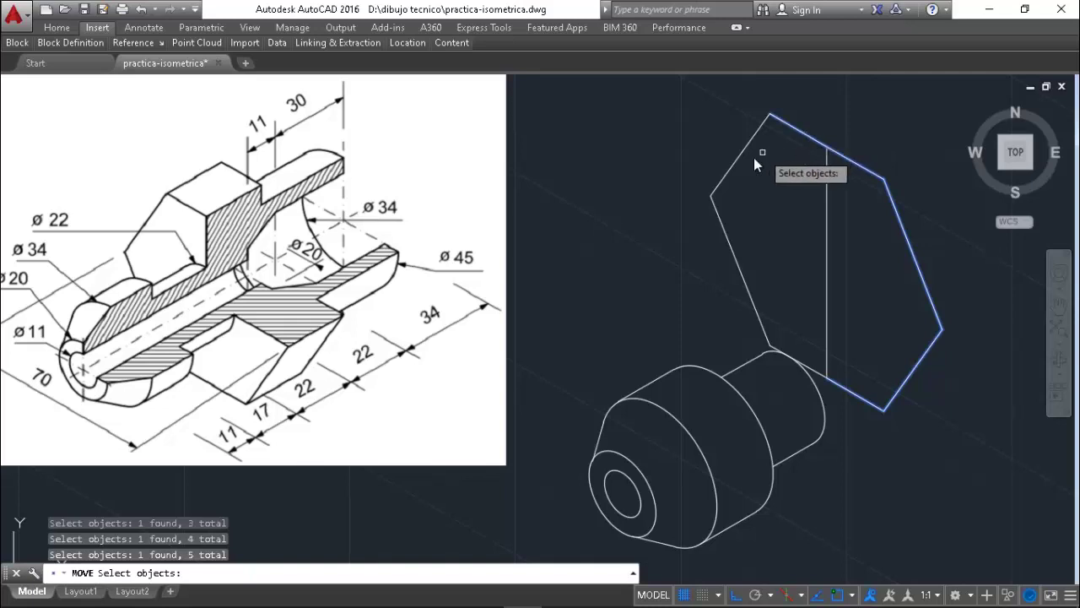
click(733, 164)
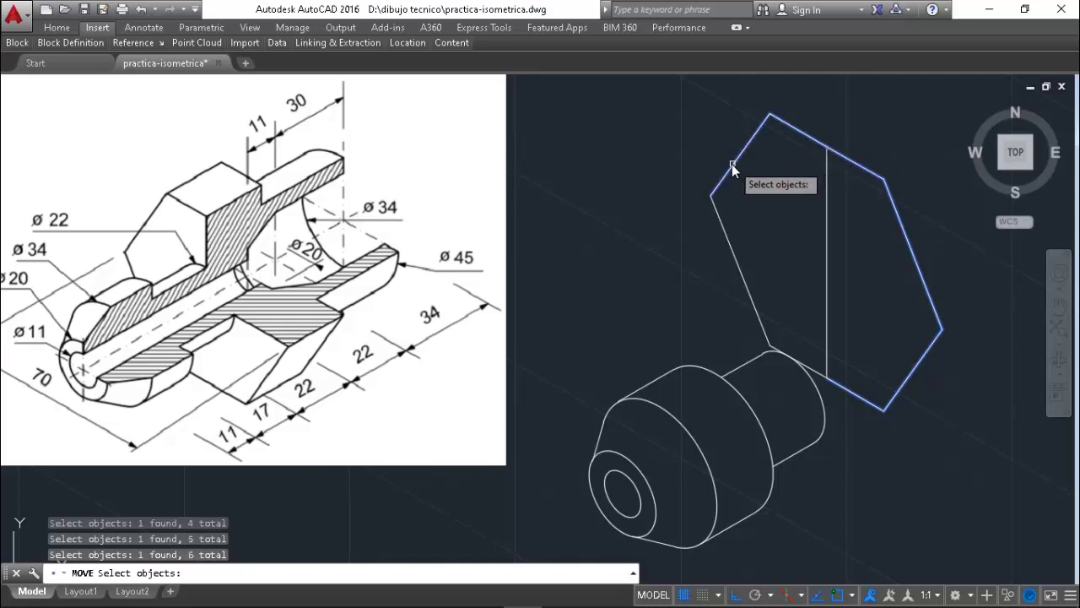
click(727, 244)
click(811, 366)
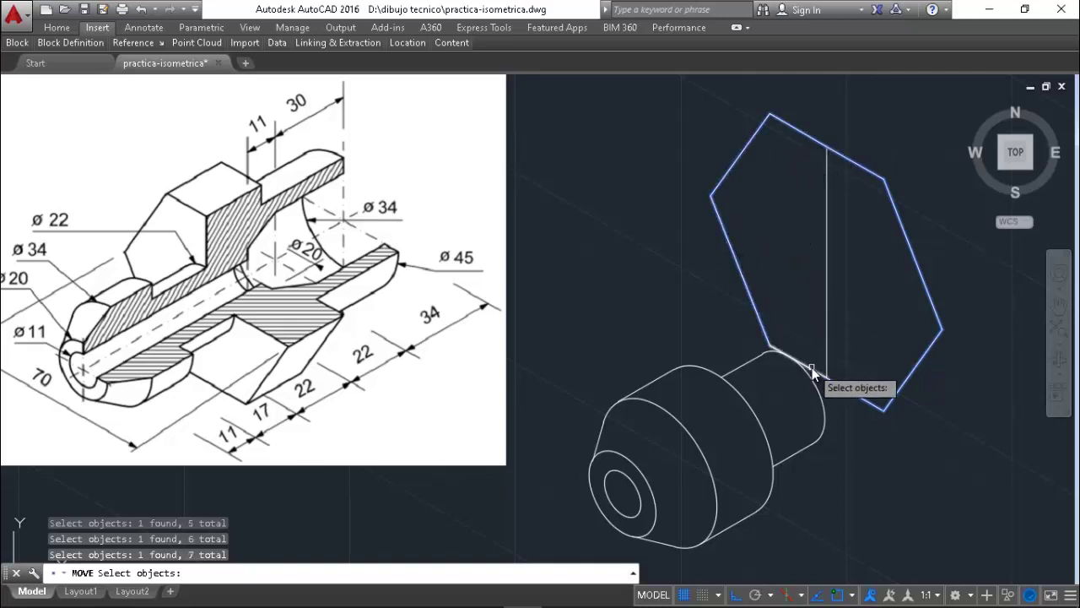
key(Return)
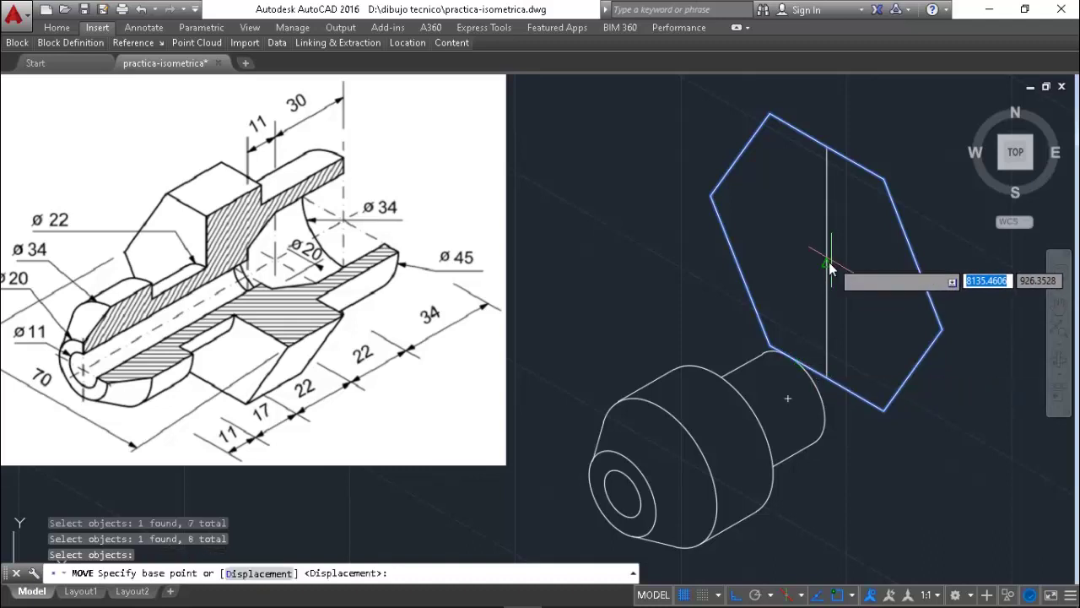
click(827, 263)
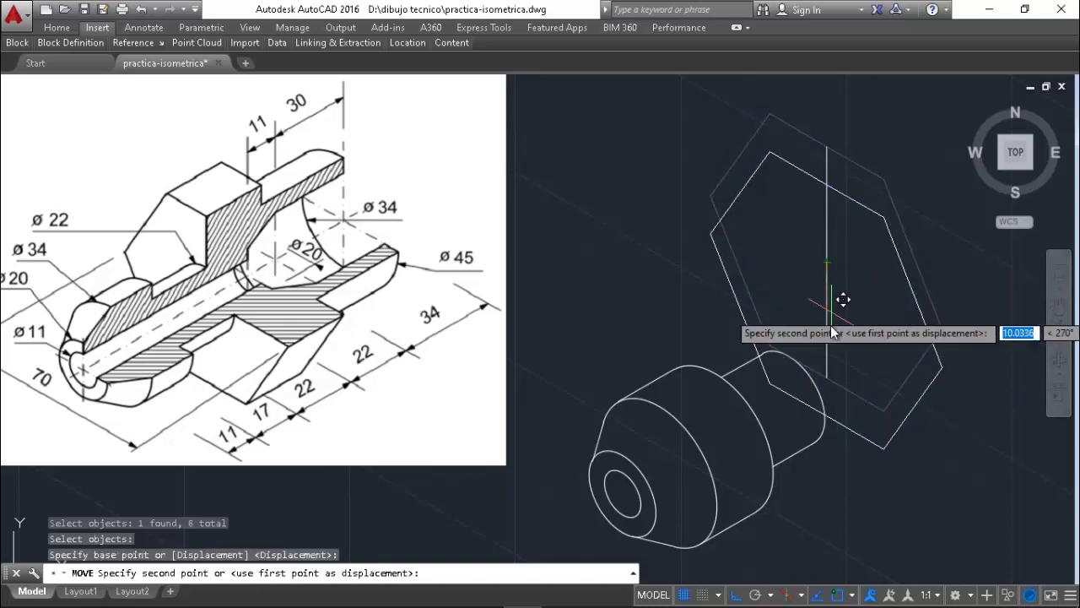
click(790, 402)
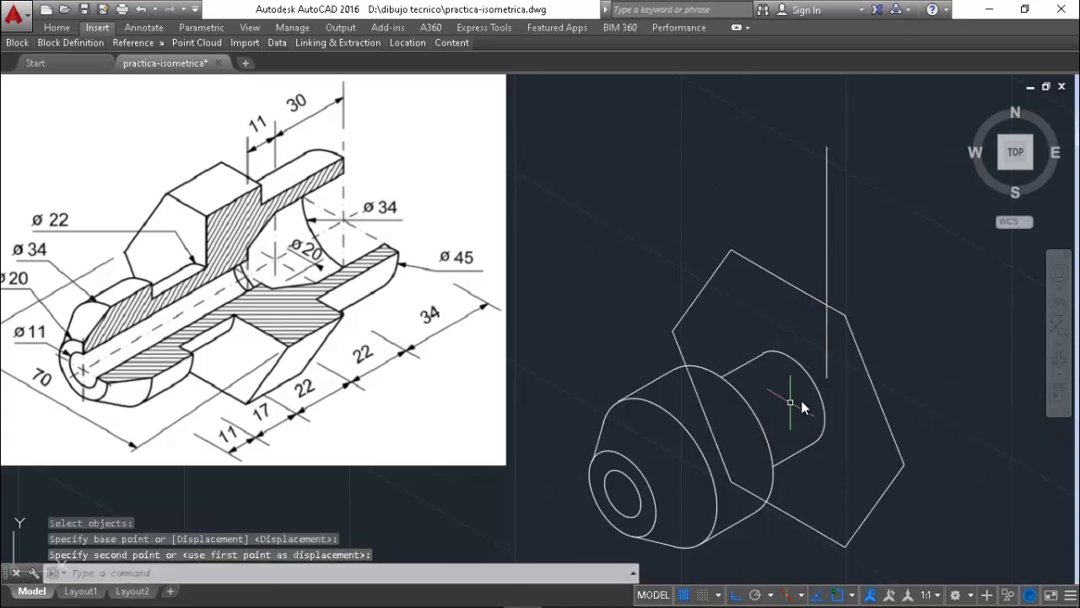
click(827, 228)
key(Delete)
text(TR)
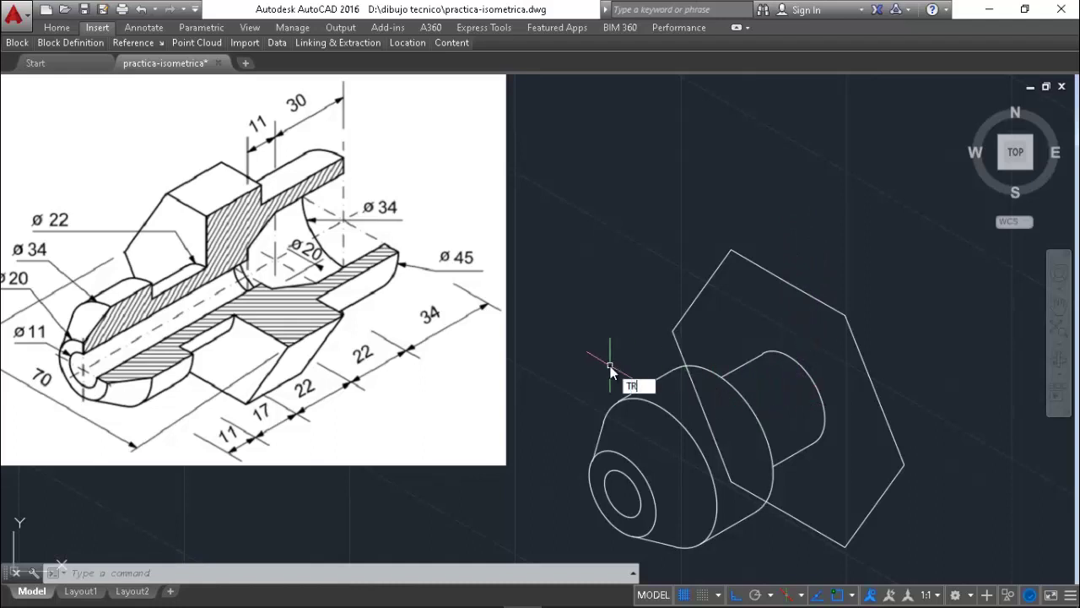
- Trim the two hexagon edge pieces crossing in front of the large cylinder
key(Return)
key(Return)
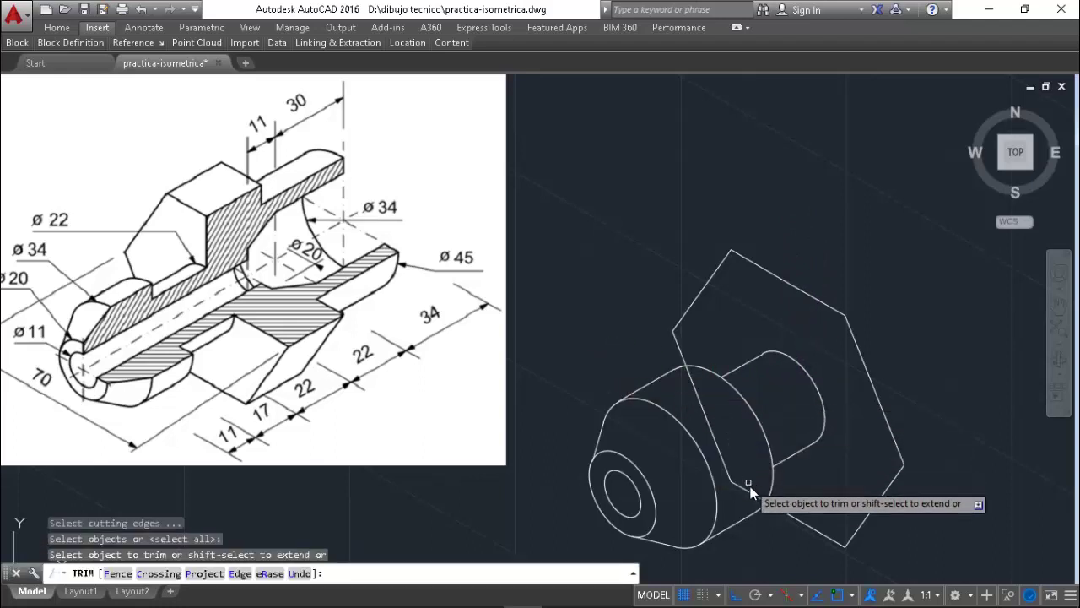
click(749, 486)
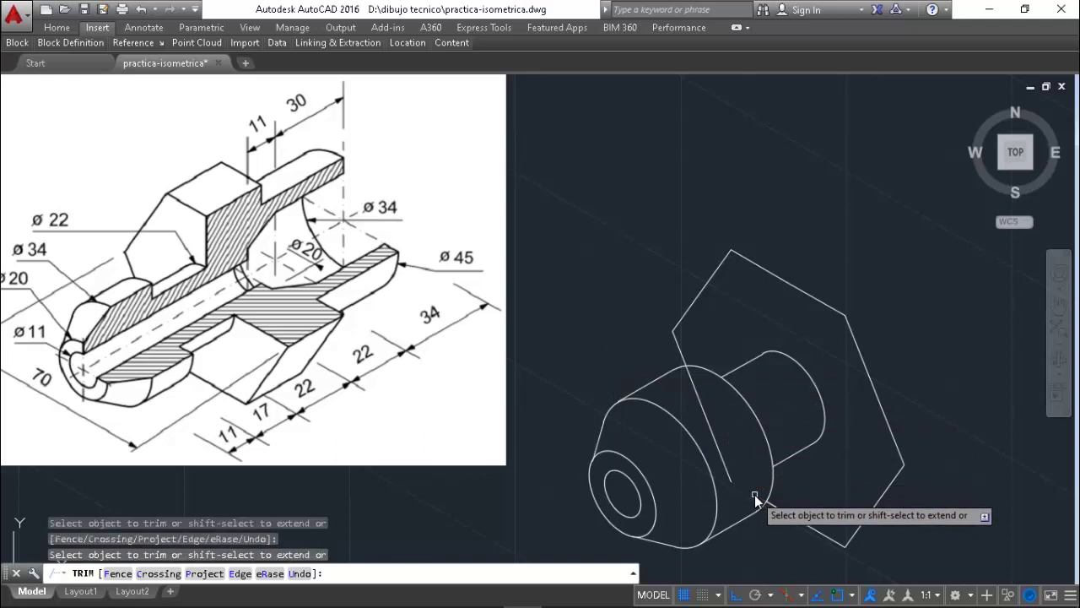
click(724, 462)
key(Escape)
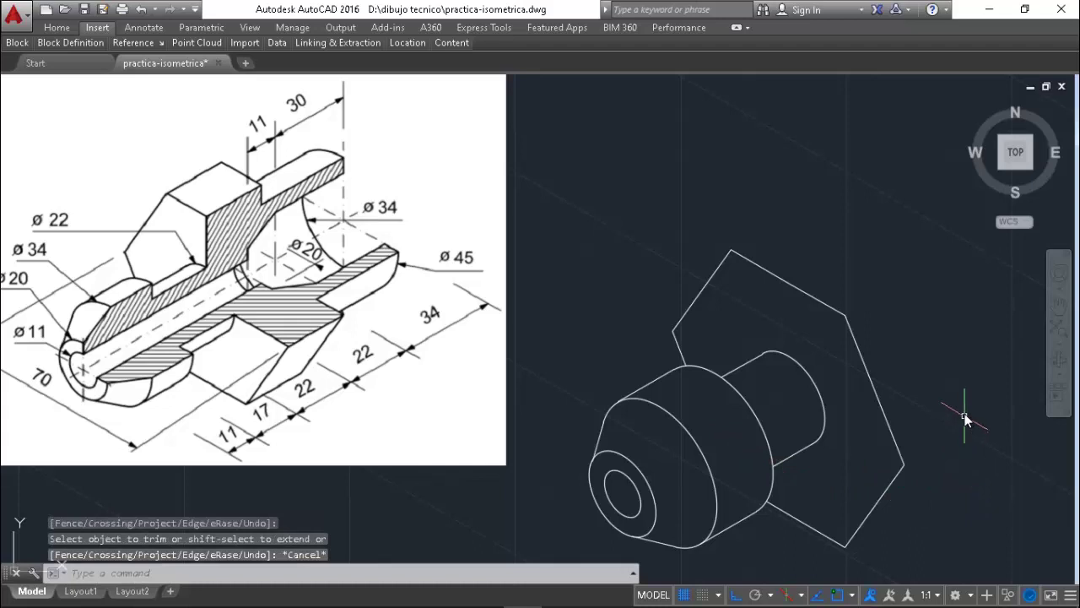
- Select all the trimmed hexagon's edges for copying
text(ct )
text(o)
key(Return)
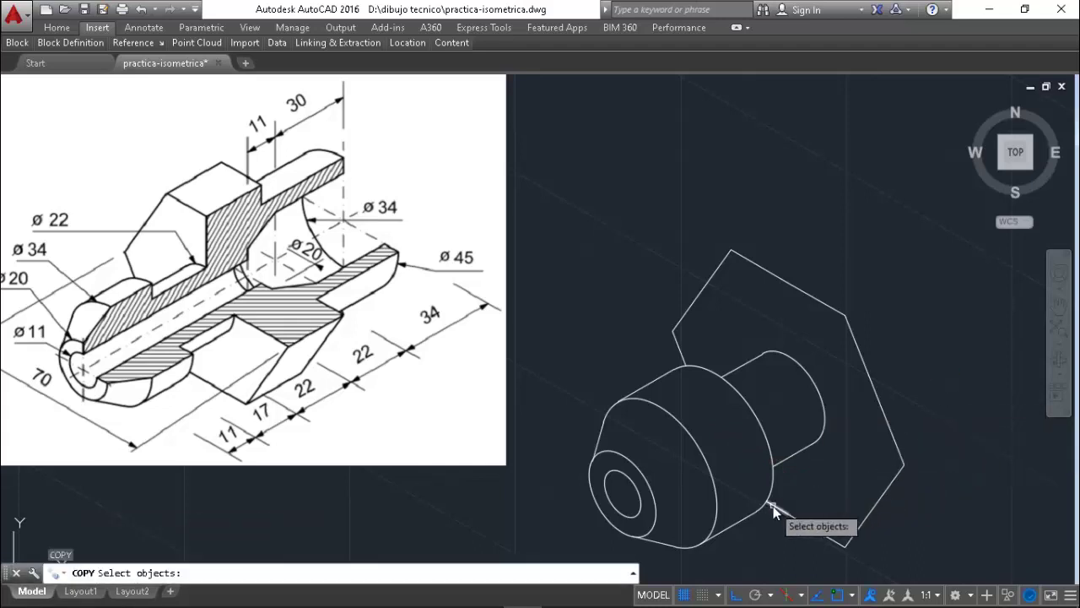
click(803, 516)
click(857, 528)
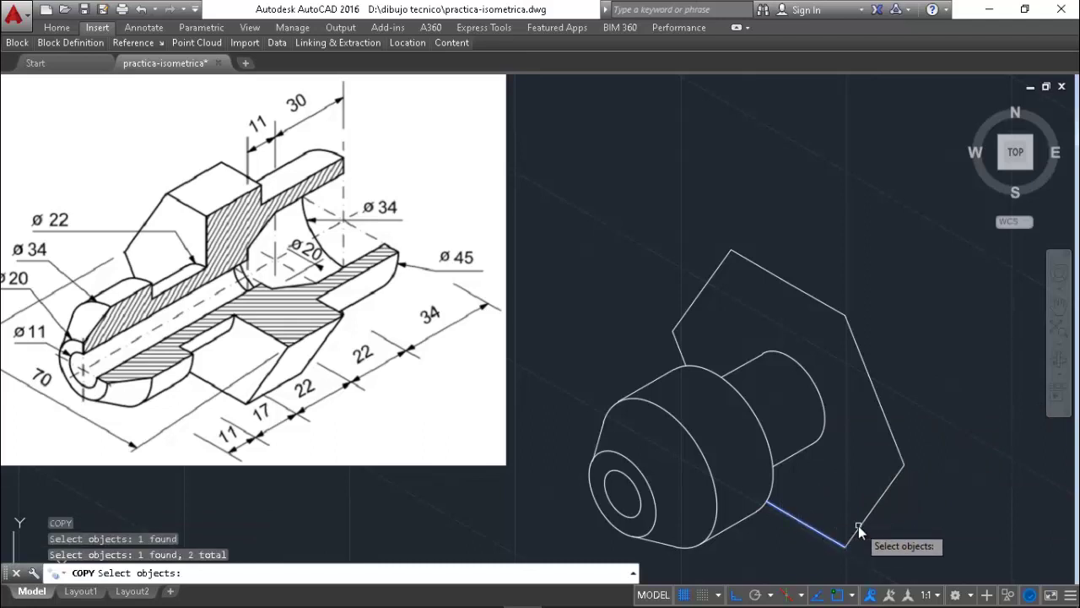
click(862, 523)
click(865, 517)
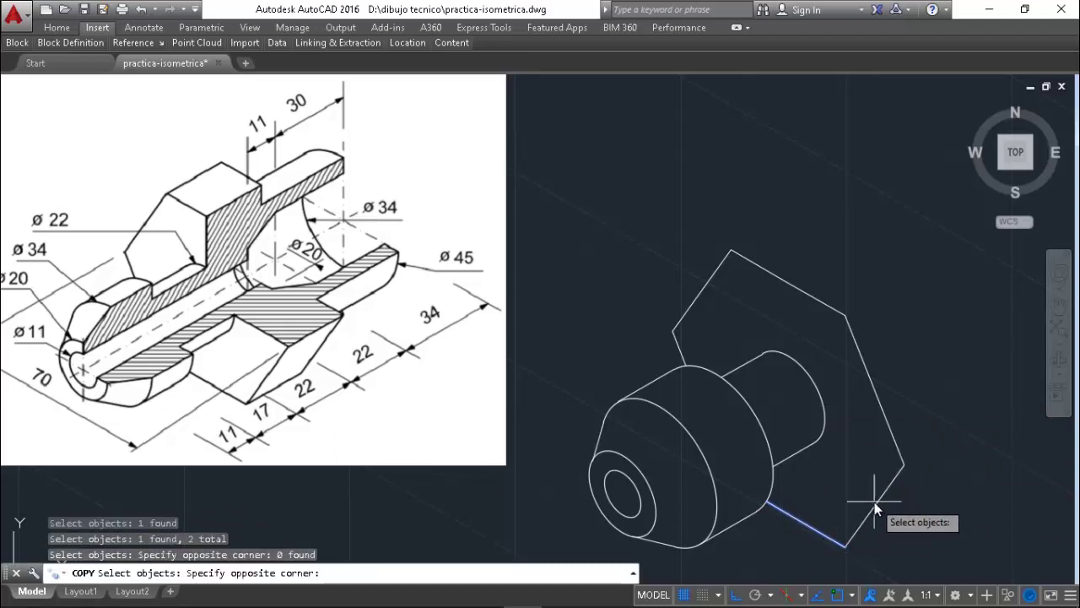
click(874, 506)
click(882, 494)
click(884, 492)
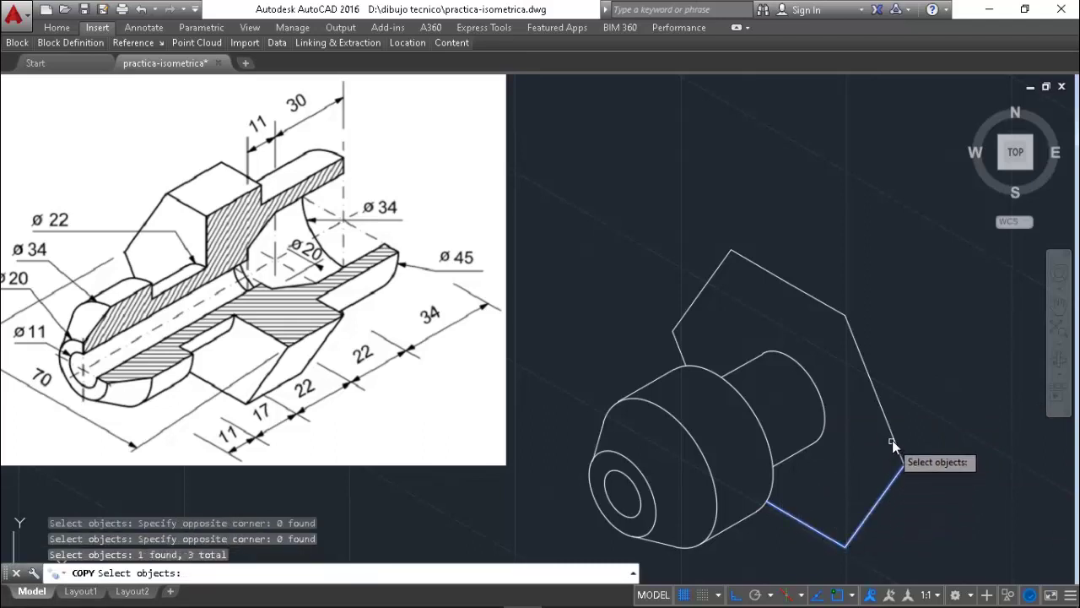
click(892, 439)
click(828, 305)
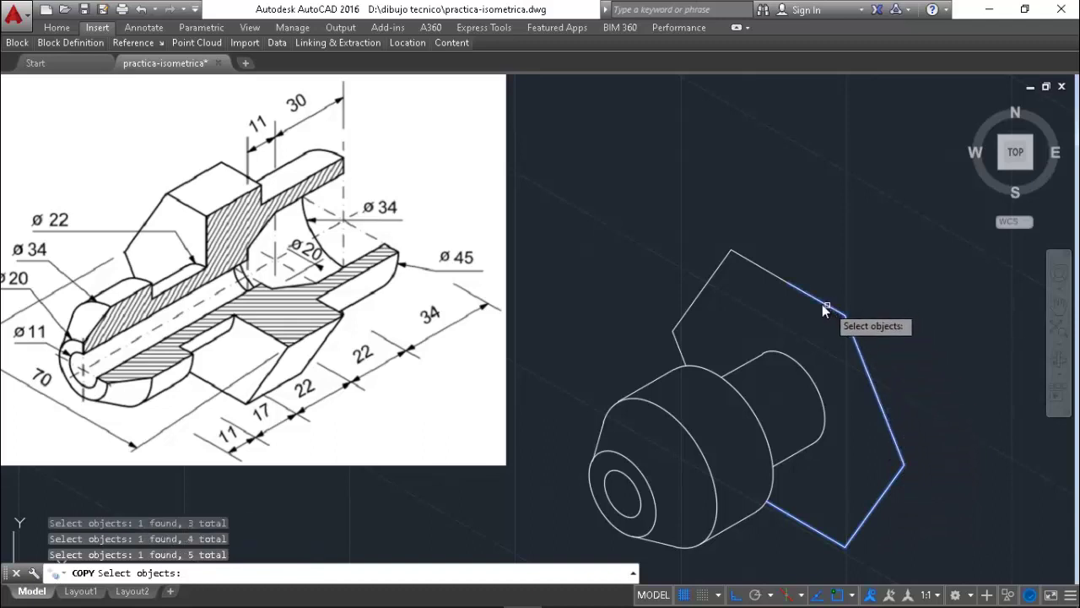
click(781, 277)
click(700, 292)
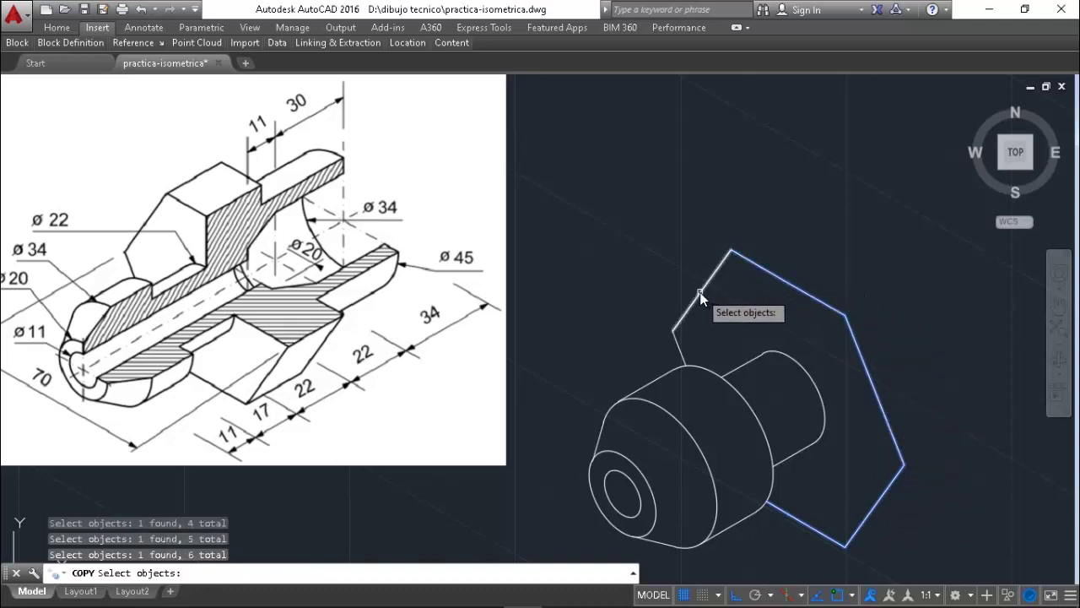
click(682, 353)
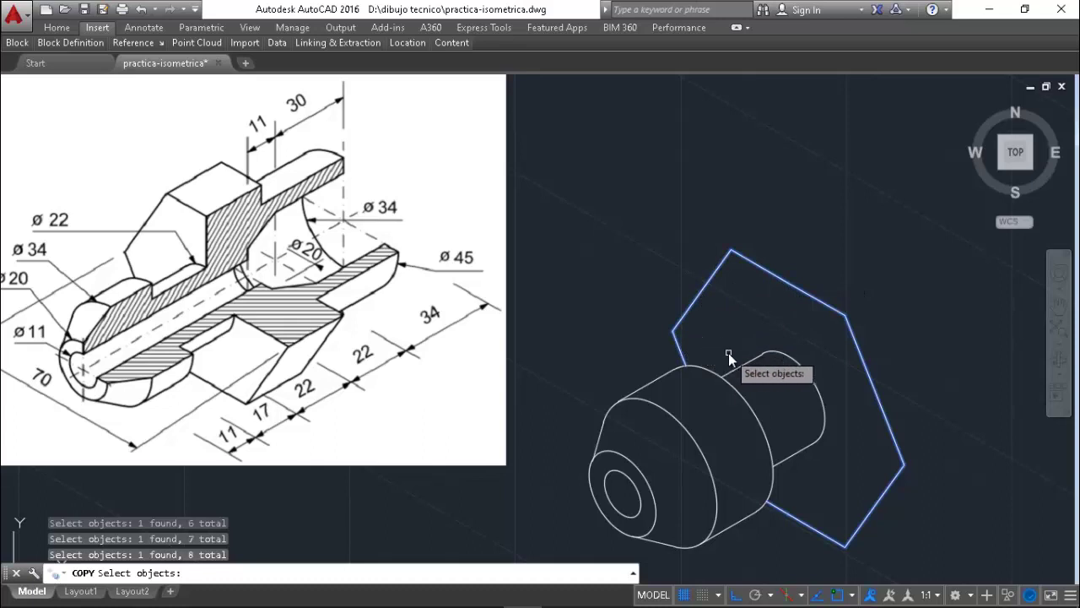
key(Return)
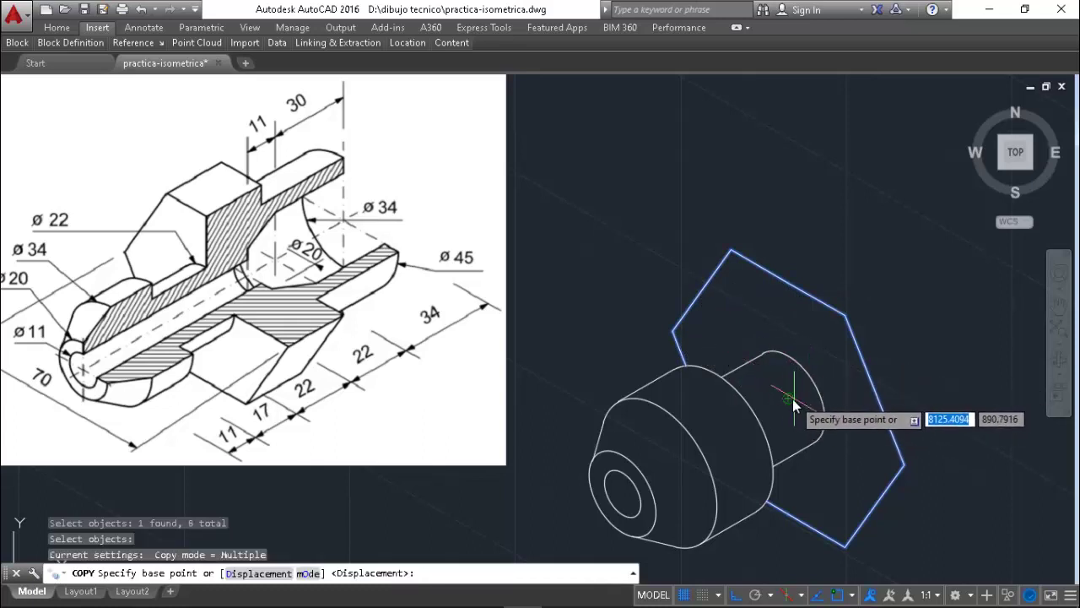
- Copy the hexagon from its centre 22 units along 30° in the Top isoplane
click(791, 399)
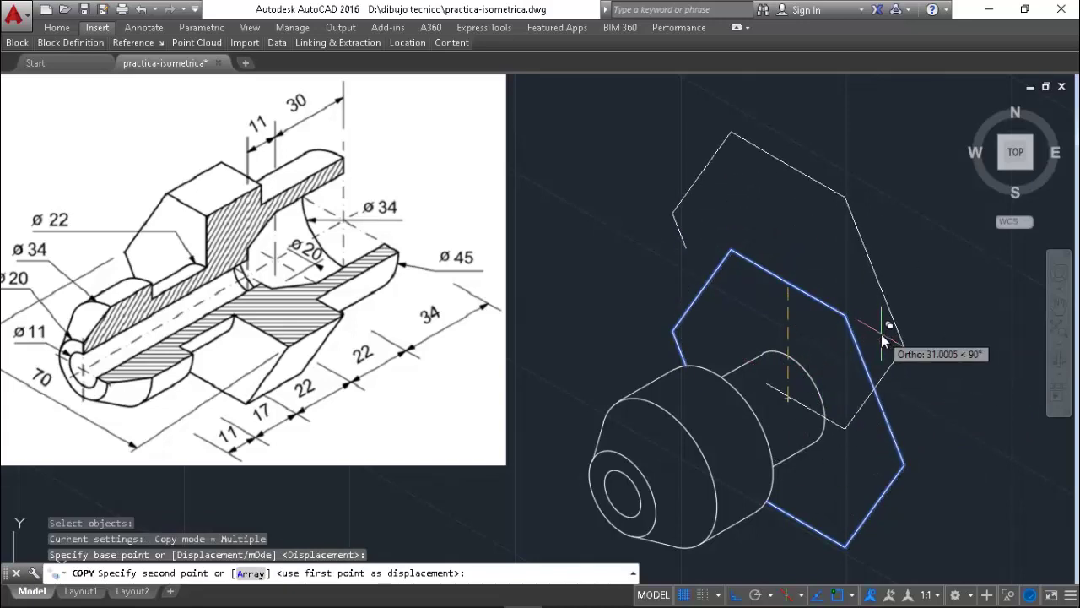
key(F5)
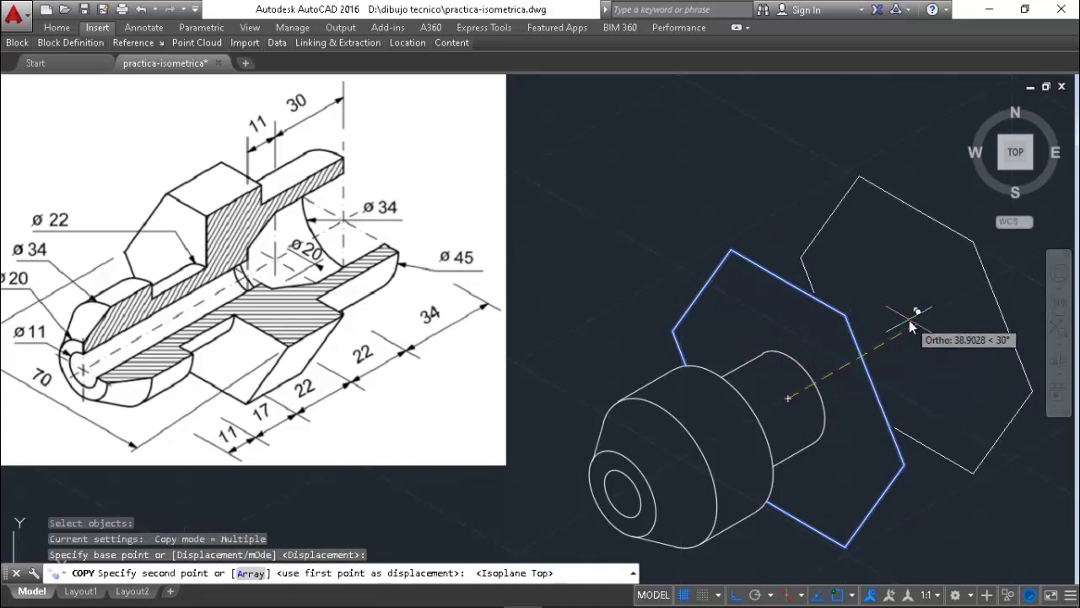
text(22)
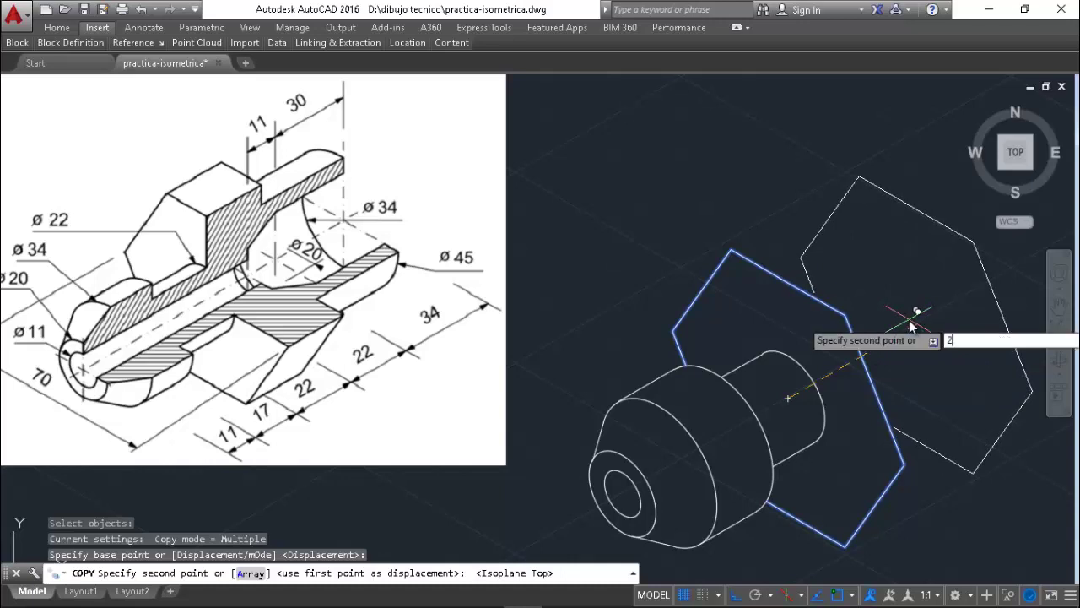
key(Return)
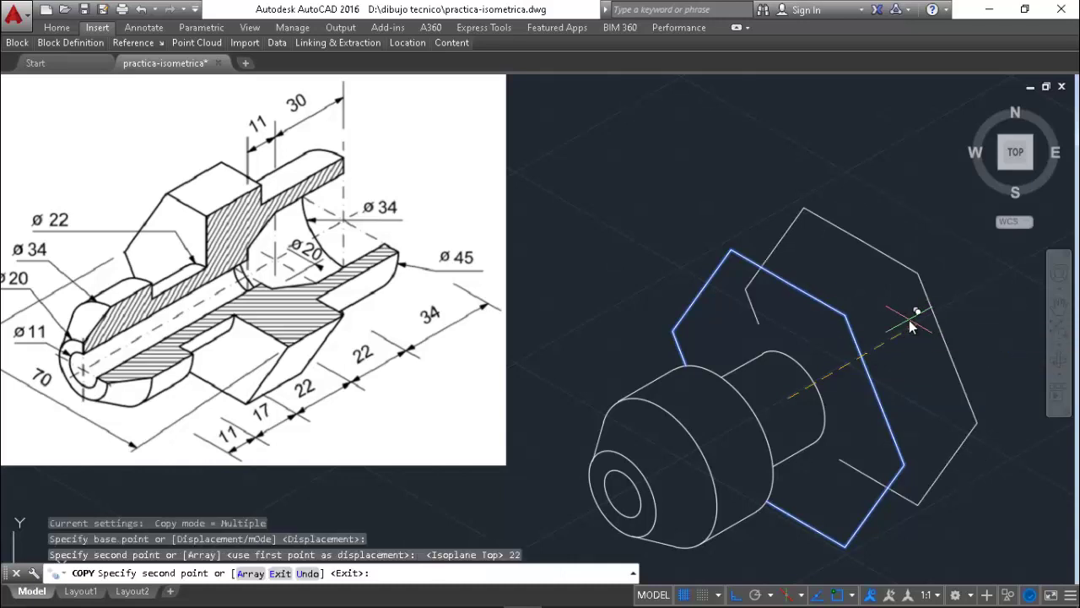
key(Escape)
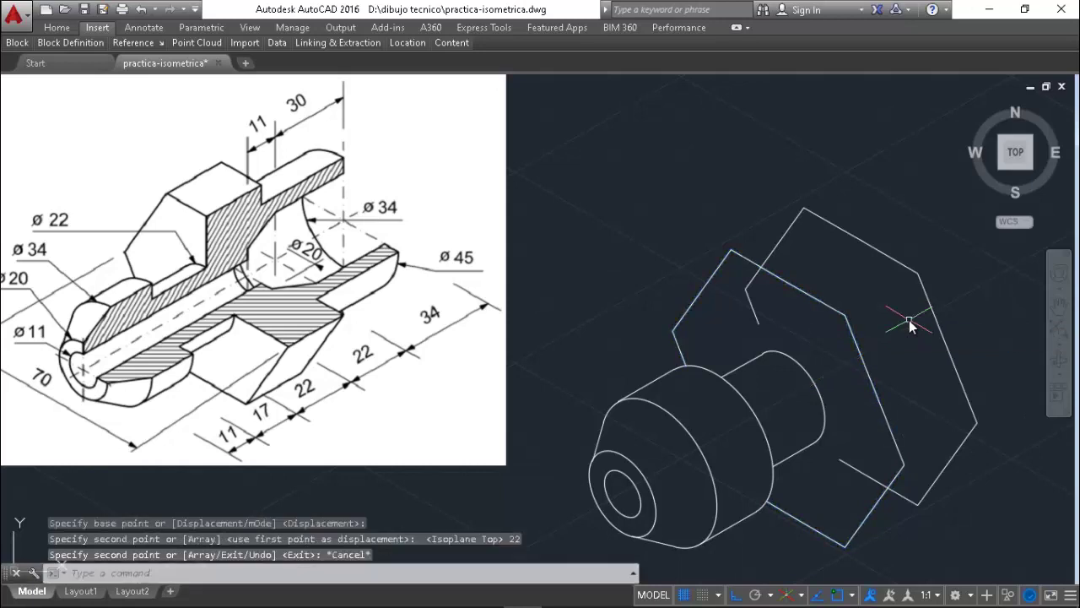
- Draw four connecting edges between corresponding corners of the front and back hexagons
text(l)
key(Return)
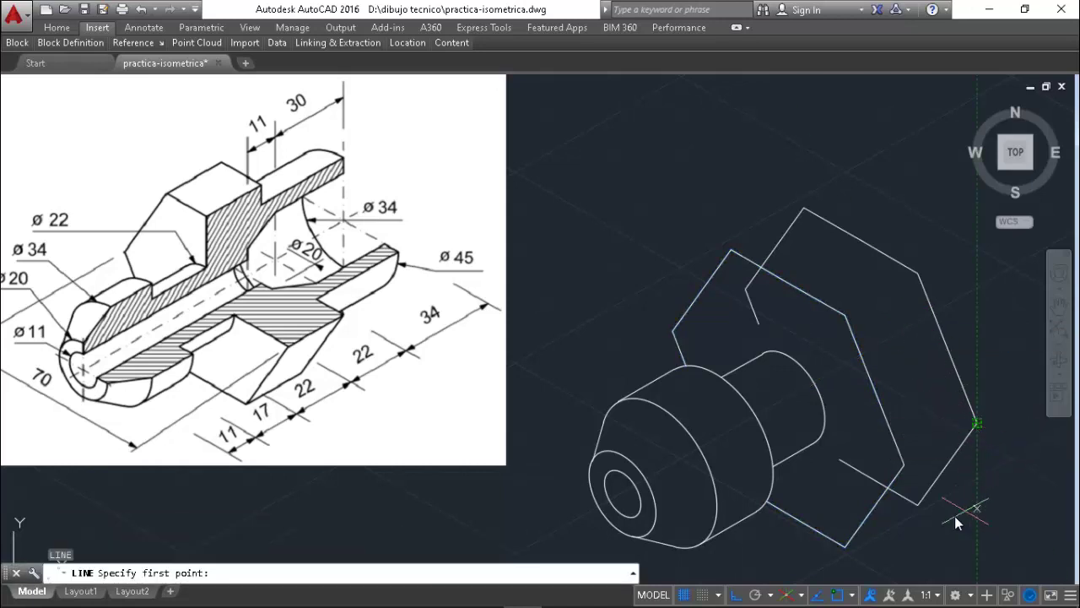
click(918, 505)
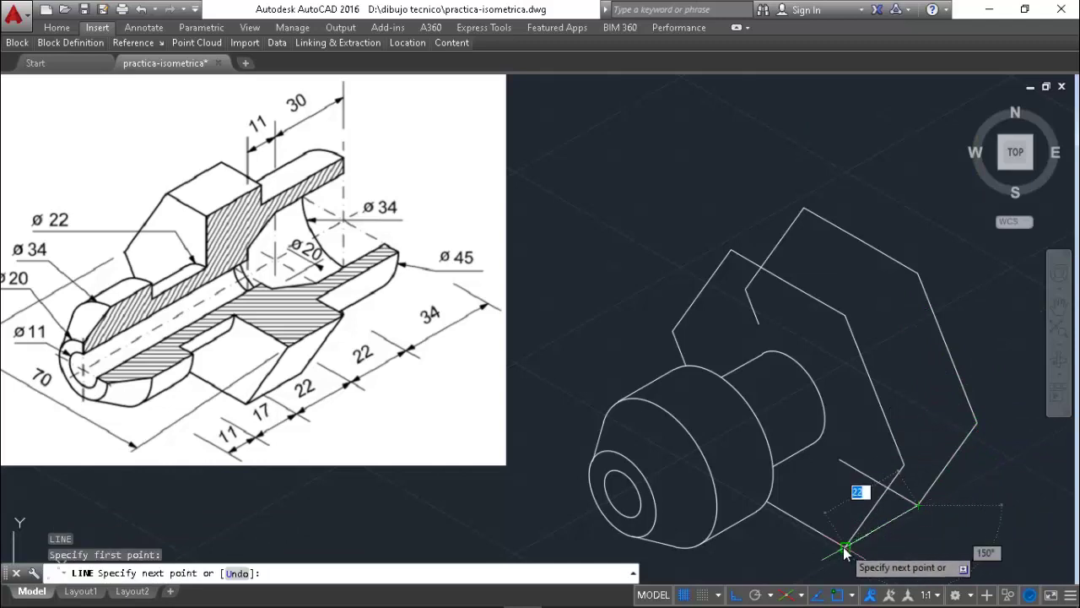
click(843, 547)
key(Return)
key(Return)
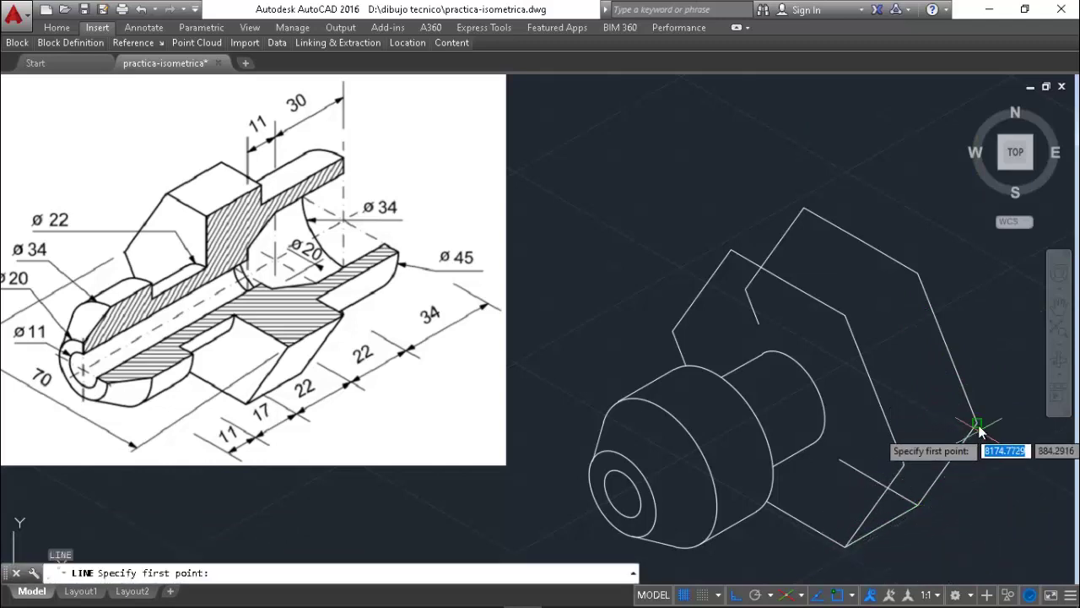
click(978, 425)
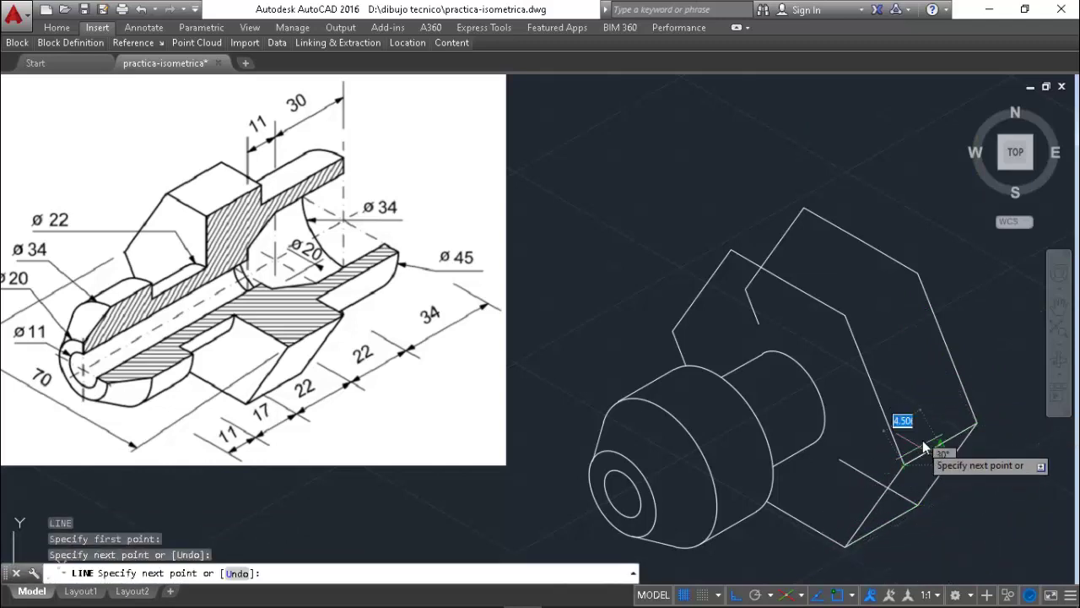
click(904, 464)
key(Return)
key(Return)
click(918, 273)
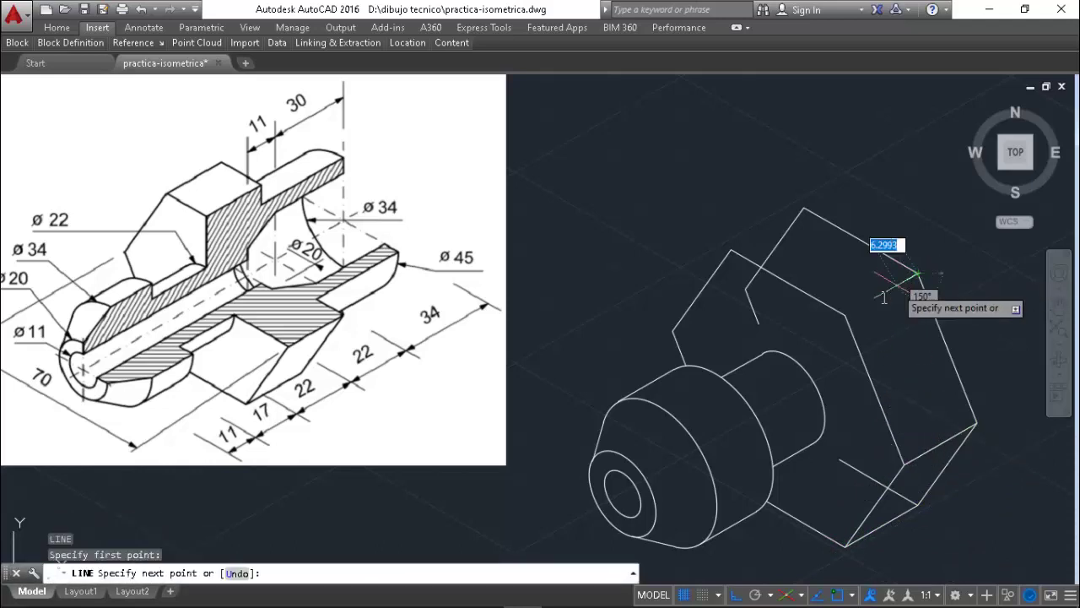
click(845, 314)
key(Return)
key(Return)
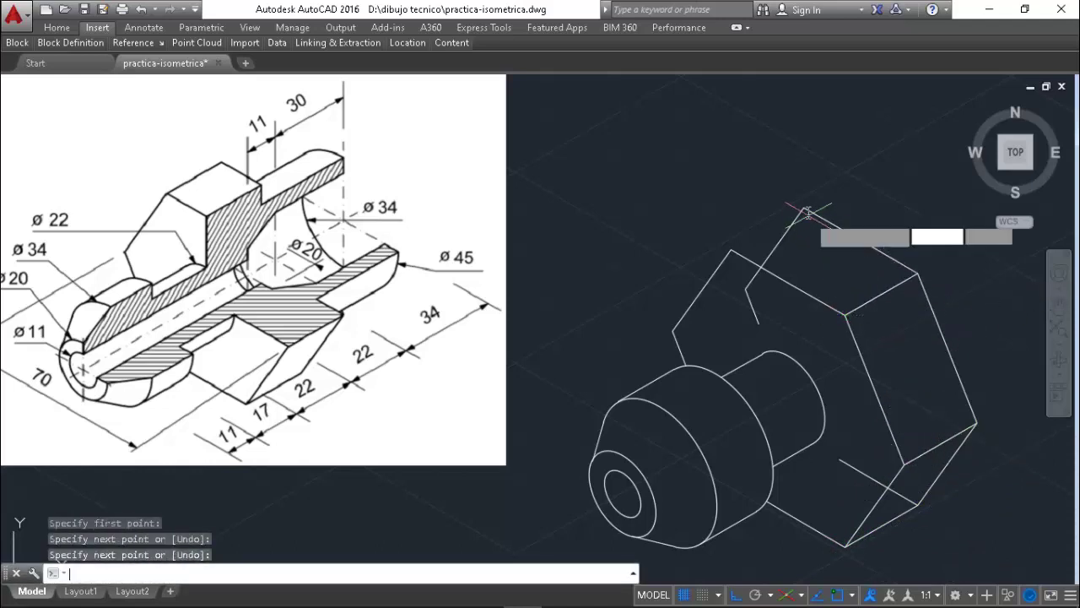
key(Return)
click(803, 209)
click(731, 247)
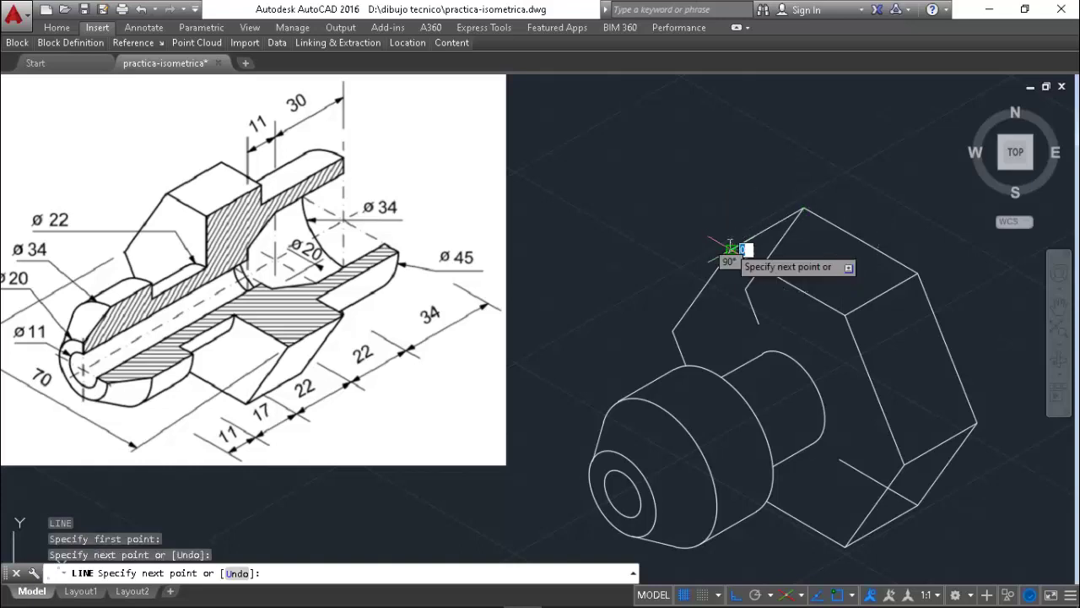
key(Return)
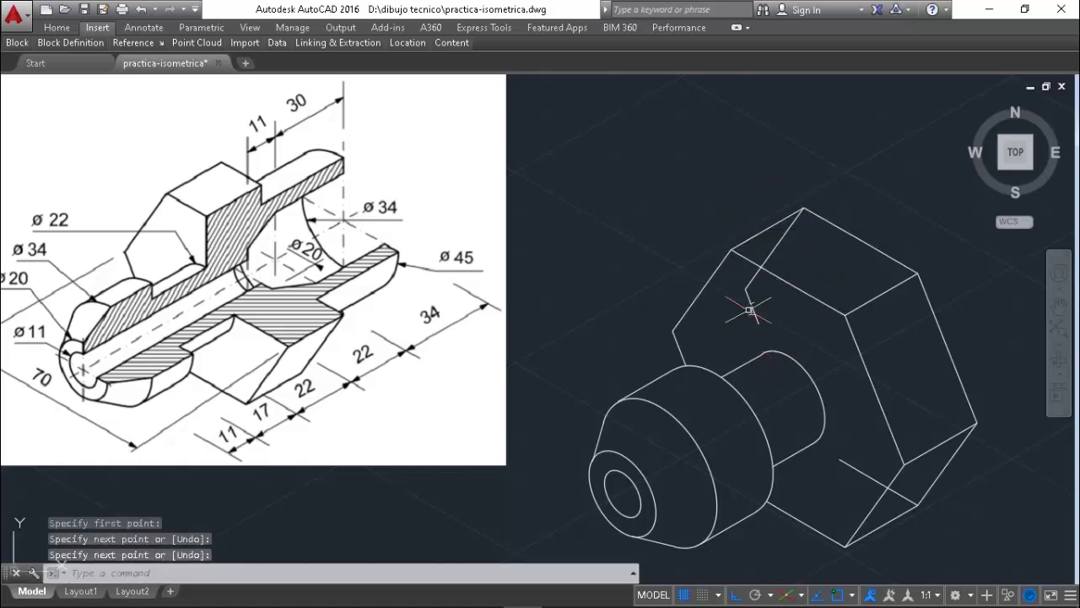
- Erase the stray guide lines on the hexagon's top and lower faces
click(759, 269)
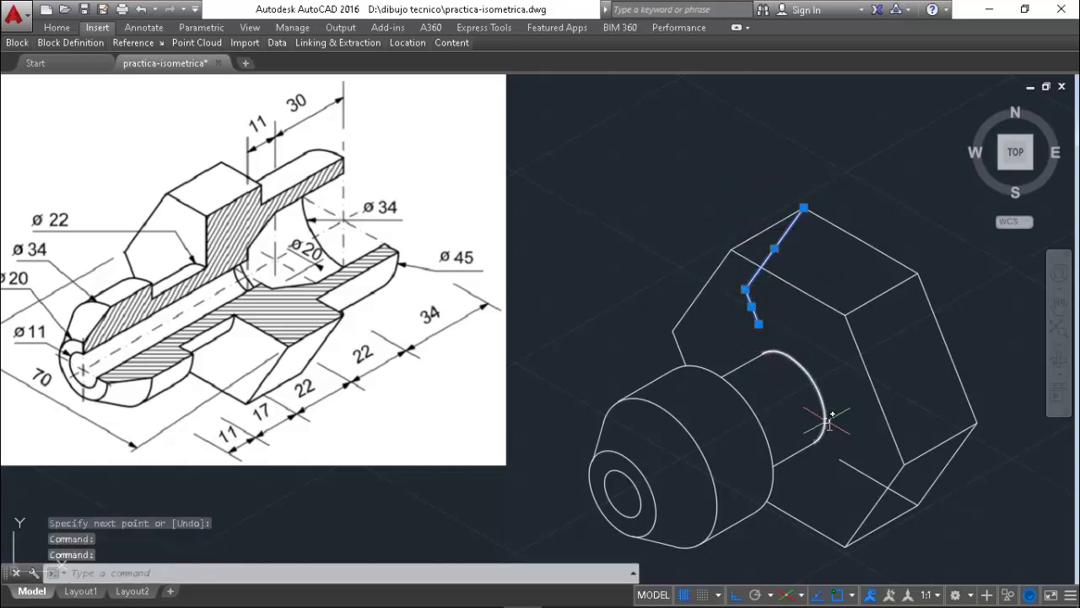
click(854, 466)
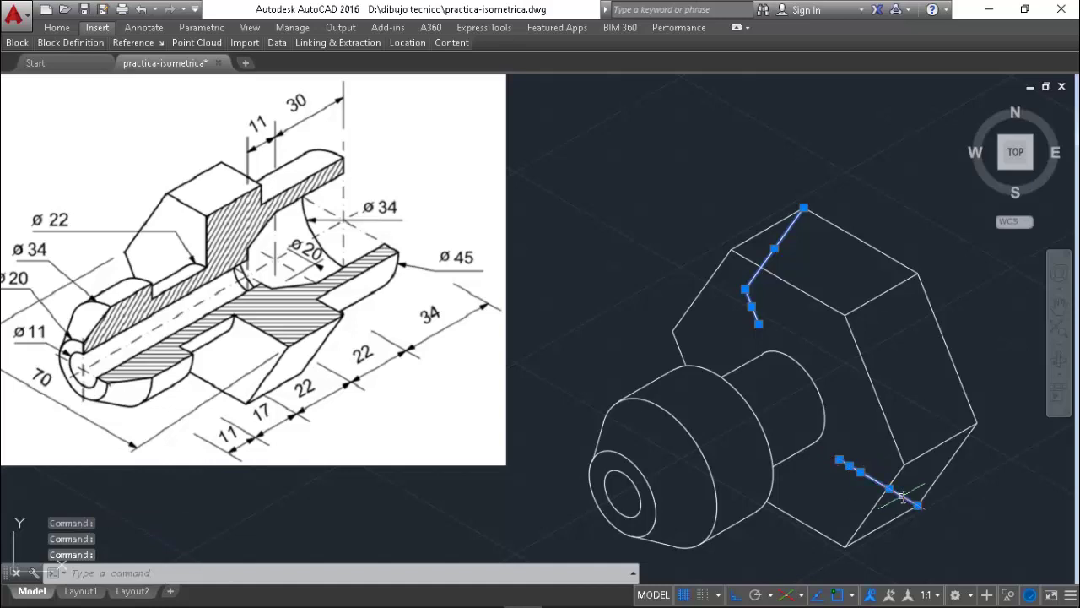
key(Delete)
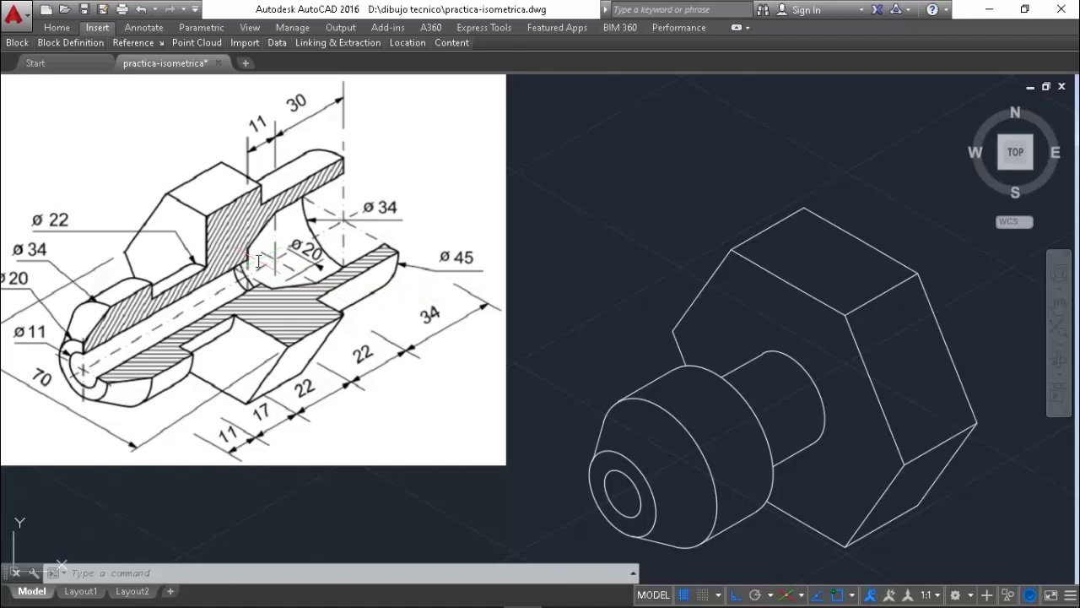
- Window-zoom around the reference image and the part, then pan to centre them
scroll(258, 260, down, 2)
text(Z)
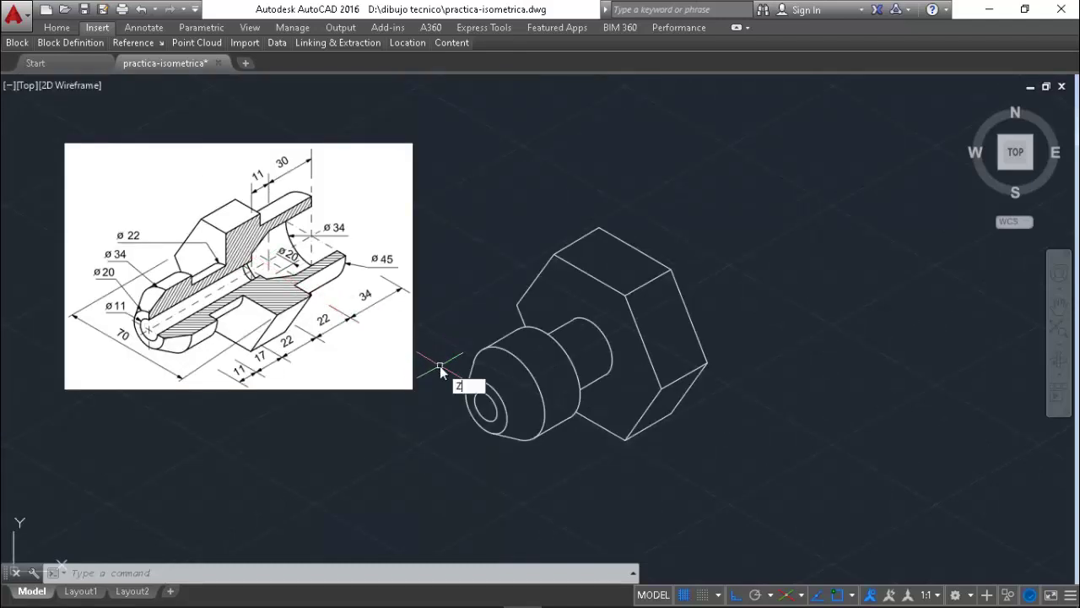
key(Return)
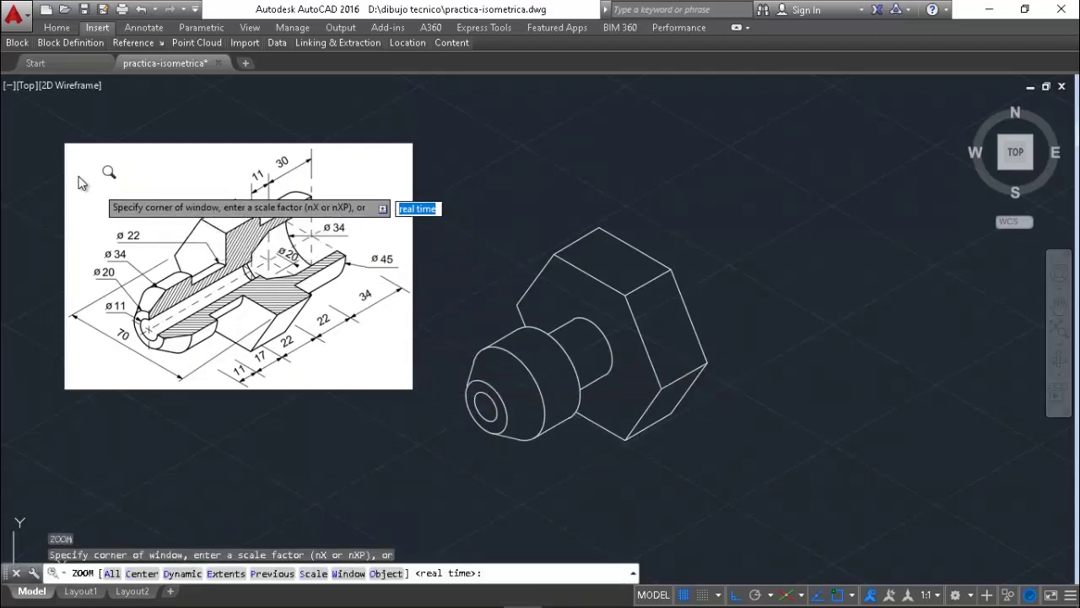
click(51, 130)
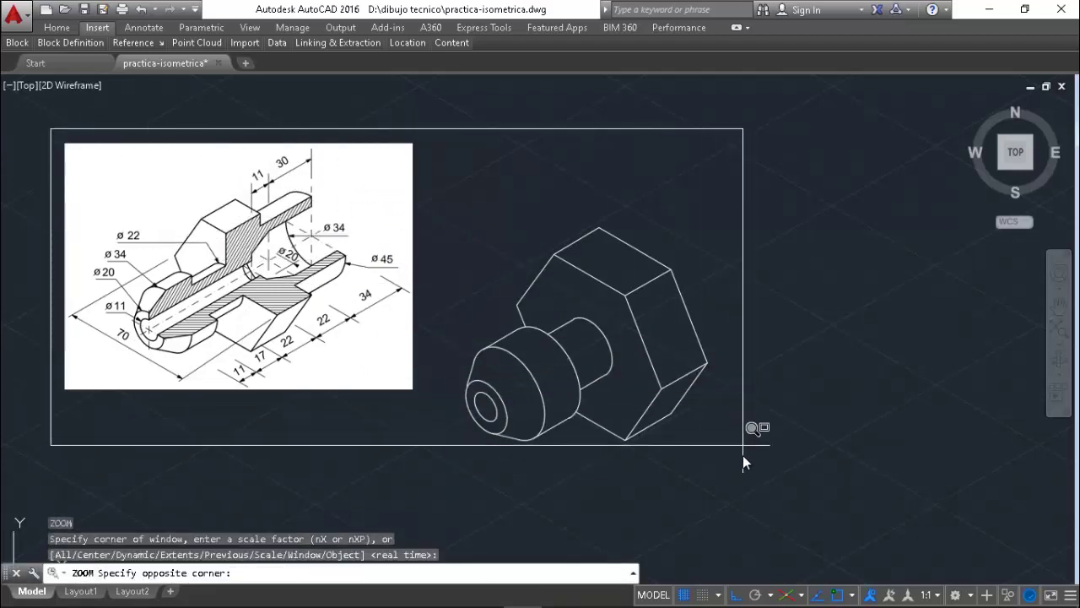
click(737, 510)
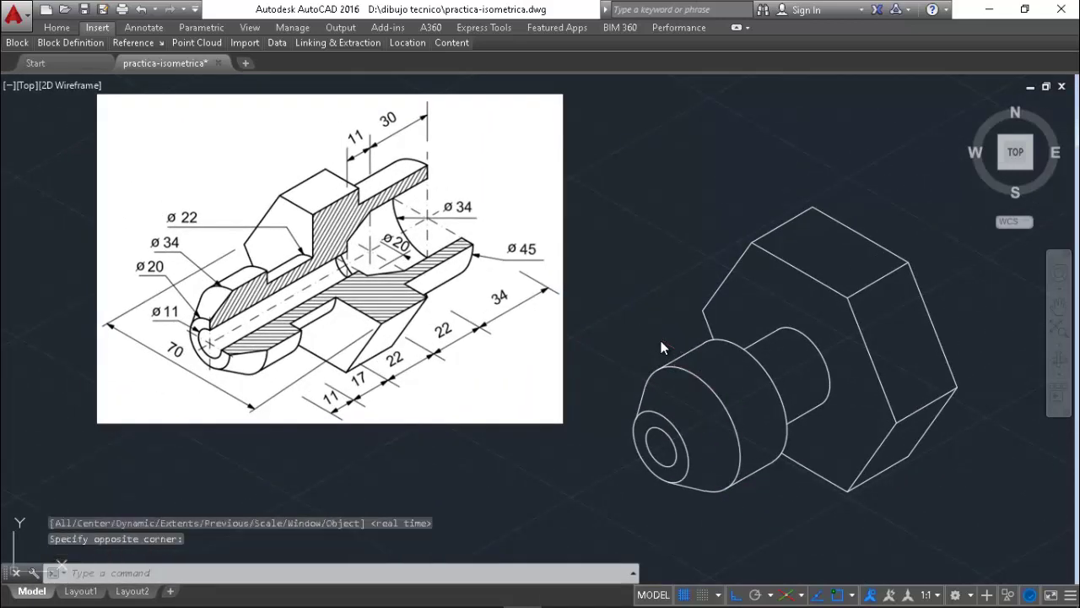
text(p)
key(Return)
drag(602, 349, 473, 329)
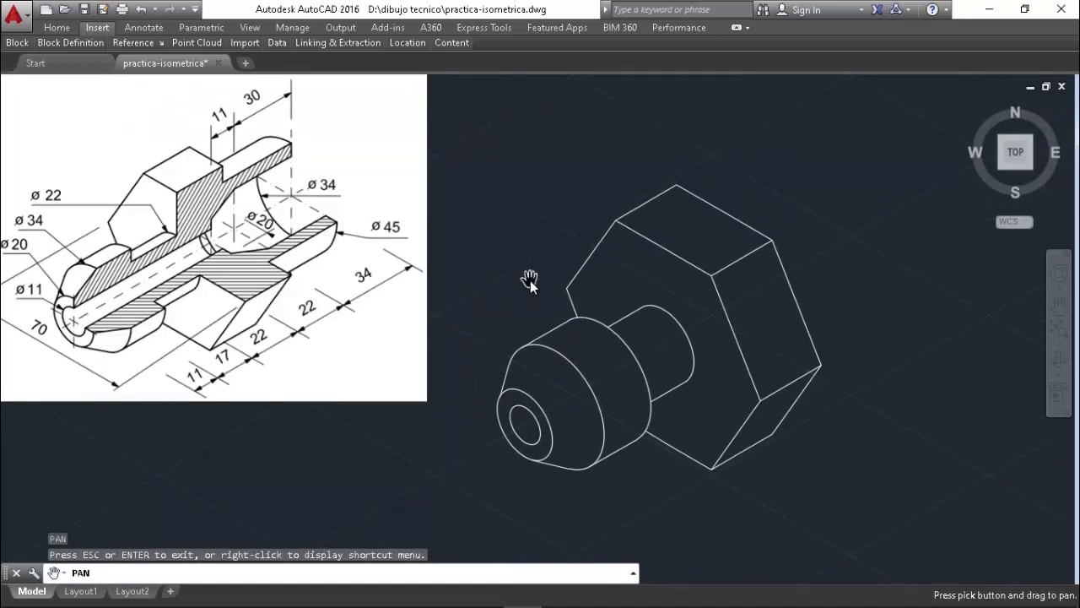
key(Escape)
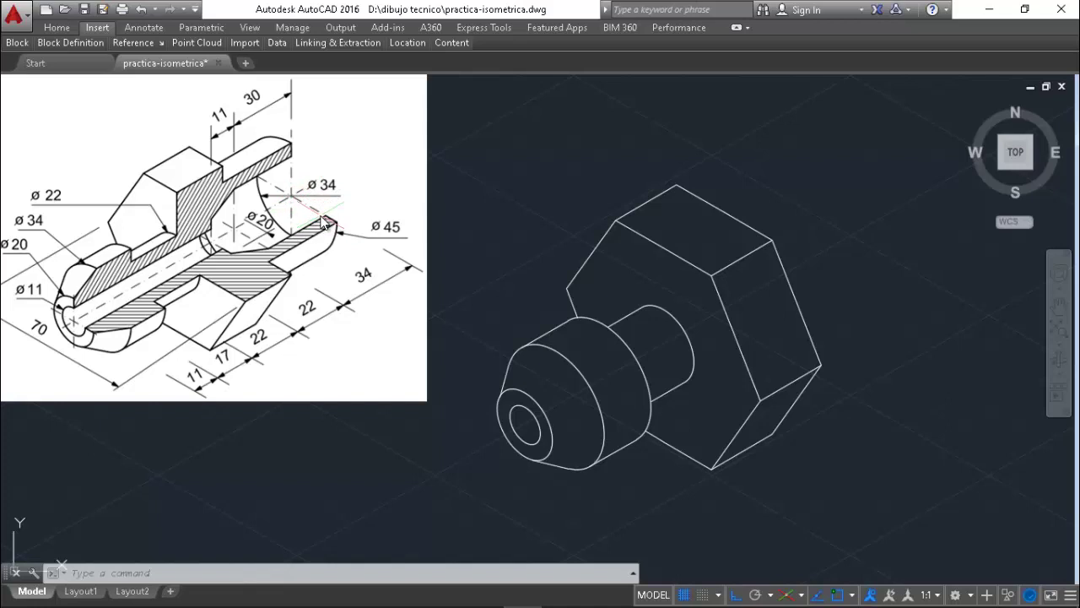
- Begin a shape at the cylinder centre on the wrong isoplane, then cancel it
text(ELLIPSE)
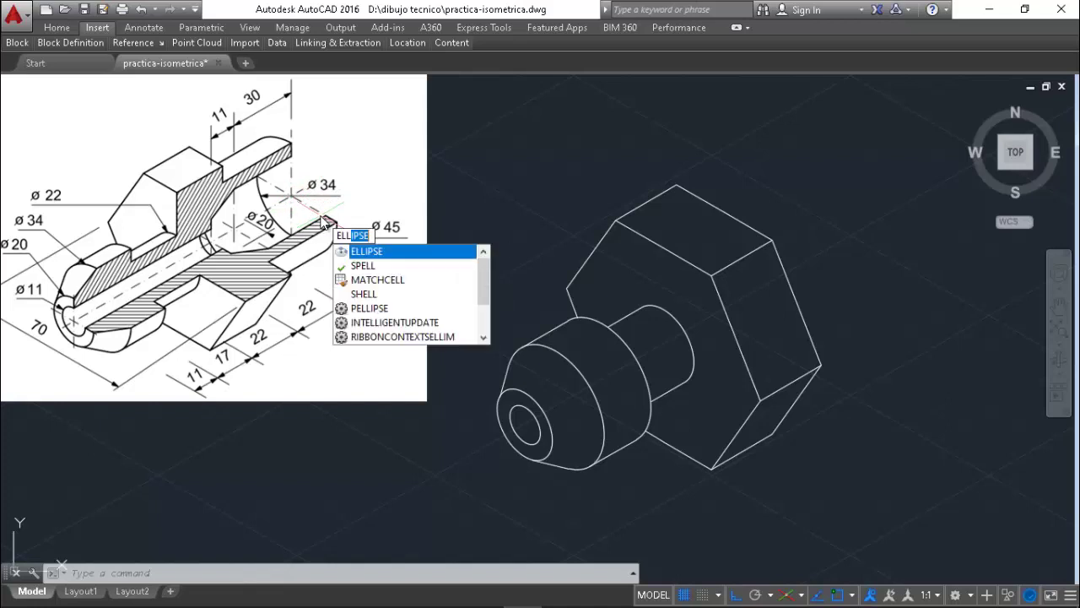
key(Return)
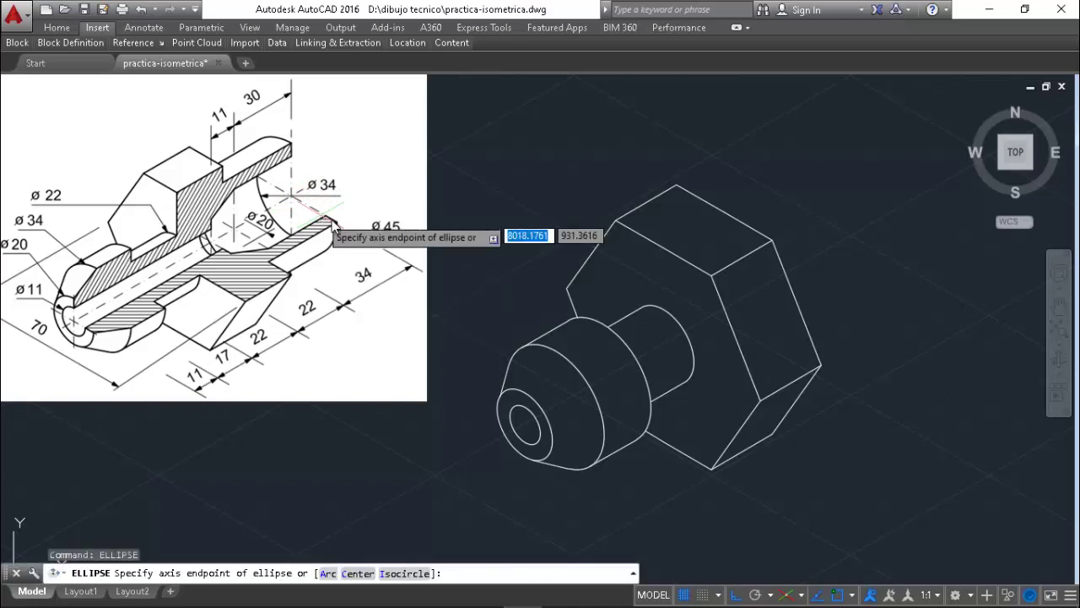
click(667, 353)
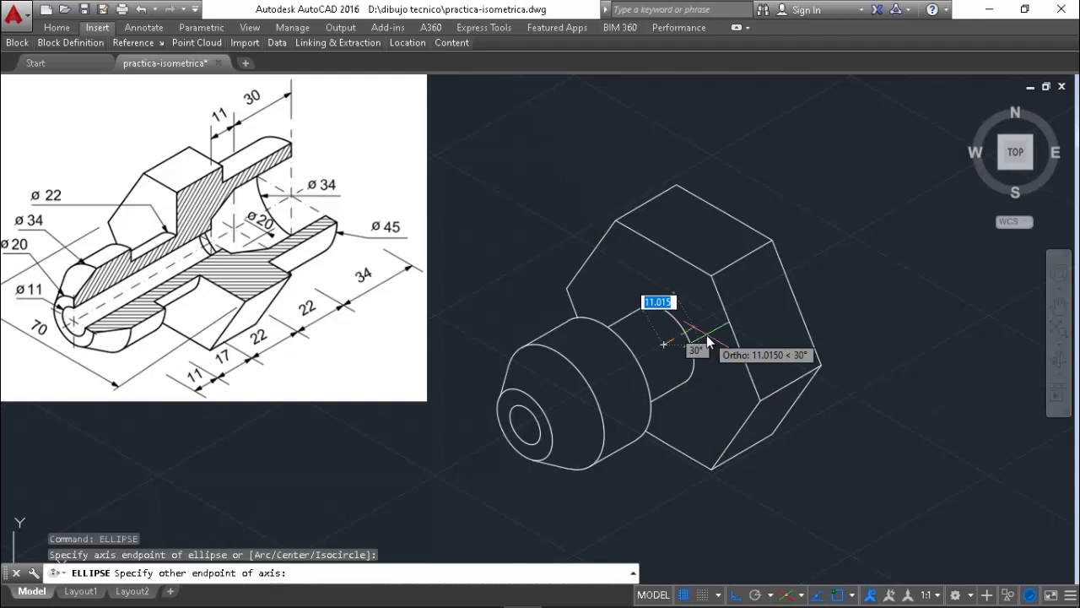
key(F5)
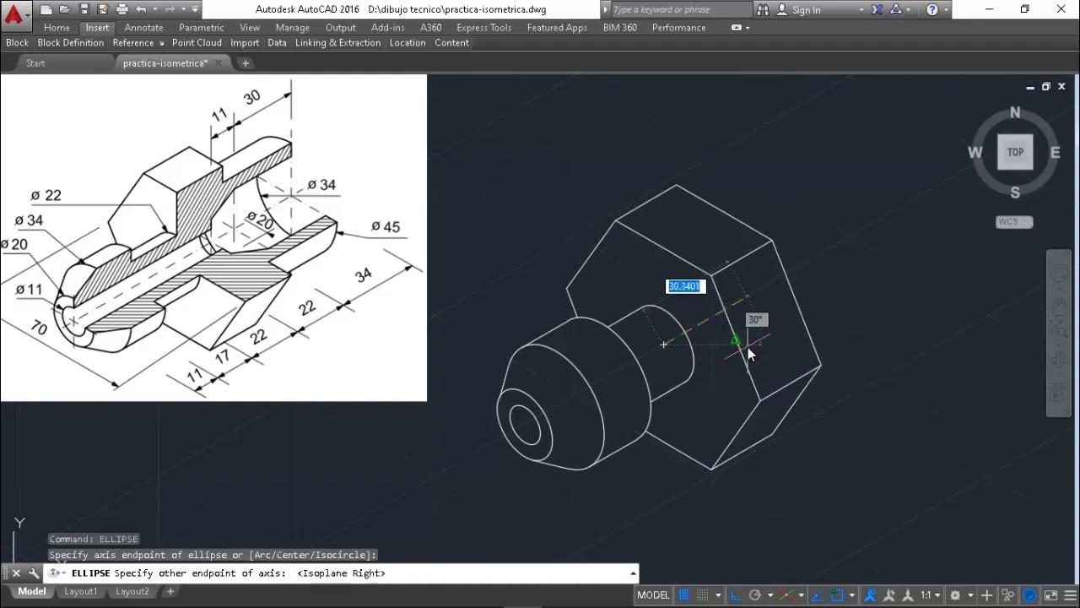
key(Escape)
key(Escape)
key(Escape)
- Draw a radius-22.5 isocircle on the left isoplane, centred on the cylinder axis
text(el)
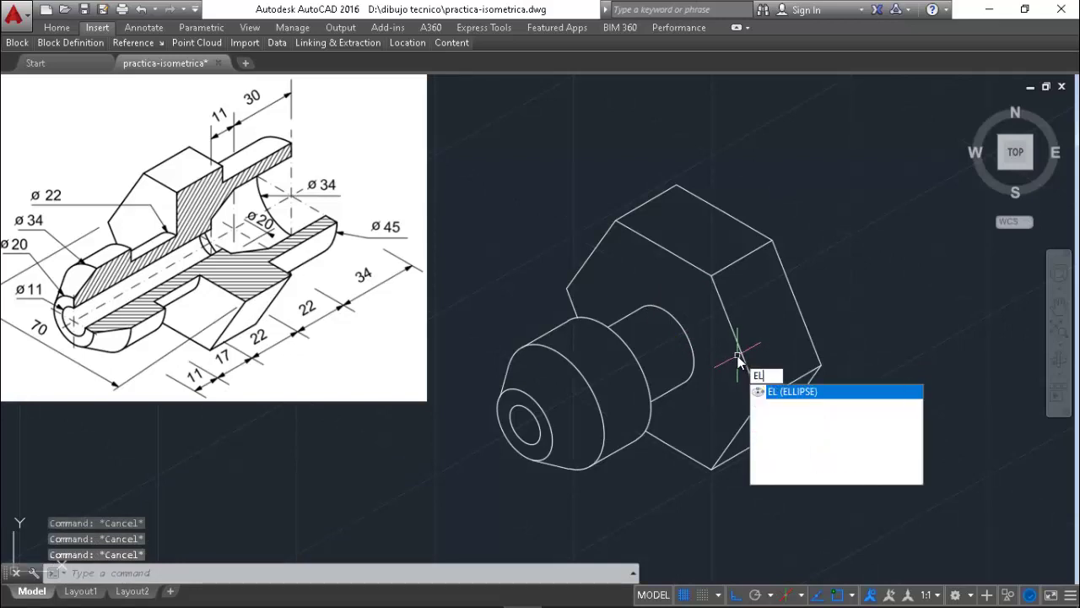
key(Return)
text(i)
key(Return)
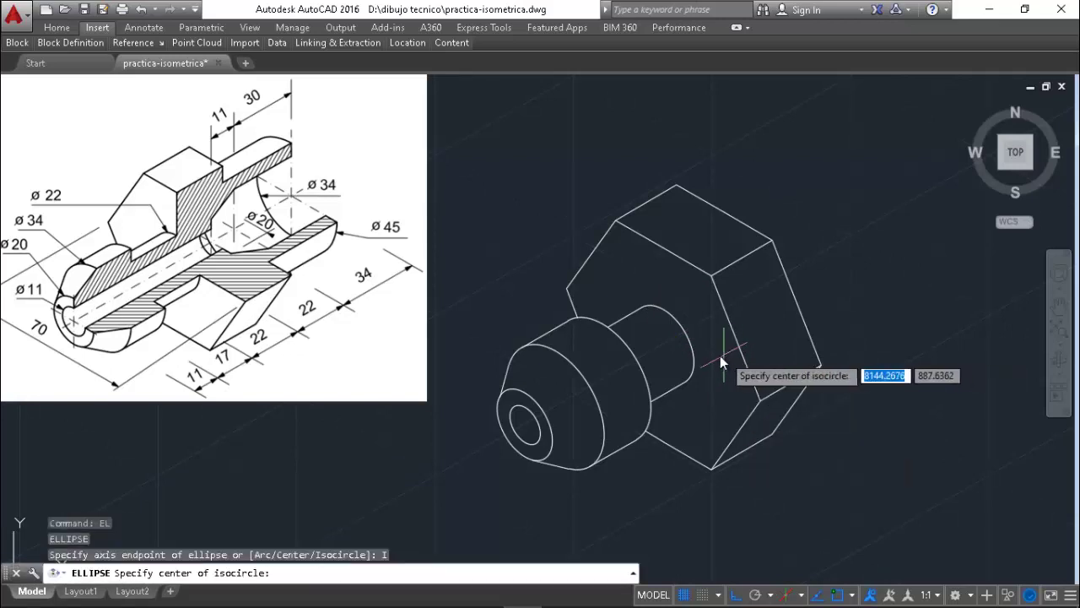
click(665, 345)
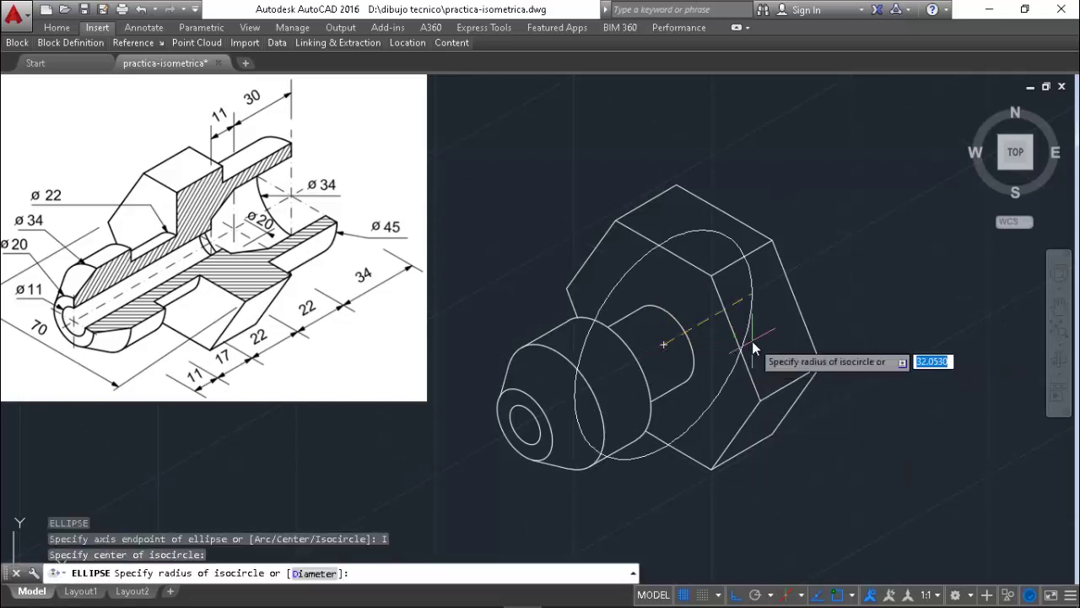
key(F5)
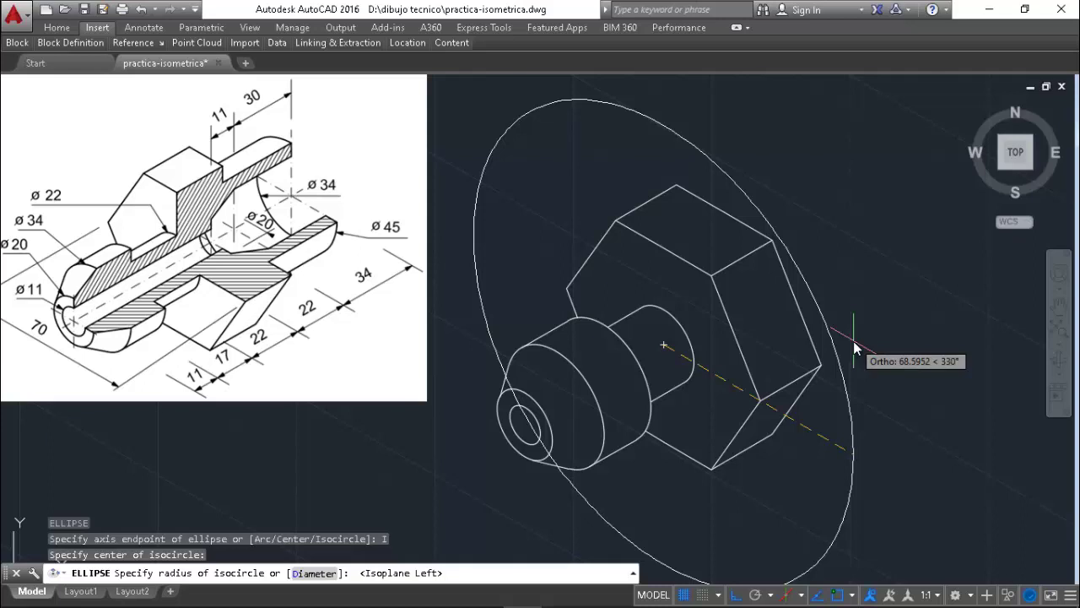
text(22)
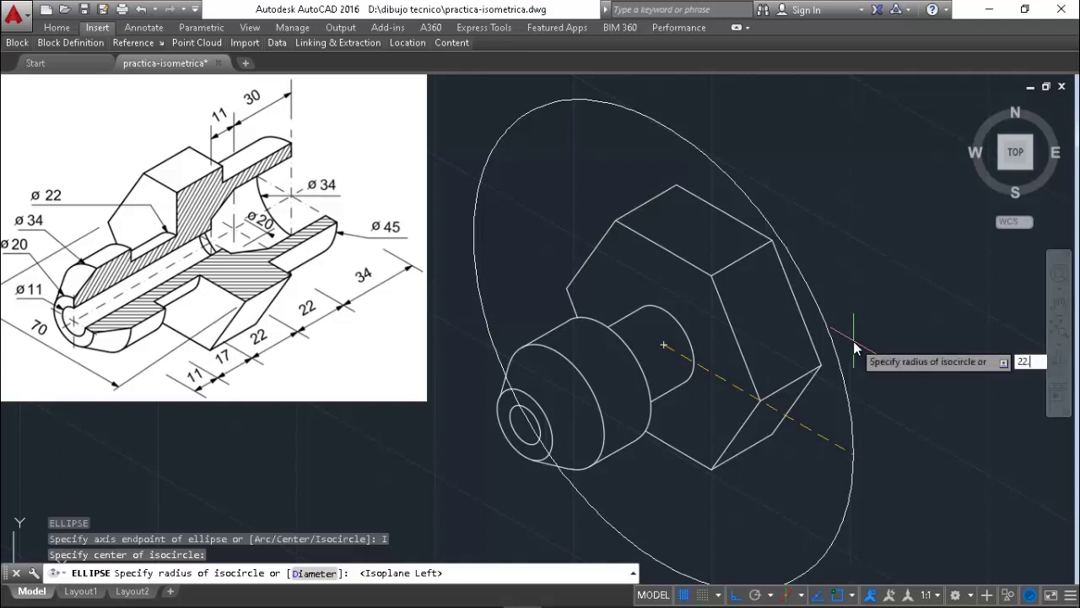
text(.5)
key(Return)
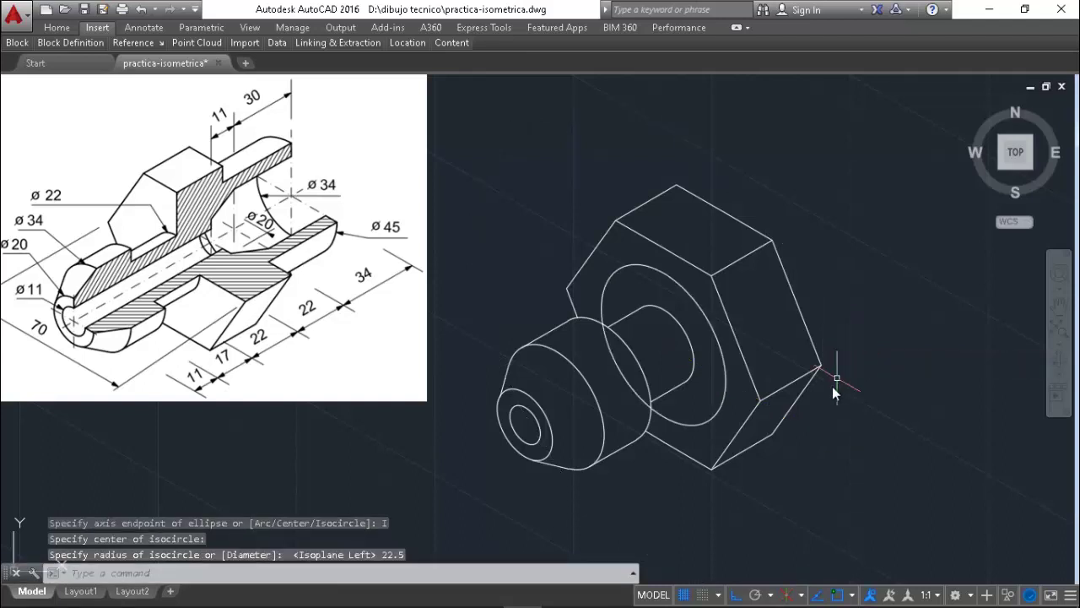
- Move the radius-22.5 isocircle 56 units along the 30° axis, using its centre as base point
text(m)
key(Return)
click(712, 421)
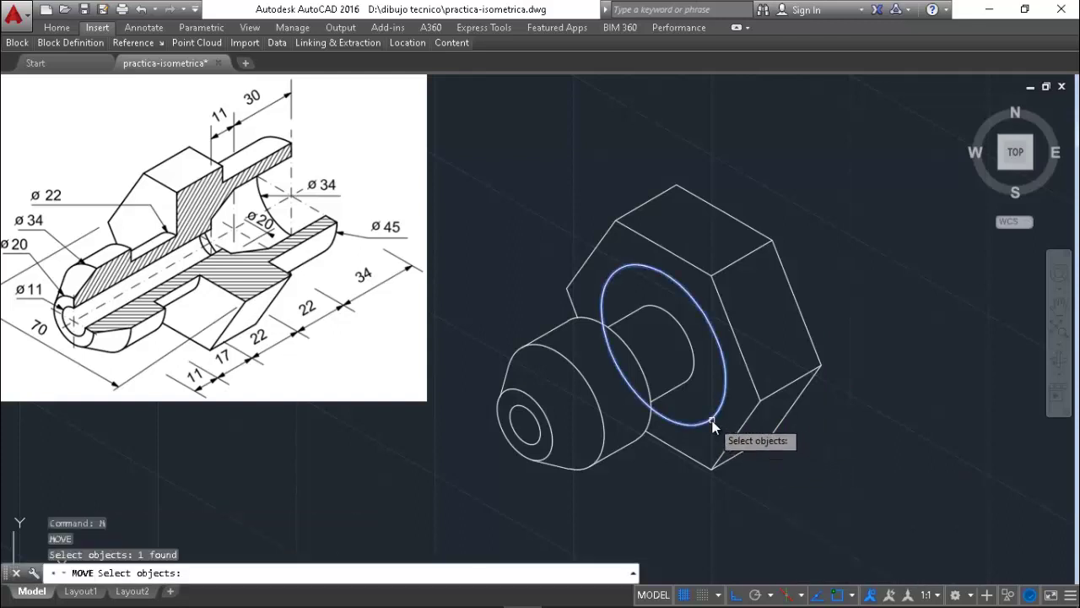
key(Return)
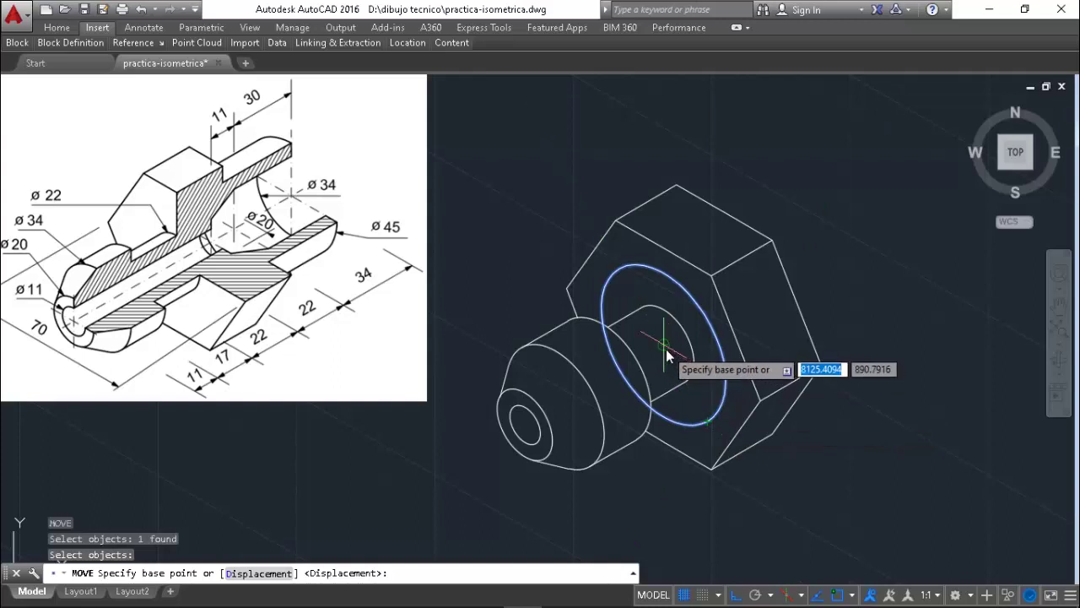
click(666, 349)
key(F5)
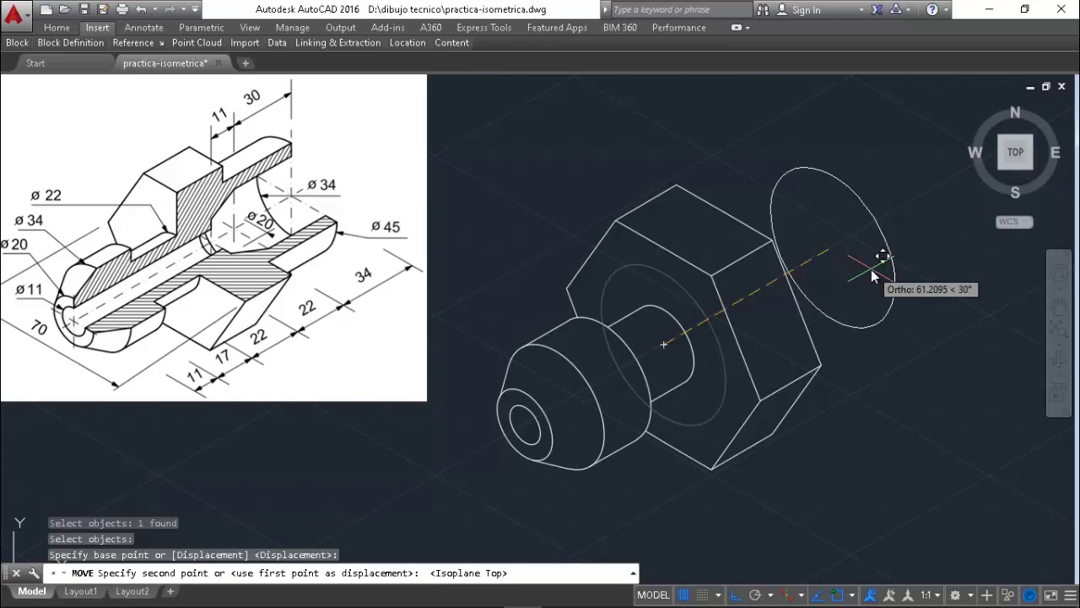
text(56)
key(Return)
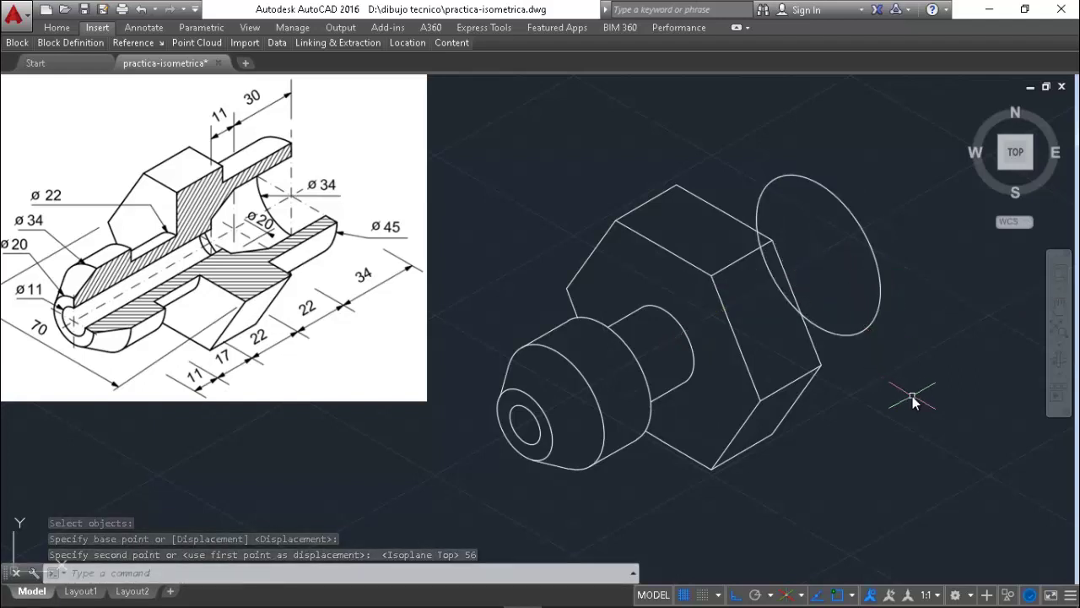
text(L)
key(Return)
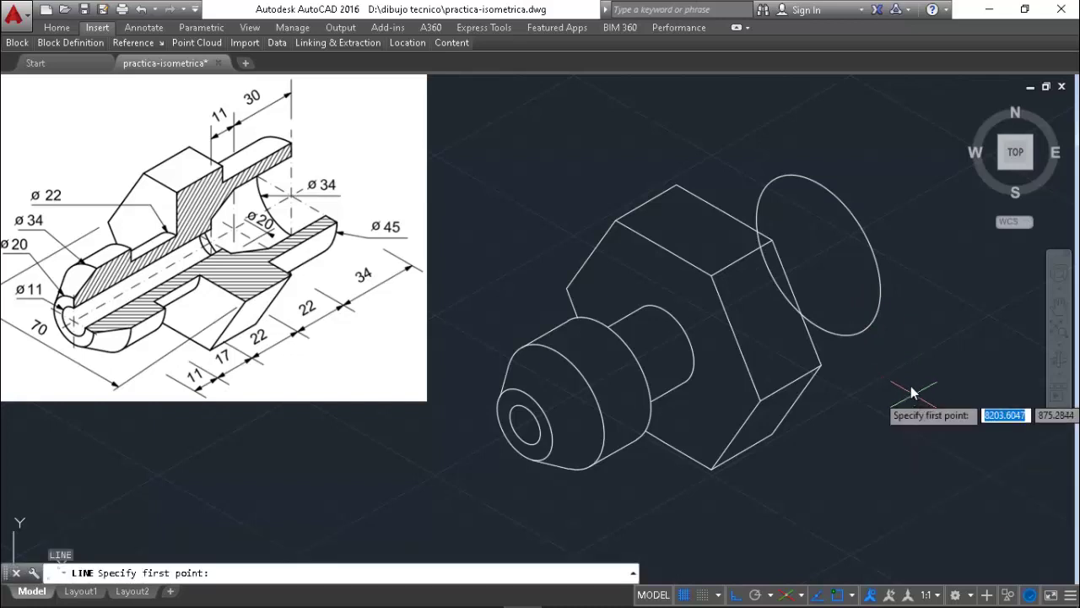
- Draw connecting lines from the isocircle's top and lower quadrants to the hexagon's edges
click(776, 181)
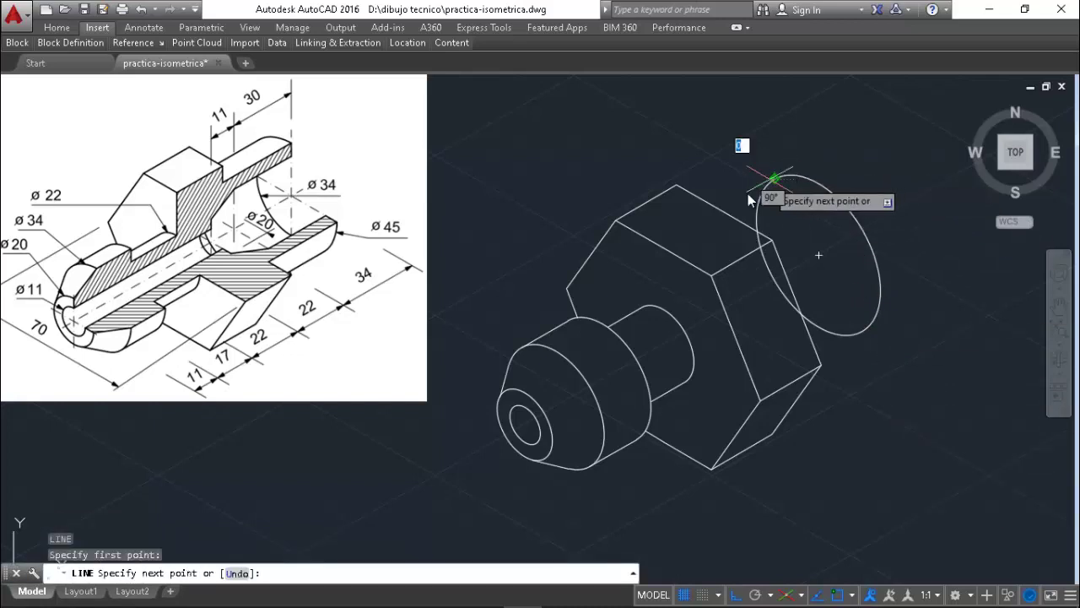
click(694, 221)
click(762, 250)
key(Return)
key(Return)
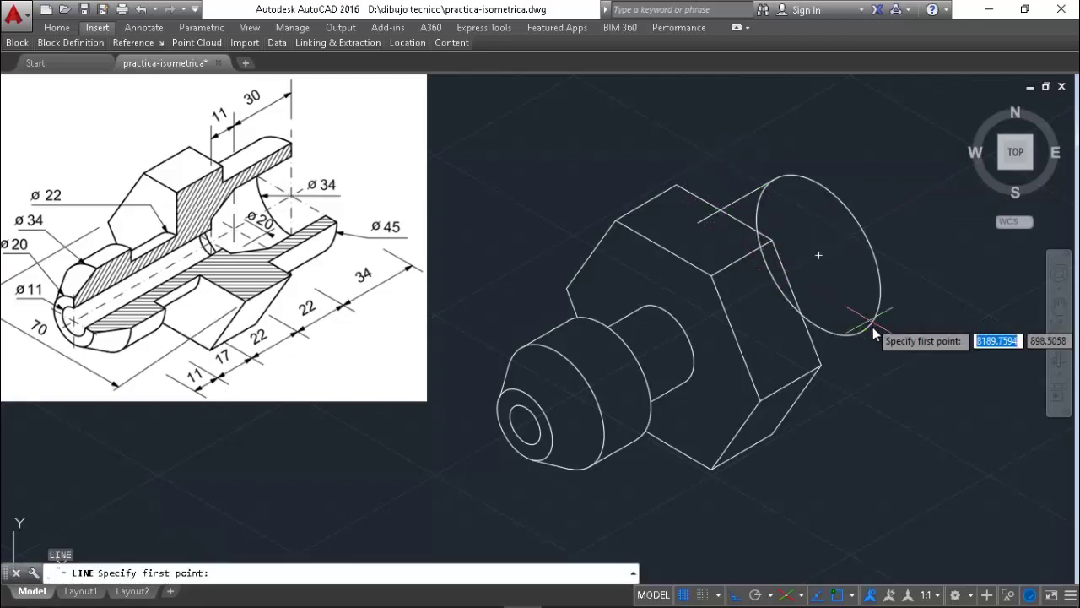
click(863, 331)
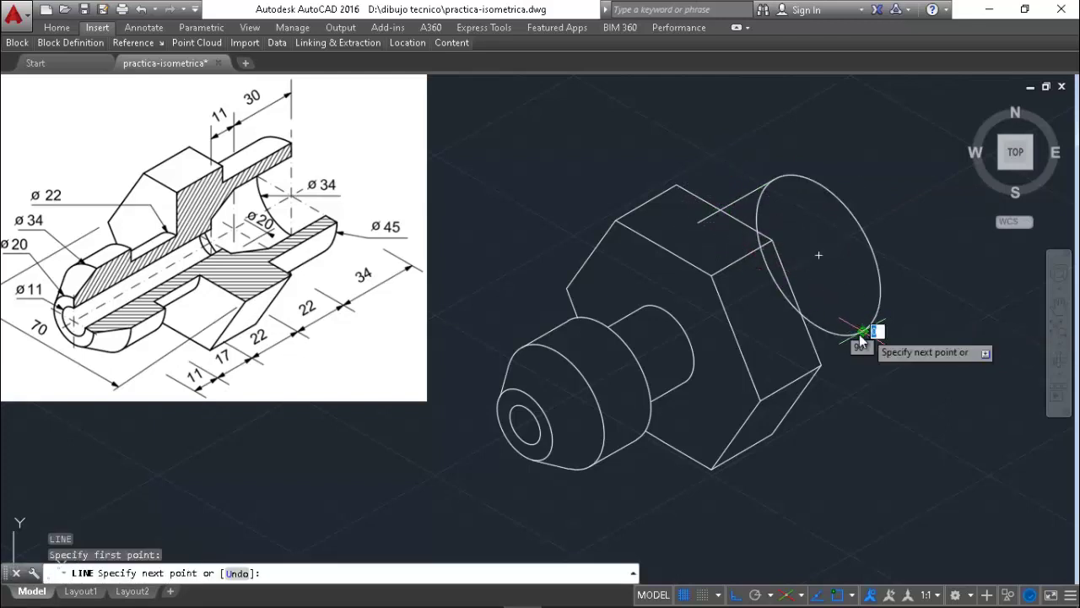
click(817, 365)
key(Return)
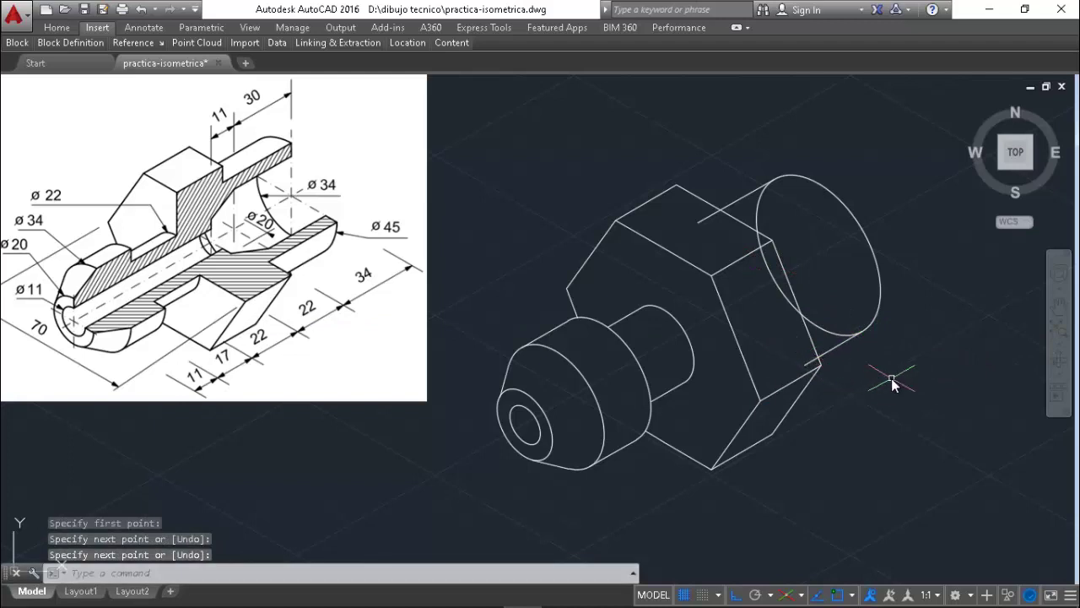
- Trim the stray stub off the hexagon's top face, using all geometry as edges
text(TR)
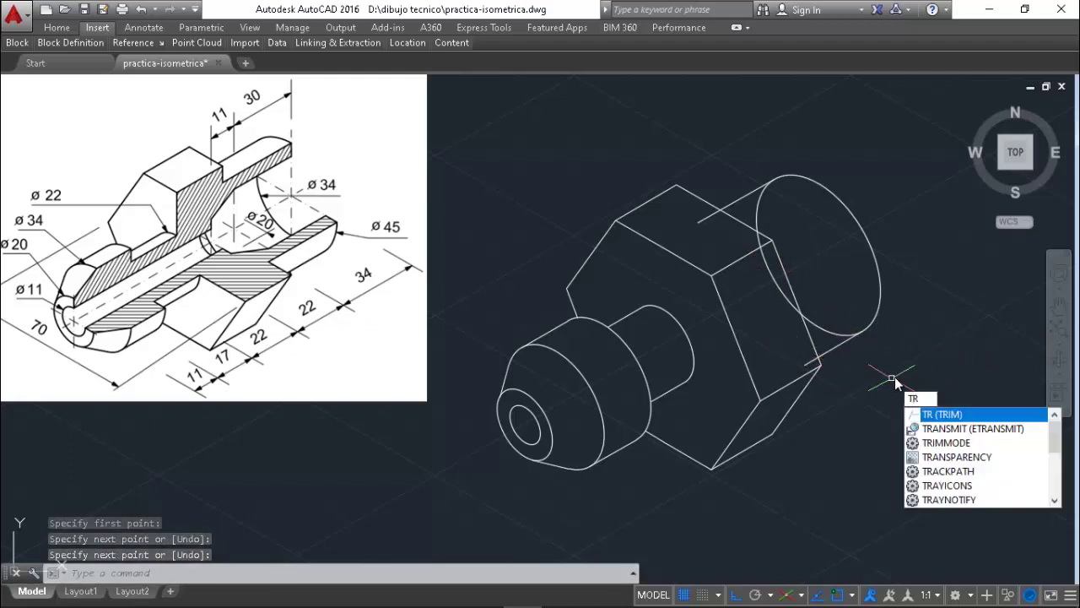
key(Return)
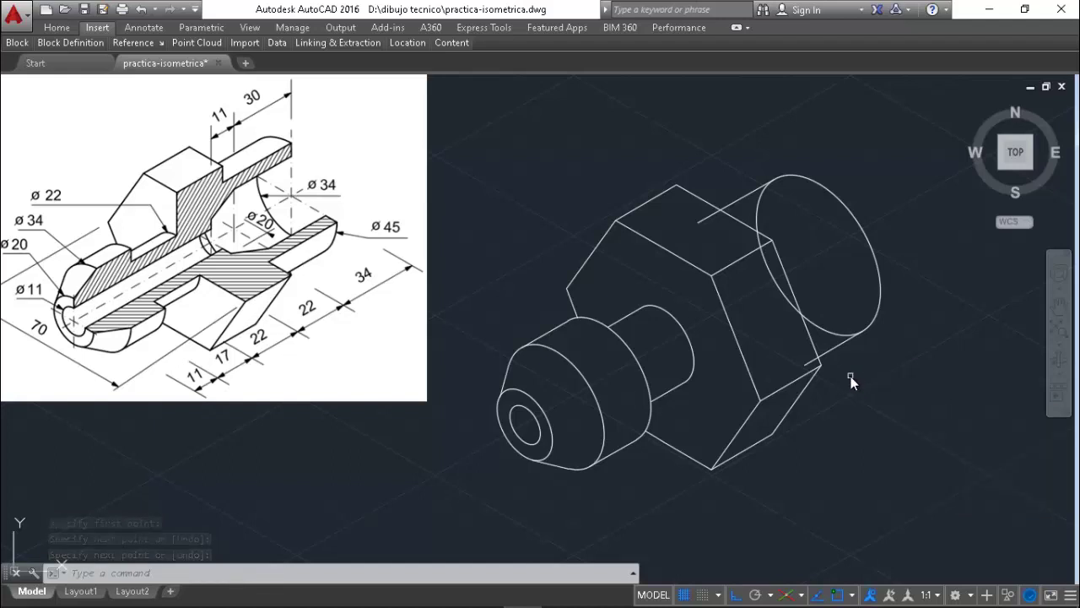
key(Return)
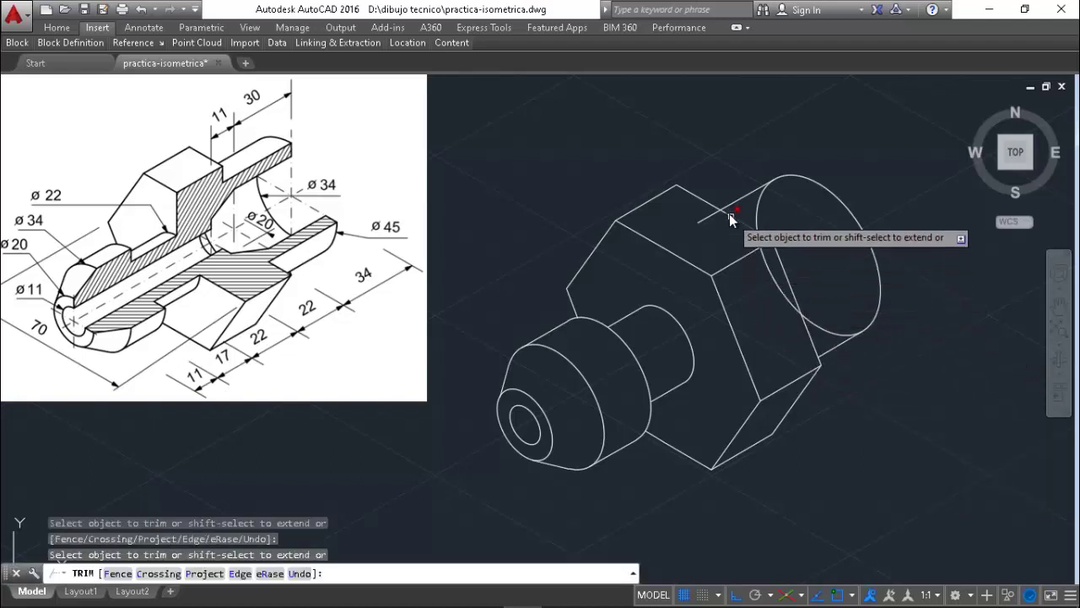
click(710, 220)
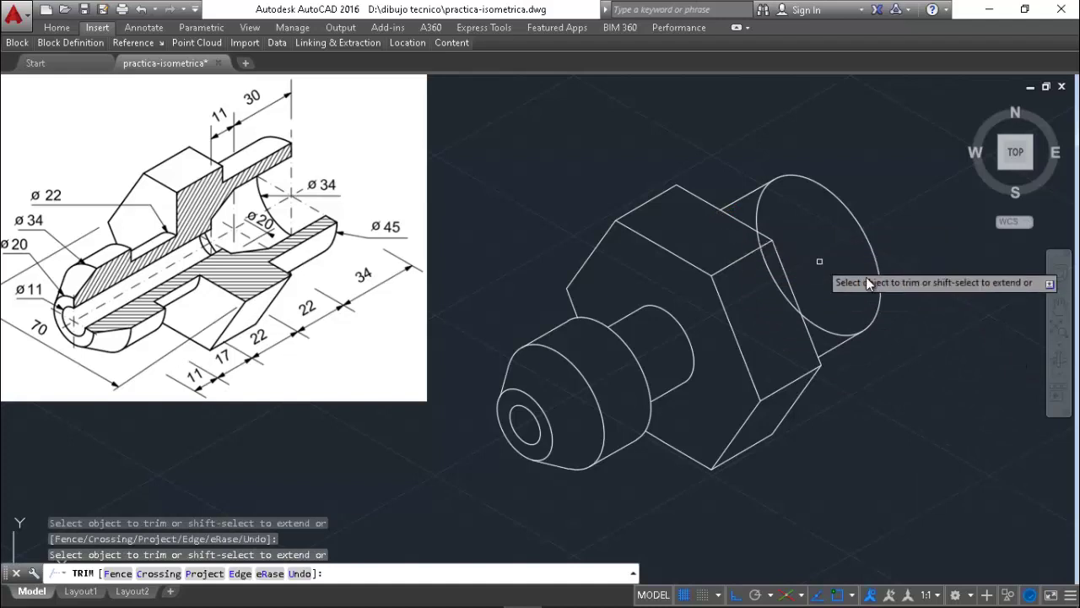
key(Return)
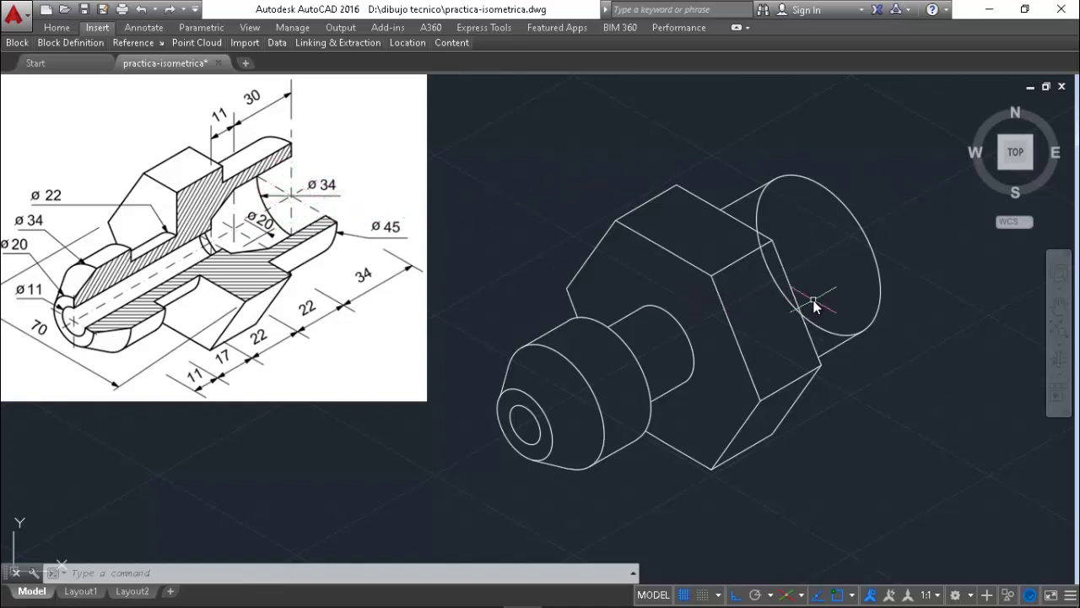
- Draw a radius-17 left-isoplane isocircle centred on the collar's axis with ELLIPSE
text(ELL)
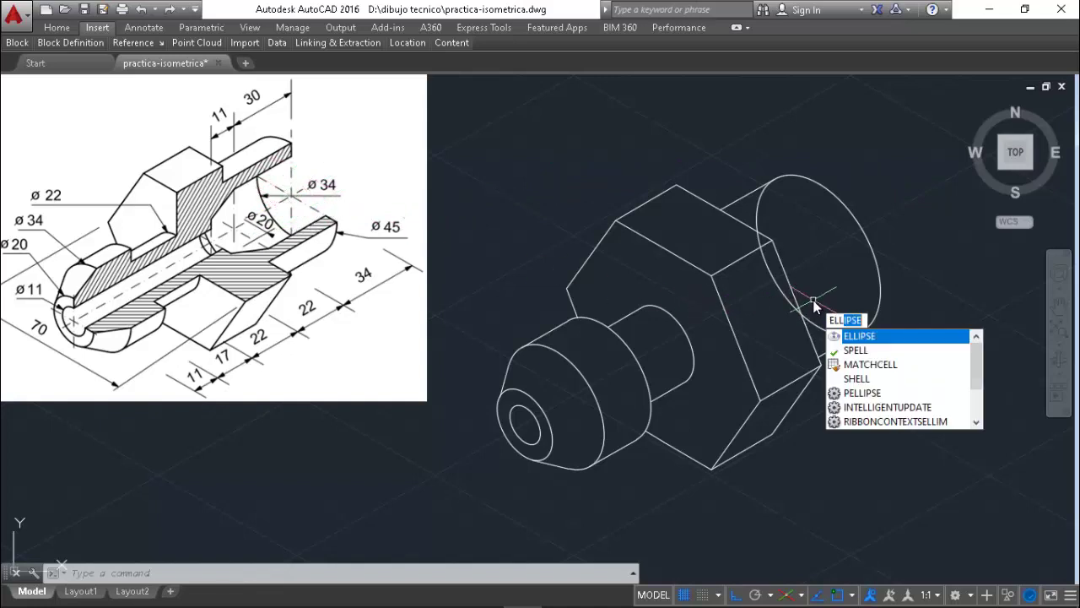
key(Return)
text(I)
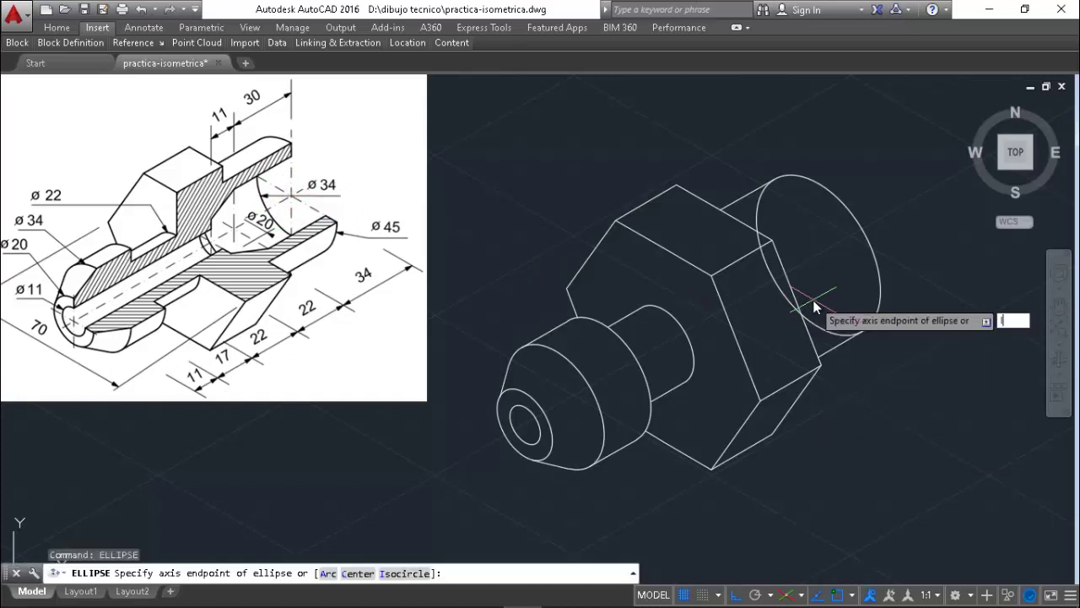
key(Return)
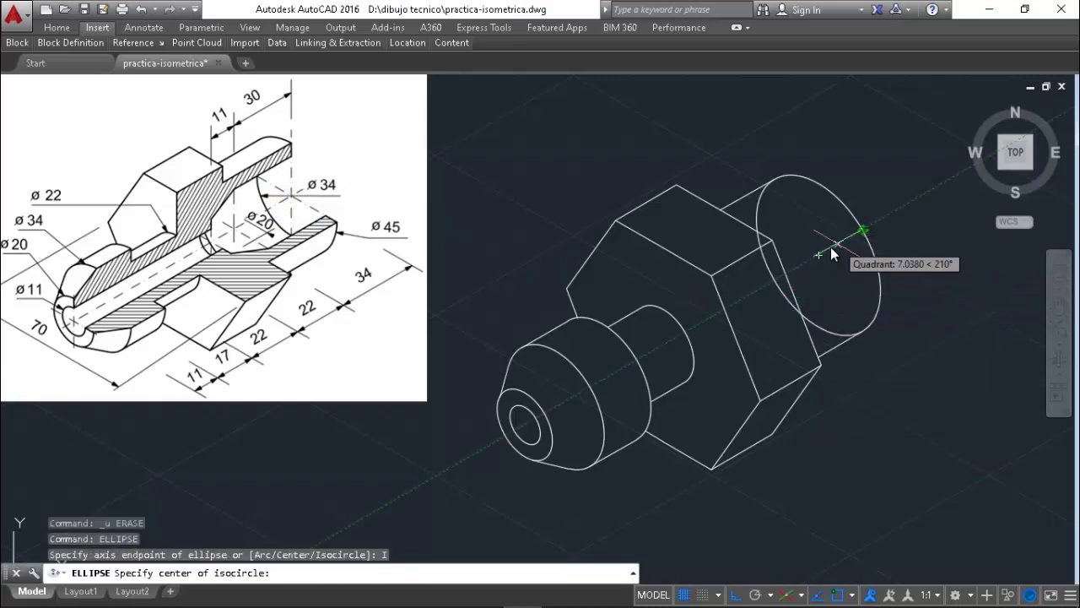
click(819, 254)
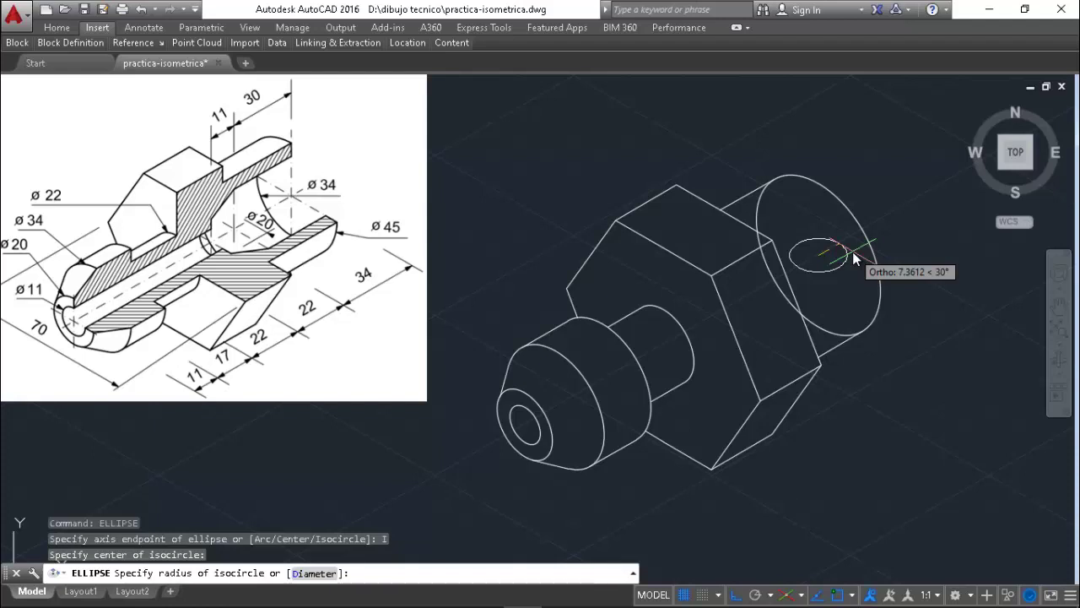
key(F5)
key(F5)
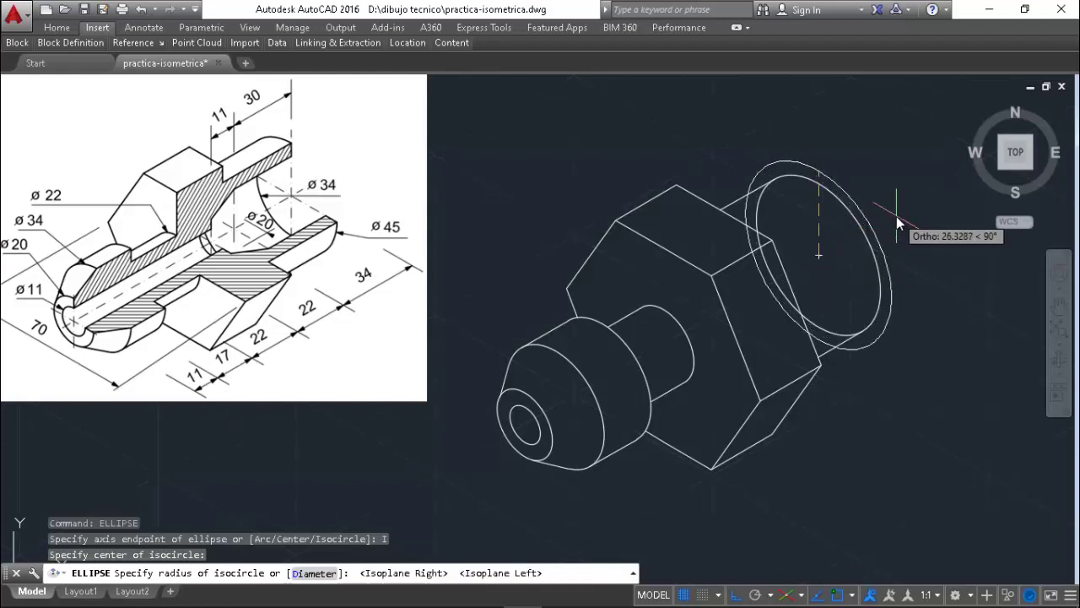
text(1)
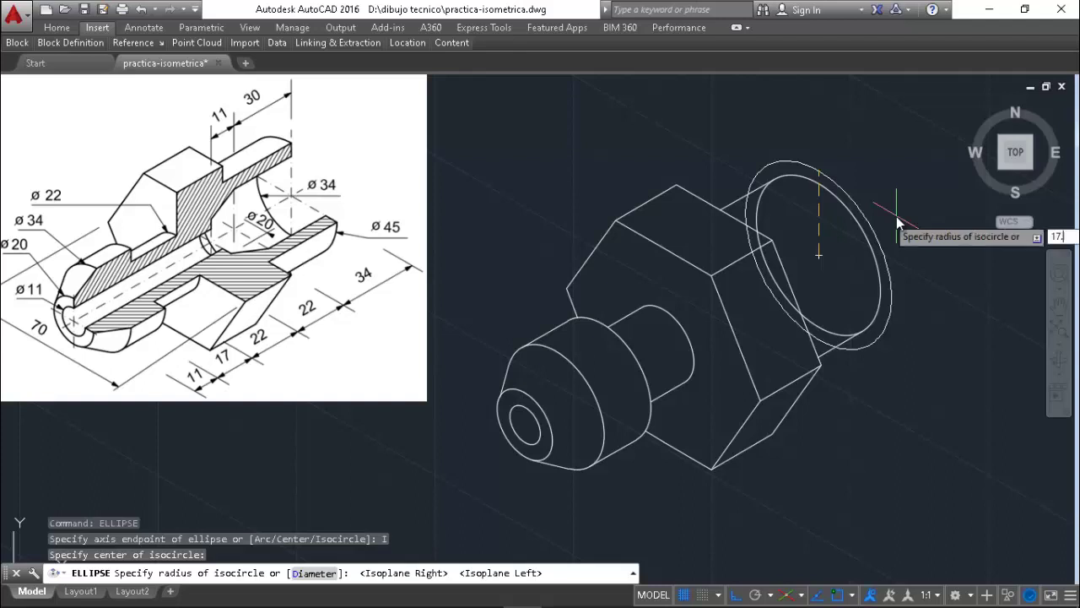
text(7)
key(Return)
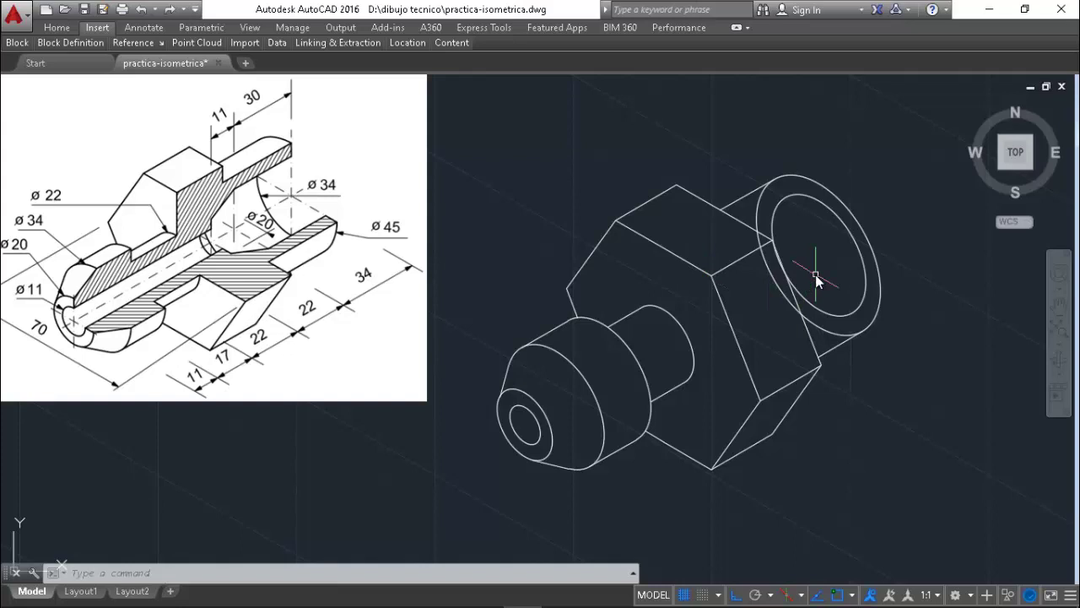
- Draw a radius-10 isocircle centred on the end collar's centre
key(Return)
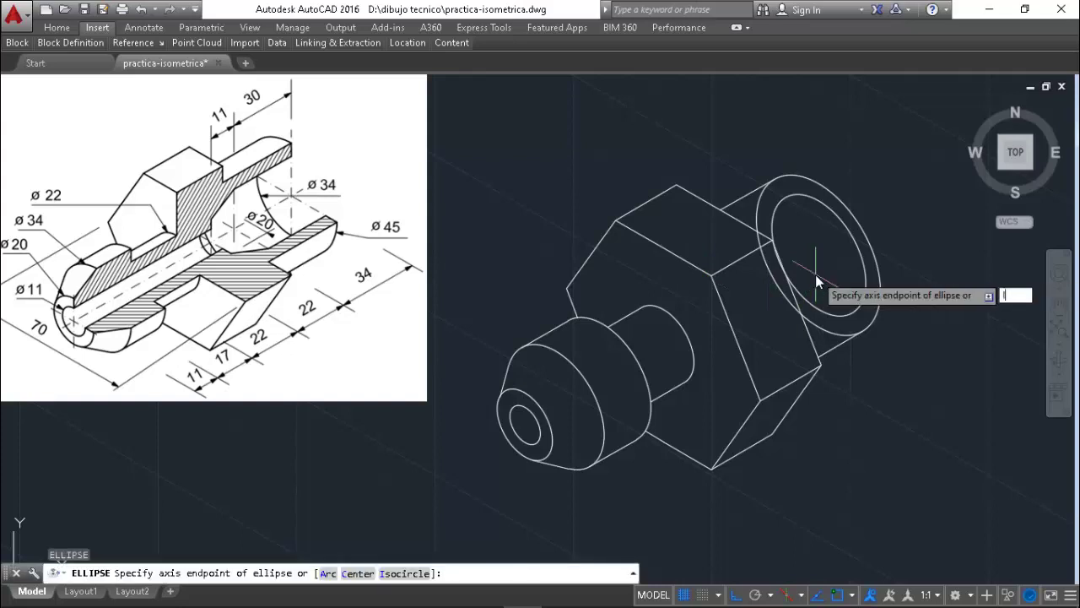
text(I)
key(Return)
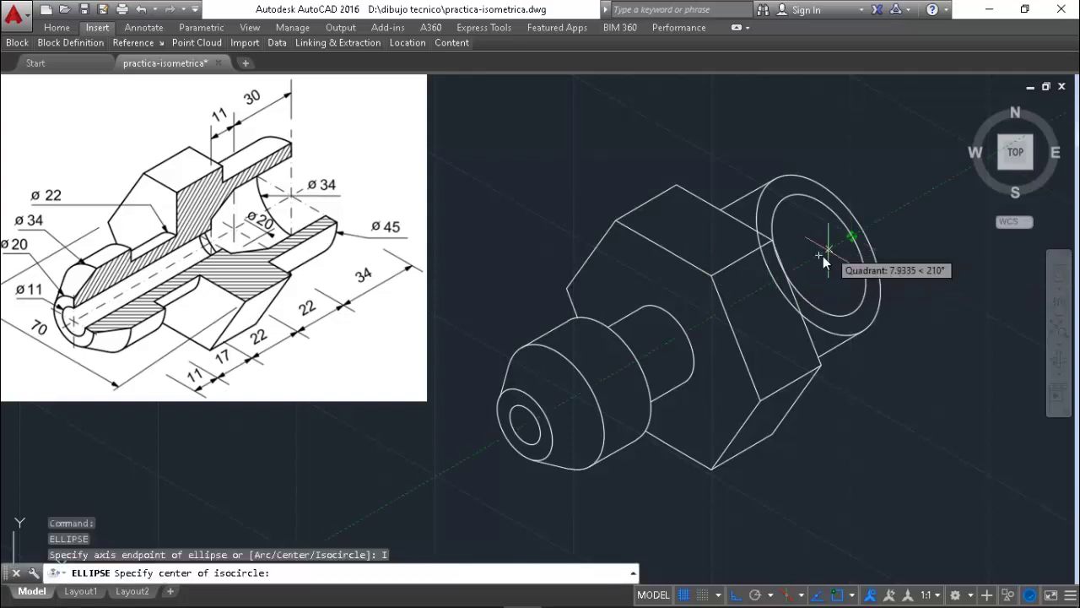
click(823, 257)
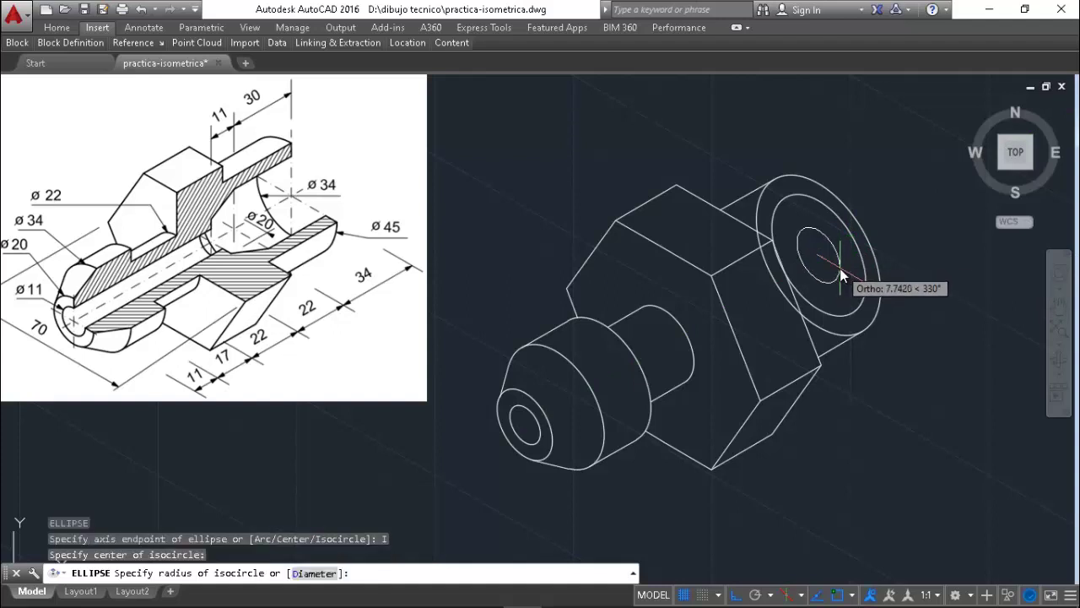
text(10)
key(Return)
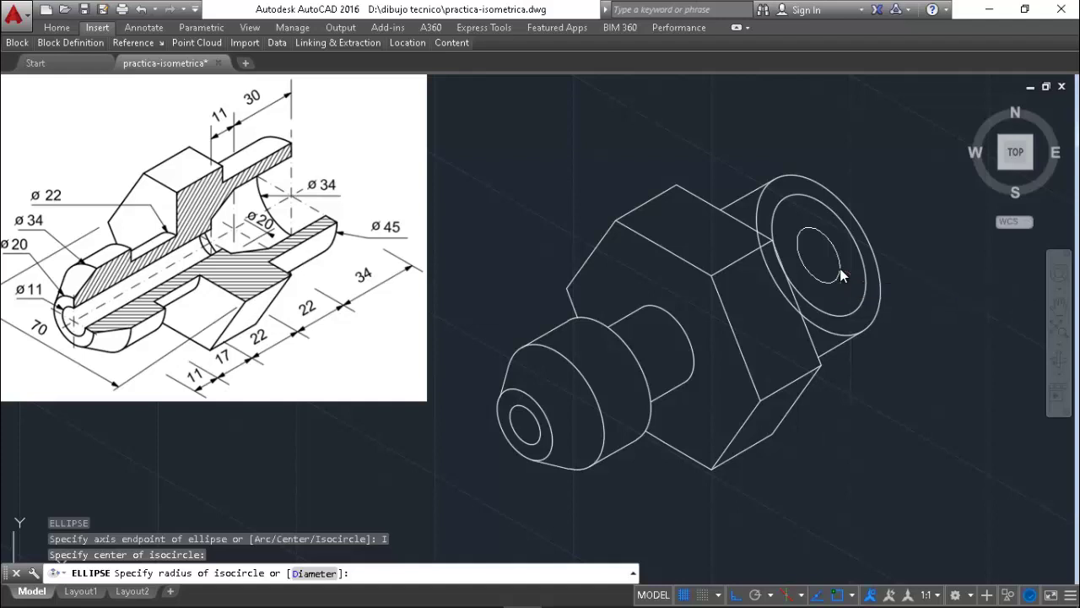
- Move the radius-10 isocircle 41 units back along the axis from its centre
text(m)
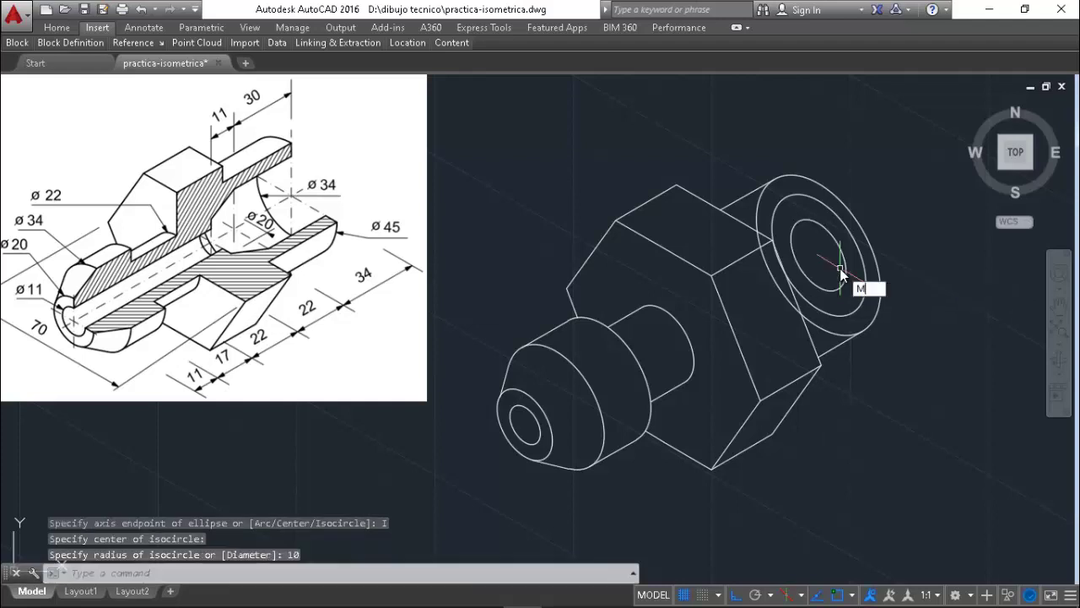
key(Return)
click(842, 260)
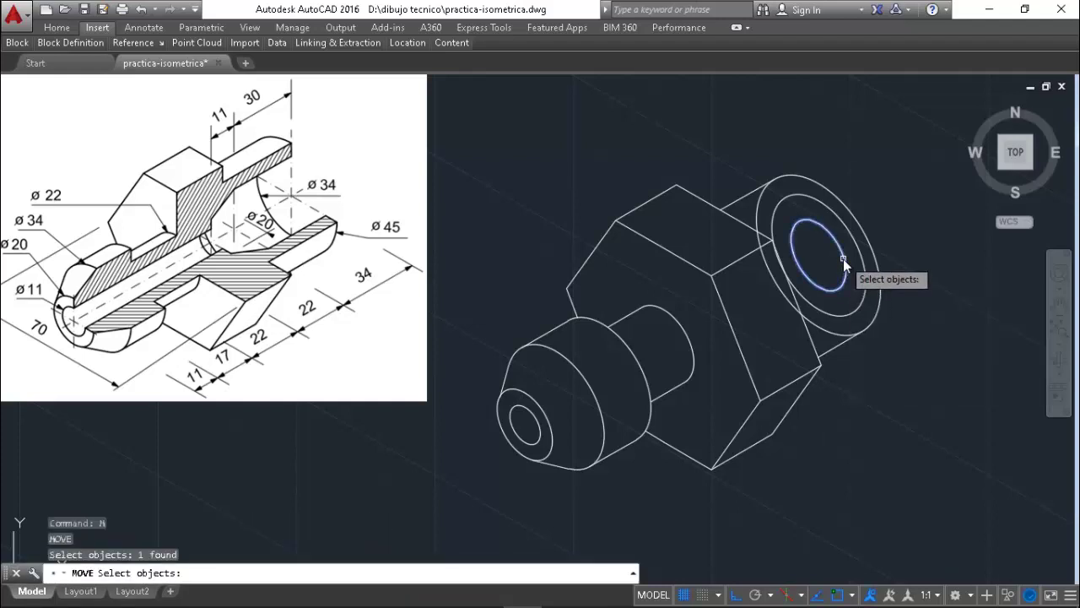
key(Return)
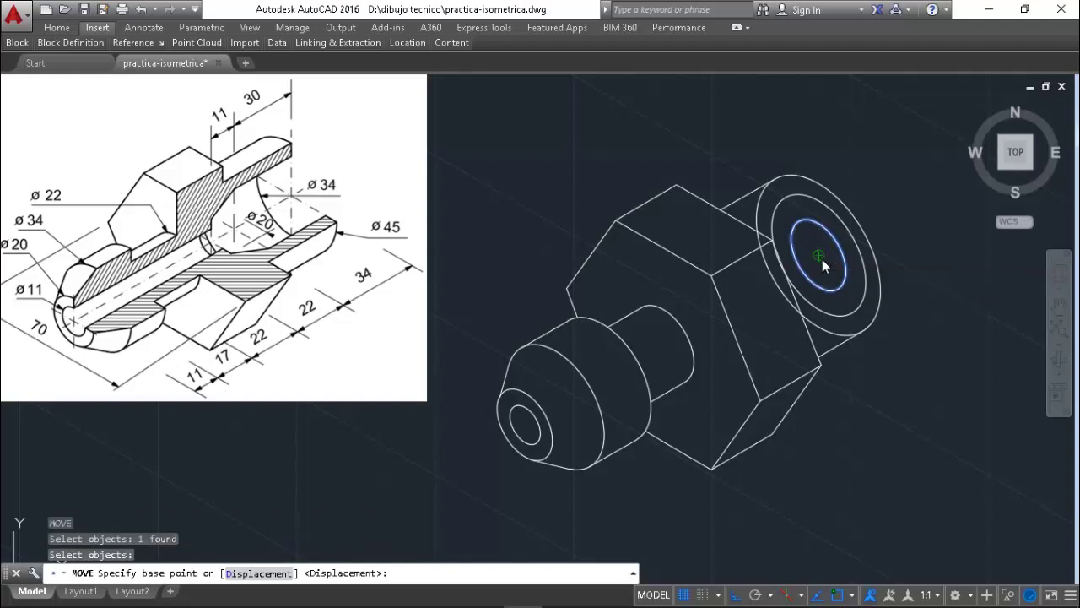
click(822, 259)
key(F5)
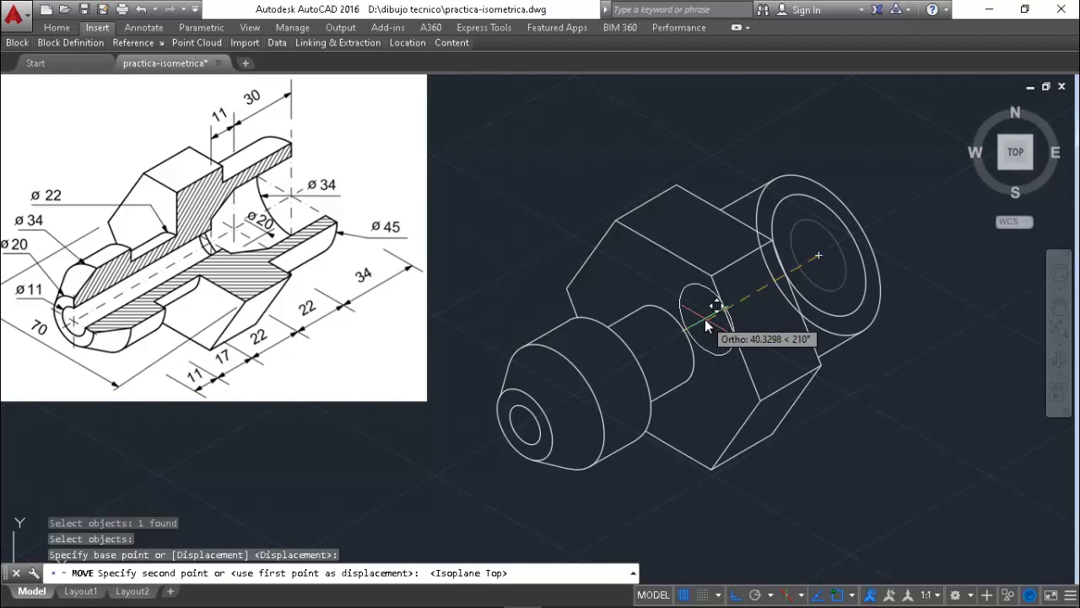
text(41)
key(Return)
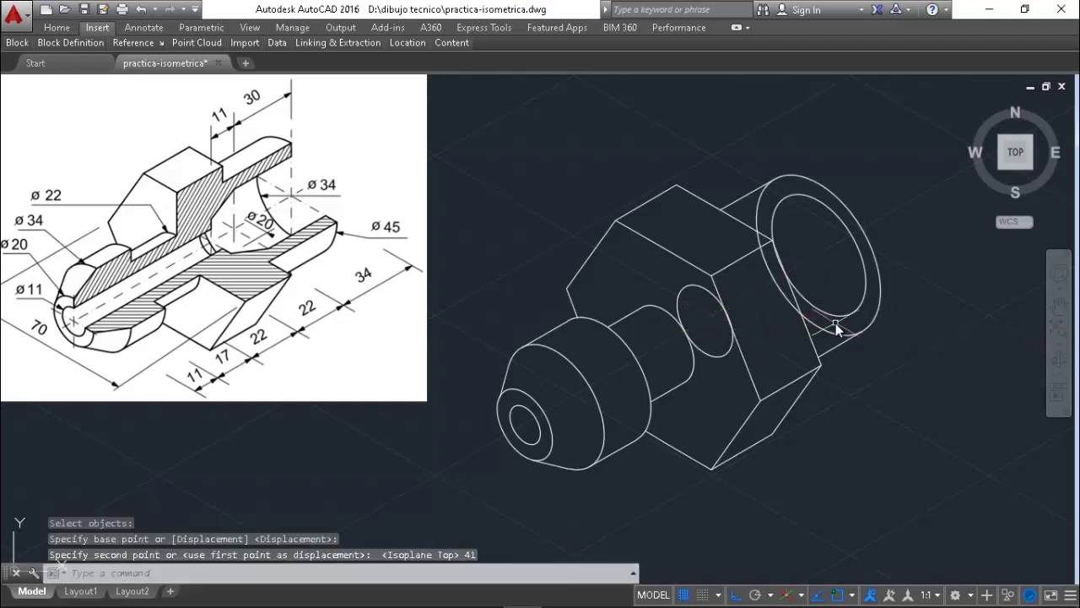
- Copy the radius-17 bore isocircle 30 units back along the 30° axis from its centre
text(ct o)
key(Return)
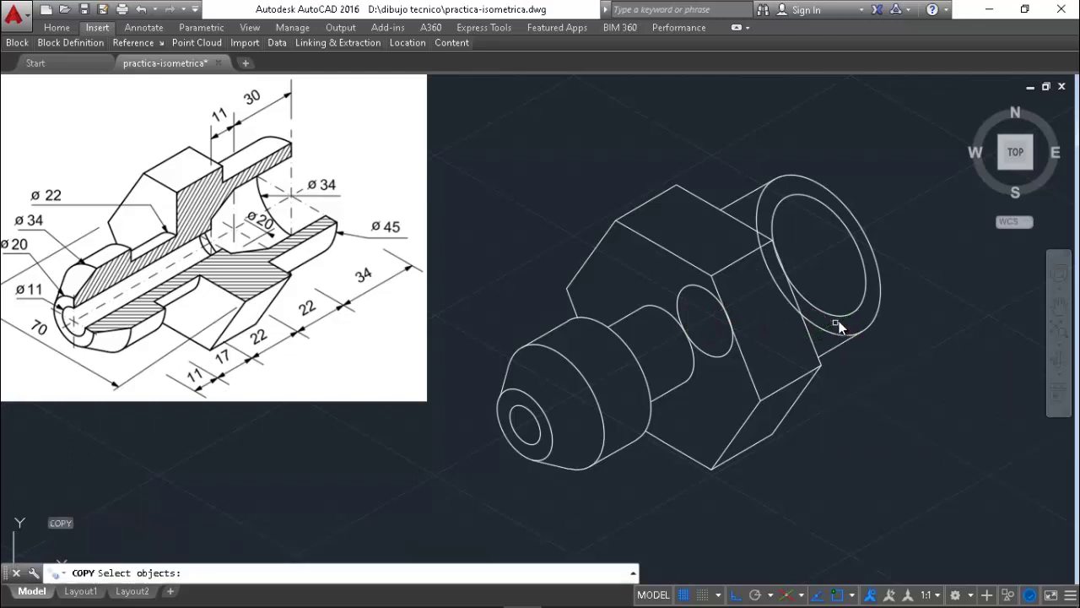
click(845, 316)
key(Return)
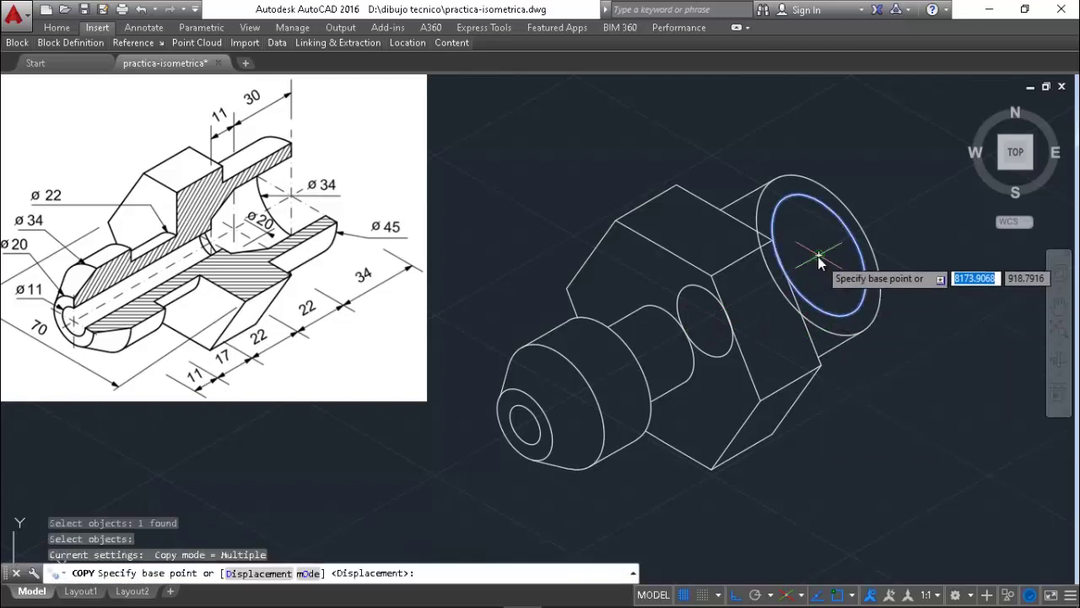
click(818, 257)
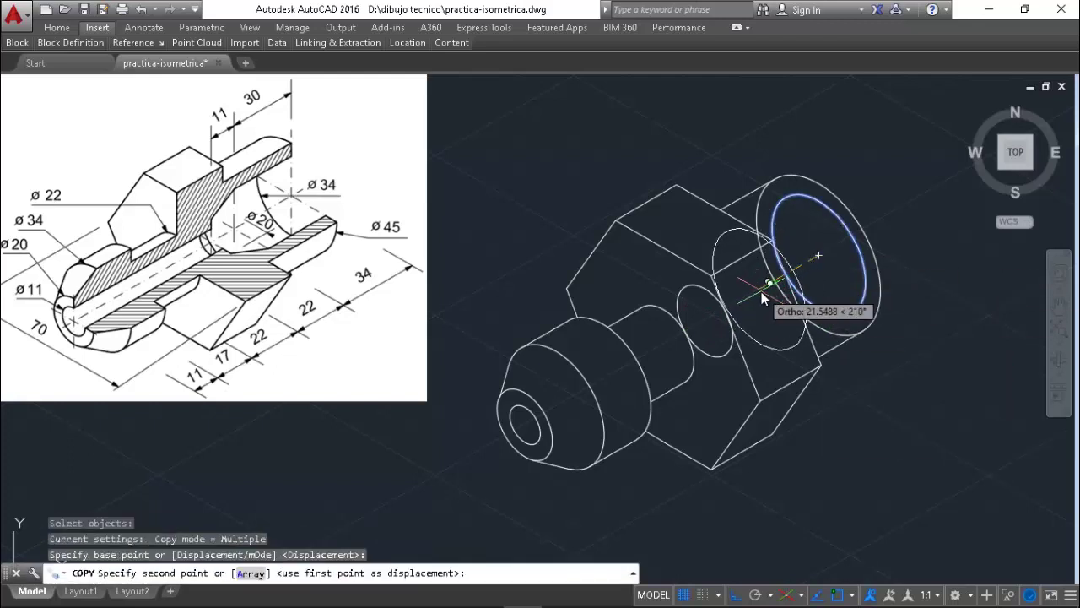
text(3)
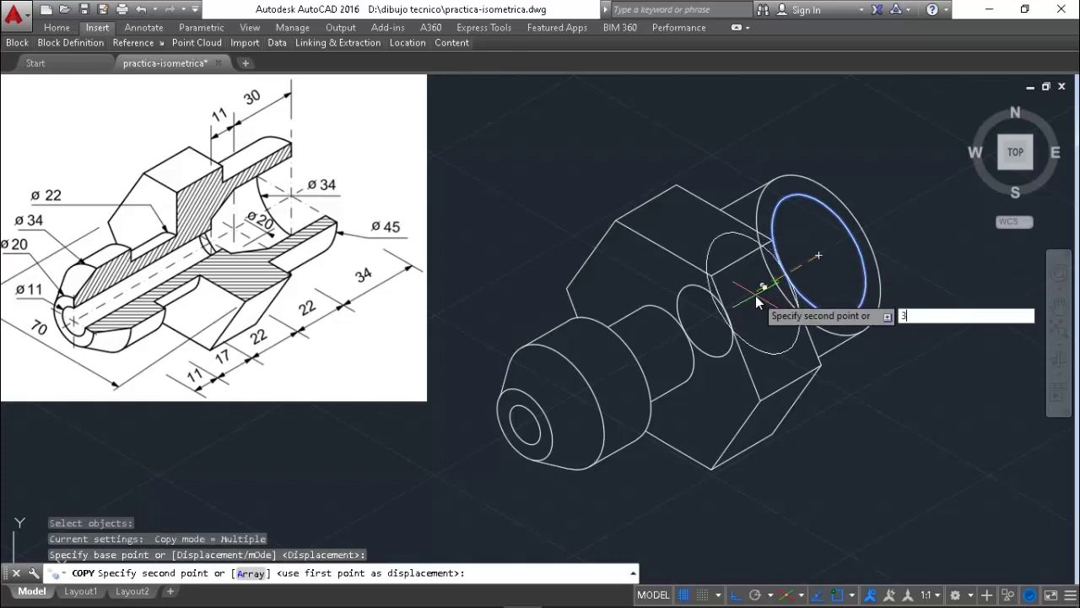
text(0)
key(Return)
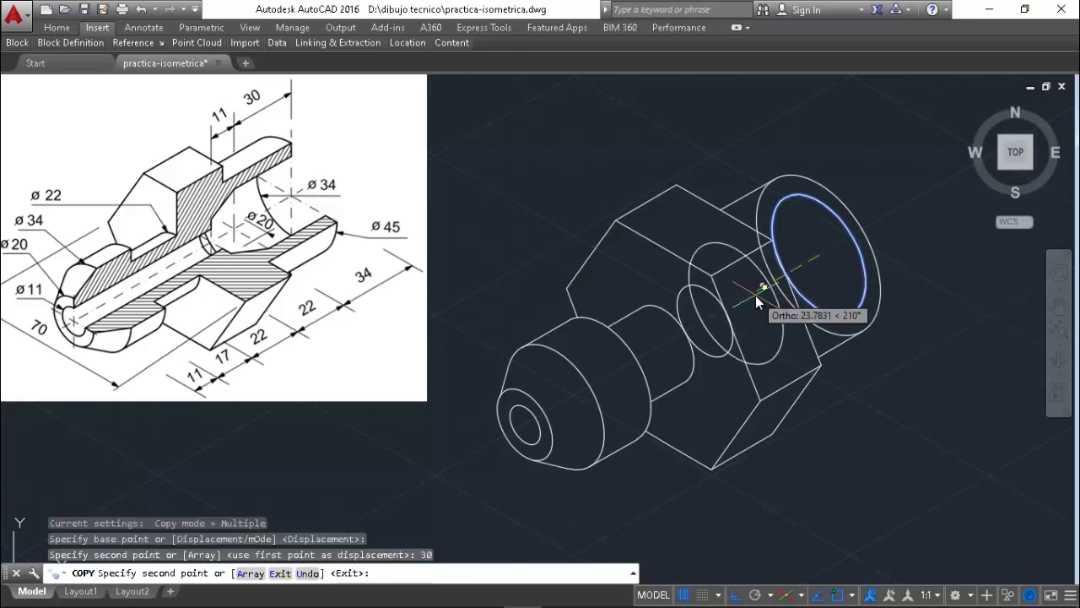
key(Escape)
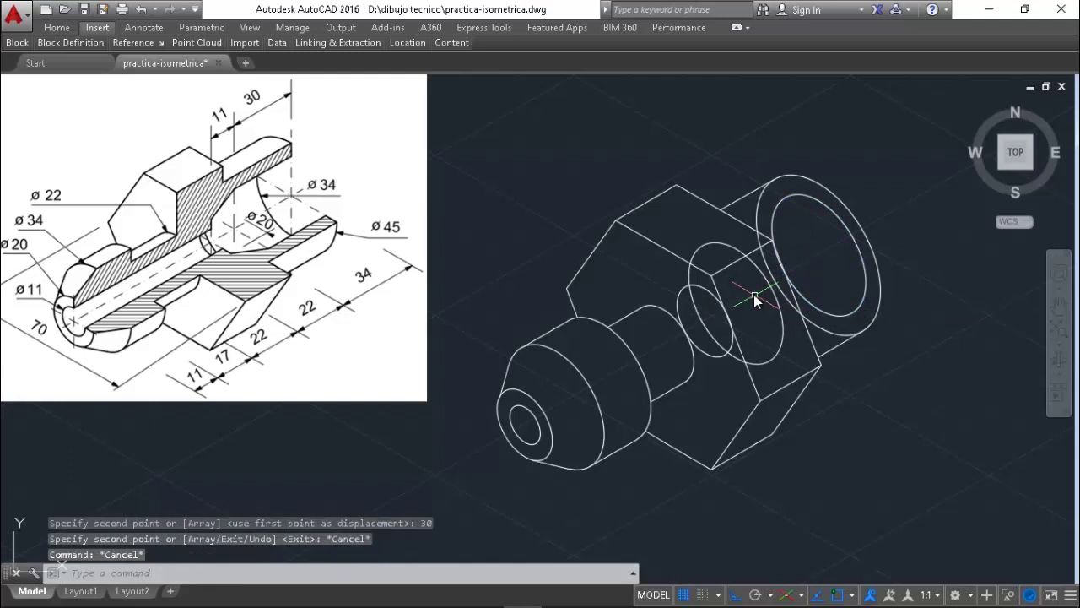
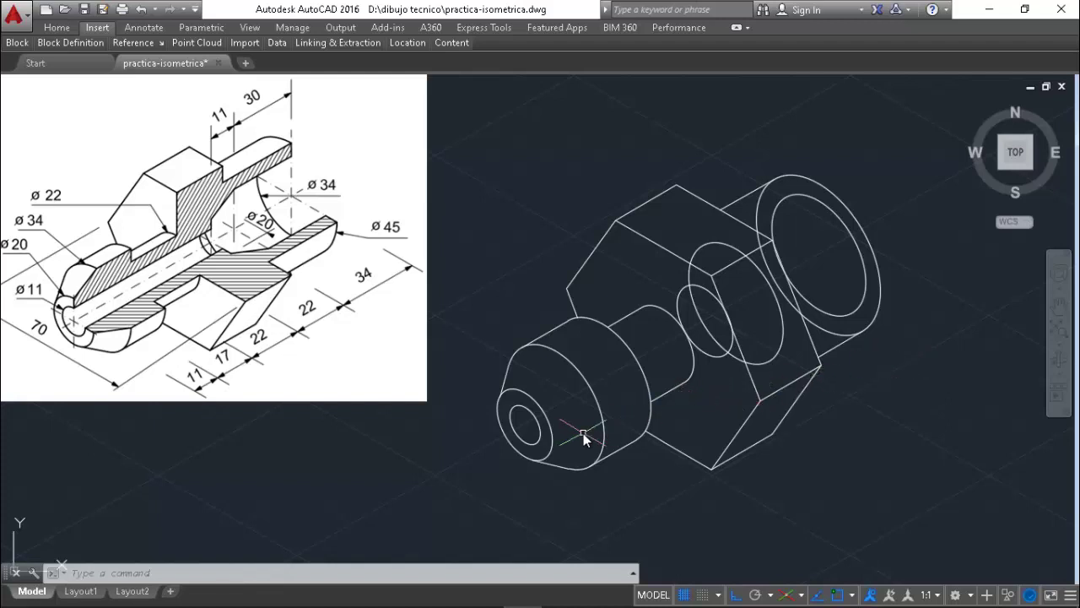
- Draw a radius 5.5 isocircle centred on the ellipse where the middle cylinder meets the nut
text(E)
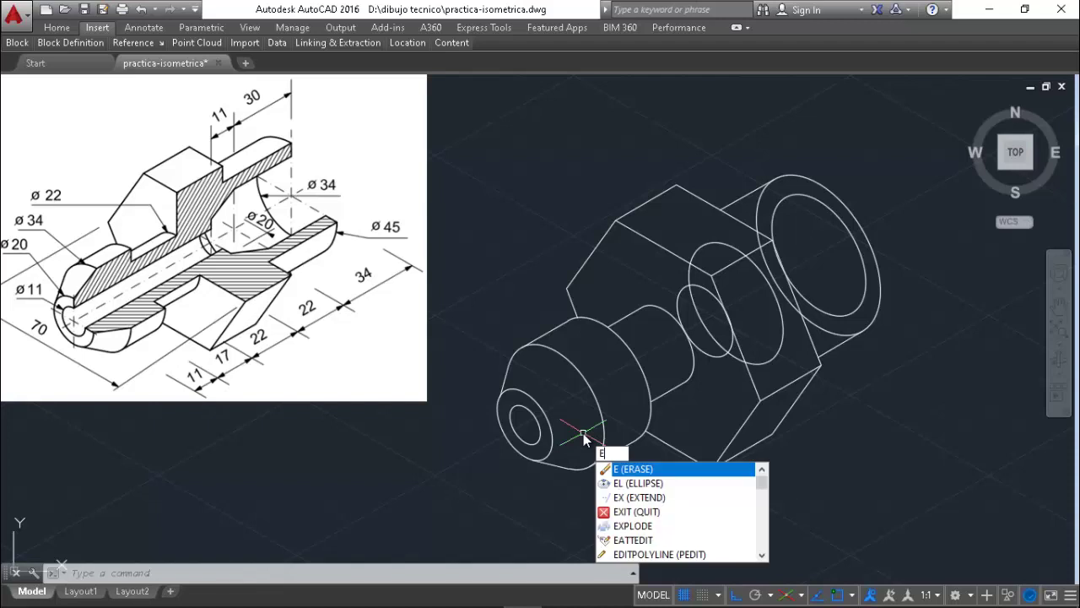
text(L)
key(Return)
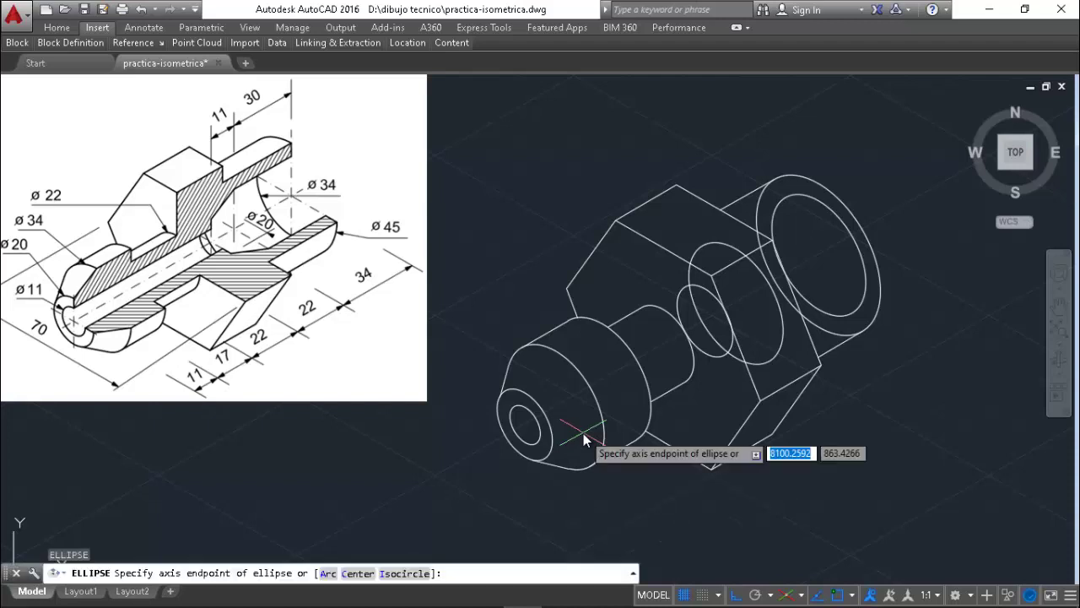
text(I)
key(Return)
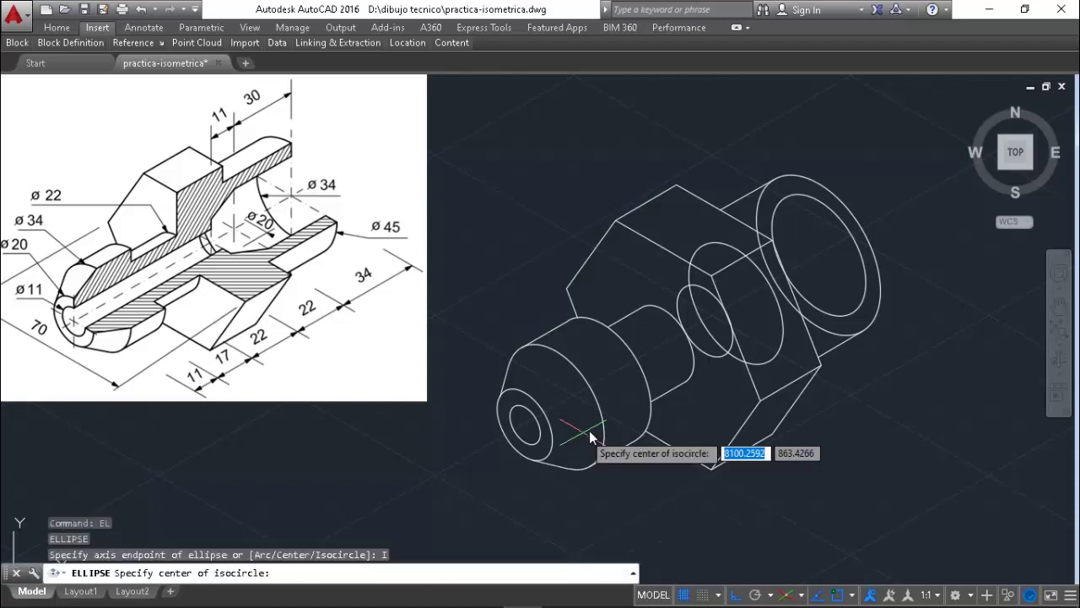
click(709, 322)
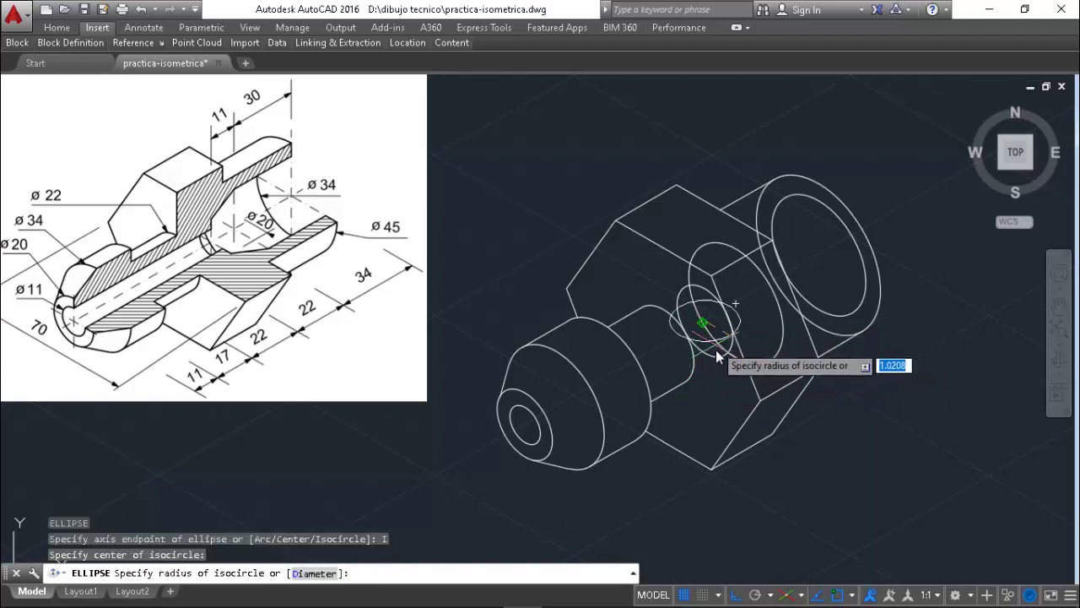
key(F5)
key(F5)
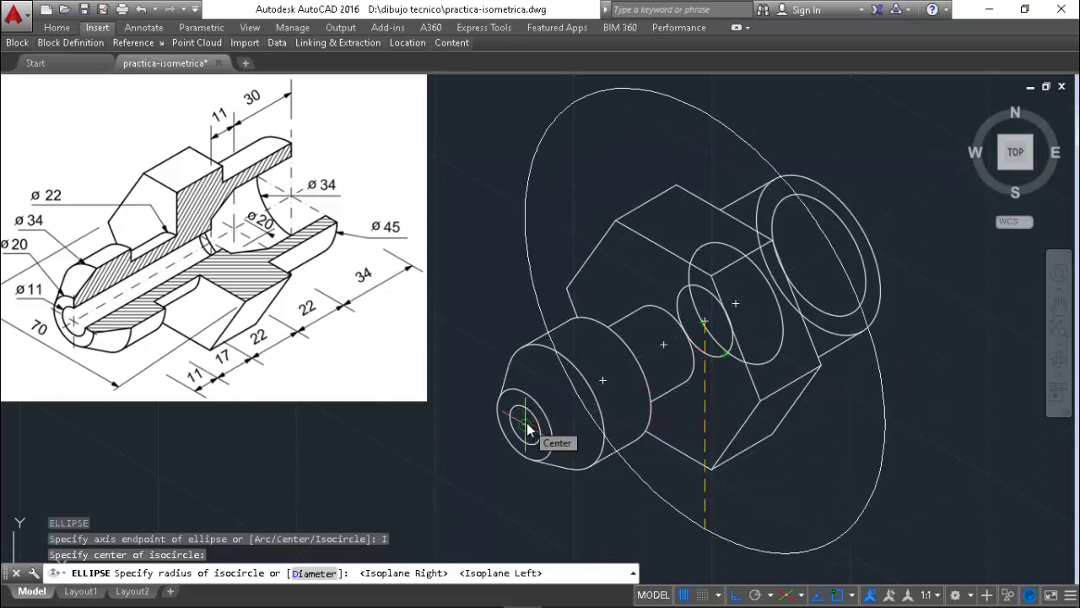
text(5.5)
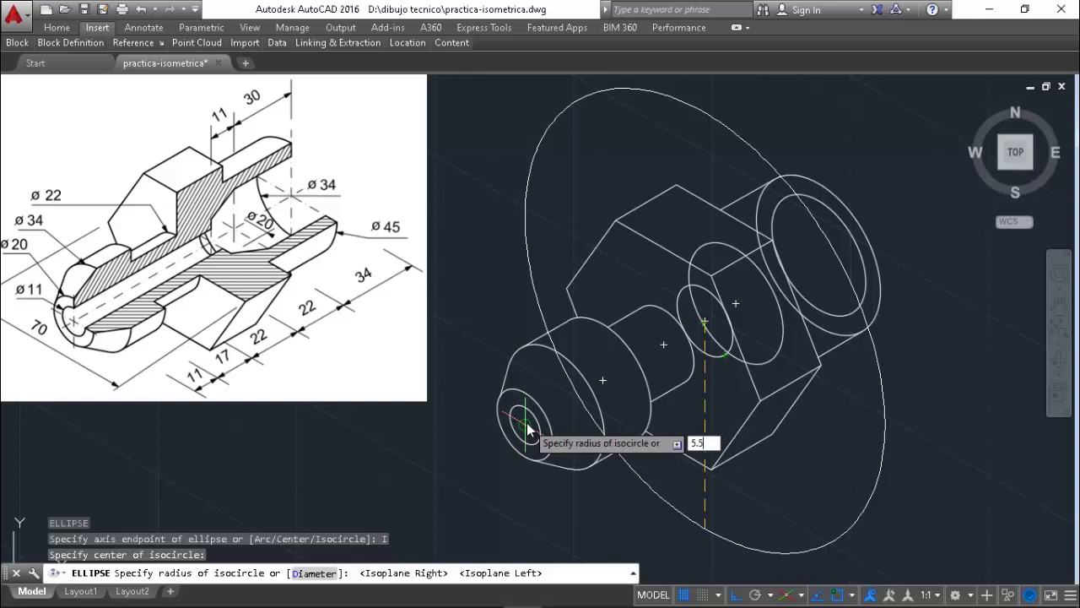
key(Return)
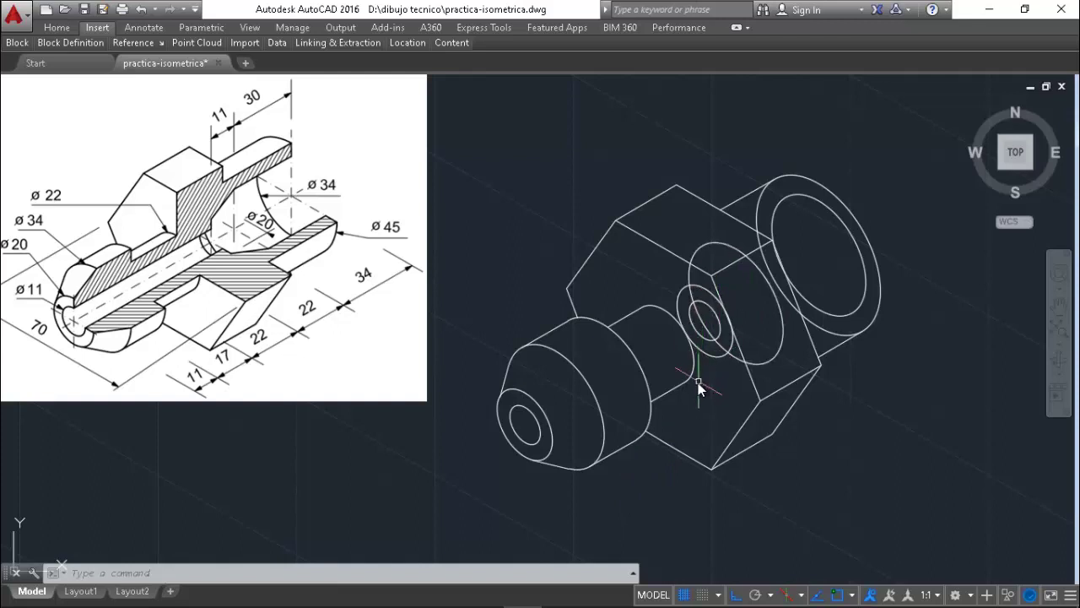
- Draw a vertical line and a 330° line out from the front hole's centre
text(l)
key(Return)
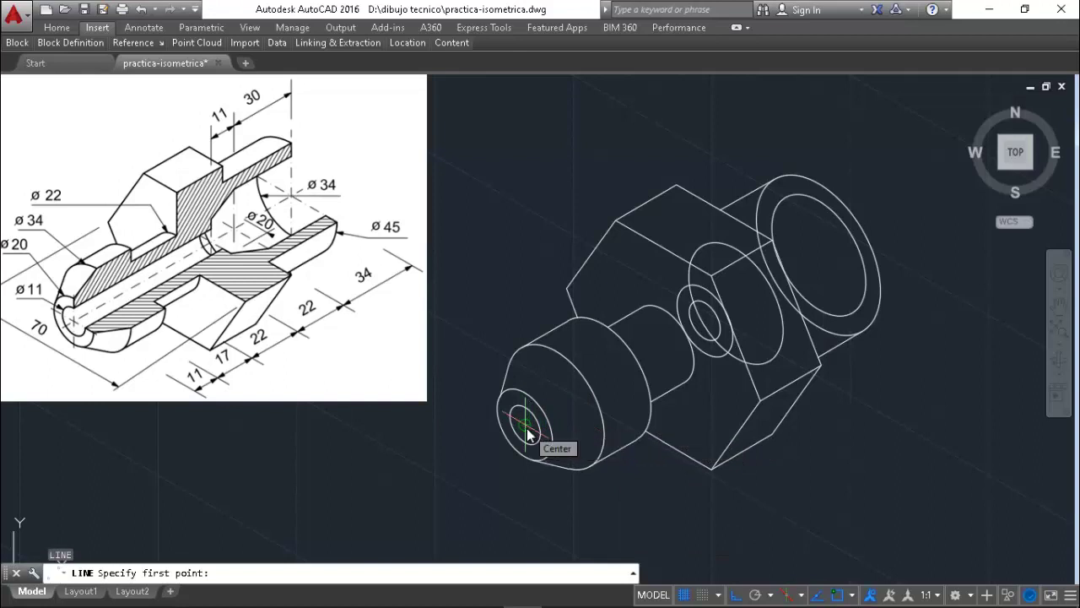
click(527, 428)
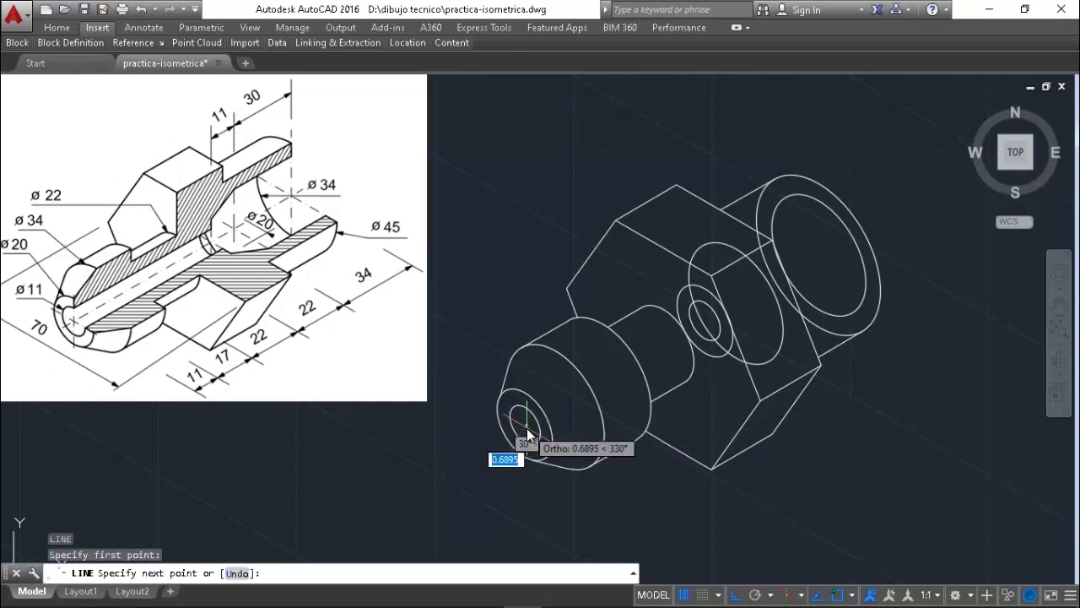
click(535, 382)
key(Return)
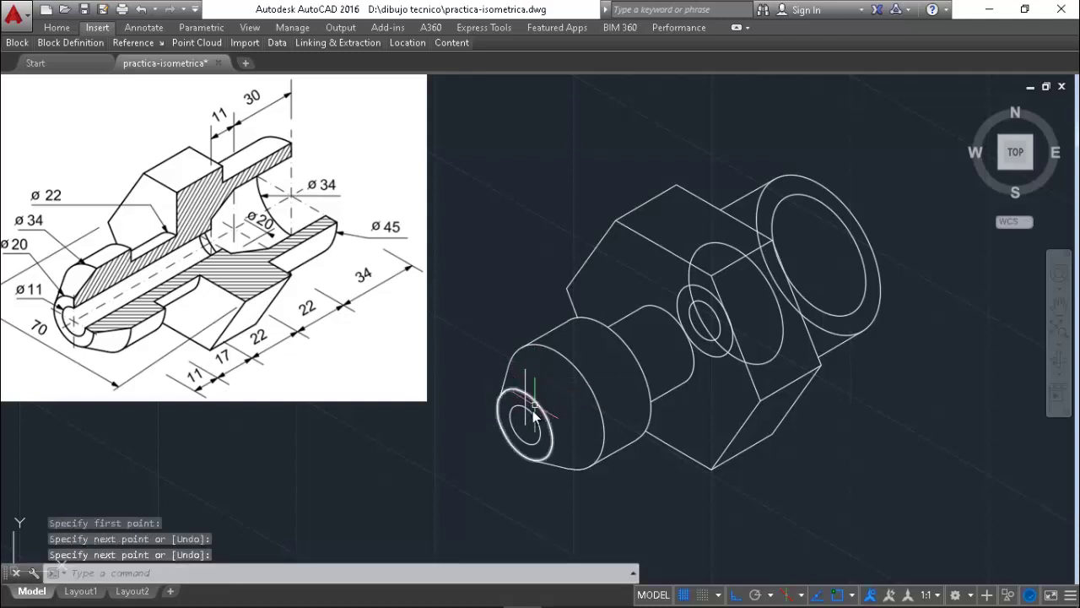
key(Return)
click(524, 423)
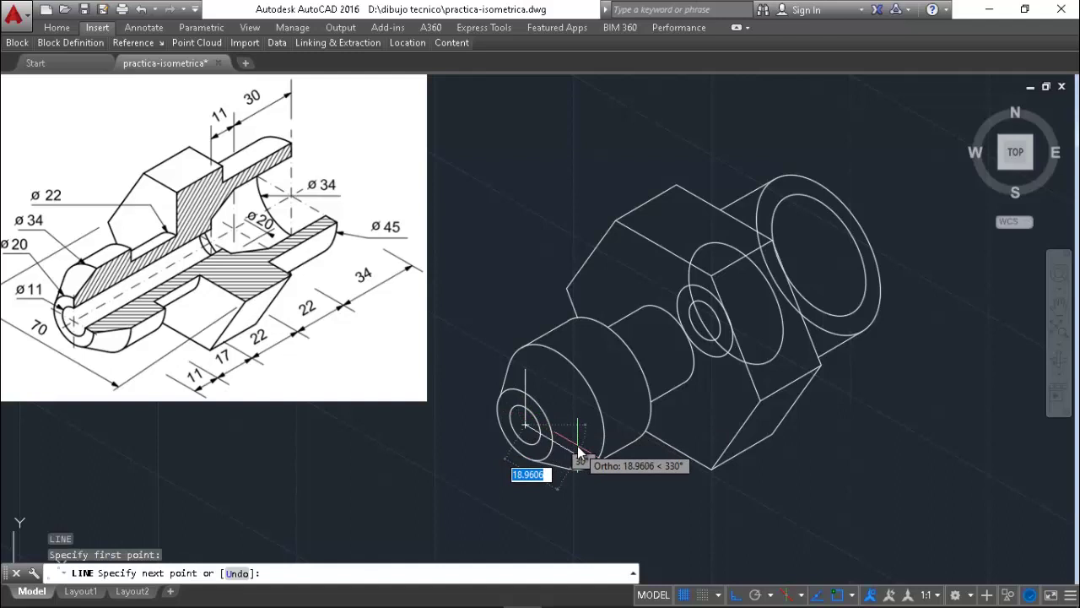
click(577, 445)
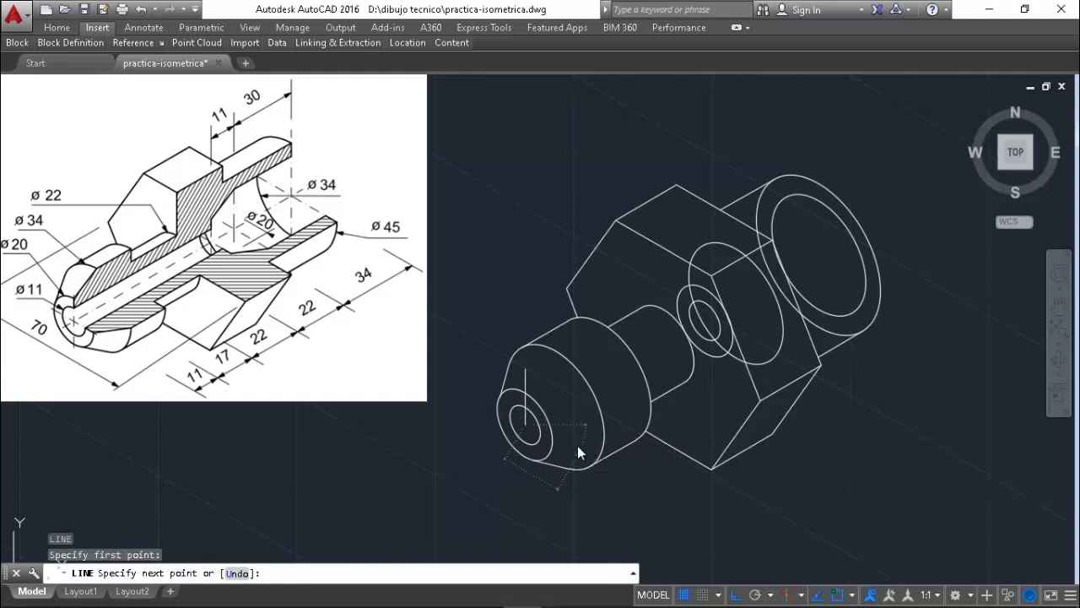
key(Return)
text(TR)
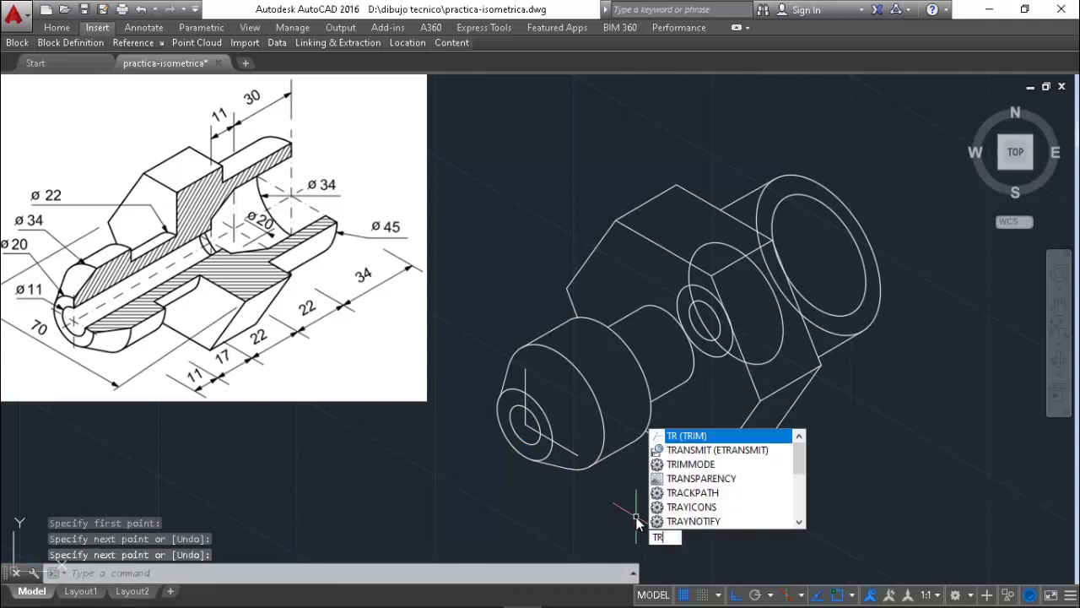
- Trim the excess line ends and cut a quarter from both hole circles
key(Return)
key(Return)
click(526, 378)
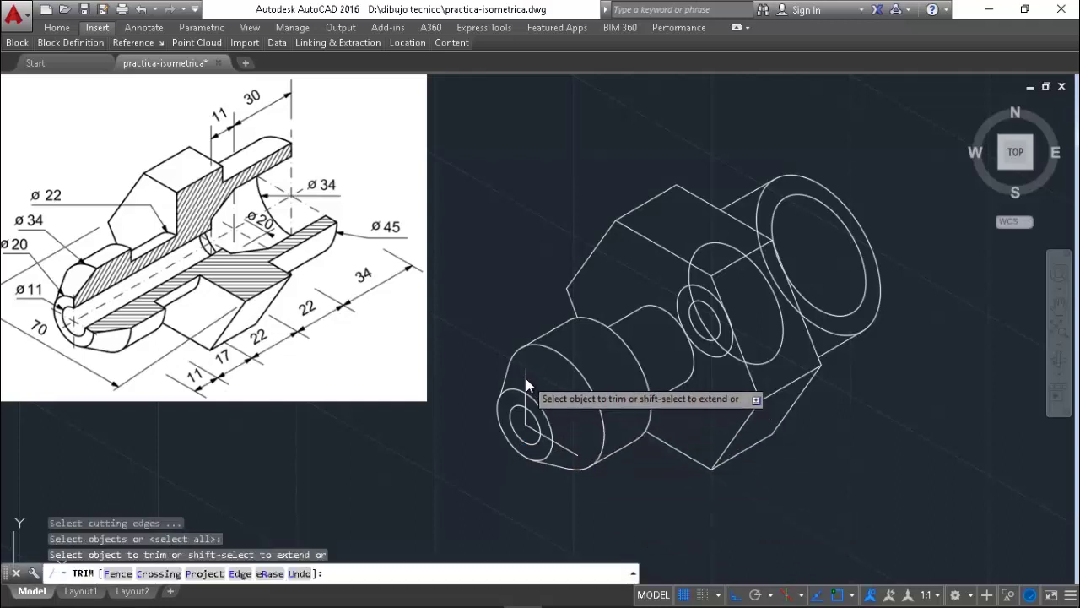
click(567, 452)
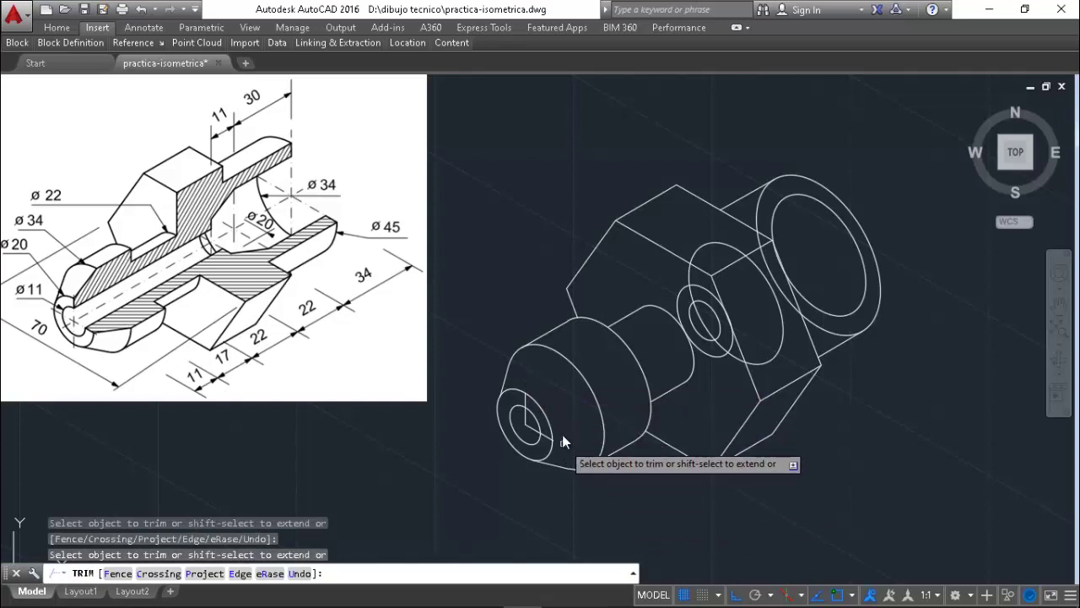
click(537, 422)
click(537, 422)
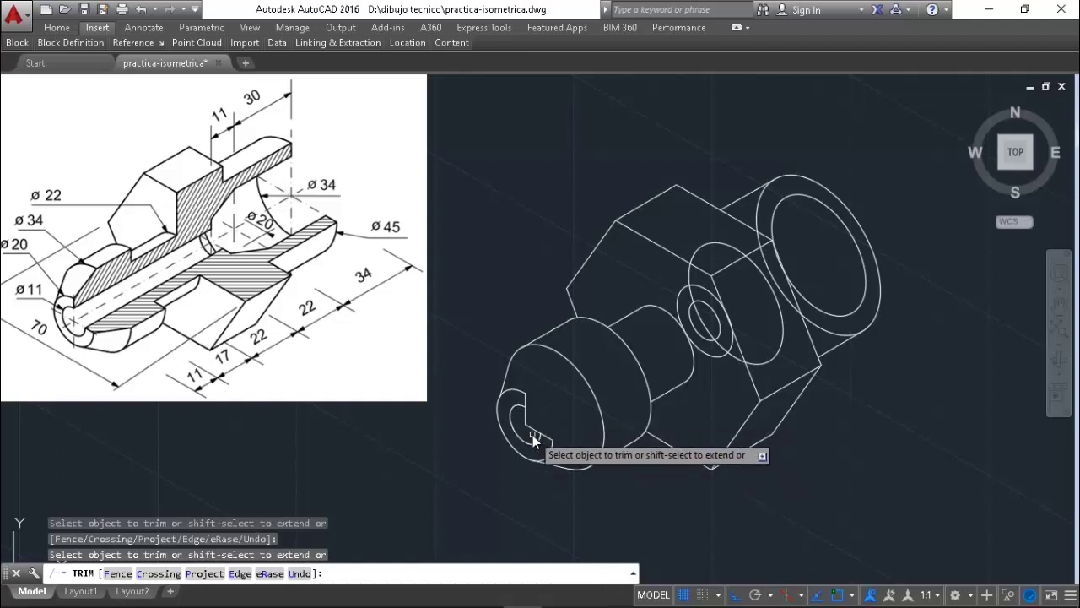
key(Escape)
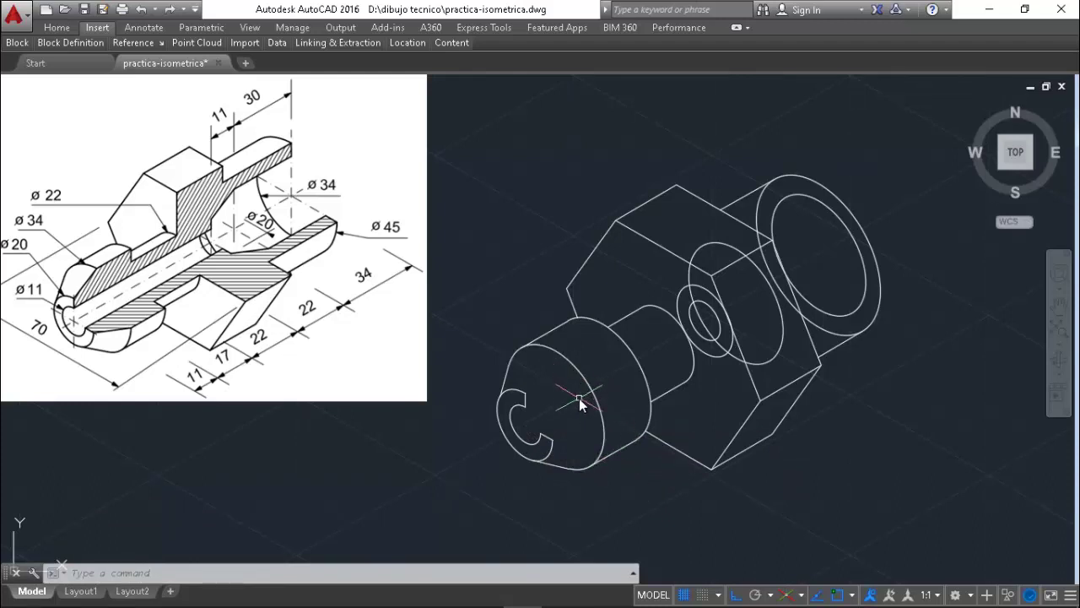
- Draw vertical and 330° lines from the front hole centre to the front cylinder's outer edge
text(l)
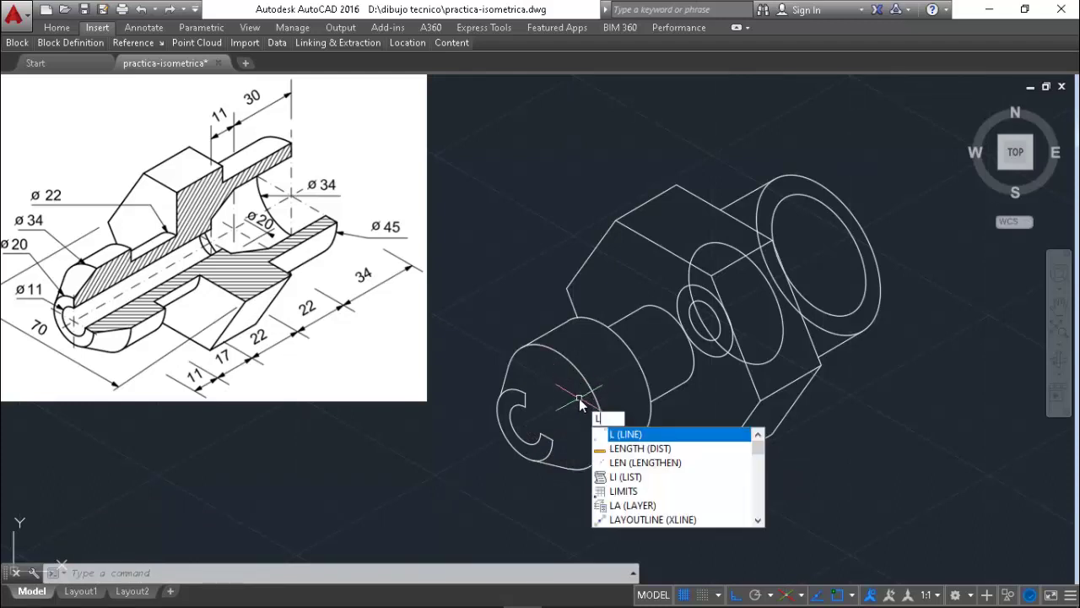
key(Return)
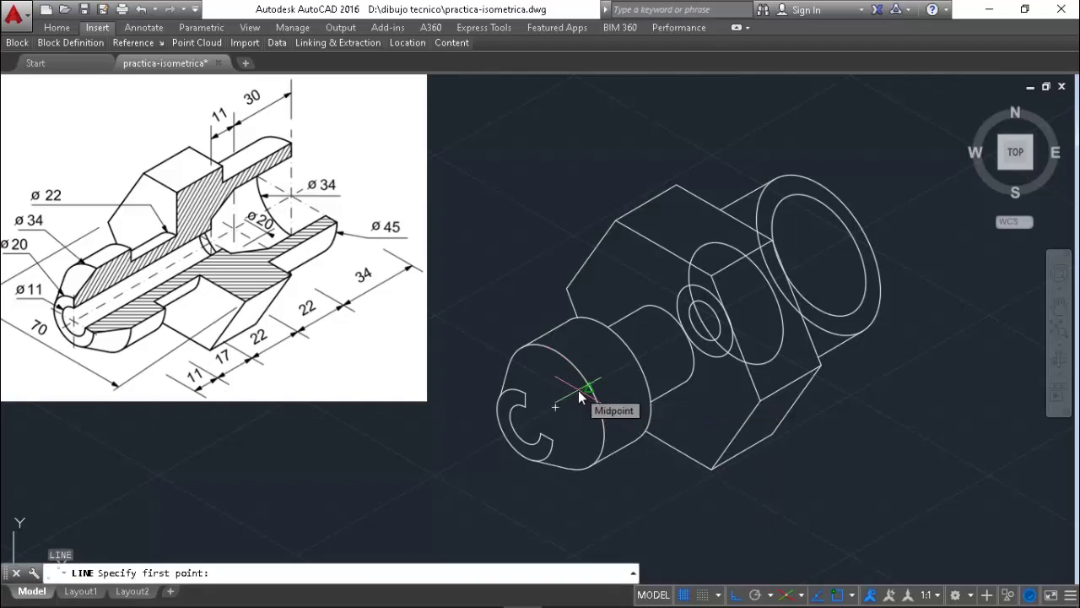
key(F5)
key(F5)
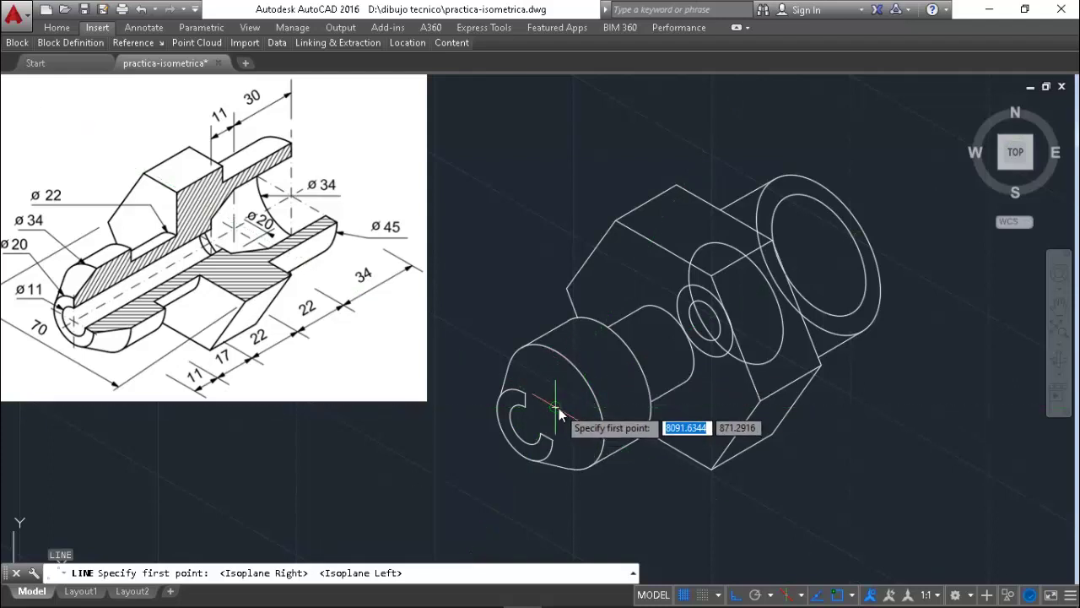
click(558, 408)
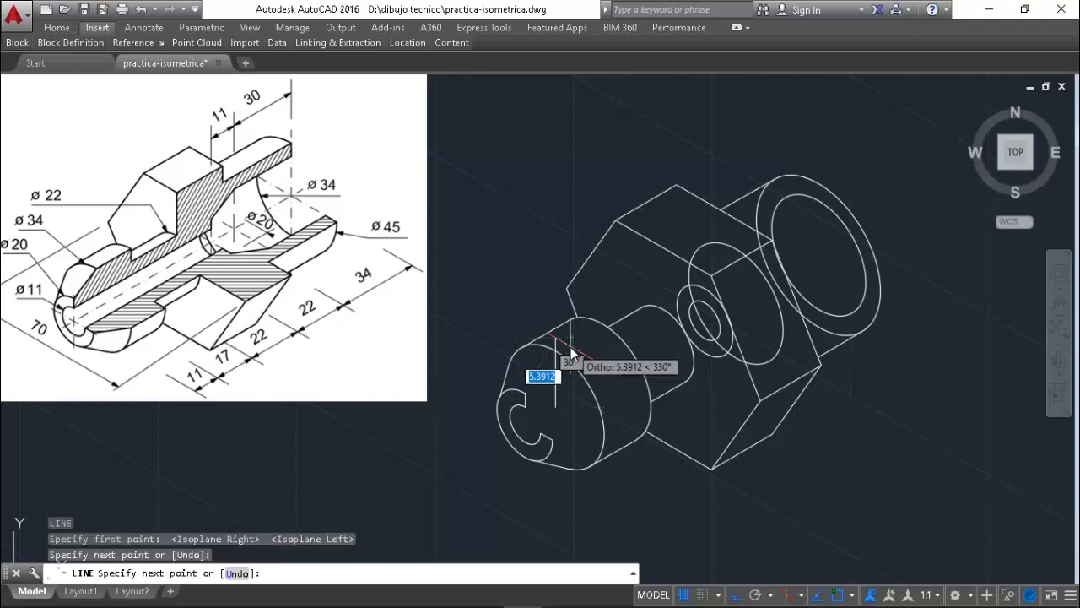
click(571, 346)
key(Return)
key(Return)
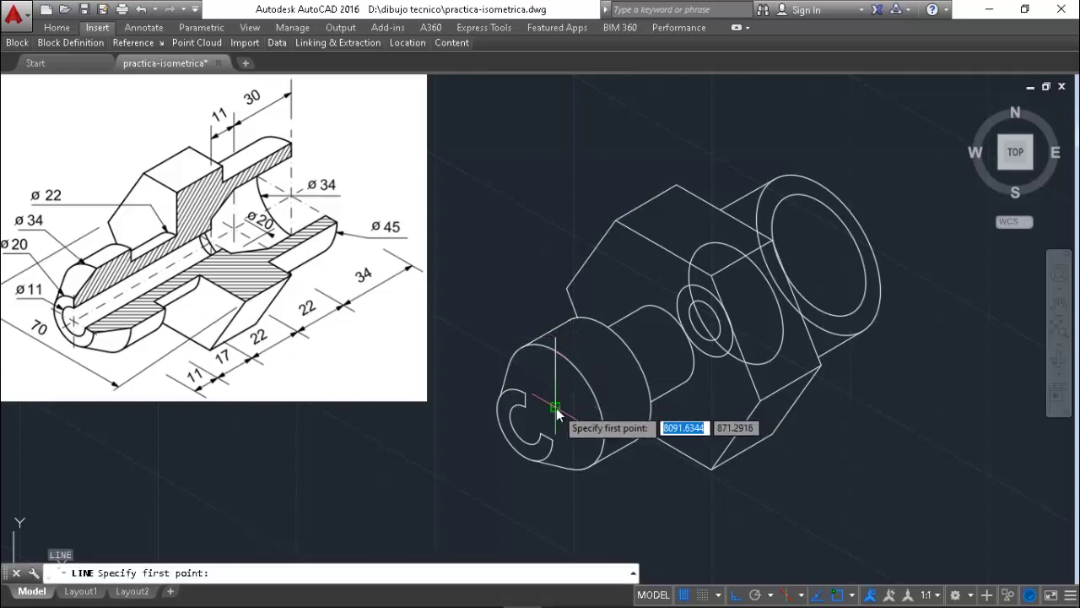
click(556, 408)
click(618, 432)
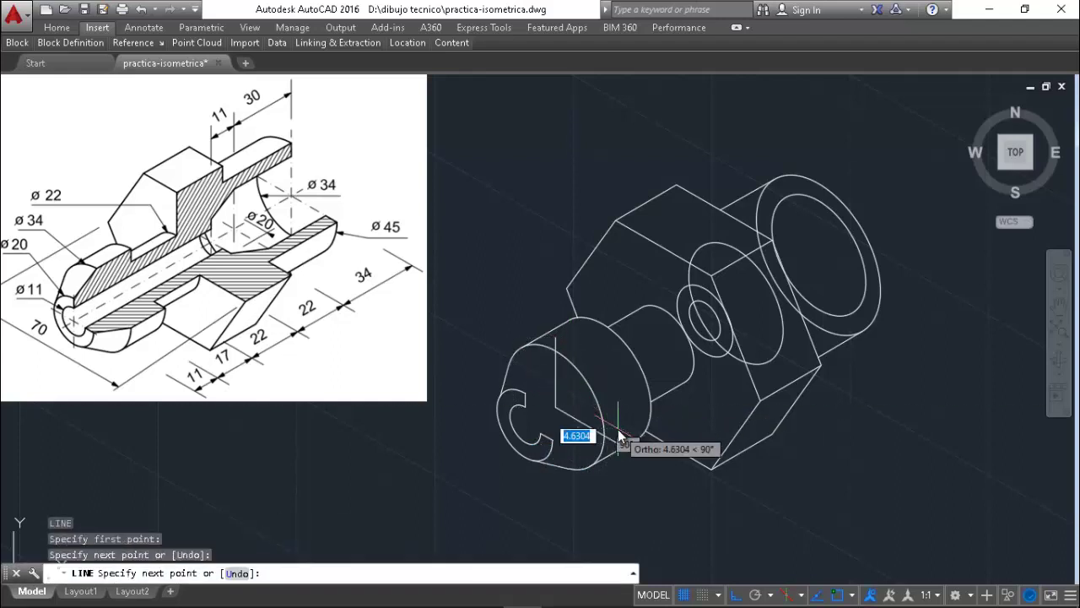
key(Return)
text(TR)
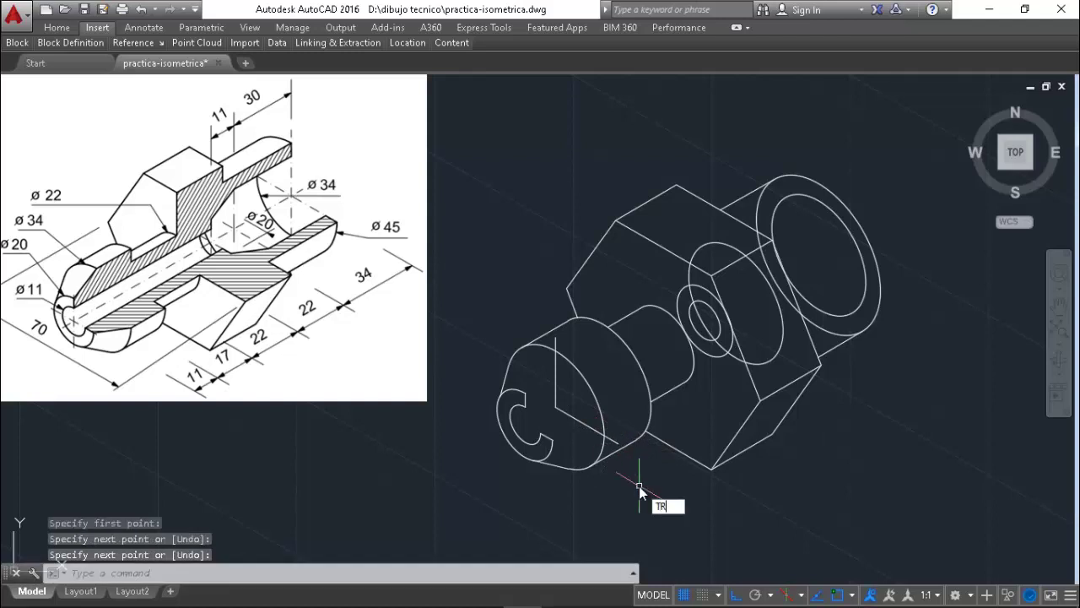
key(Return)
key(Return)
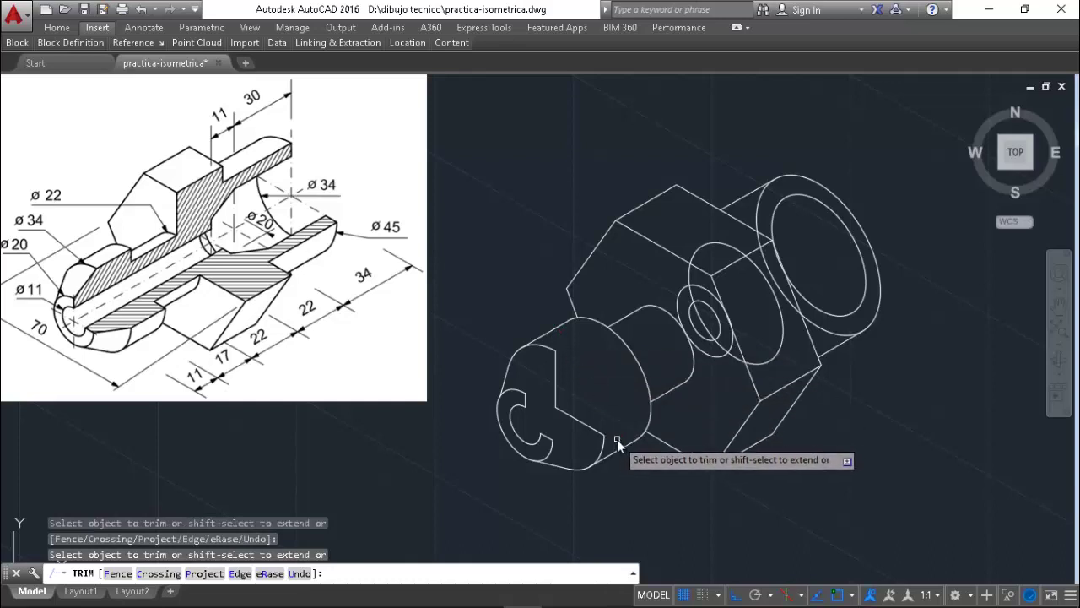
key(Return)
key(Return)
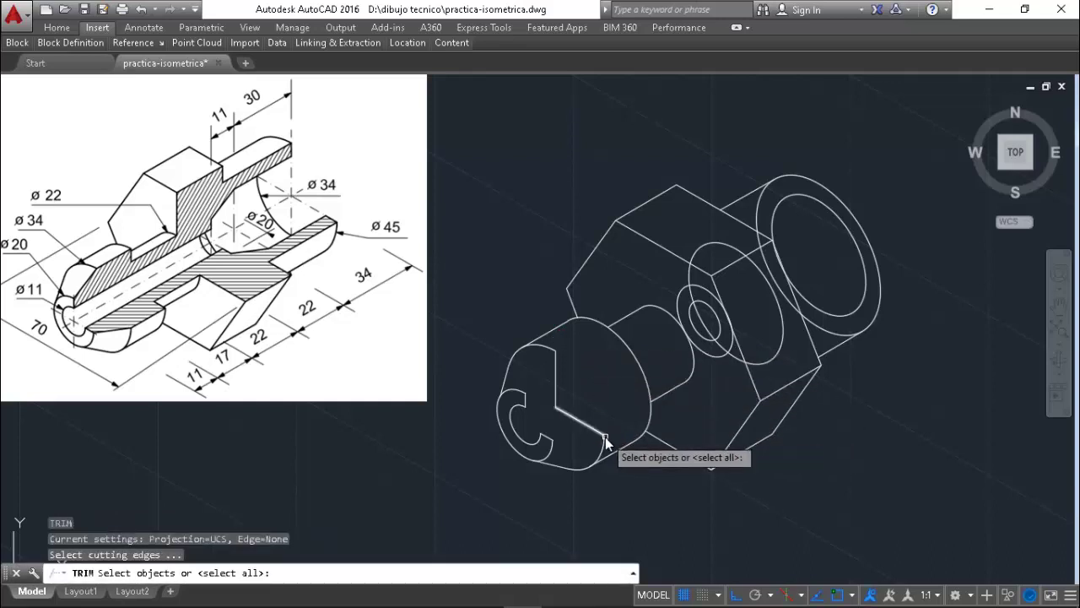
key(Escape)
key(Escape)
- Draw a 150° line across the front face and a vertical line down from an existing endpoint
text(l)
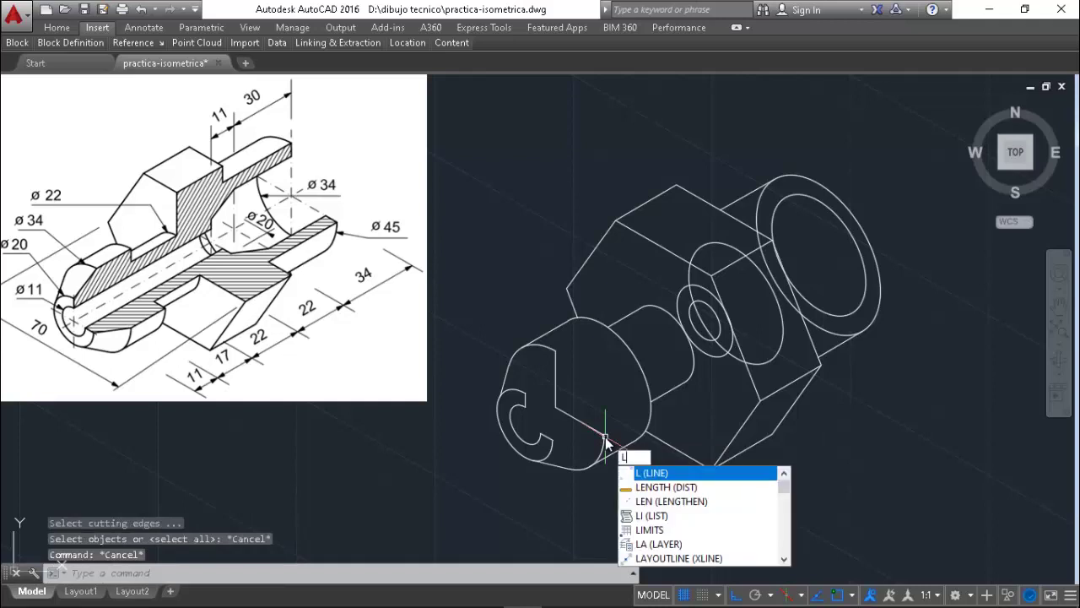
key(Return)
click(603, 437)
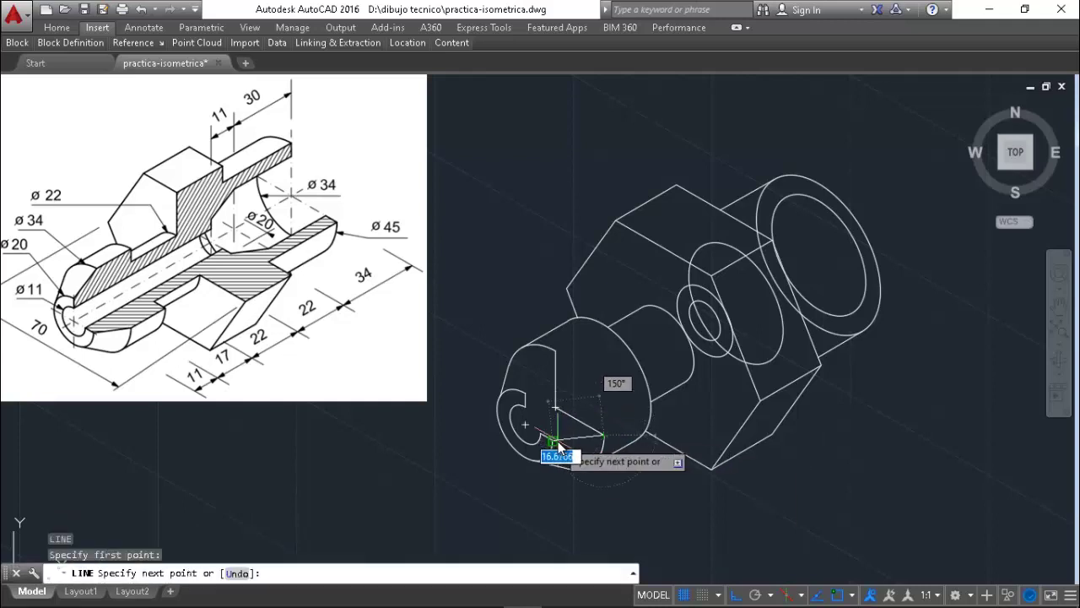
click(564, 440)
key(Return)
key(Return)
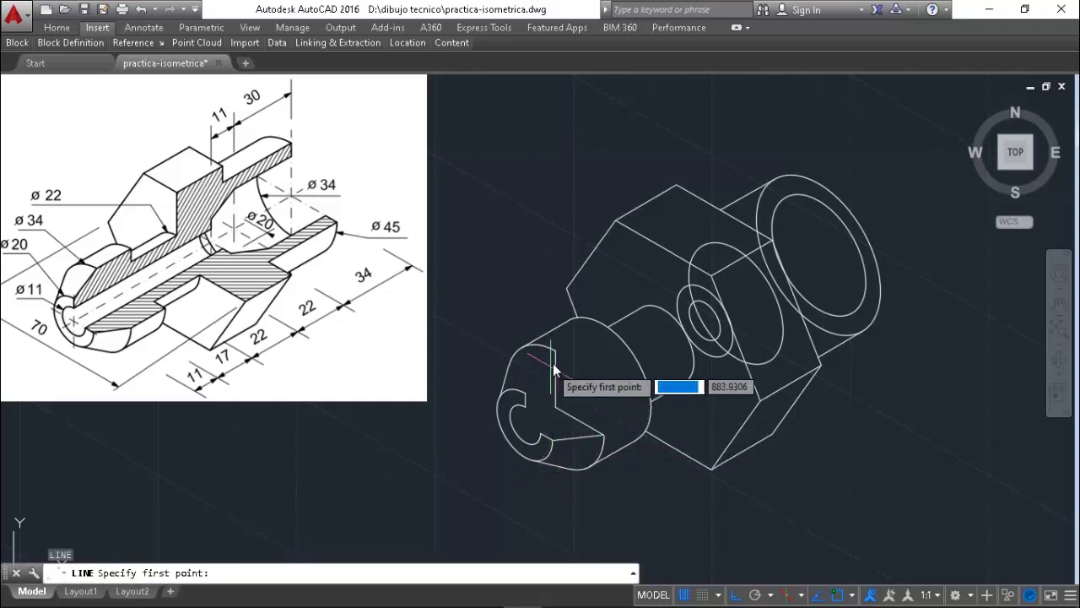
click(554, 349)
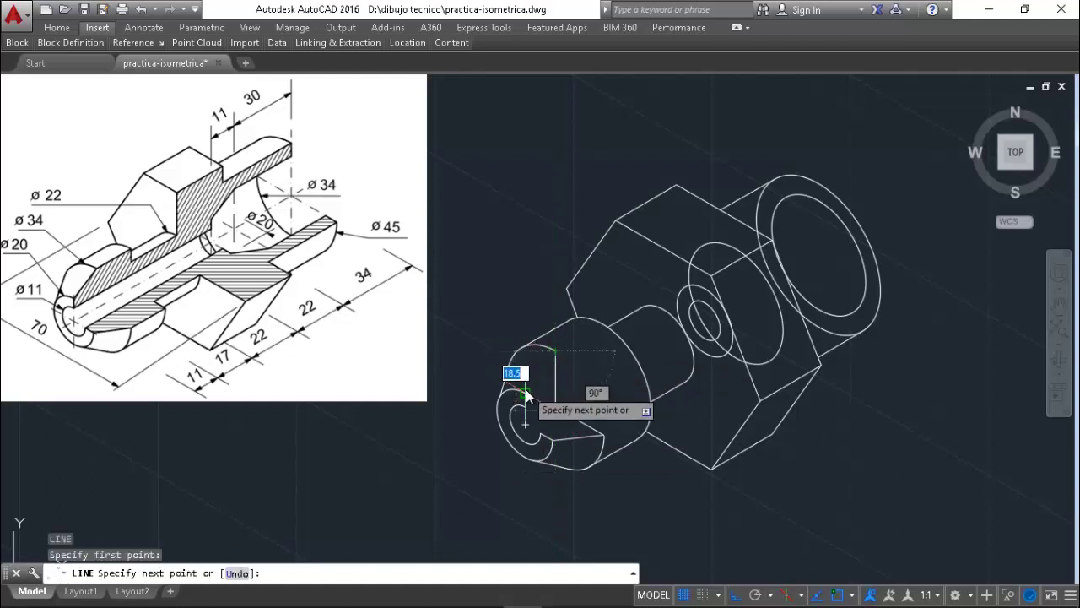
click(525, 389)
key(Return)
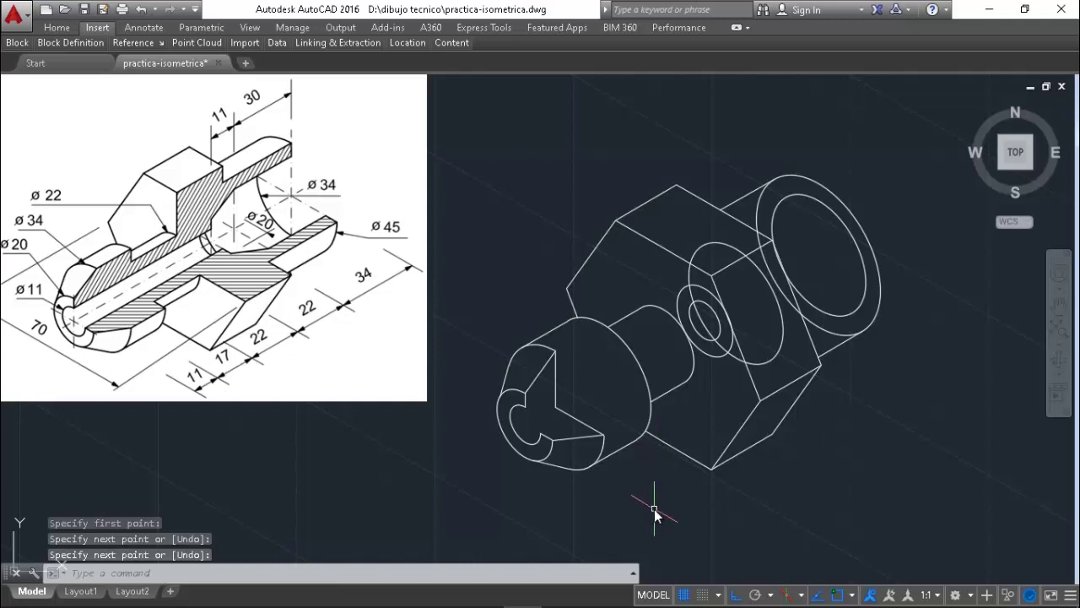
- Draw the receding 30° line back along the front cylinder in the top isoplane
text(l)
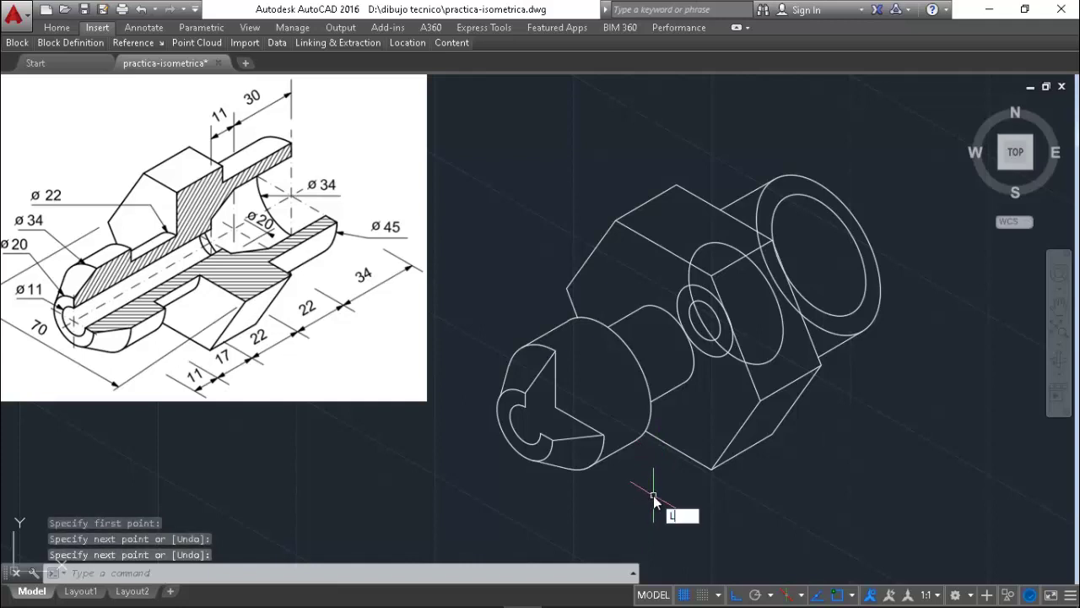
key(Return)
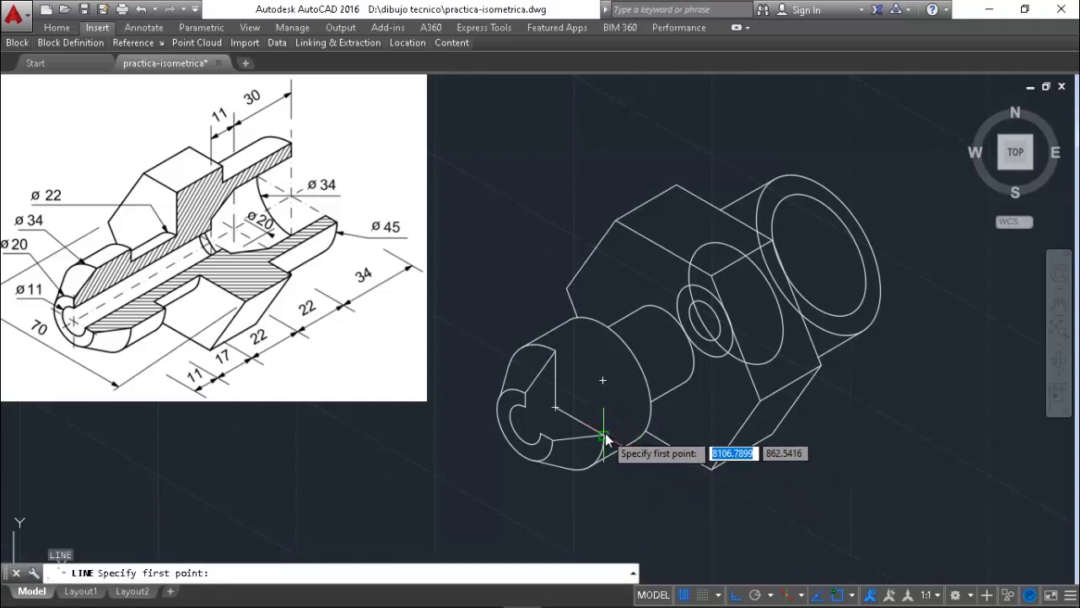
click(605, 435)
key(F5)
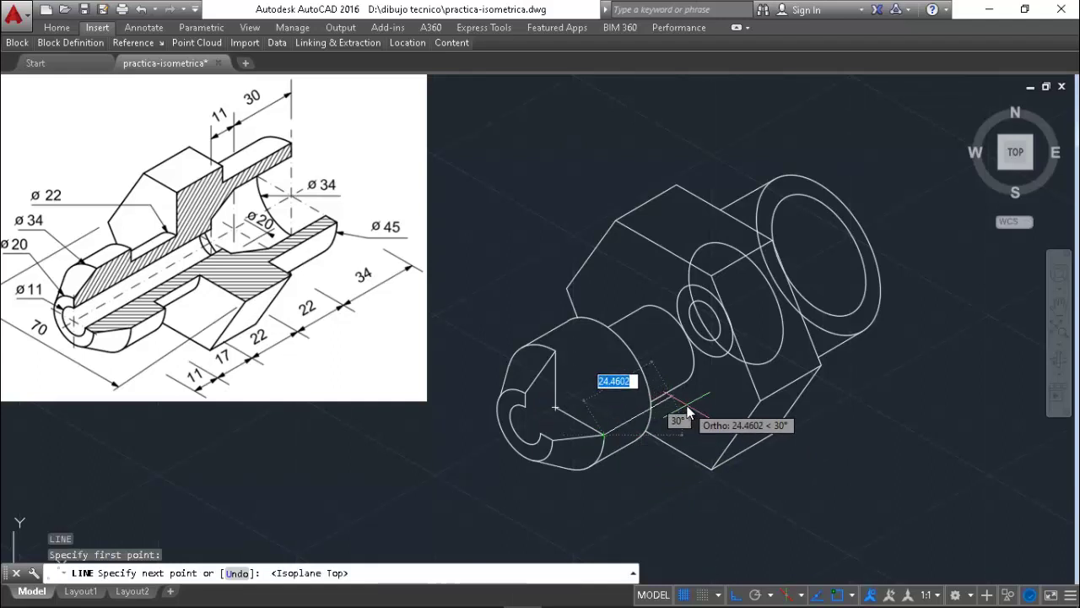
click(688, 412)
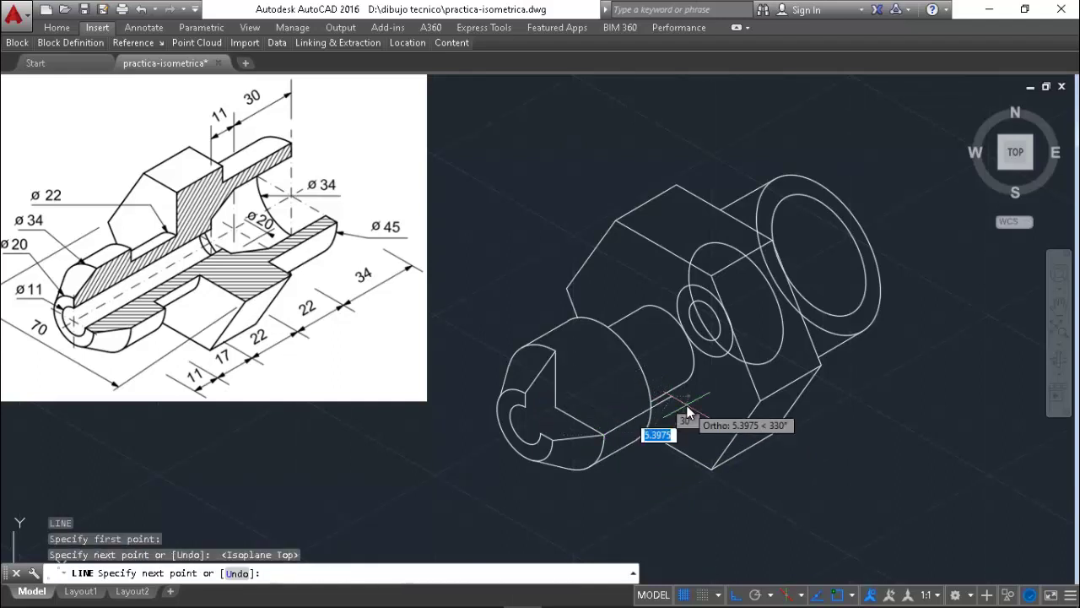
key(Return)
key(Return)
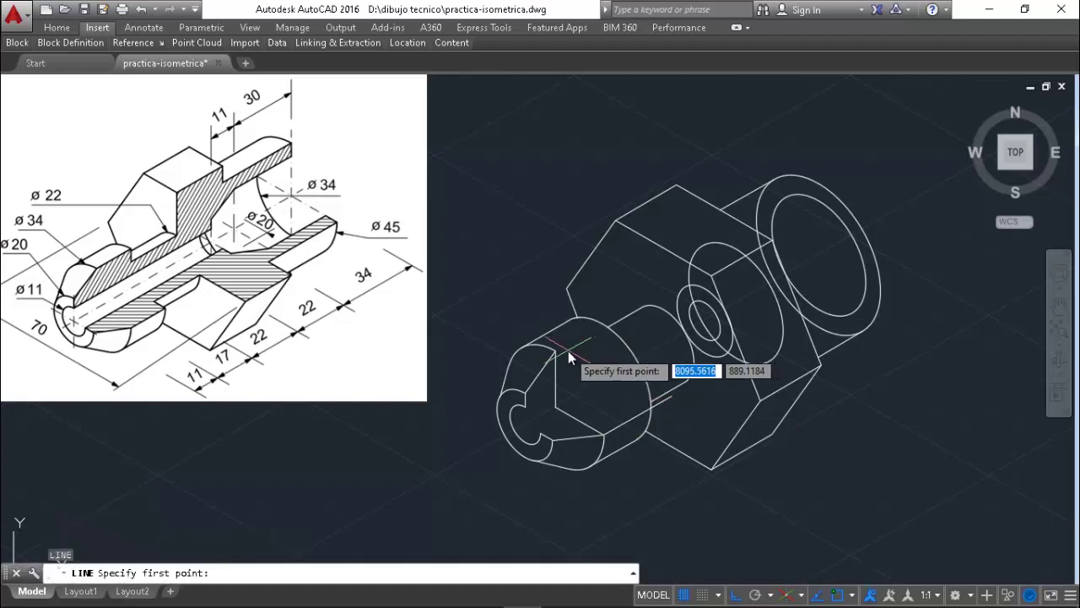
click(556, 349)
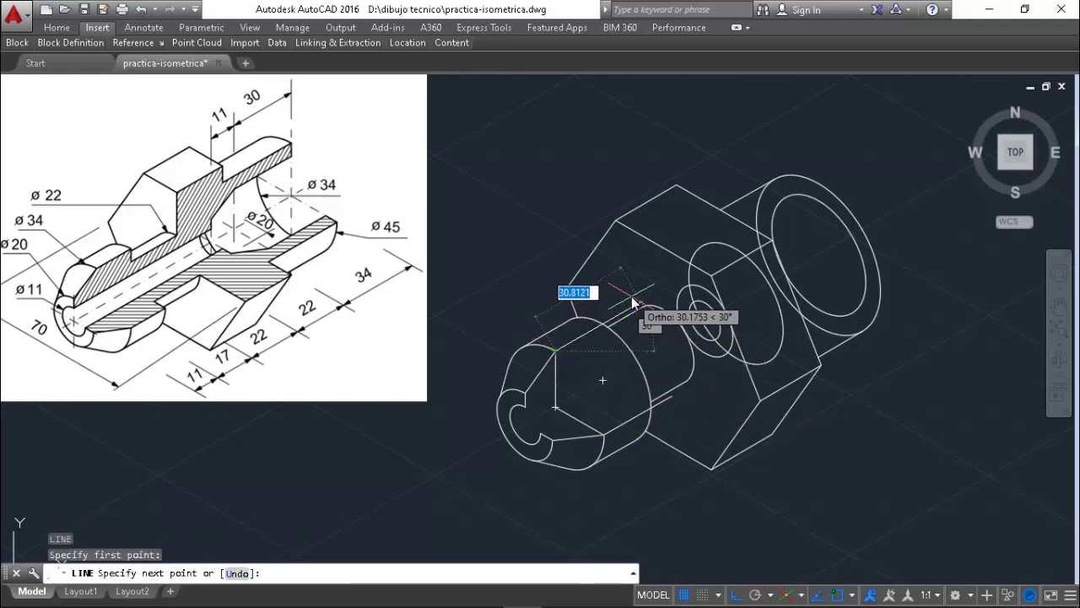
click(633, 301)
key(Escape)
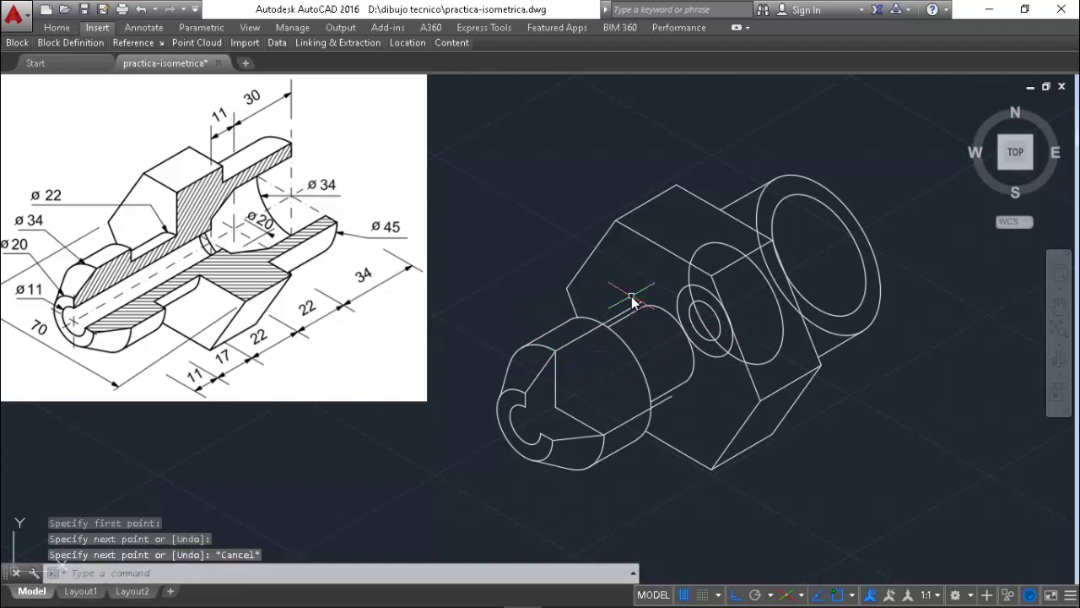
- Erase the stray vertical and diagonal edges on the front end
key(Return)
key(Return)
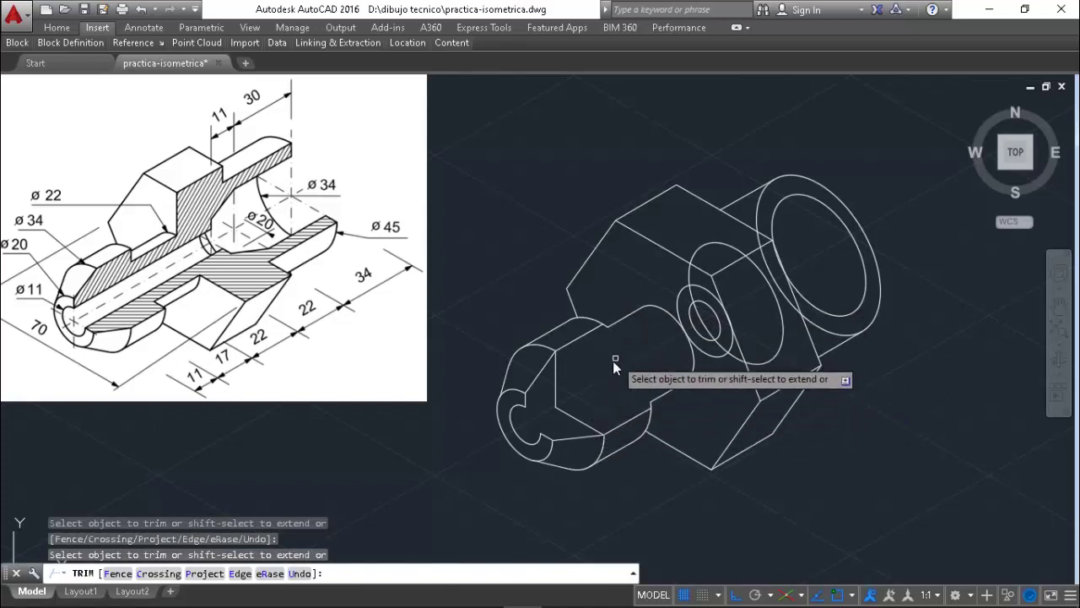
key(Escape)
click(556, 387)
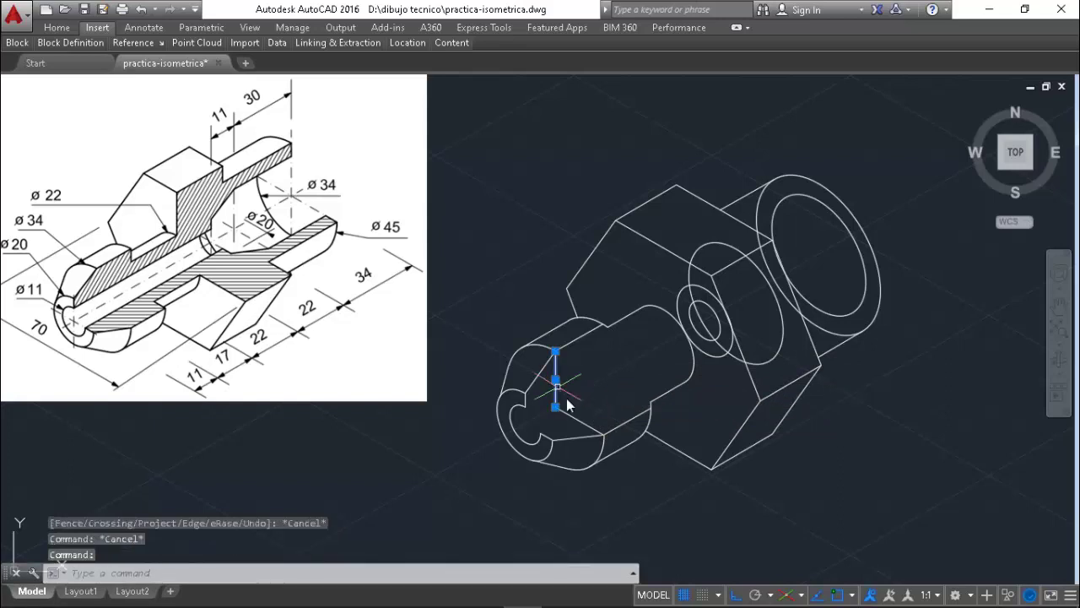
click(573, 417)
key(Delete)
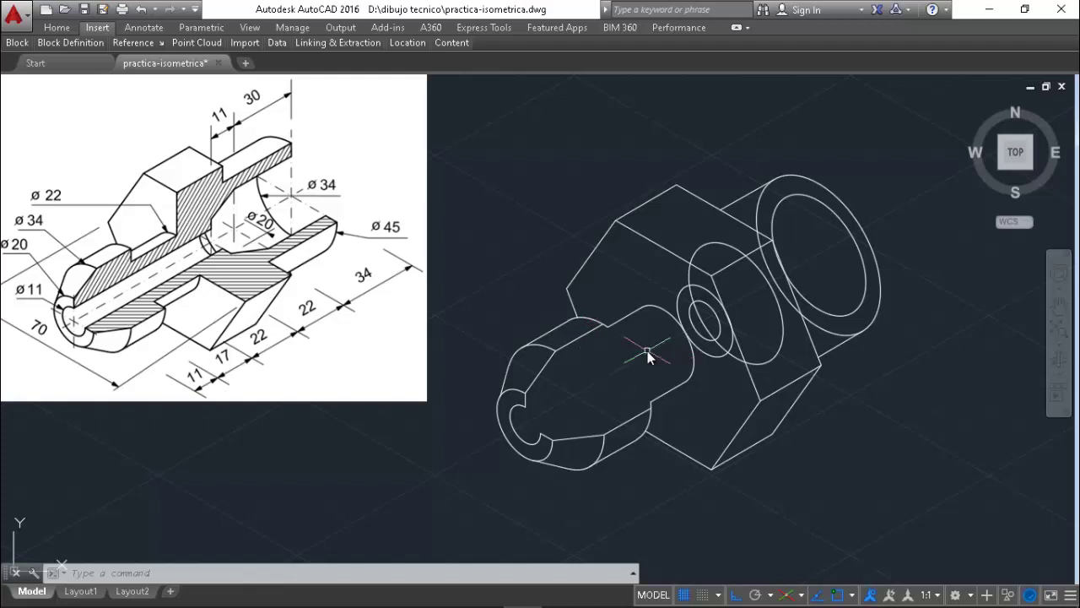
text(L)
- Draw the cut edge line and a vertical edge upward in the right isoplane
key(Return)
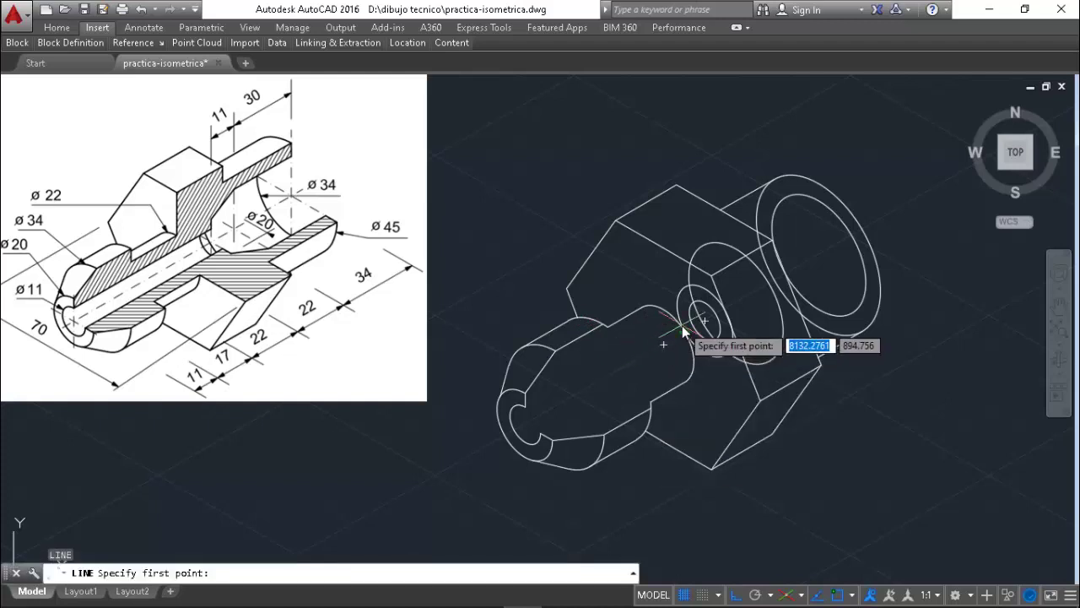
click(662, 346)
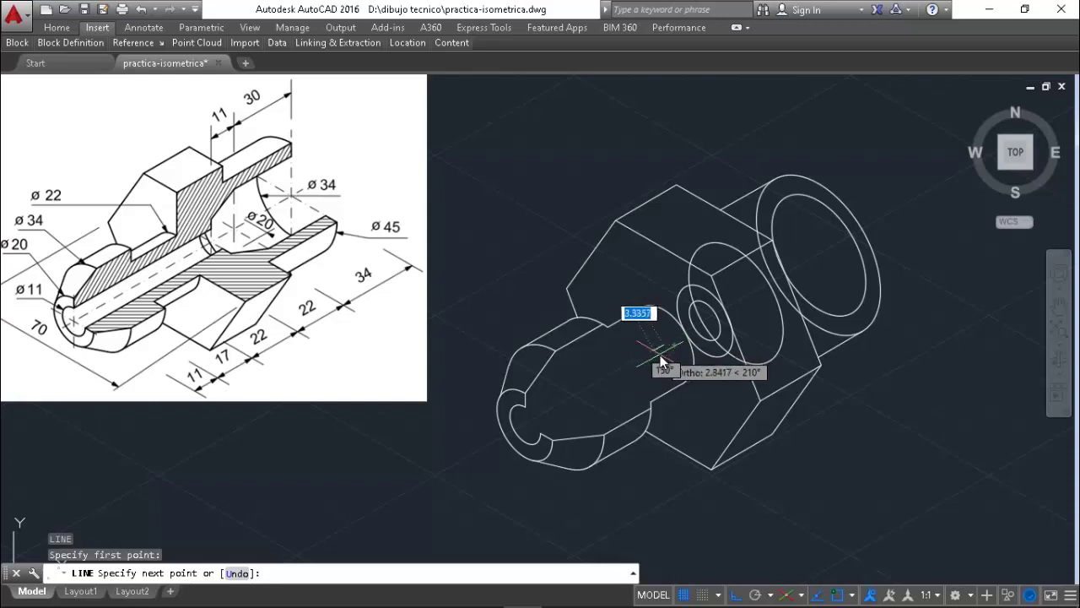
click(715, 379)
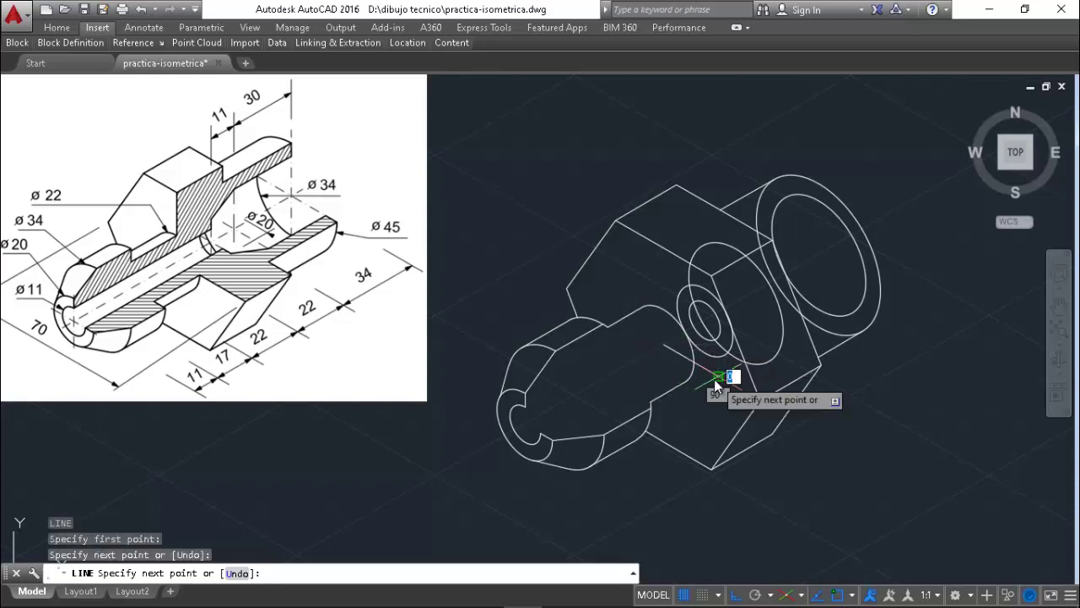
key(Return)
key(Return)
click(663, 345)
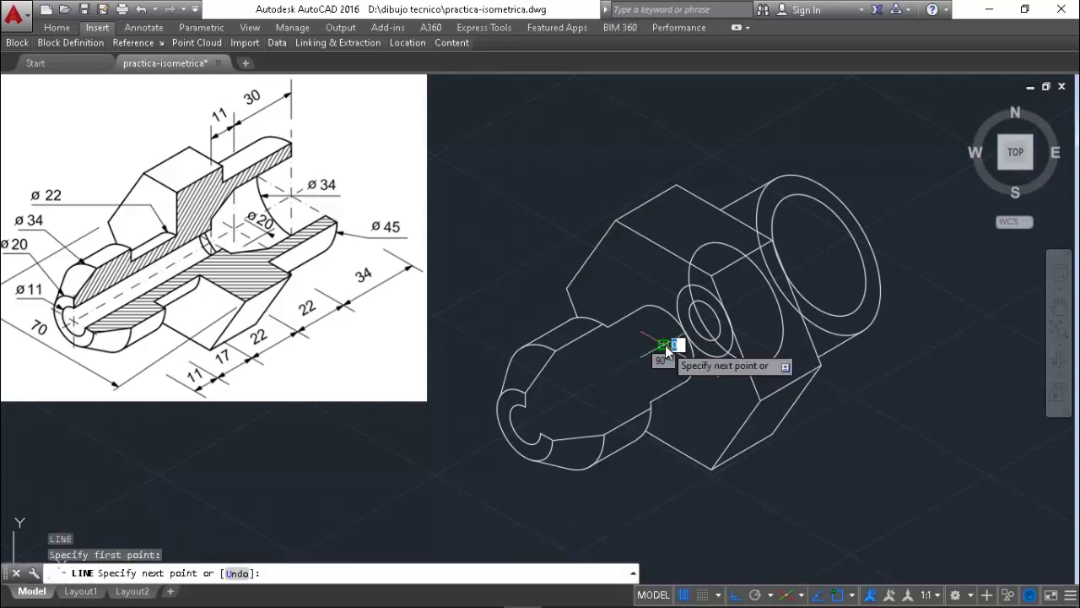
key(F5)
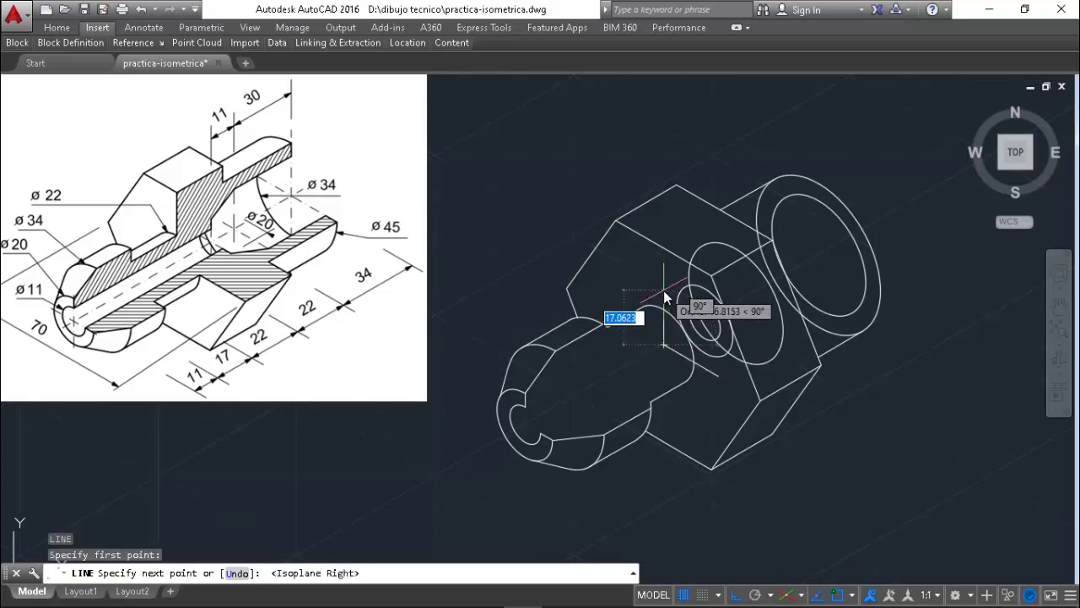
click(664, 288)
key(Escape)
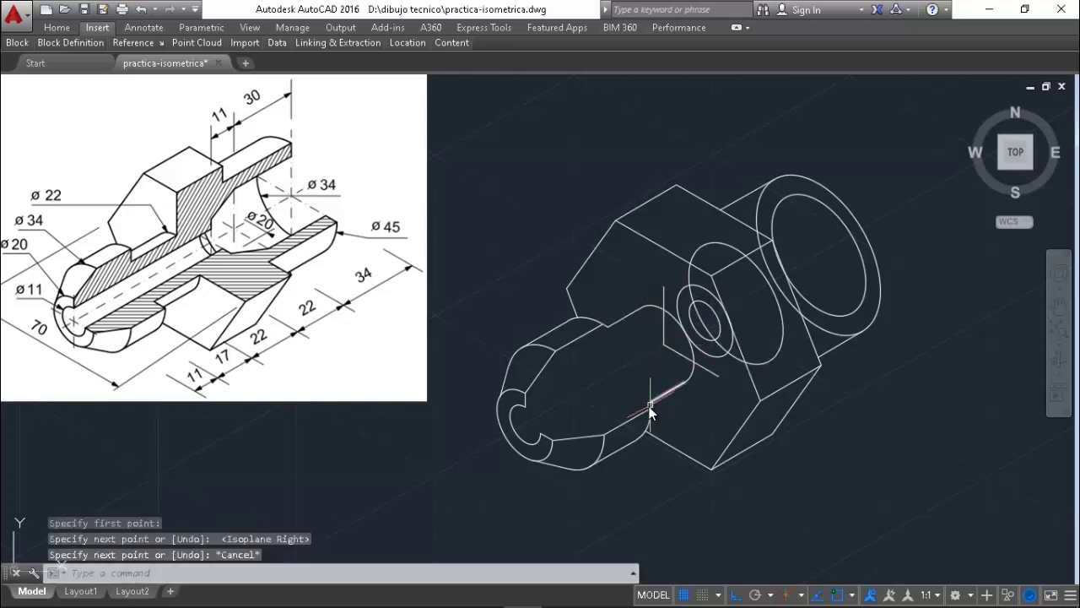
text(TR)
- Trim the overhanging vertical and diagonal pieces beside the small bore
key(Return)
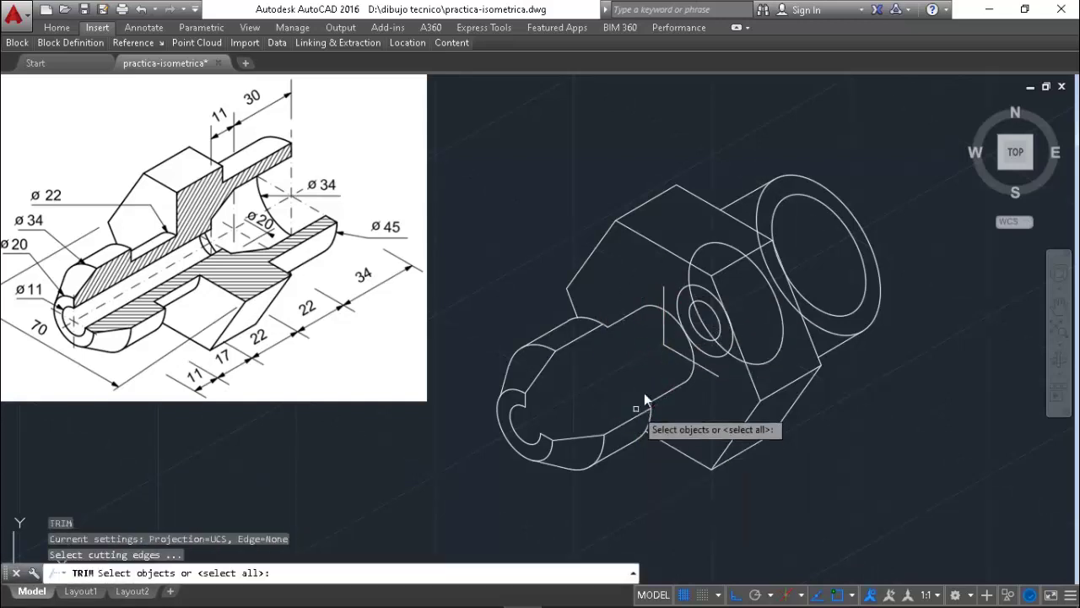
key(Return)
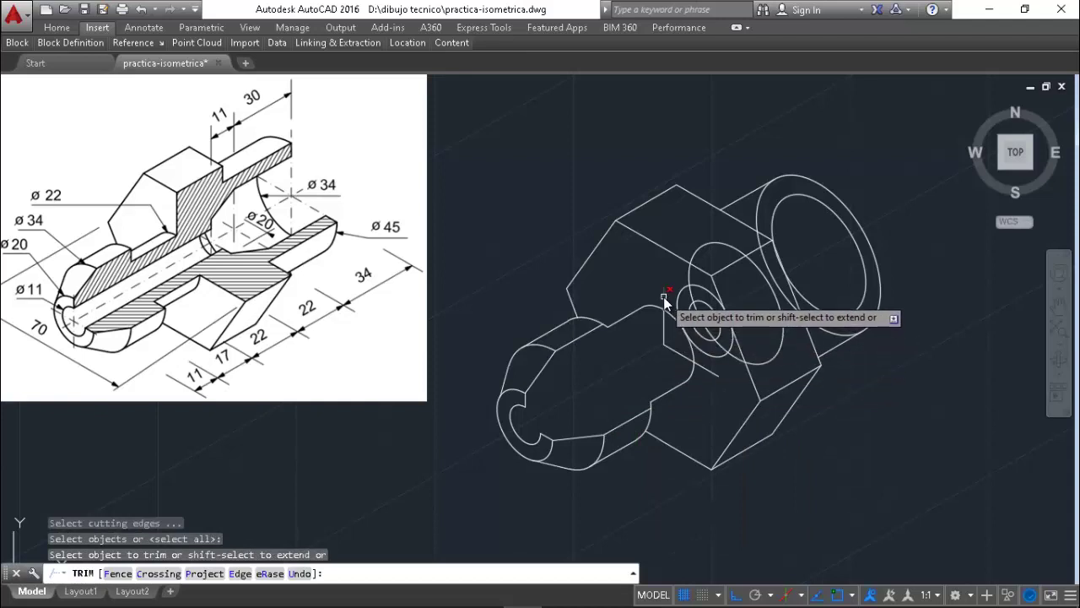
click(664, 297)
click(706, 370)
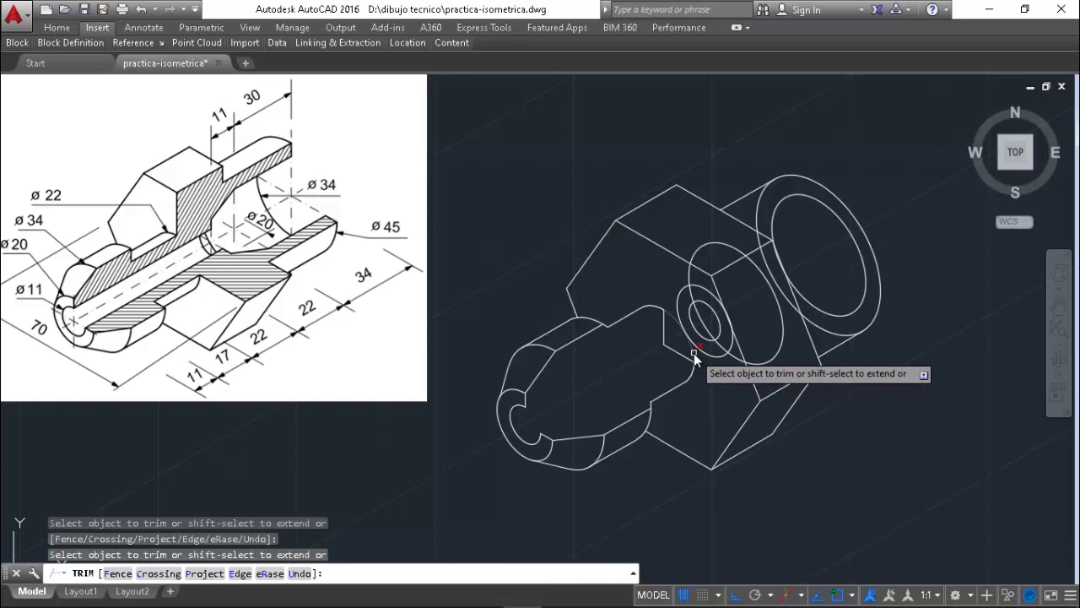
click(693, 353)
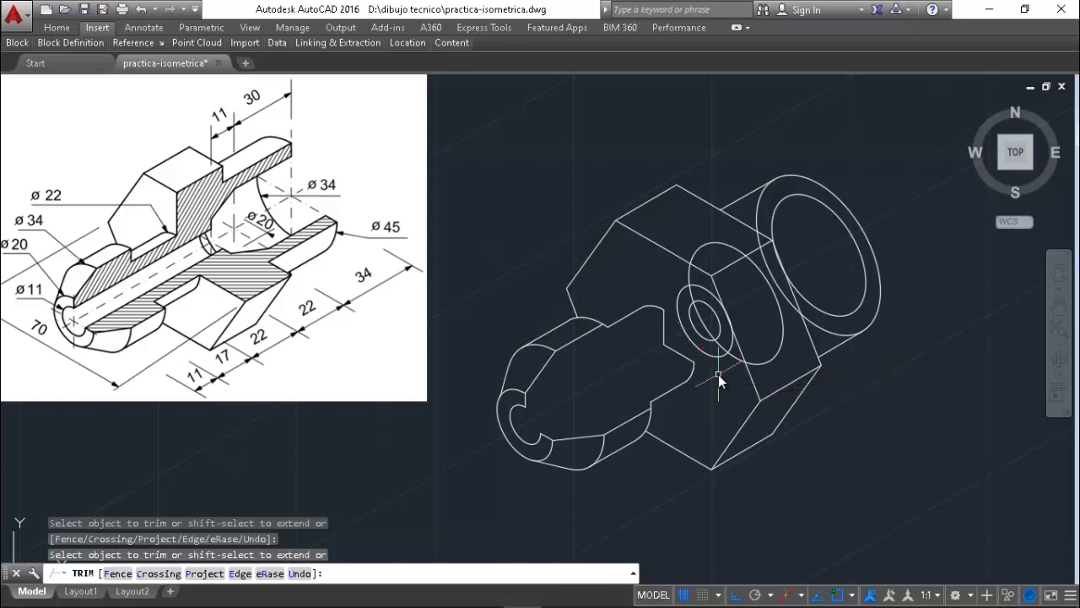
key(Escape)
- Draw two notch edge lines between snapped endpoints on the front cylinder
text(l)
key(Return)
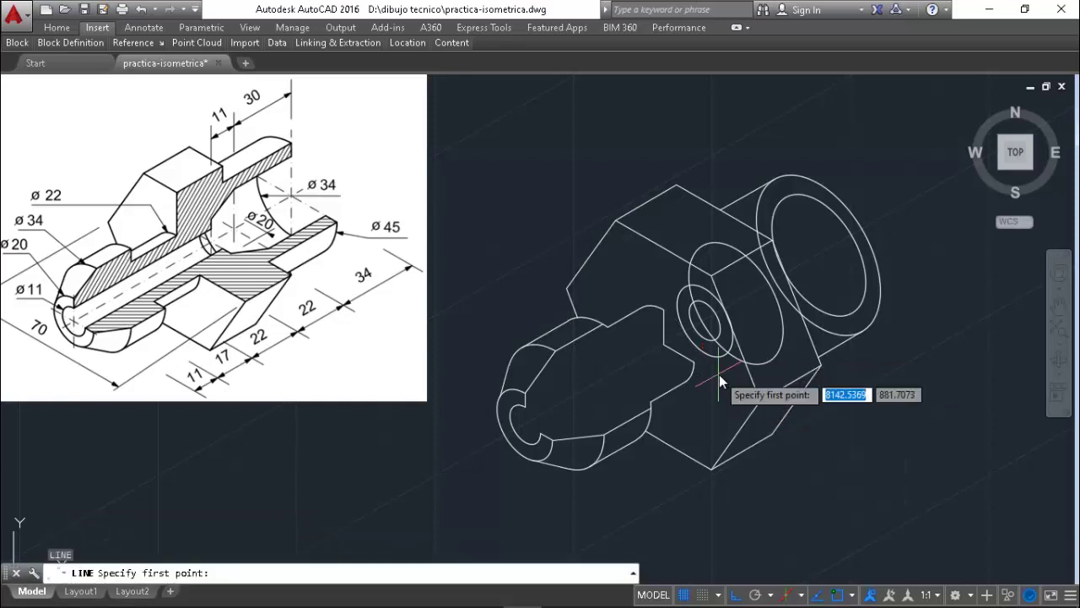
click(663, 311)
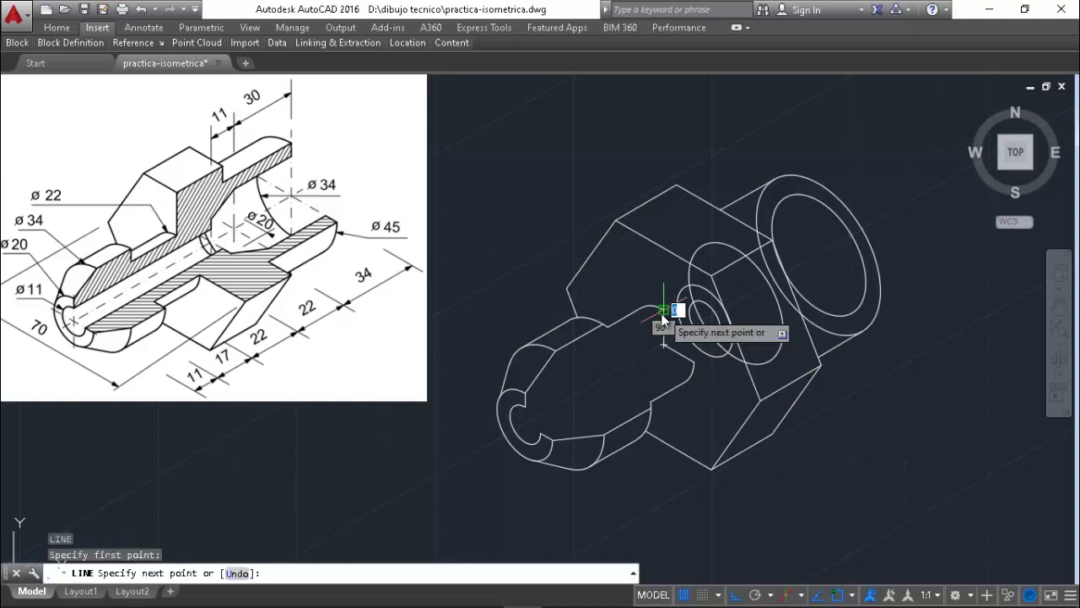
click(602, 346)
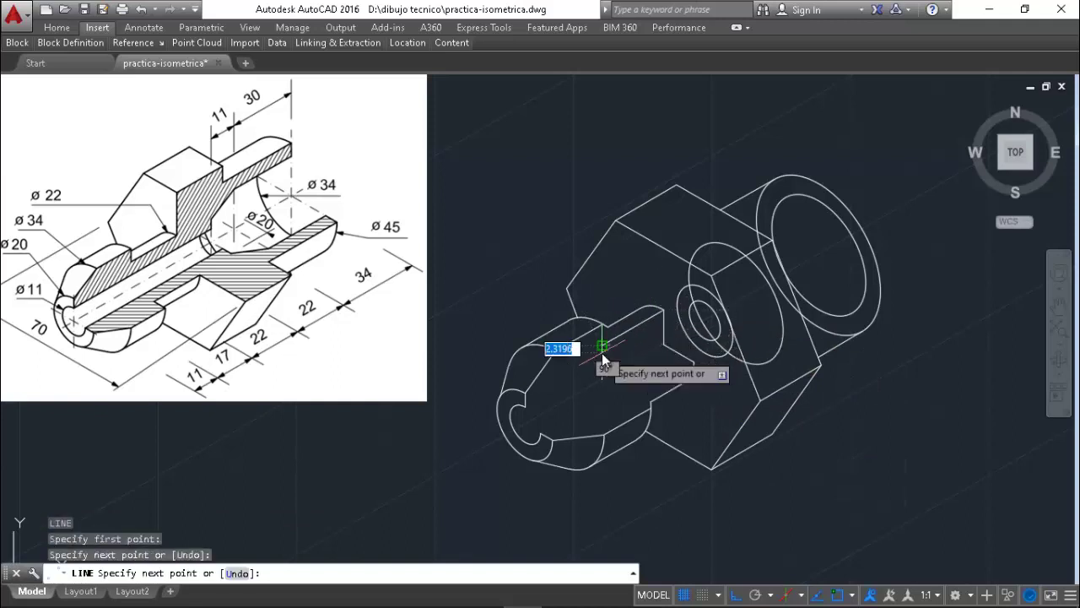
key(Return)
key(Return)
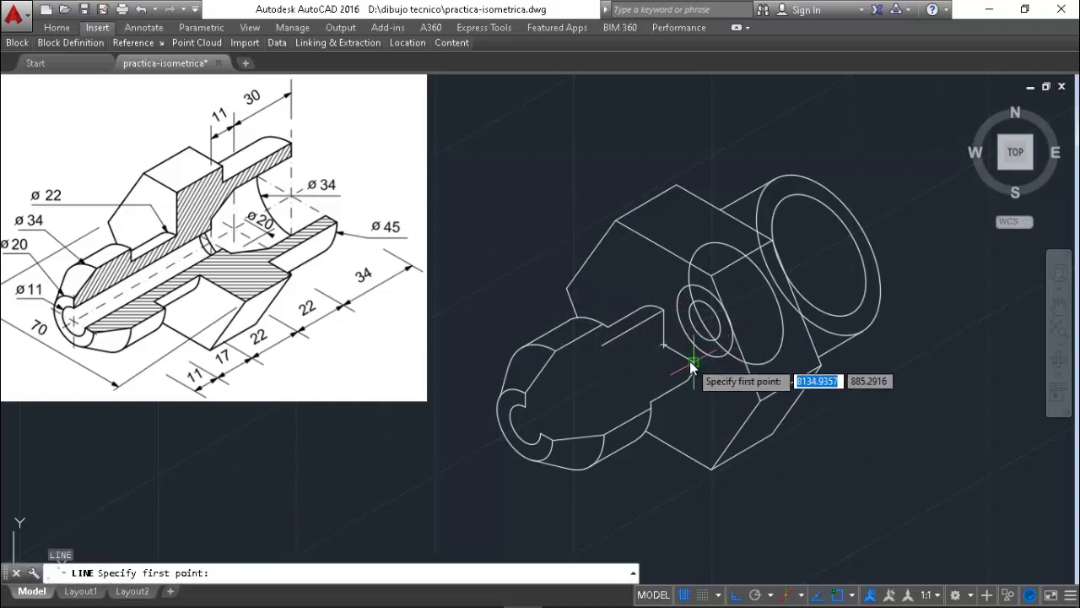
click(689, 363)
click(625, 387)
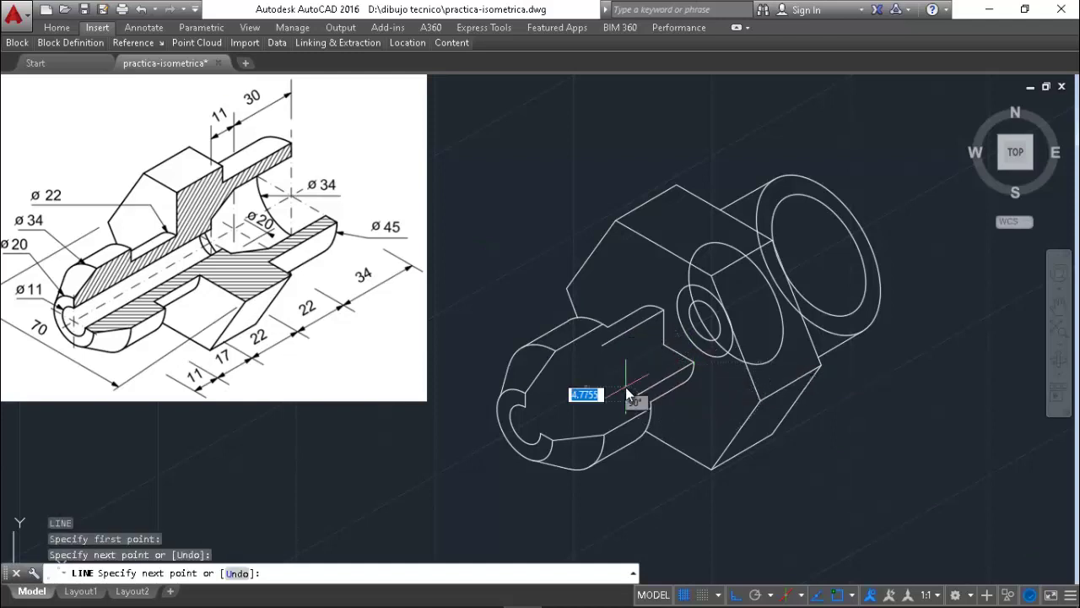
key(Return)
key(Return)
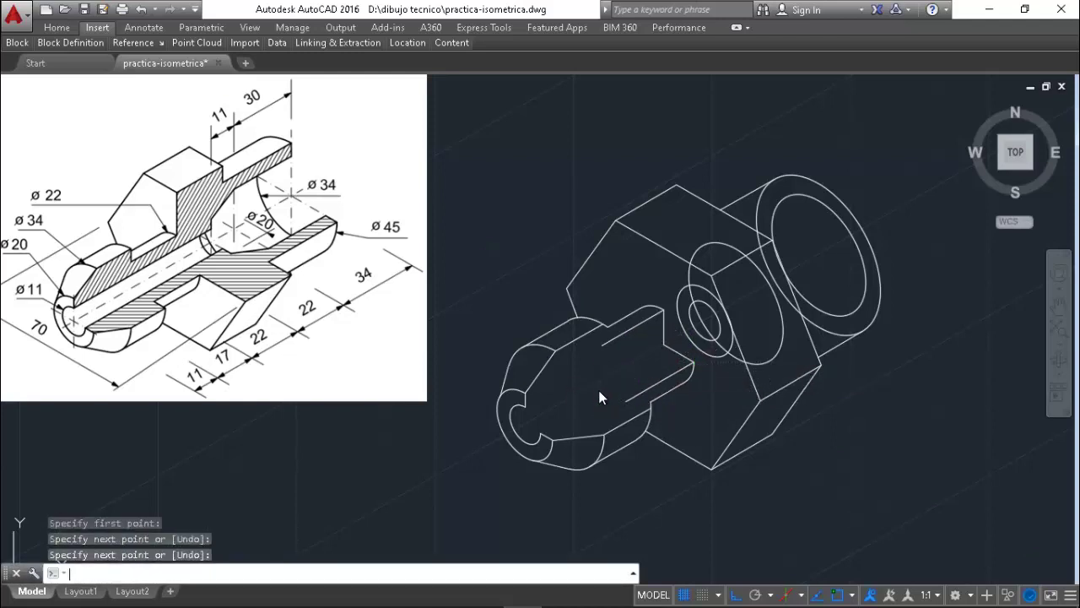
- Add a 150° line in the left isoplane and the notch line, then trim leftovers
click(646, 398)
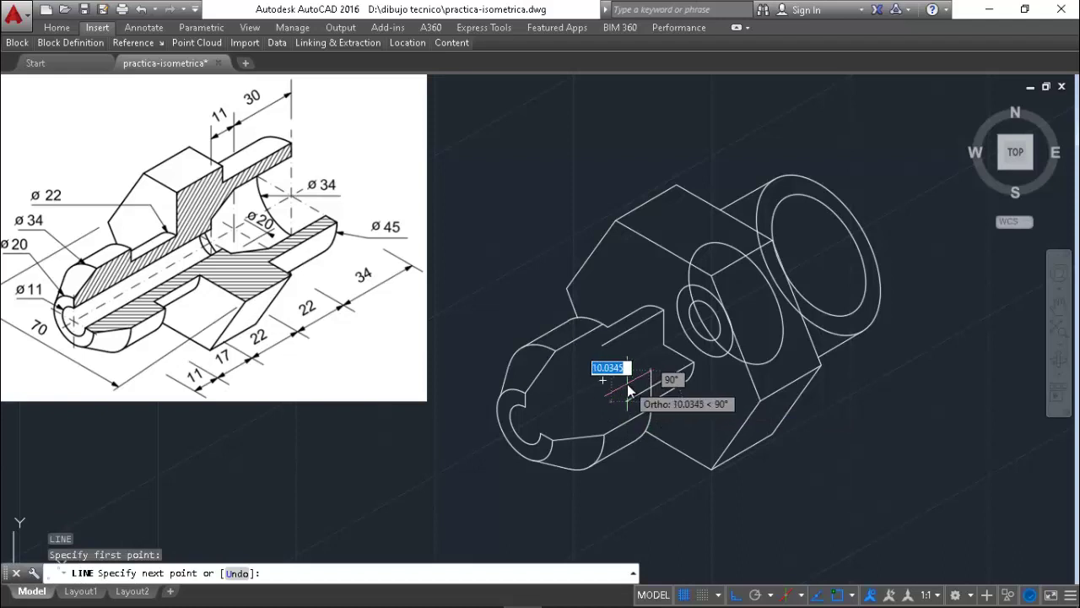
key(F5)
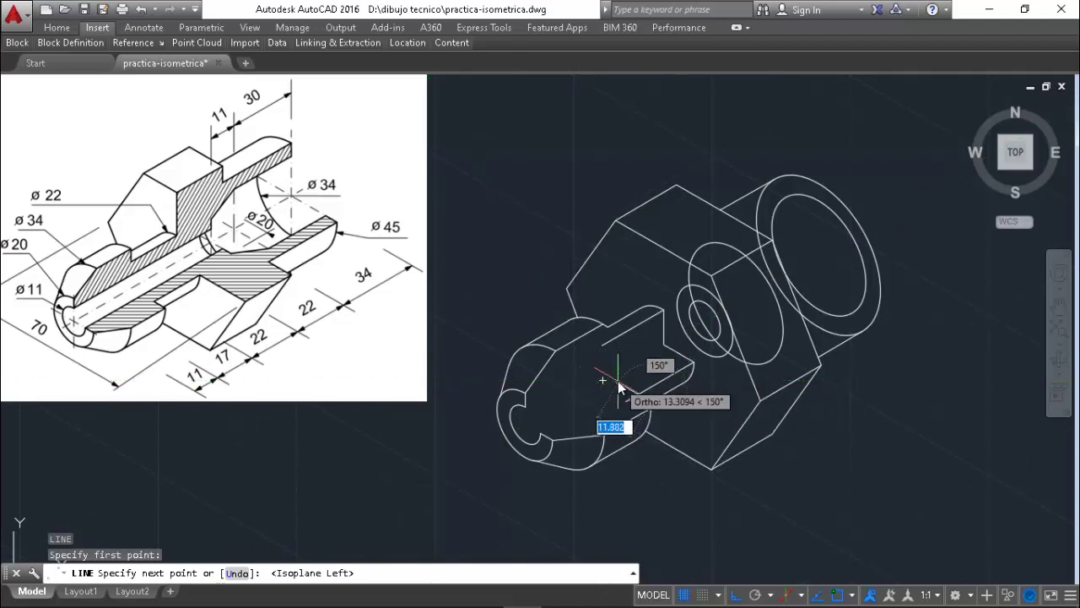
click(584, 361)
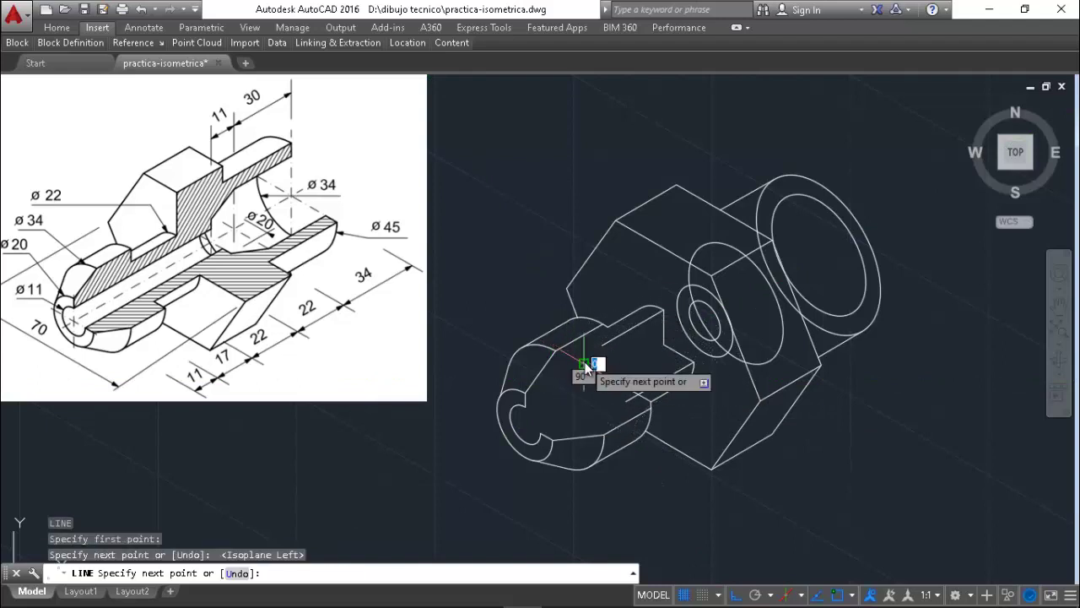
key(Return)
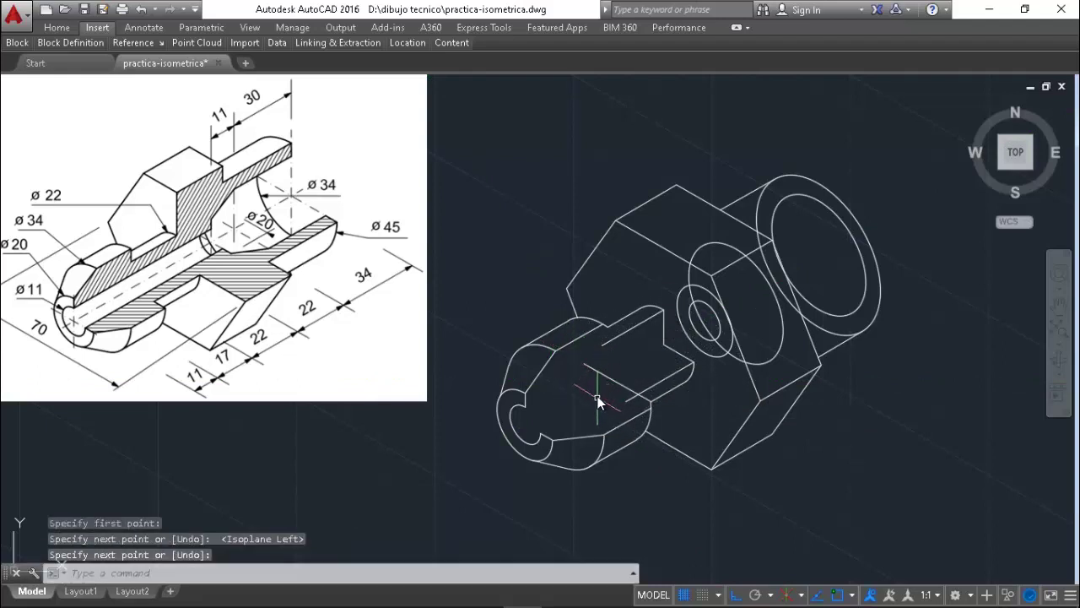
key(Return)
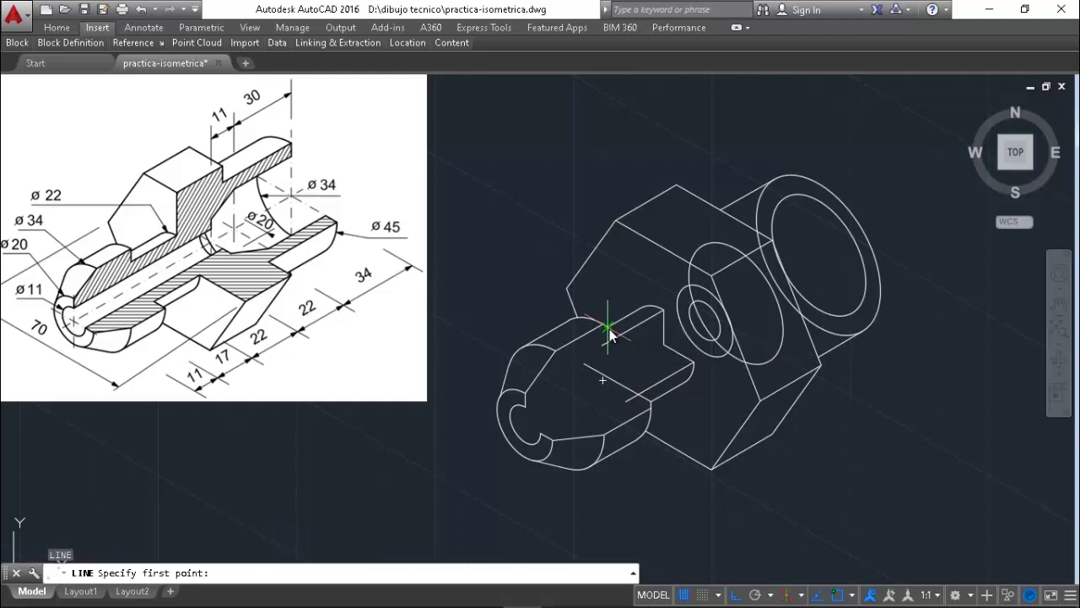
click(609, 328)
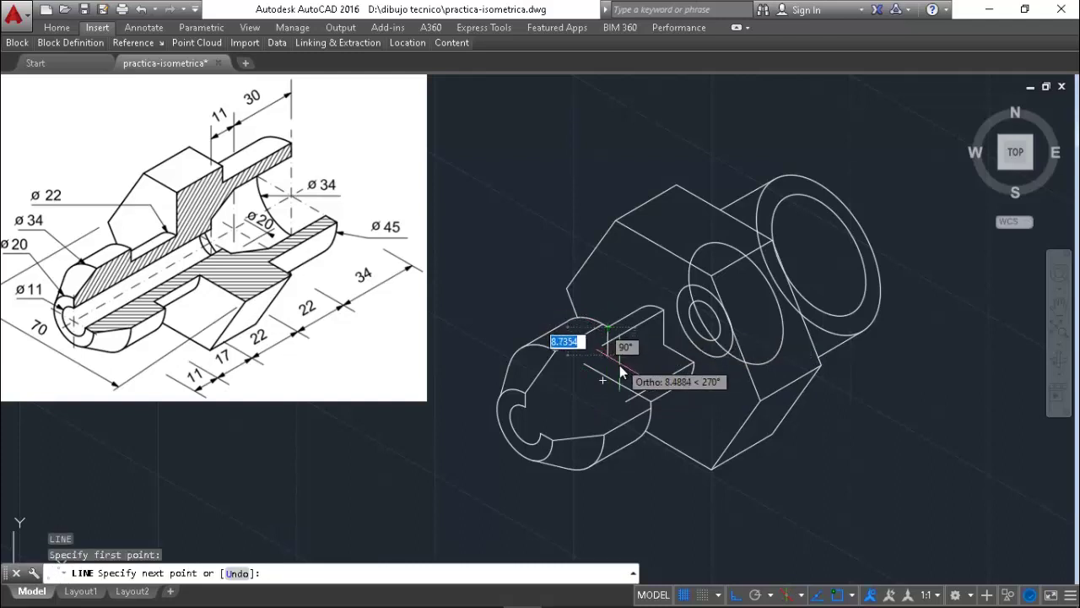
click(620, 371)
key(Return)
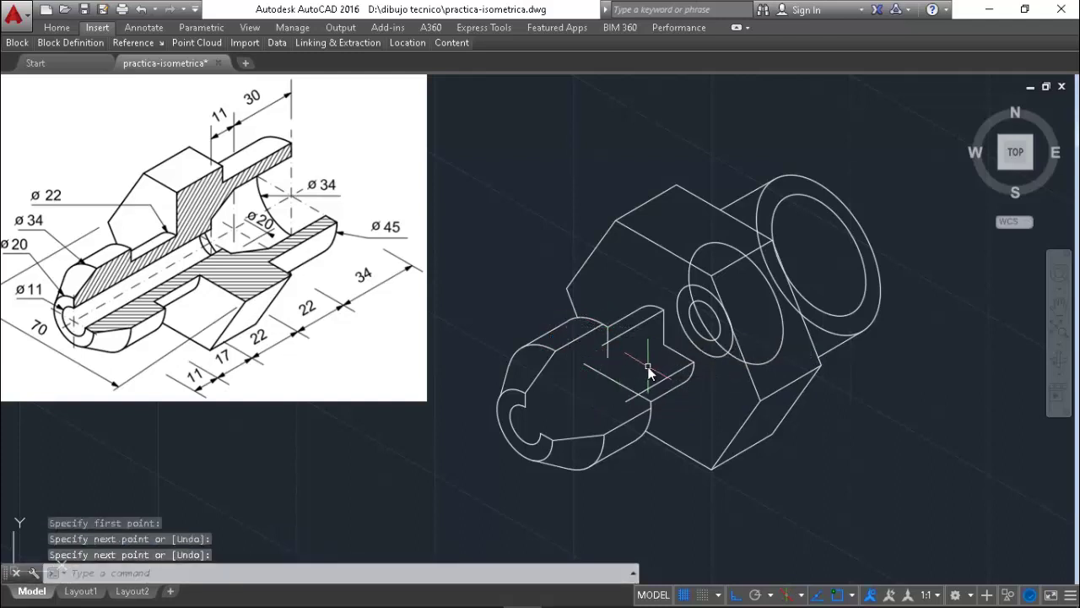
text(TR)
key(Return)
key(Return)
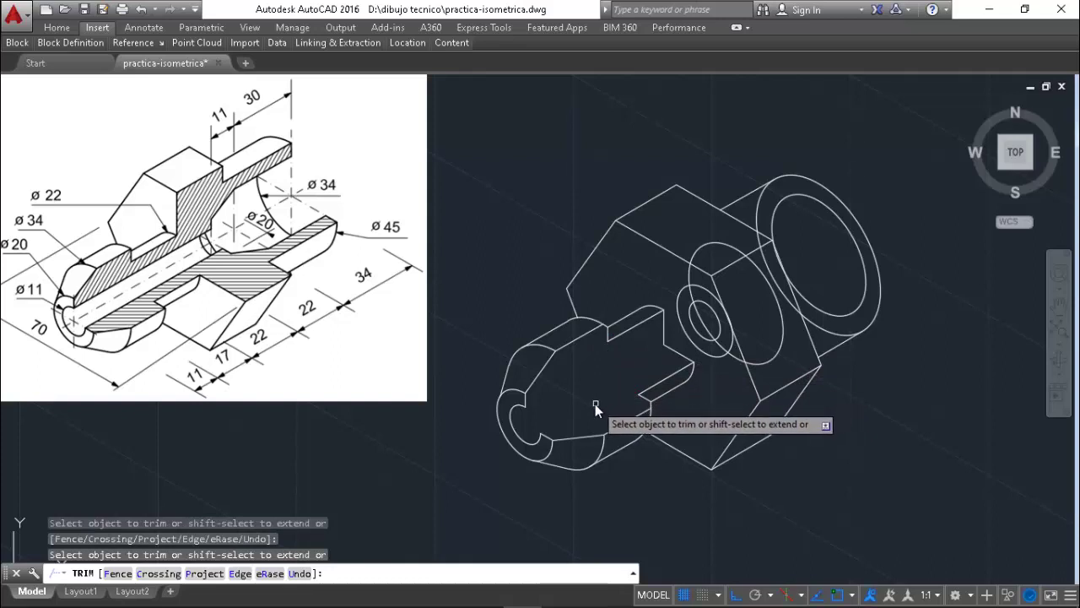
key(Return)
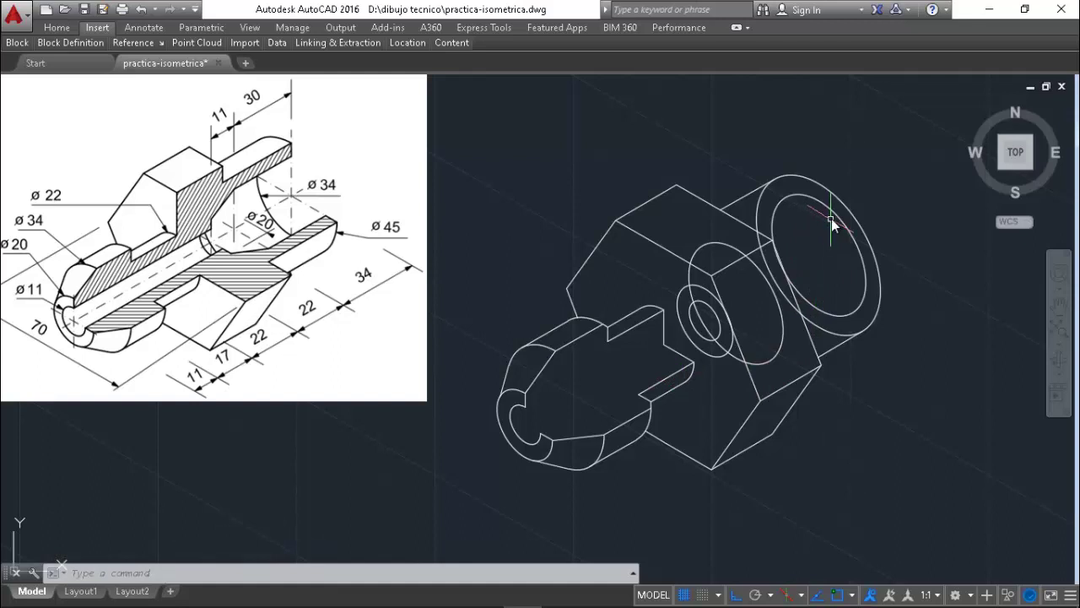
- Draw a vertical line and an isometric line from the large rear circle's centre
key(l)
key(Return)
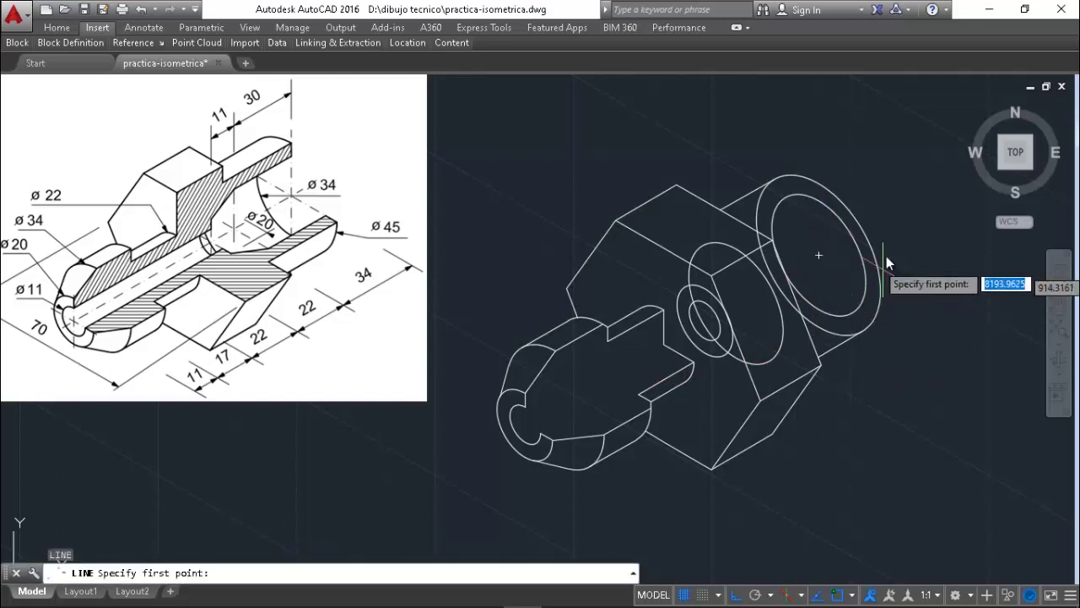
click(819, 255)
click(832, 153)
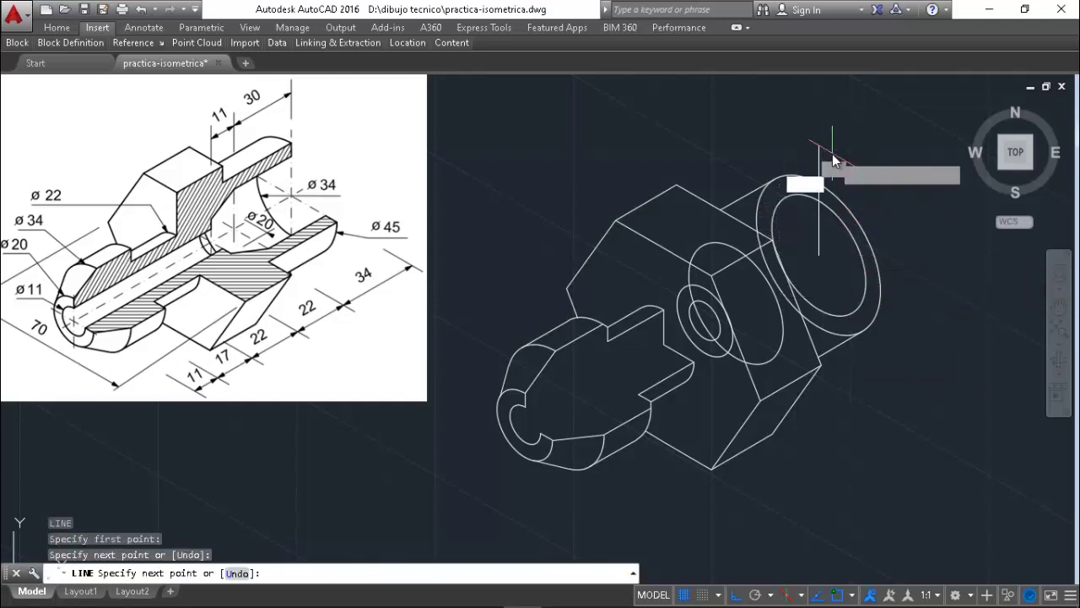
key(Return)
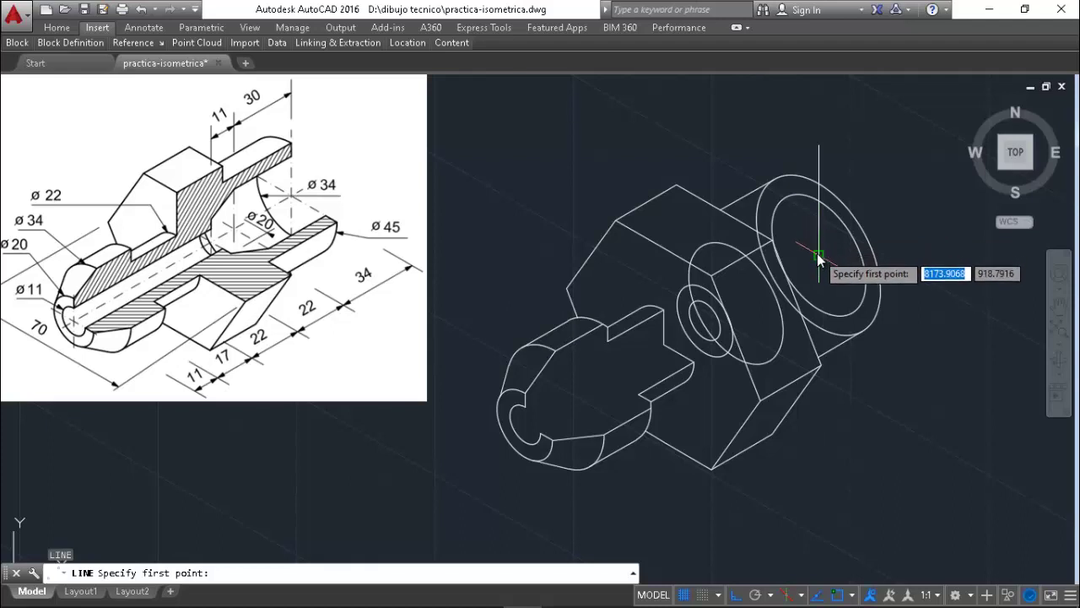
click(819, 252)
click(924, 308)
key(Return)
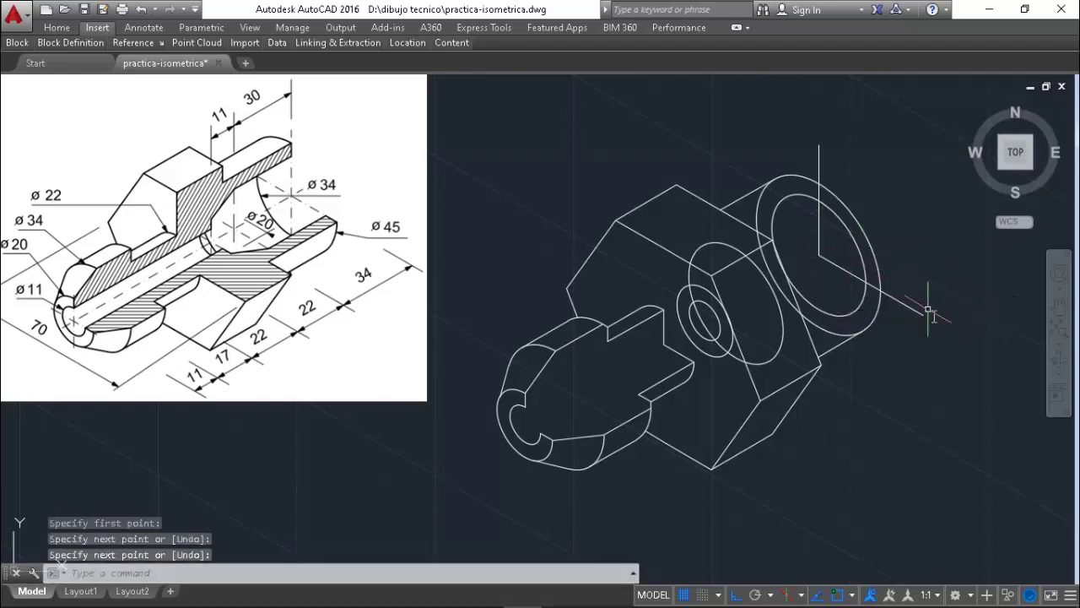
- Trim the quarter arc from the ø45 end and remove the excess line pieces
text(Tr)
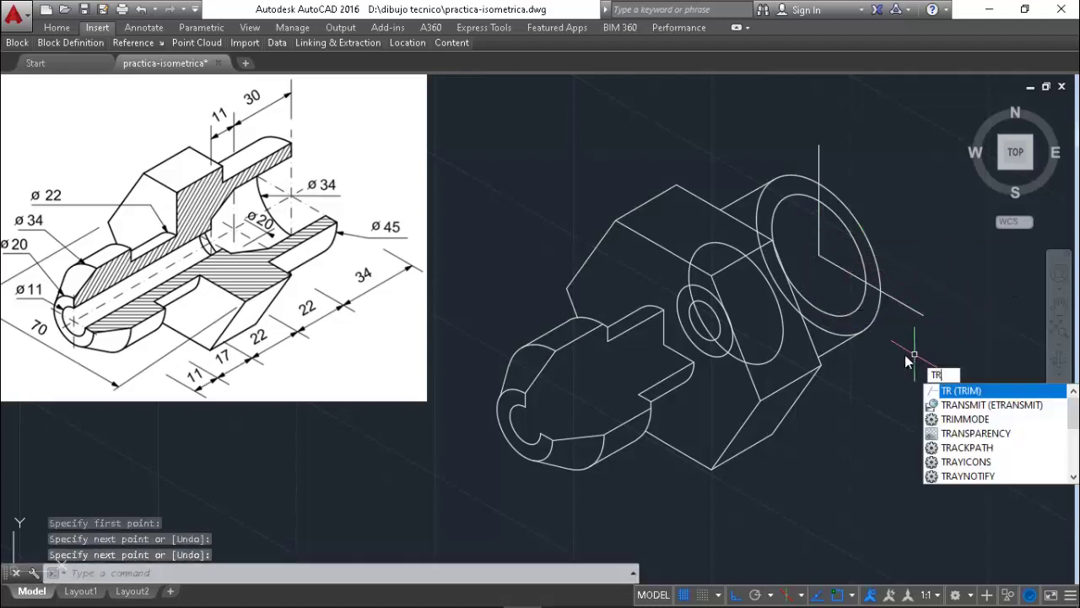
key(Return)
key(Return)
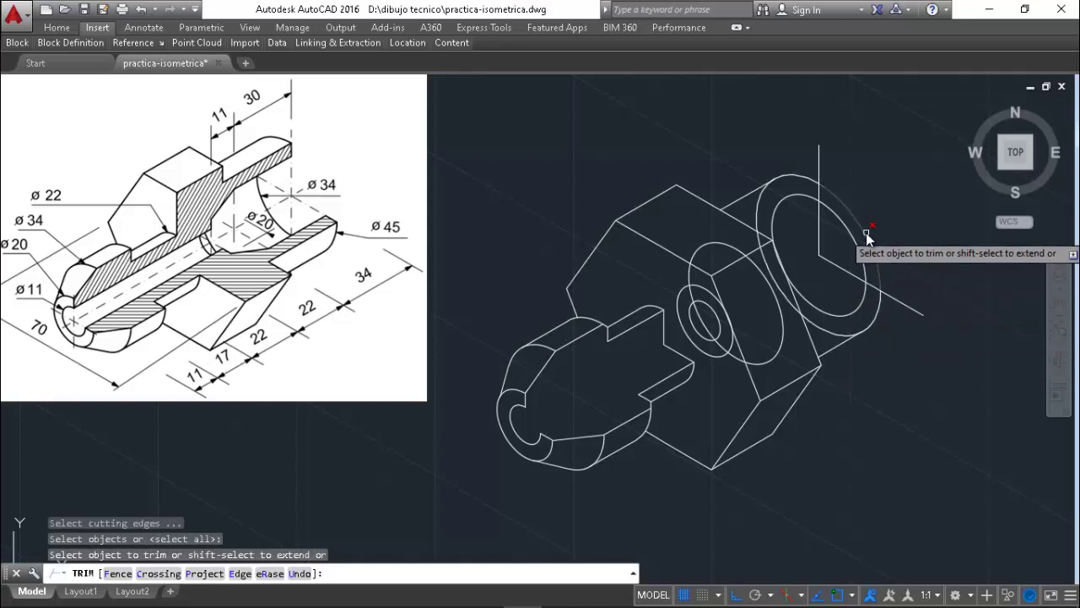
click(867, 234)
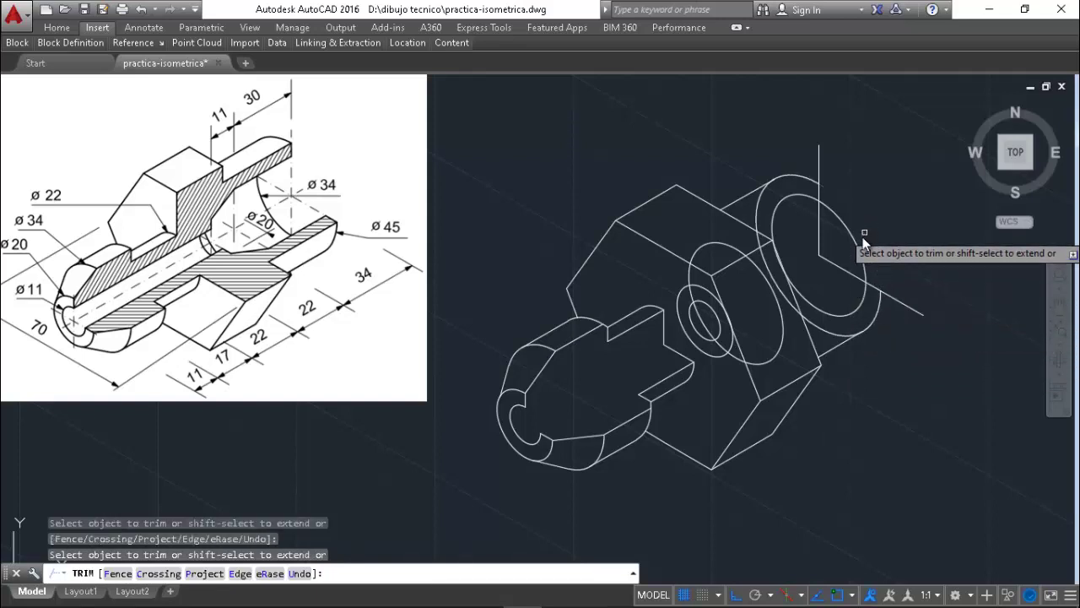
click(819, 160)
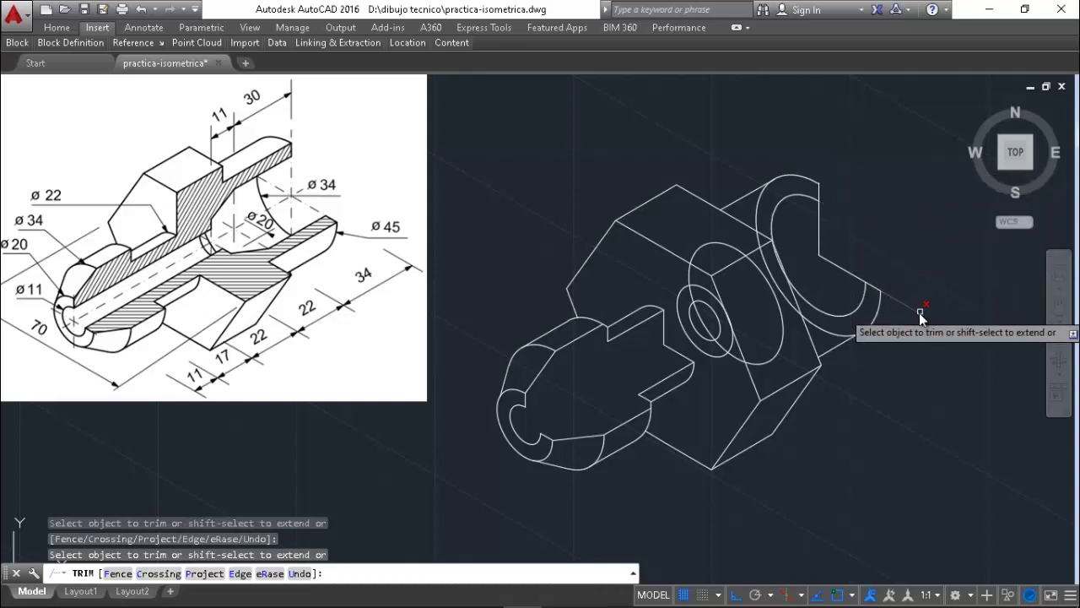
click(855, 272)
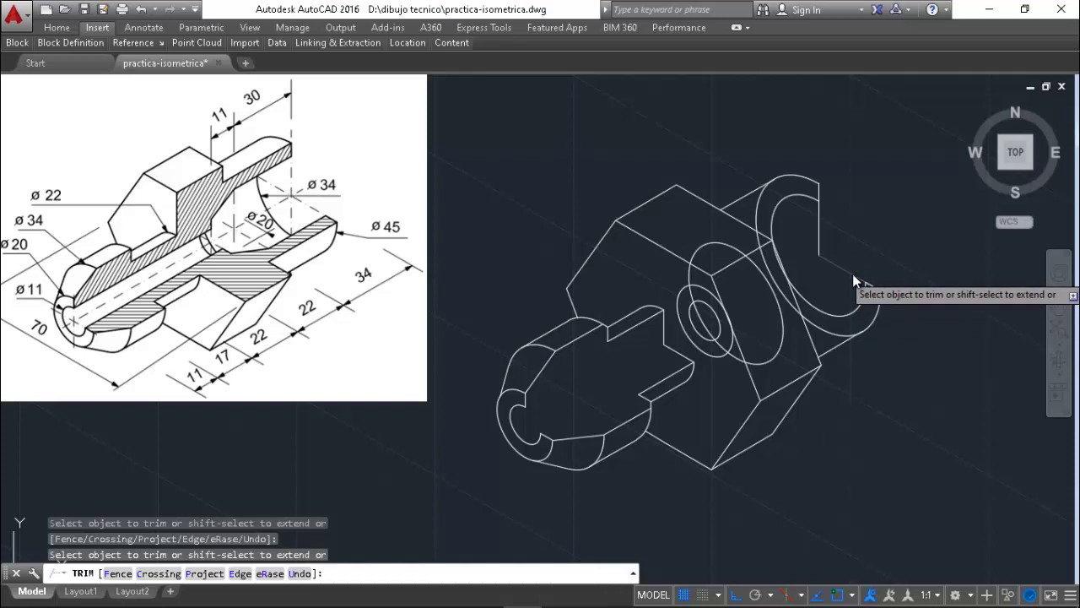
click(820, 222)
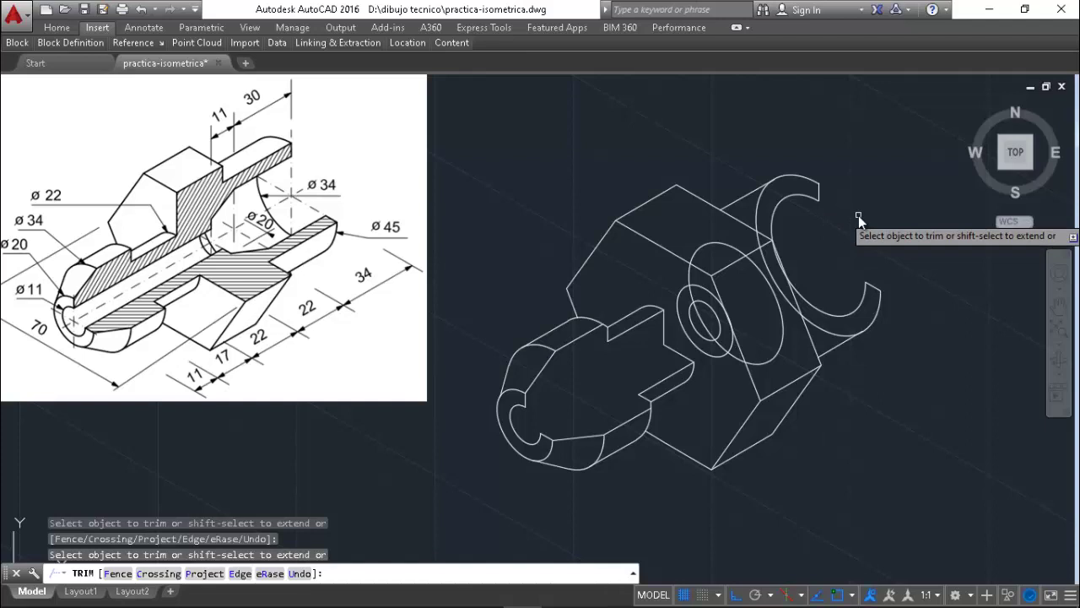
key(Return)
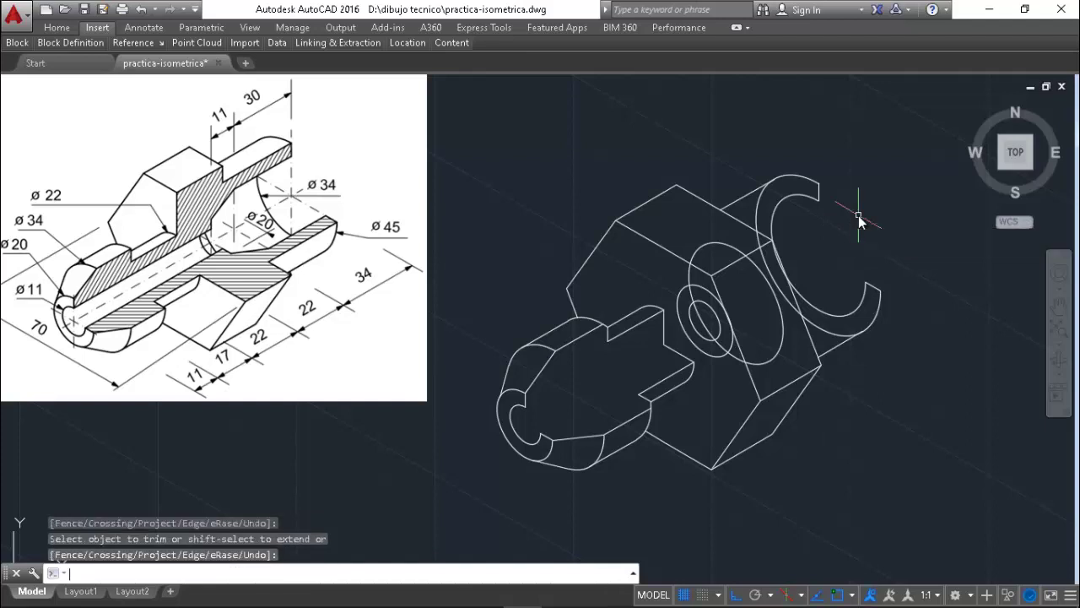
text(l)
key(Return)
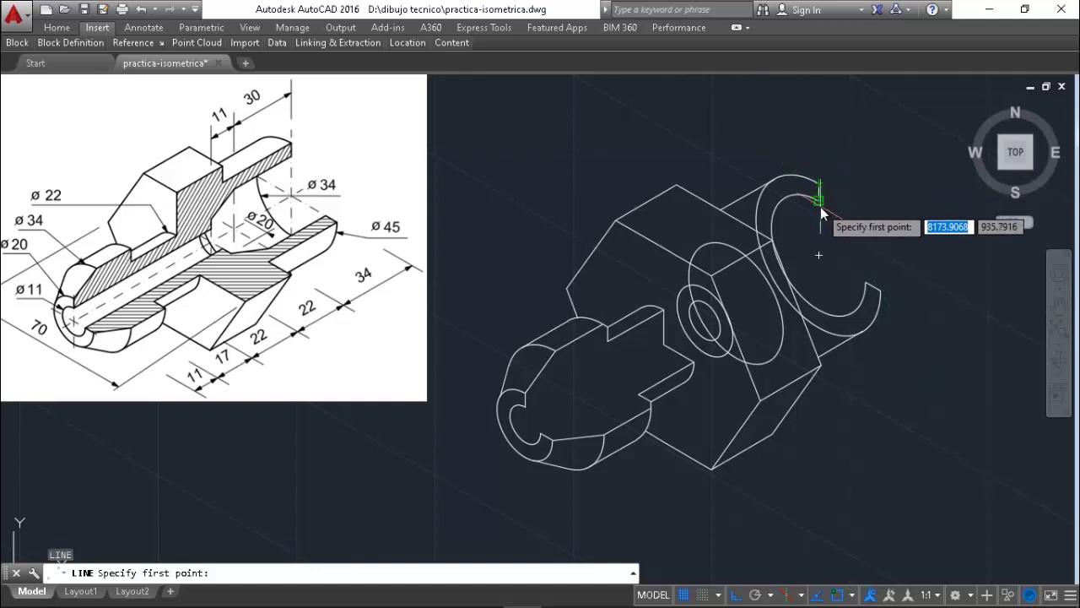
- Draw a vertical cut line from the notch corner up to the hexagon's top
click(819, 207)
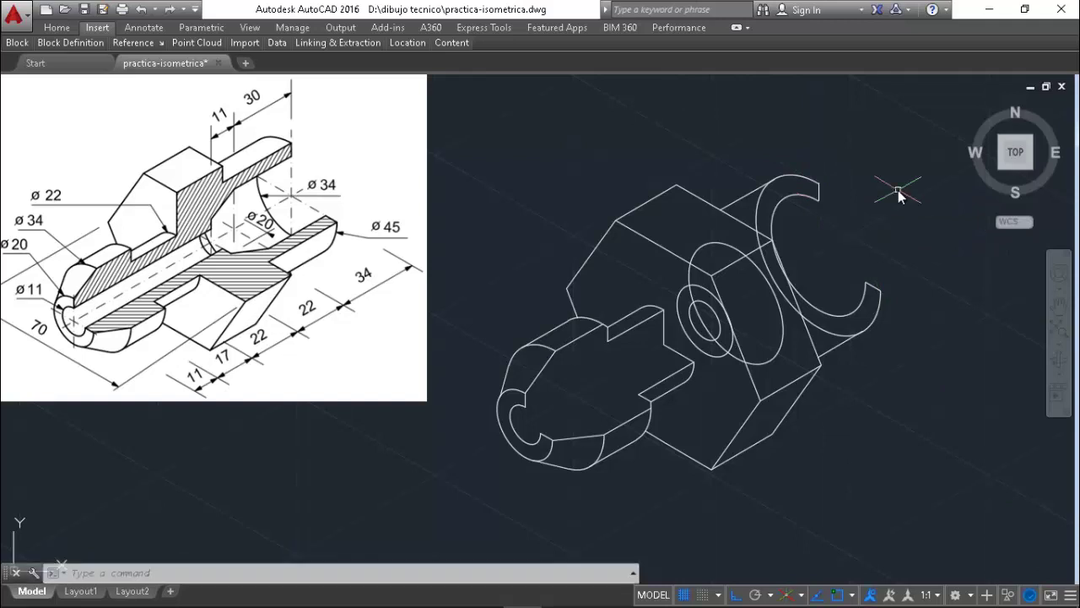
key(F5)
key(Escape)
key(Escape)
text(l)
key(Return)
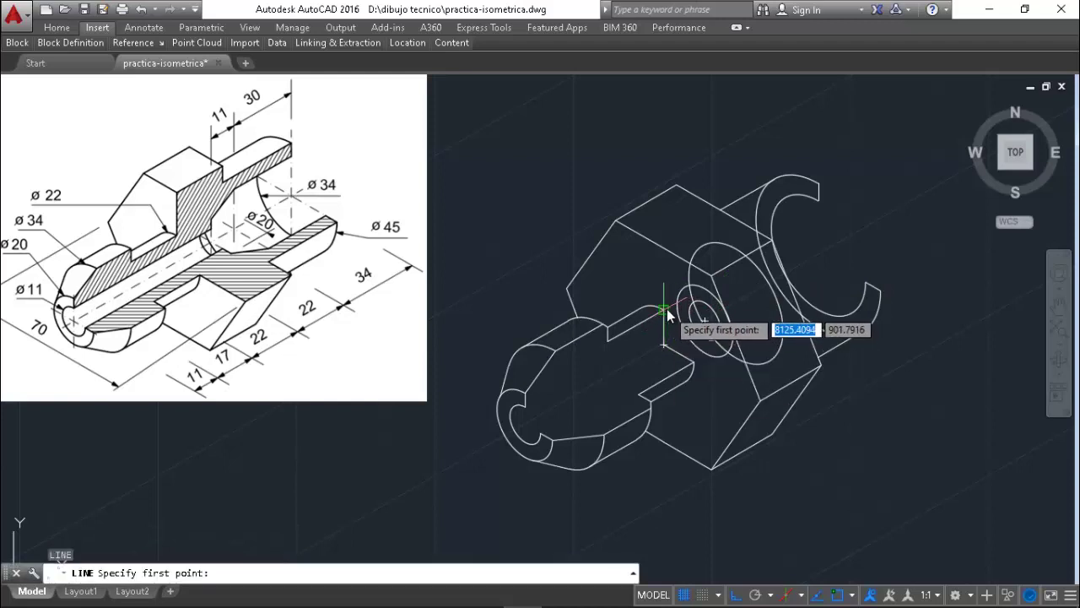
click(665, 310)
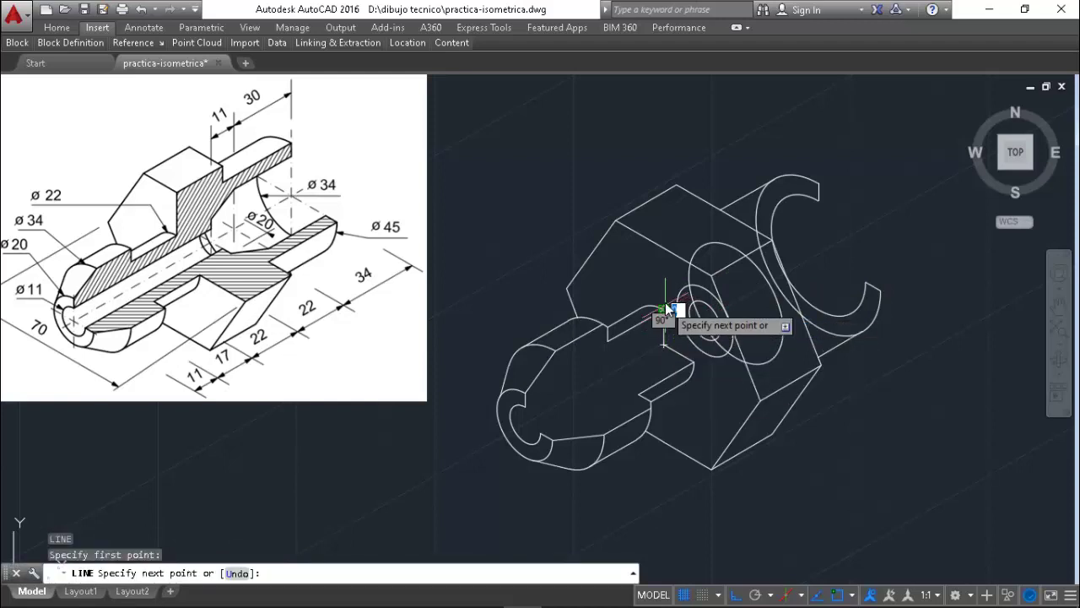
click(669, 222)
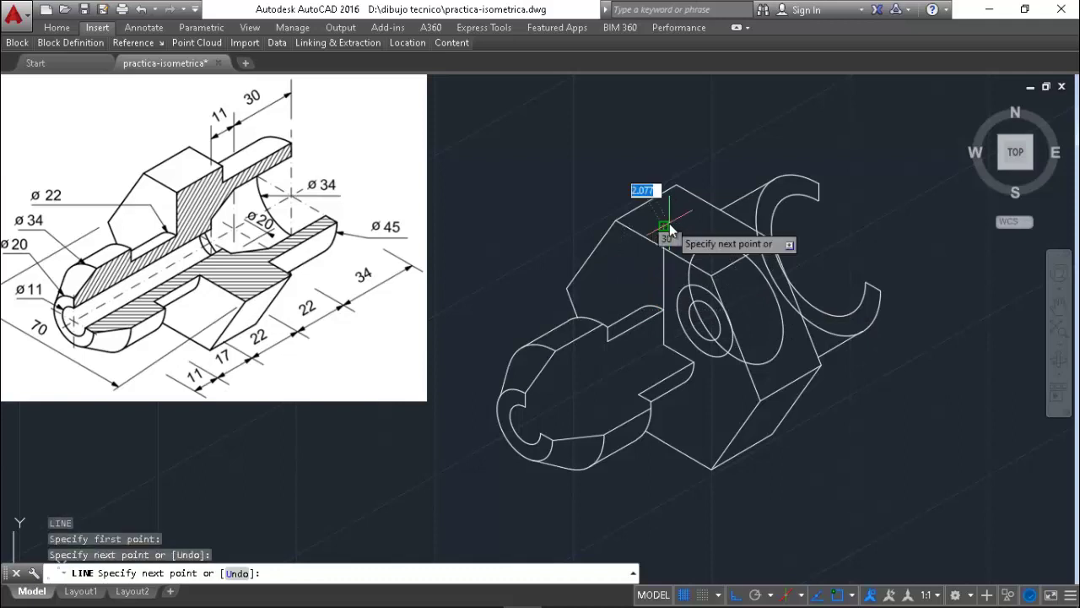
key(Return)
key(Return)
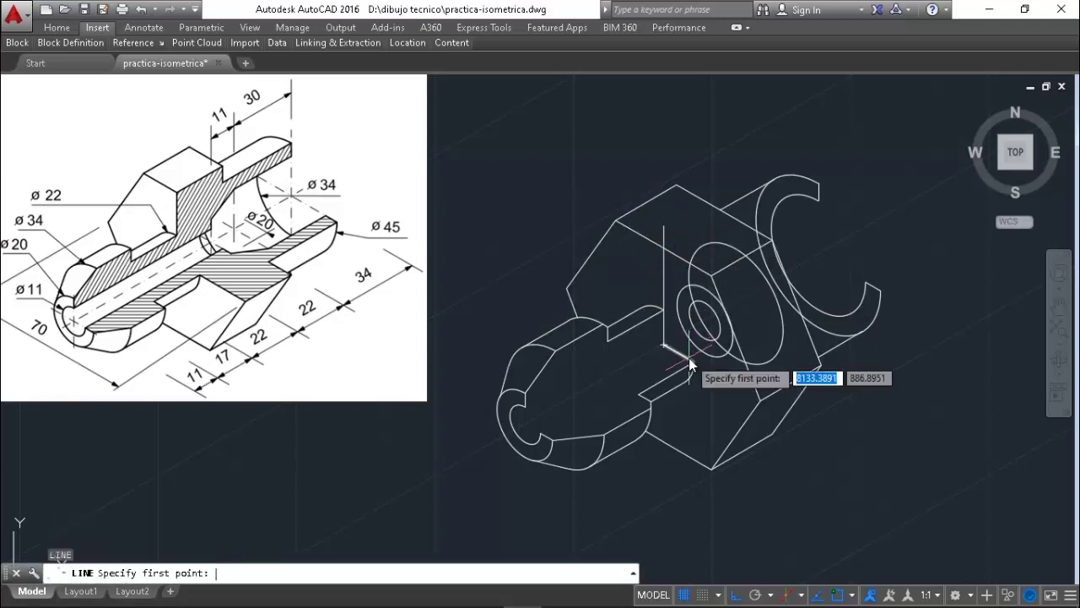
- Draw the lower cut line to the hexagon's lower edge in the left isoplane
click(692, 363)
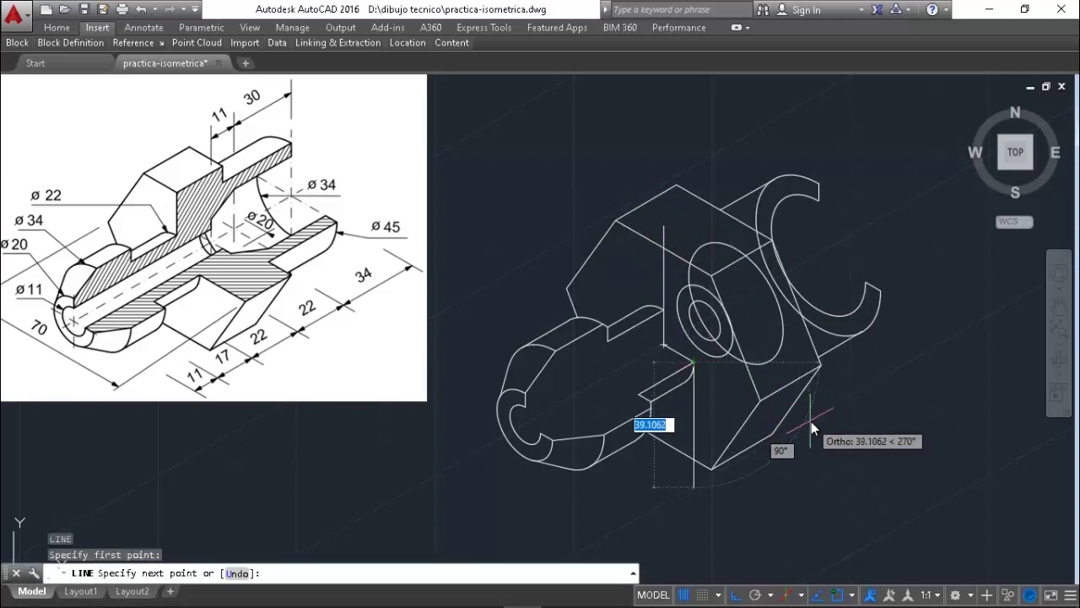
key(F5)
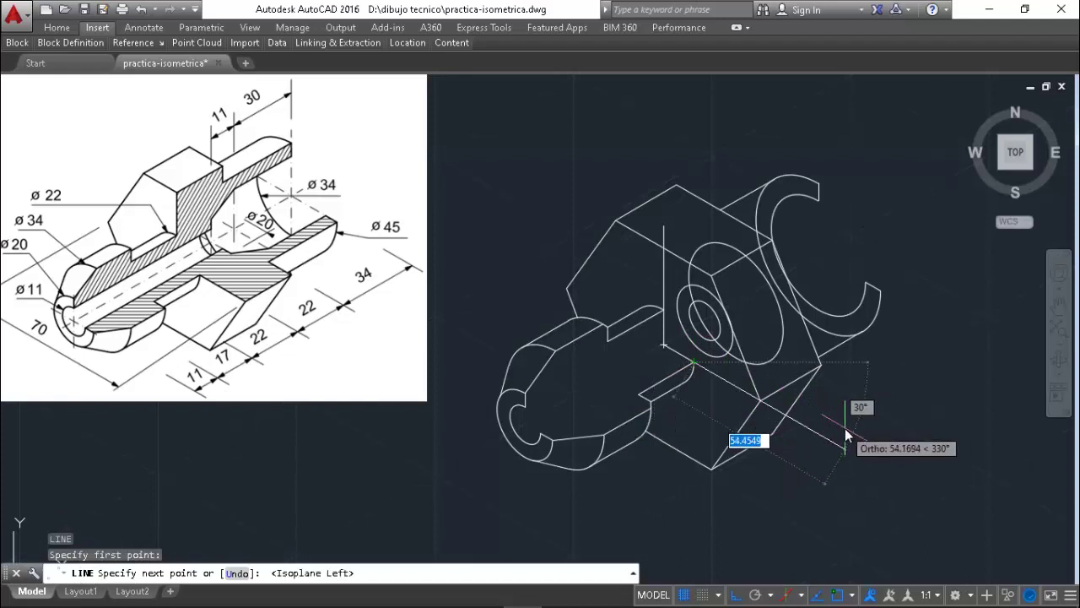
click(760, 402)
key(Return)
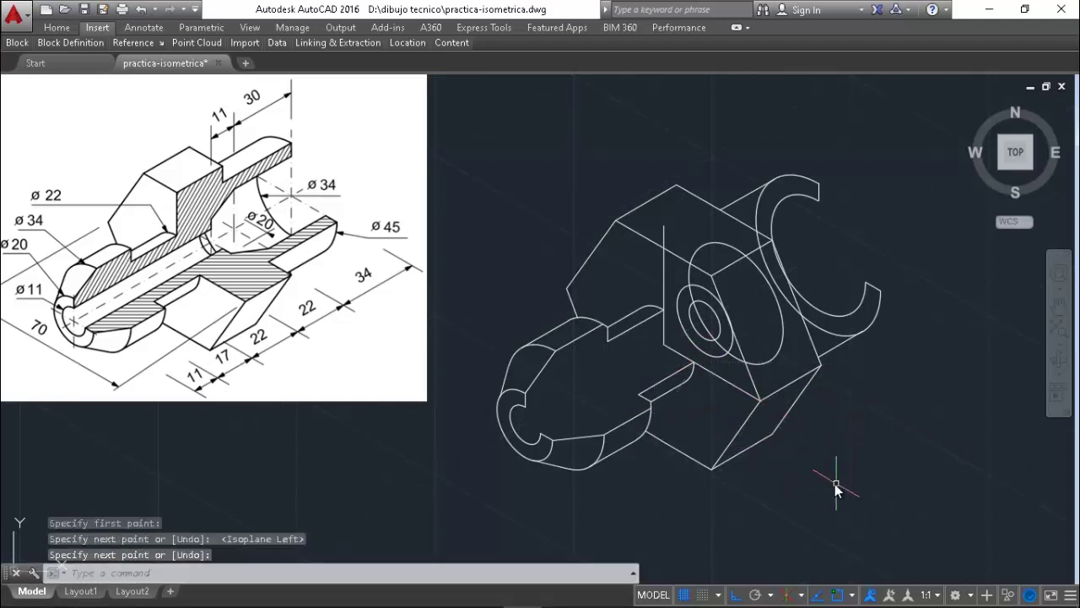
- Trim near the hexagon's top edge and erase the two stray segments inside the circle
text(TR)
key(Return)
key(Return)
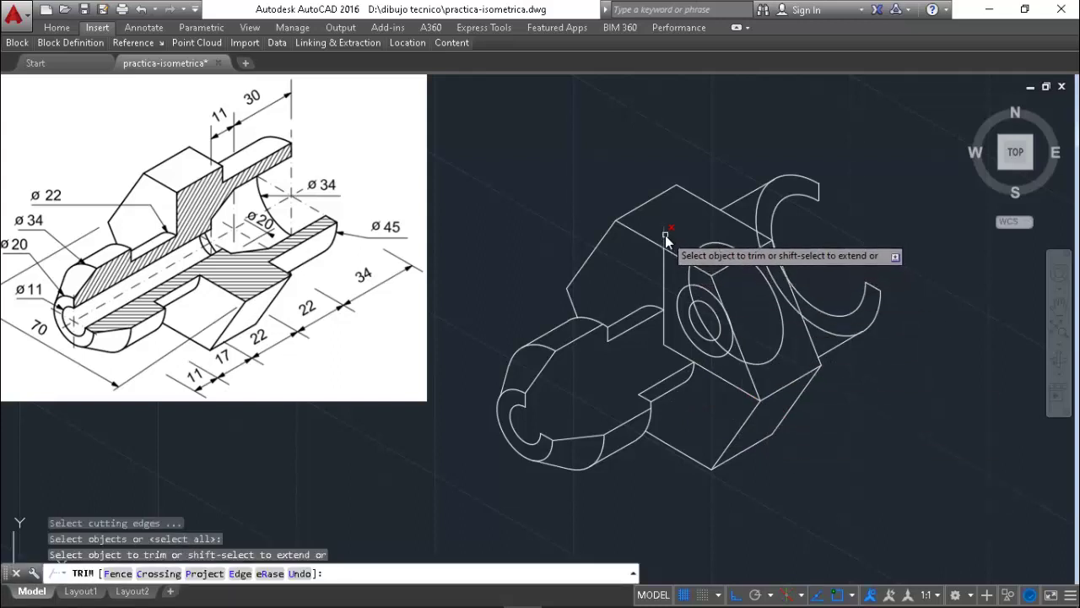
click(667, 237)
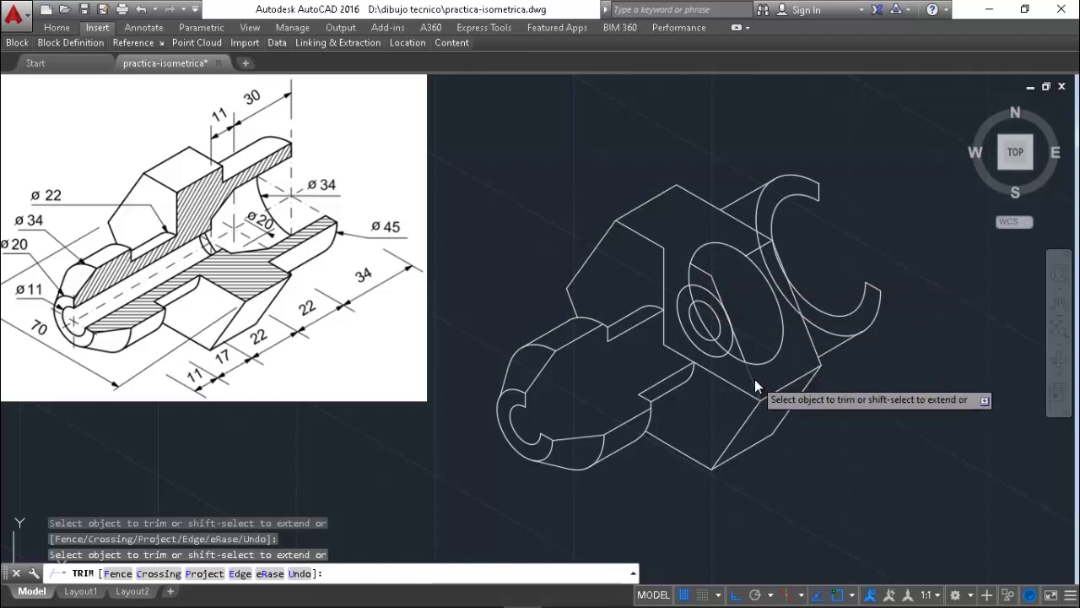
key(Escape)
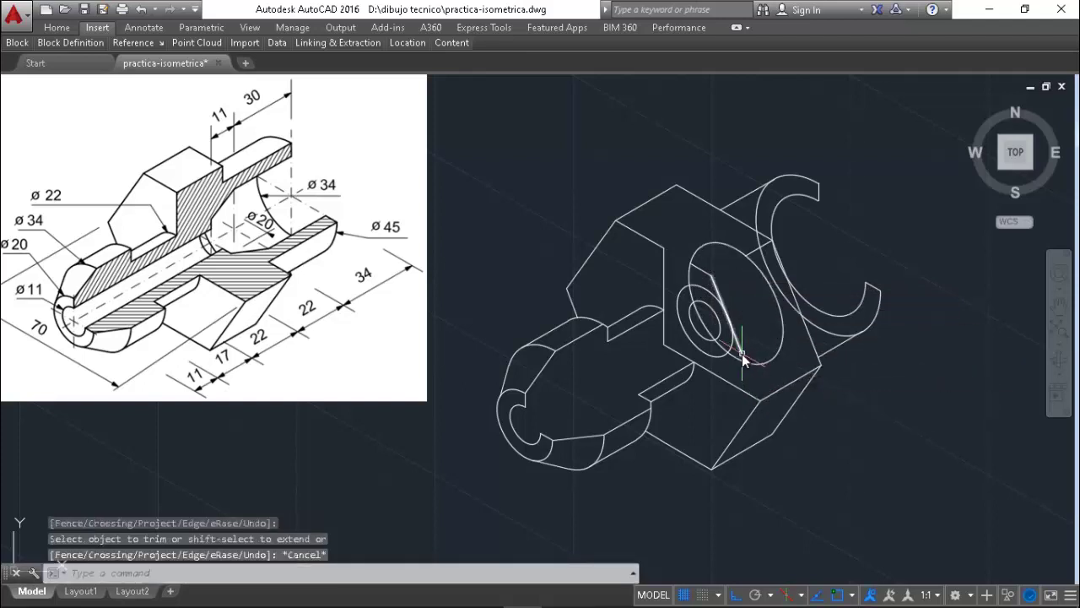
click(736, 318)
click(700, 268)
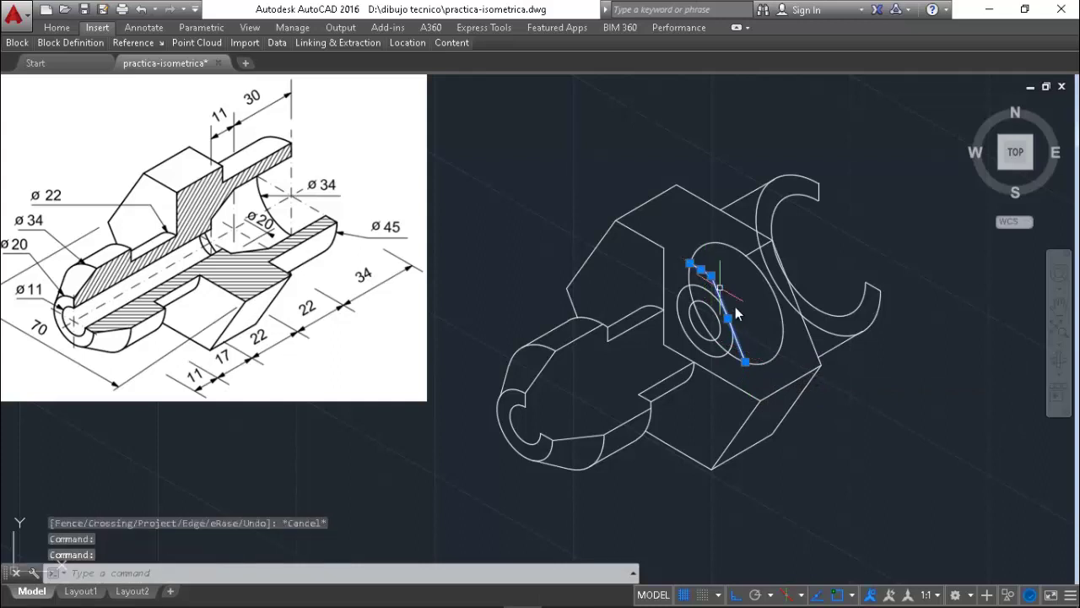
key(Delete)
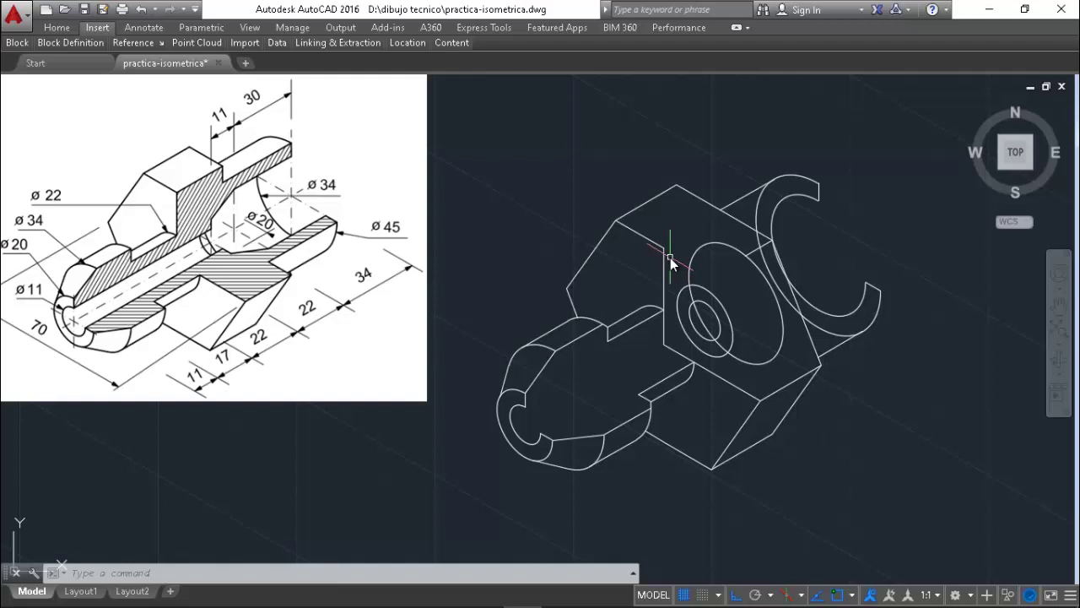
- Draw an isometric line in the top isoplane from the hexagon's top corner
text(l)
key(Return)
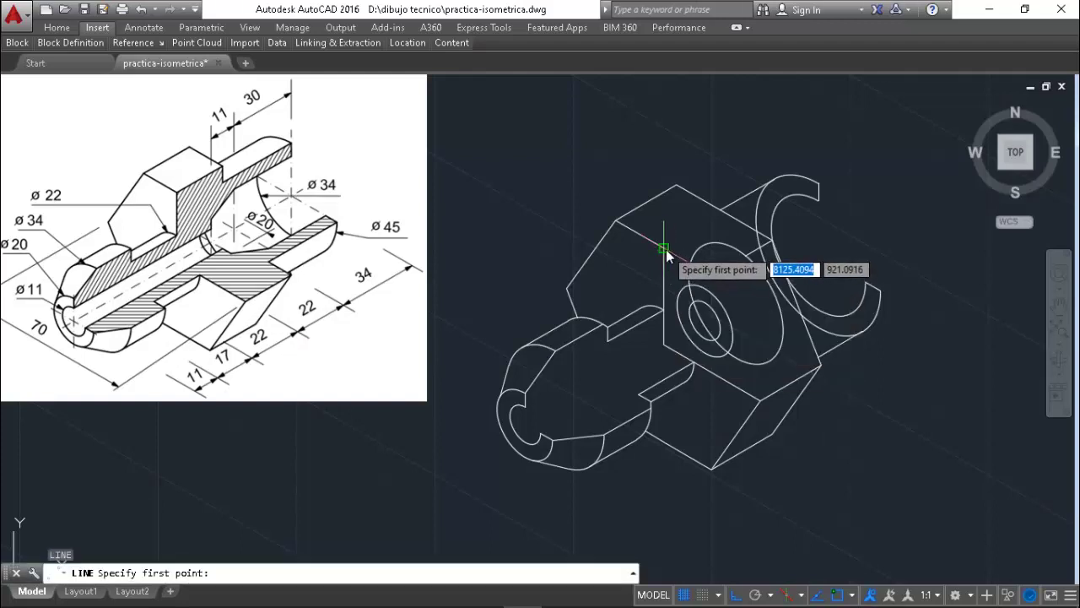
click(666, 250)
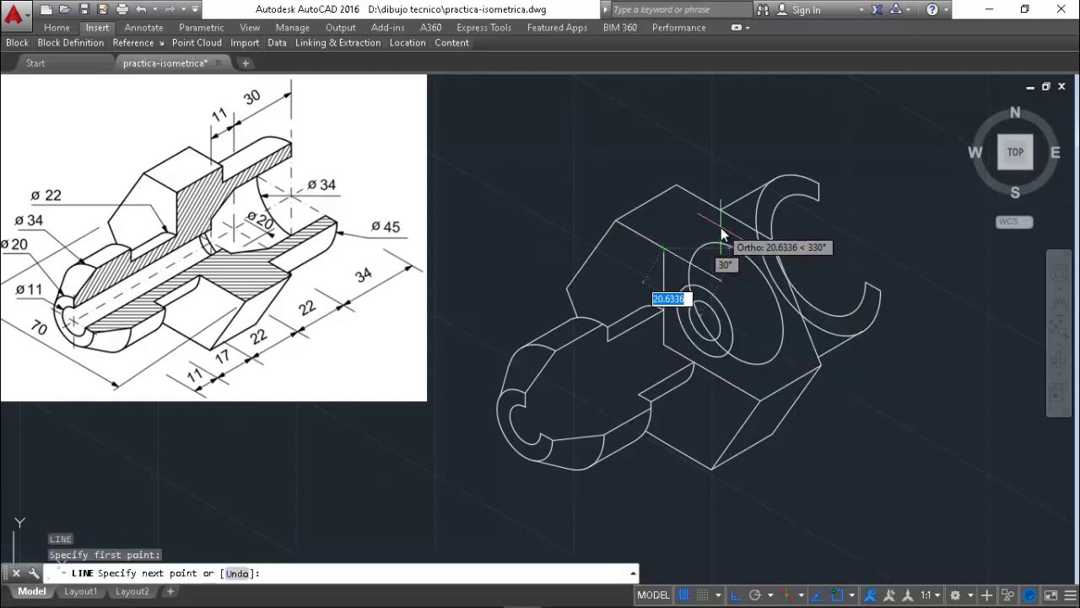
key(F5)
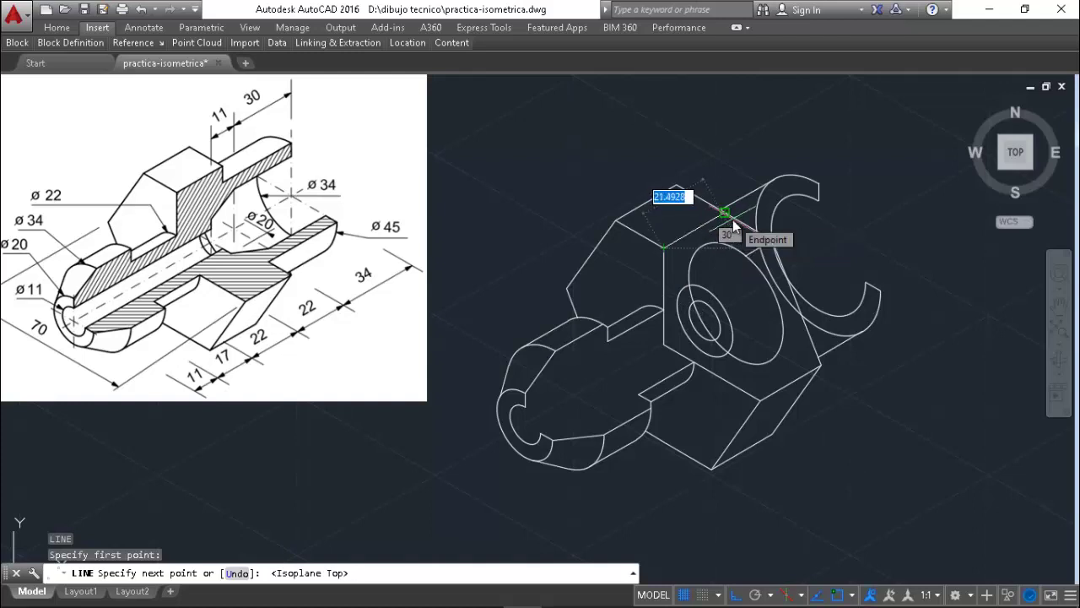
click(730, 221)
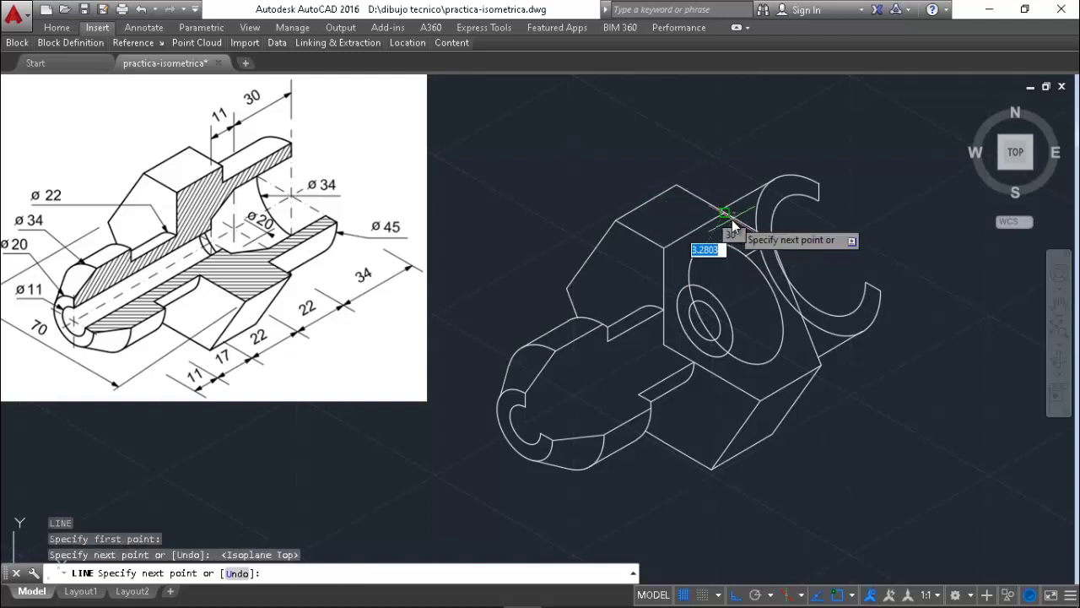
key(Return)
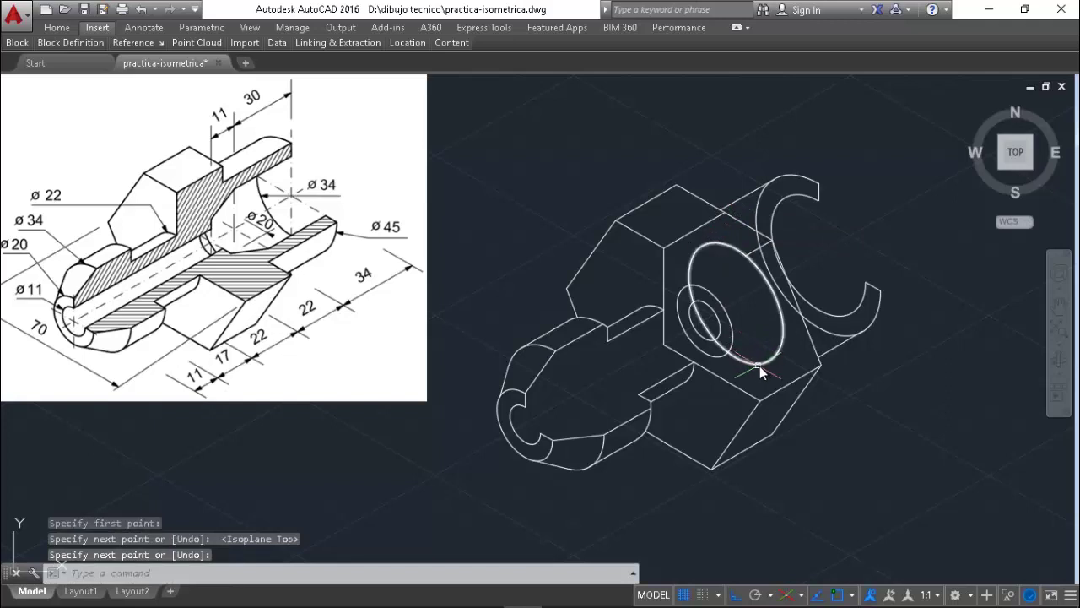
- Erase the three edges between the hexagon top and the C-shaped end
click(813, 346)
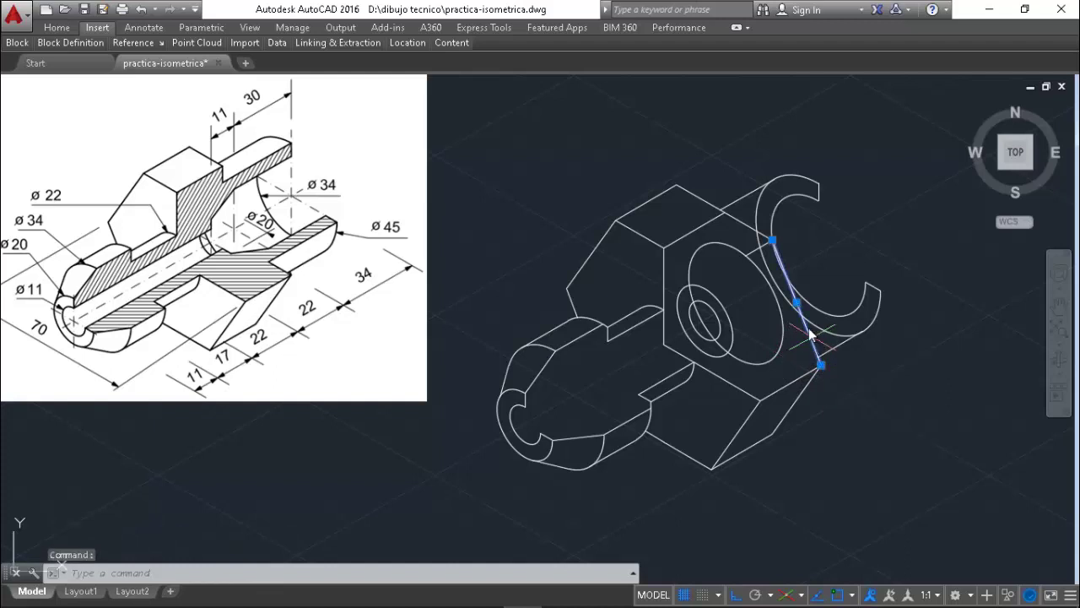
click(756, 253)
click(745, 224)
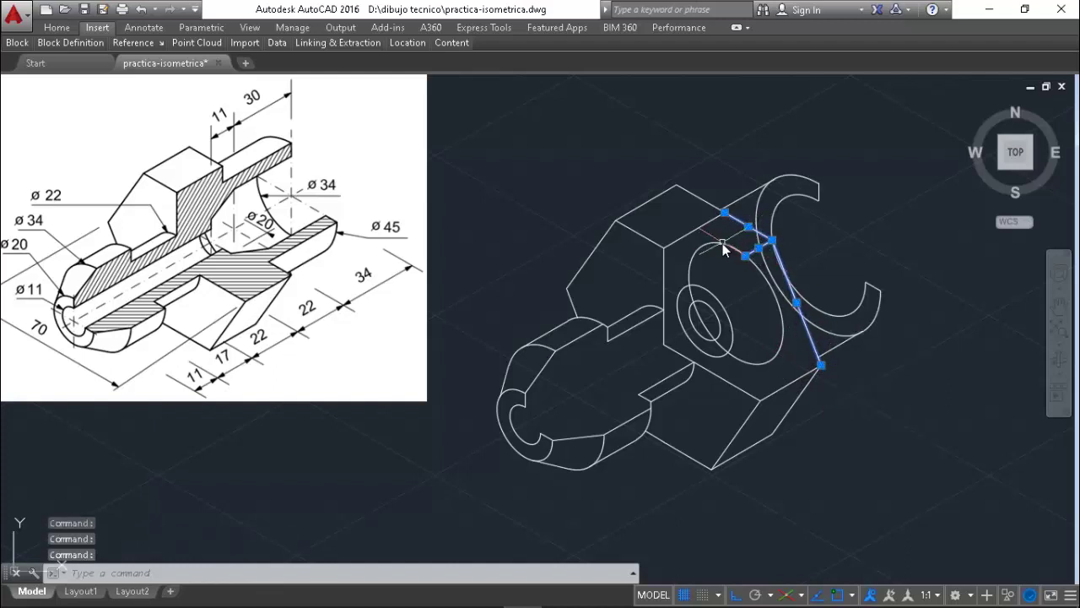
key(Delete)
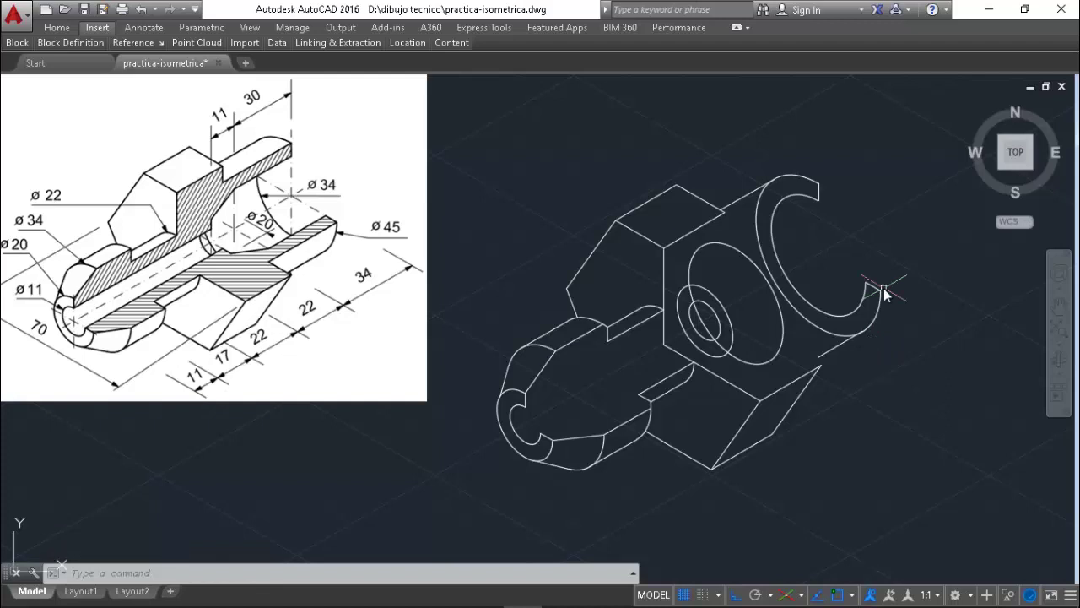
- Draw two isometric edge lines from the lower arc end toward the hexagon's lower-right corner
text(l)
key(Return)
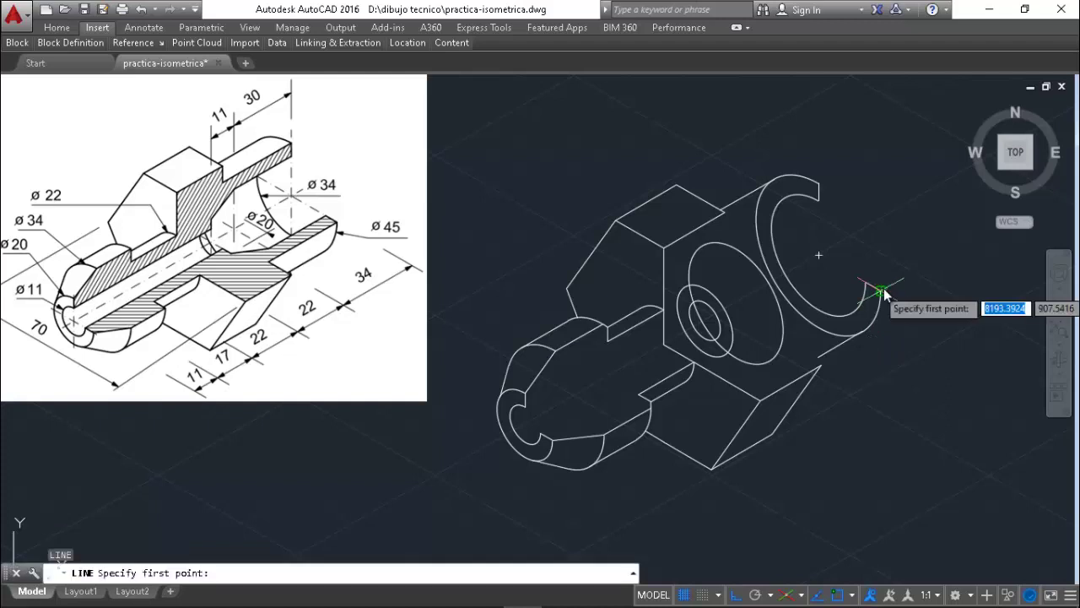
click(880, 292)
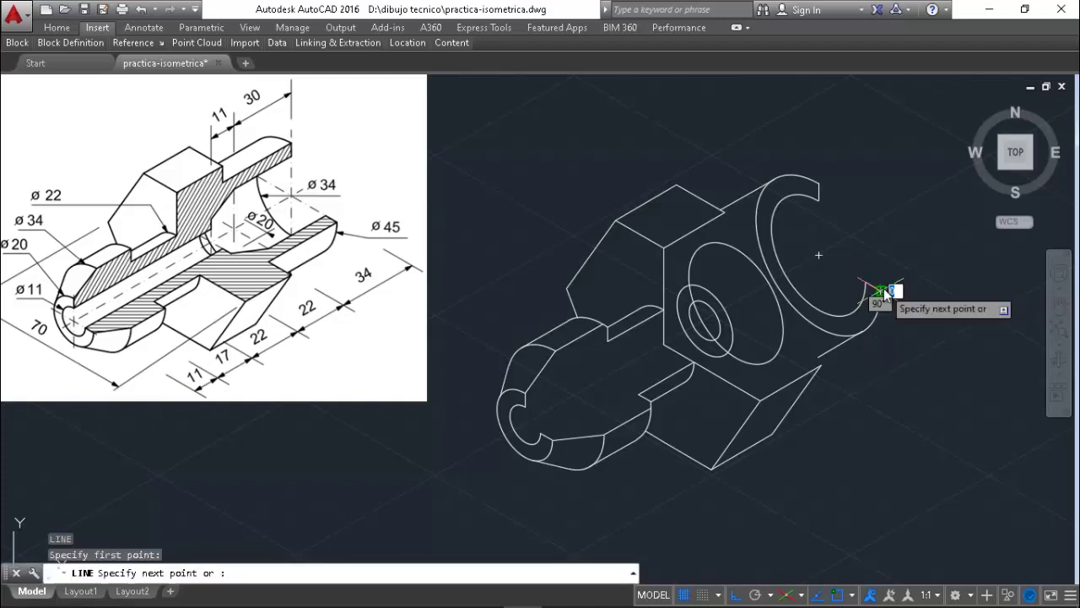
click(801, 365)
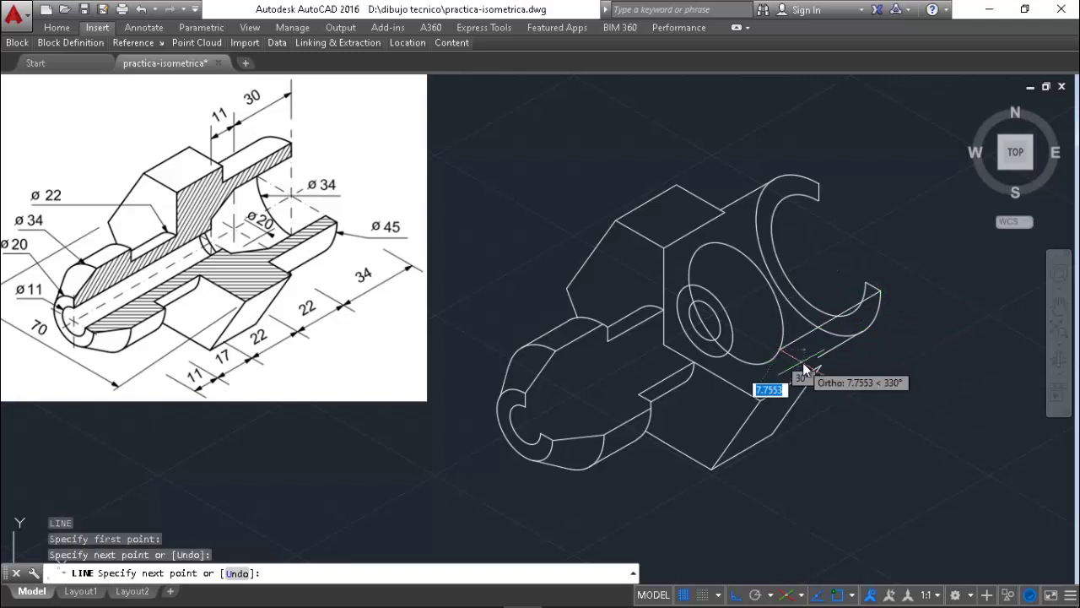
key(Return)
key(Return)
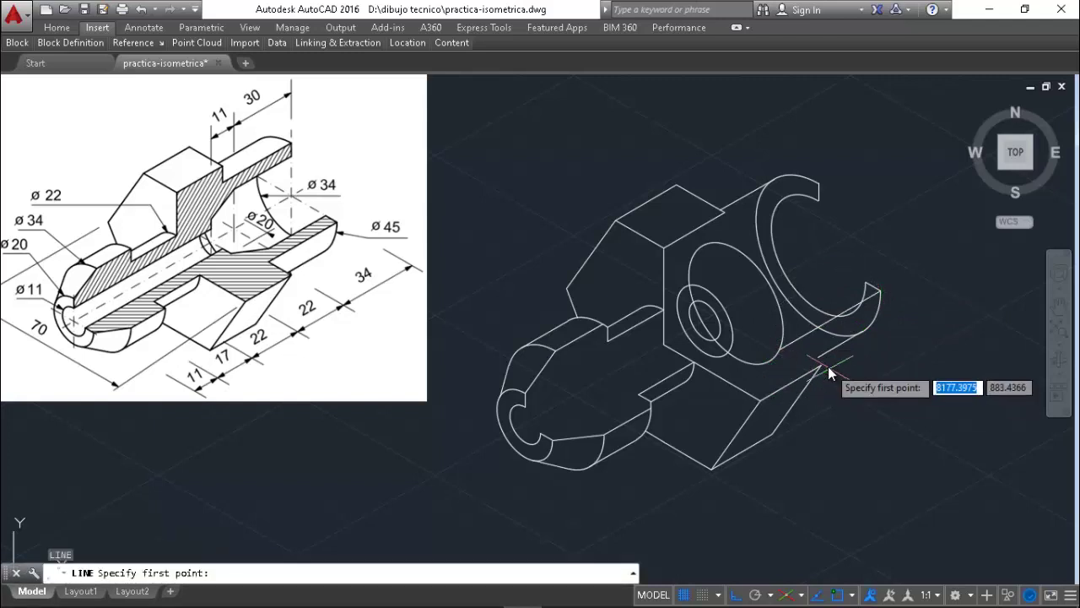
click(821, 367)
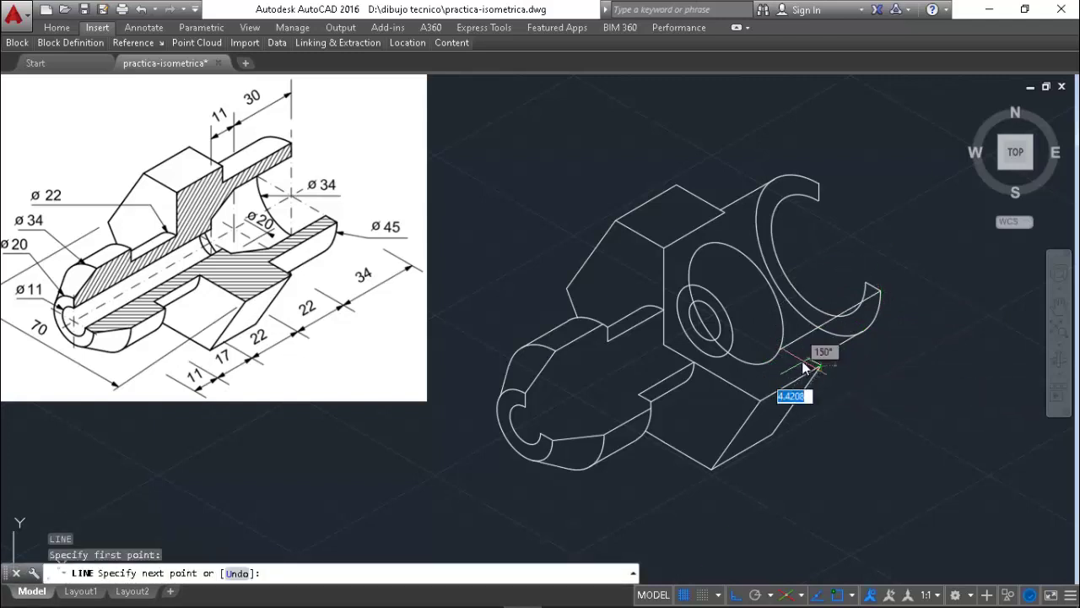
click(761, 331)
key(Return)
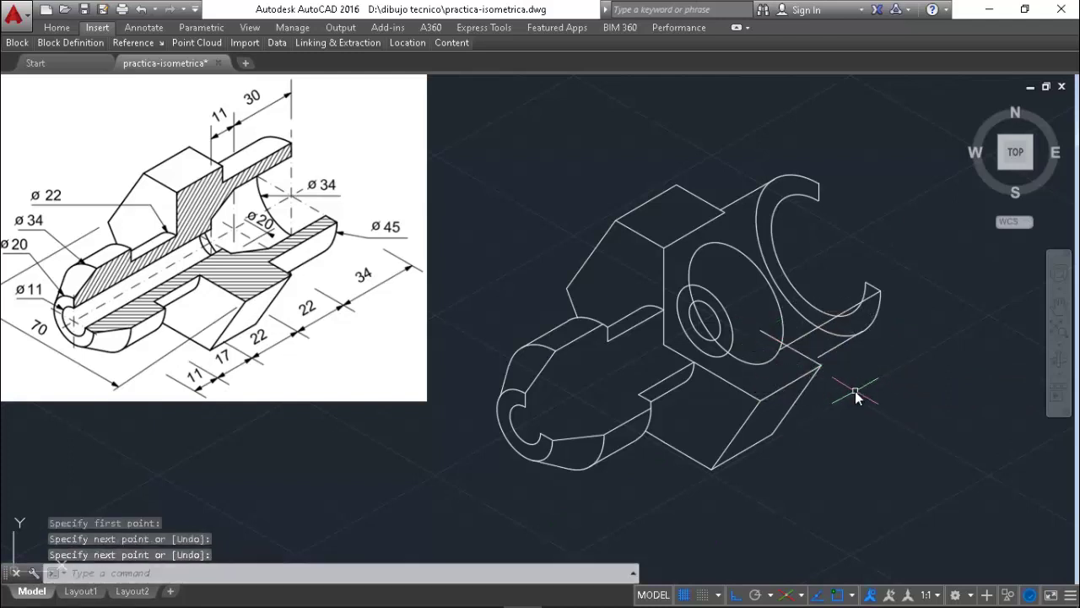
- Trim the short overhanging line piece and erase the leftover short line
text(tr)
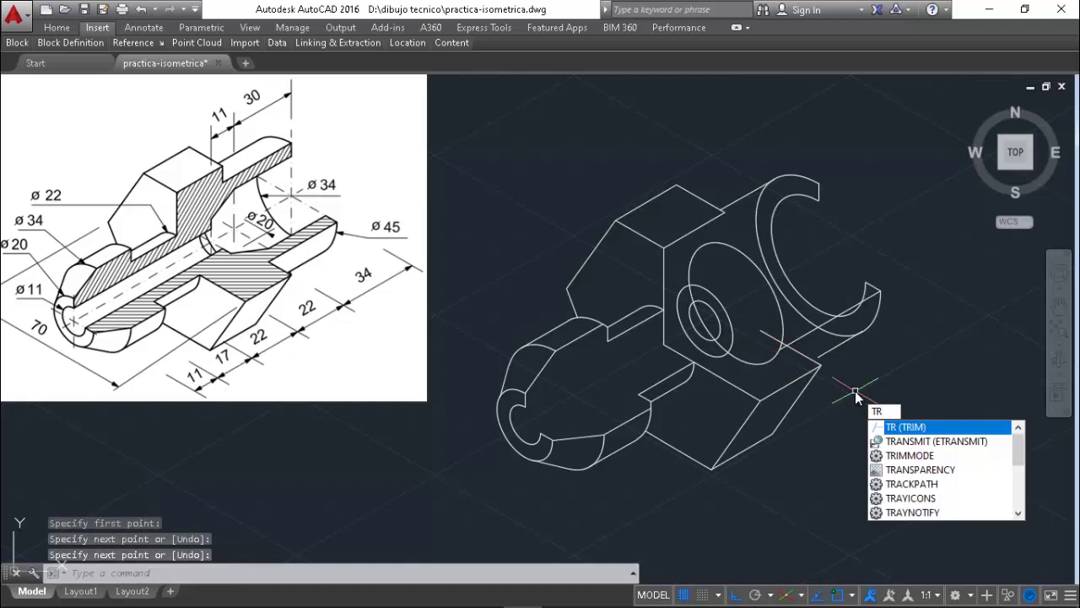
key(Return)
key(Return)
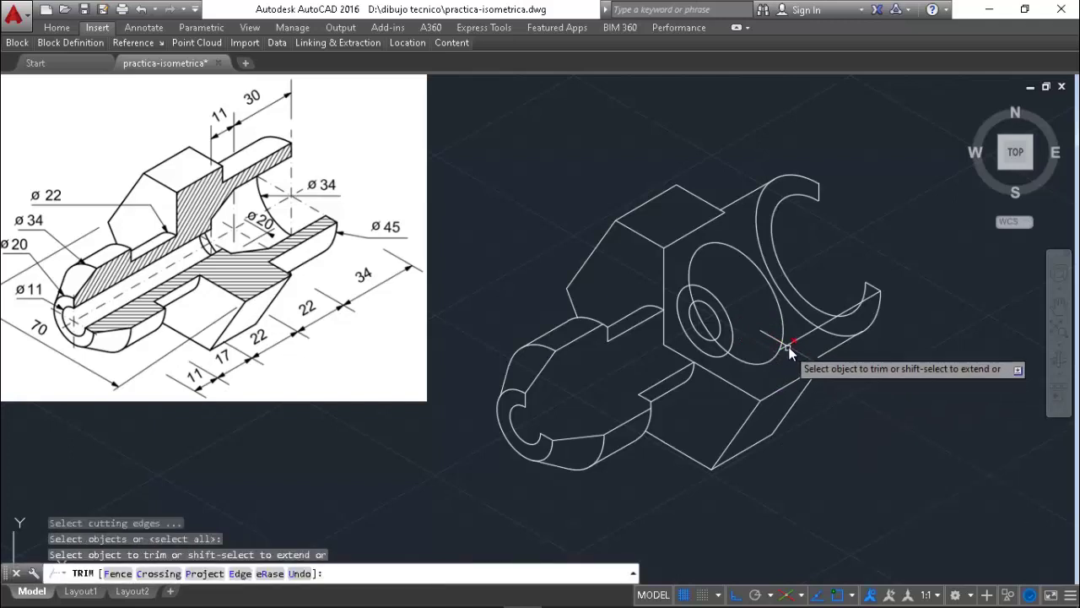
click(786, 343)
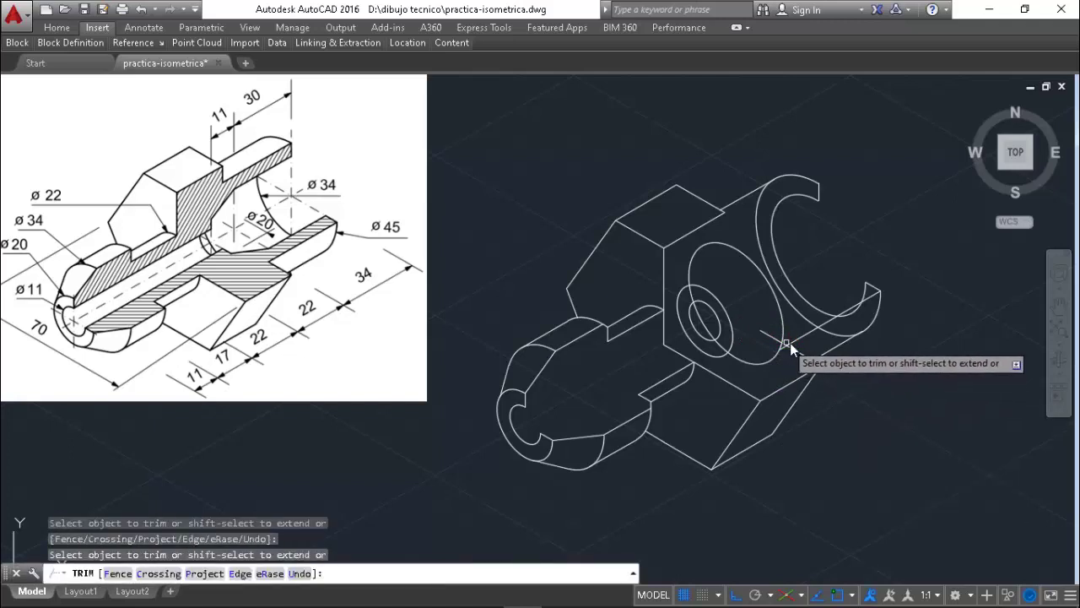
key(Return)
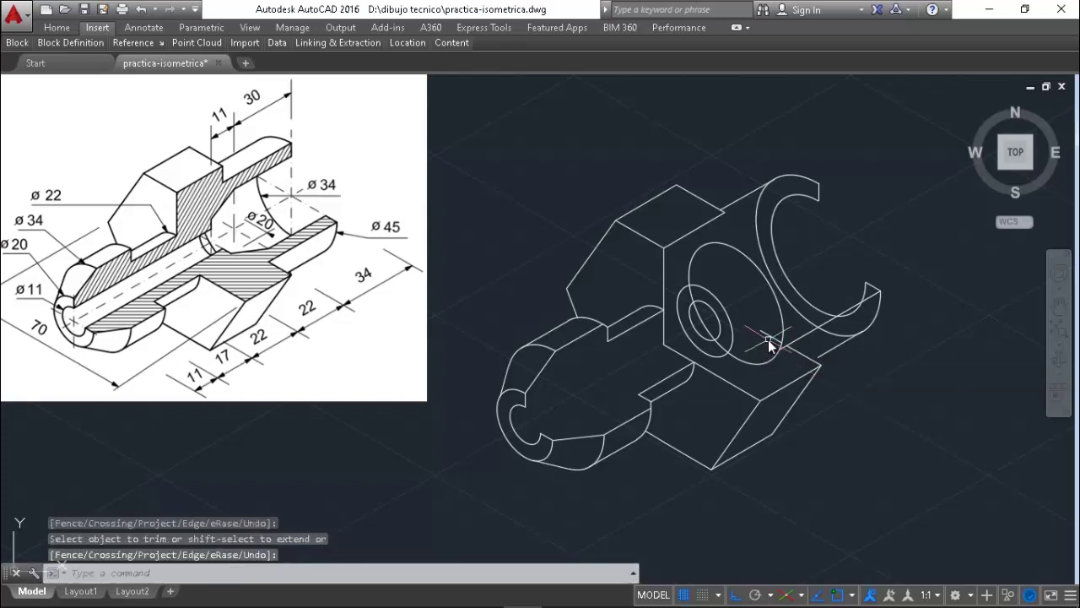
key(Return)
click(768, 335)
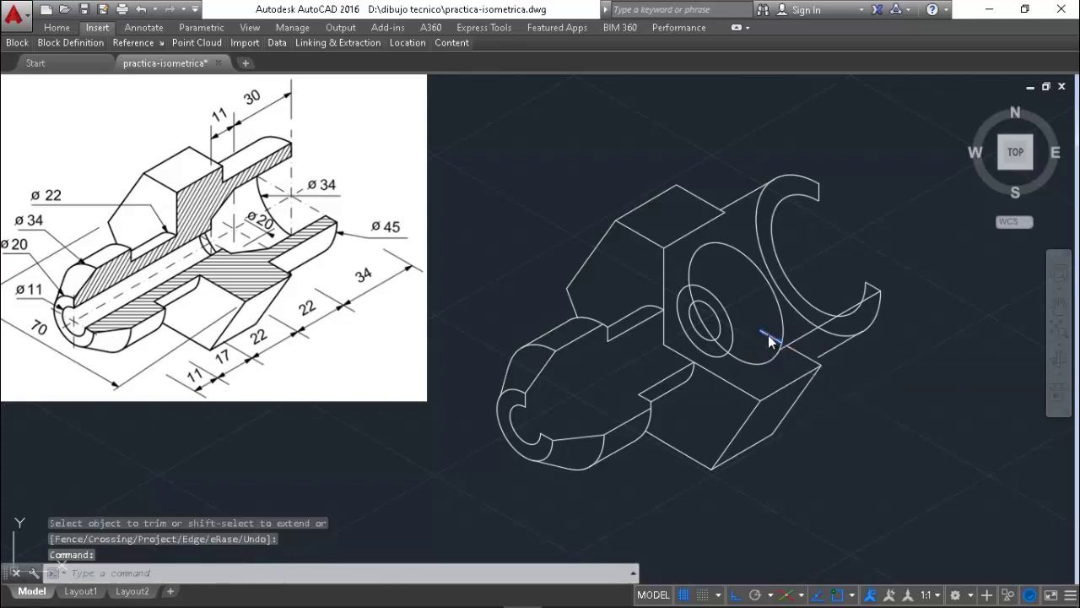
key(Delete)
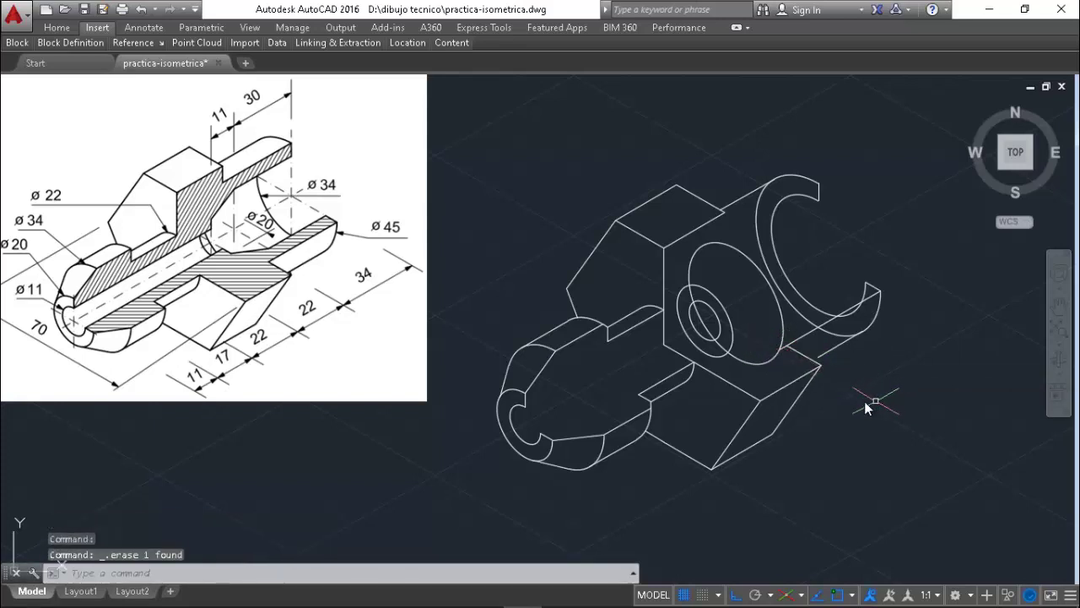
- Trim the remaining overhang to leave a clean corner
text(TR)
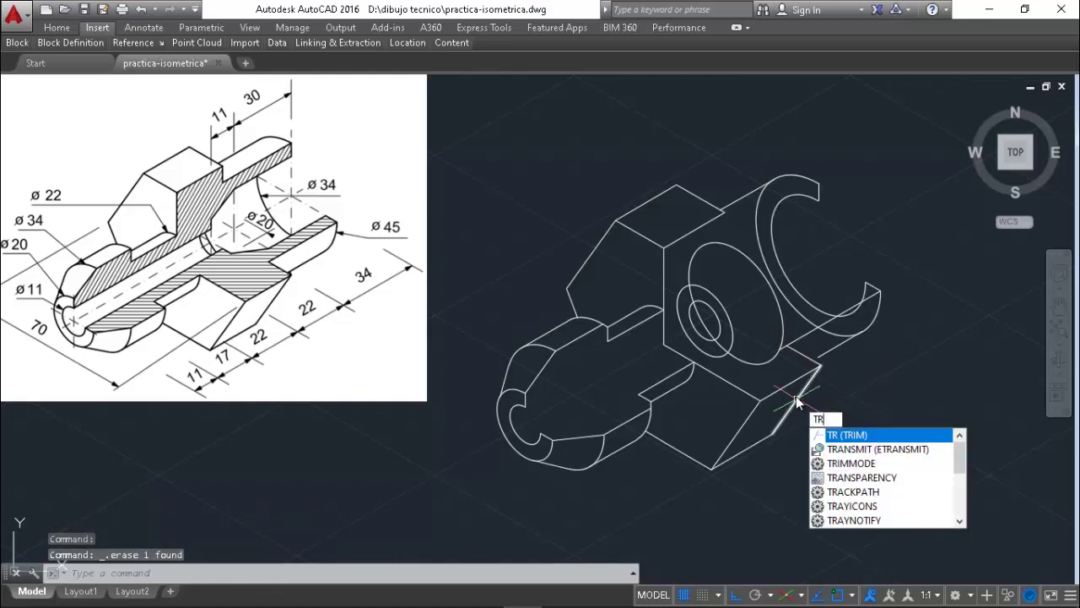
key(Return)
key(Return)
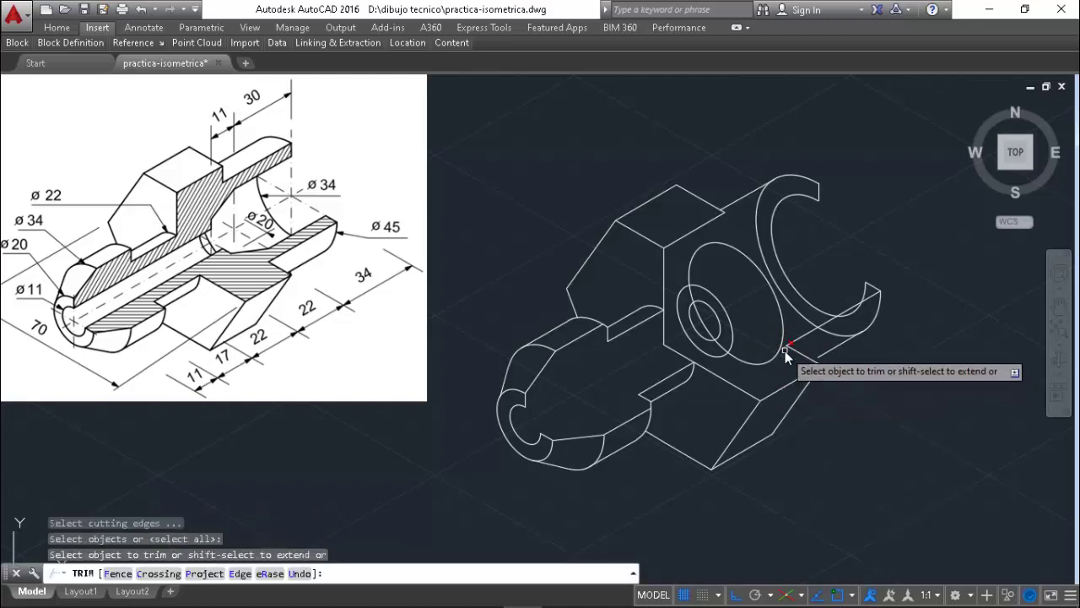
click(785, 351)
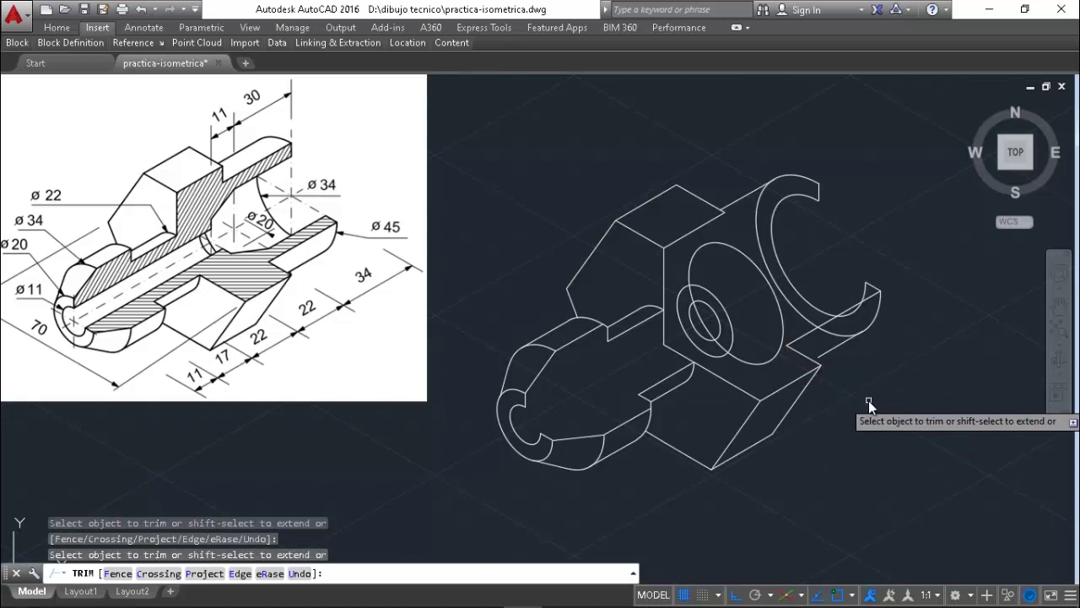
key(Return)
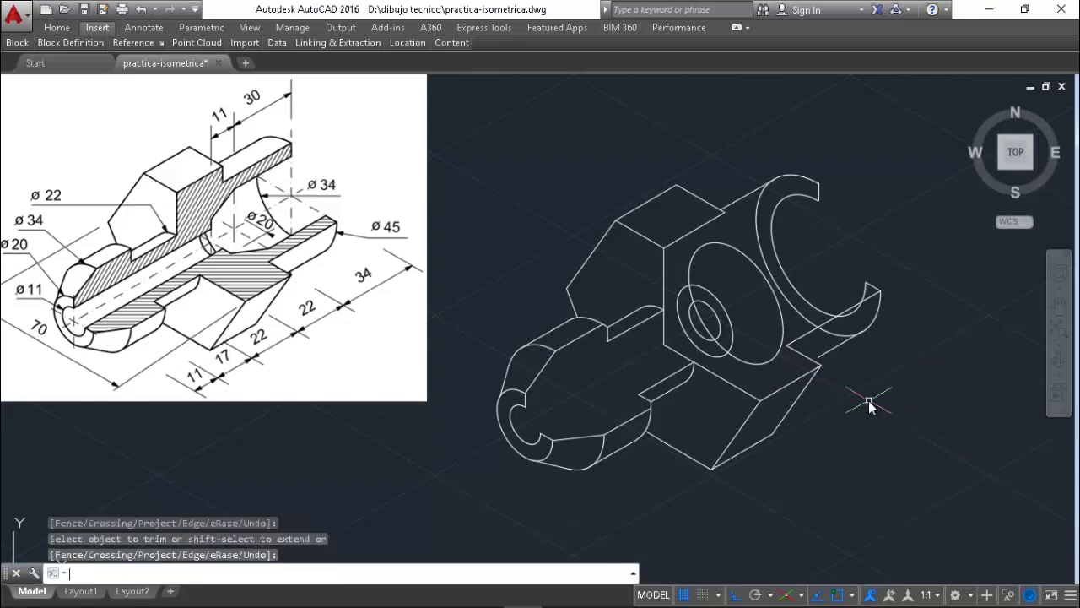
text(l)
key(Return)
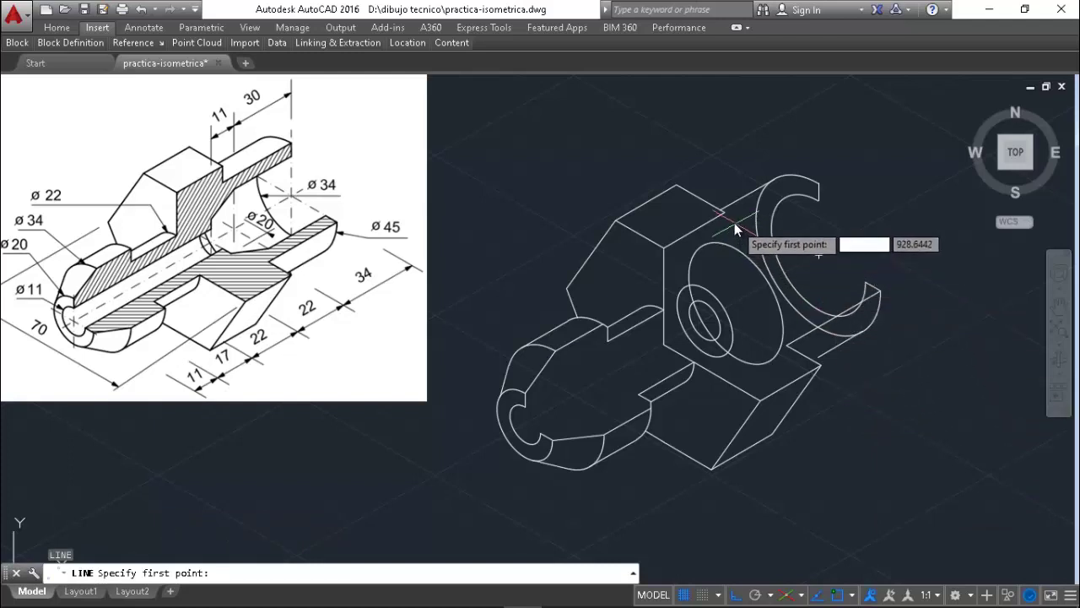
- Draw a vertical edge down from the hexagon's top endpoint on the right isoplane
click(728, 214)
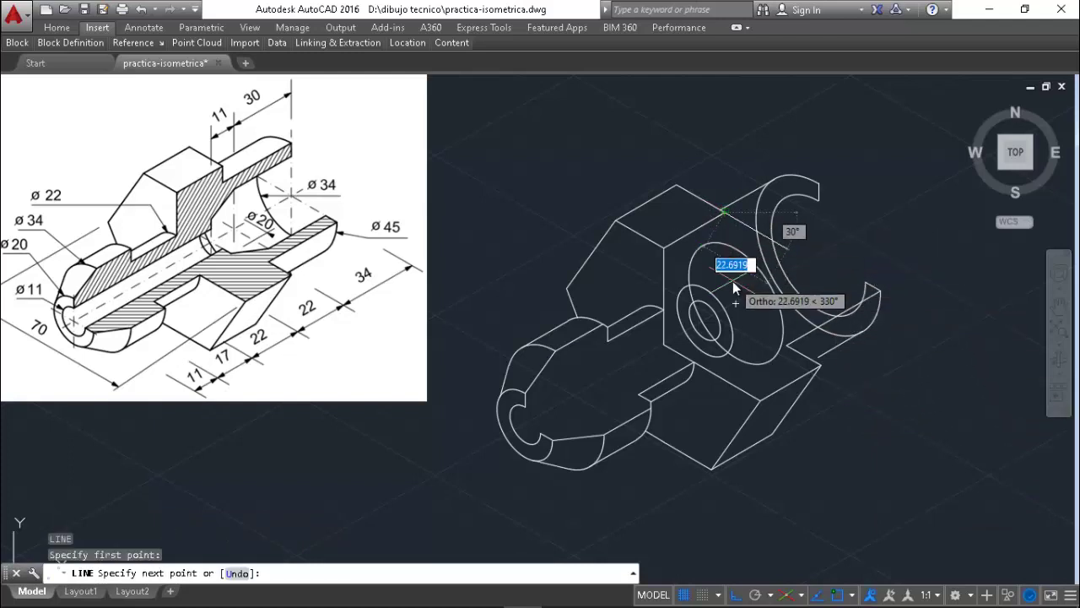
key(F5)
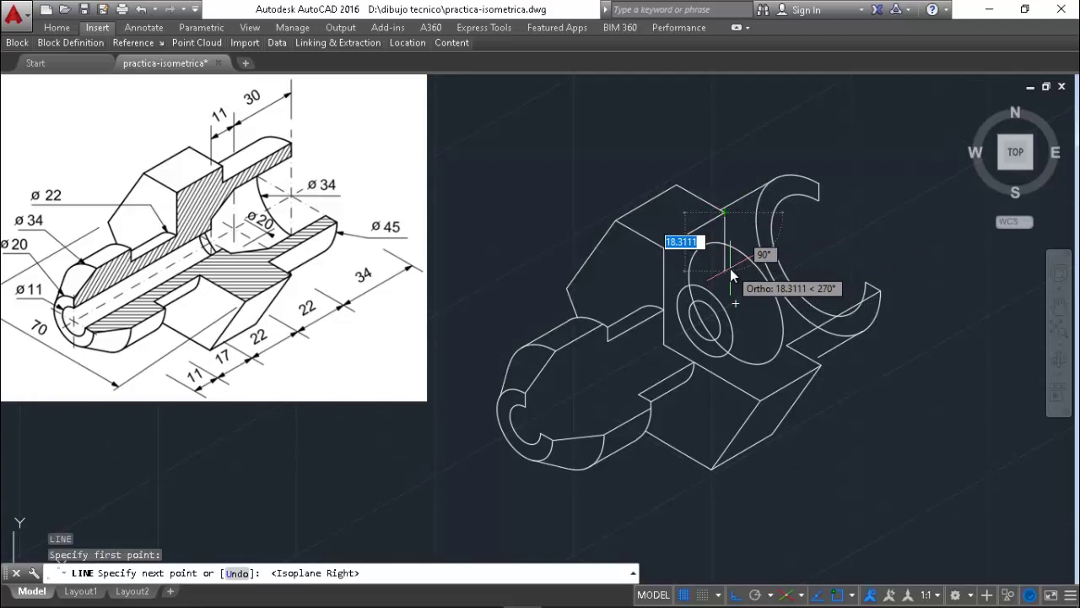
click(730, 268)
key(Return)
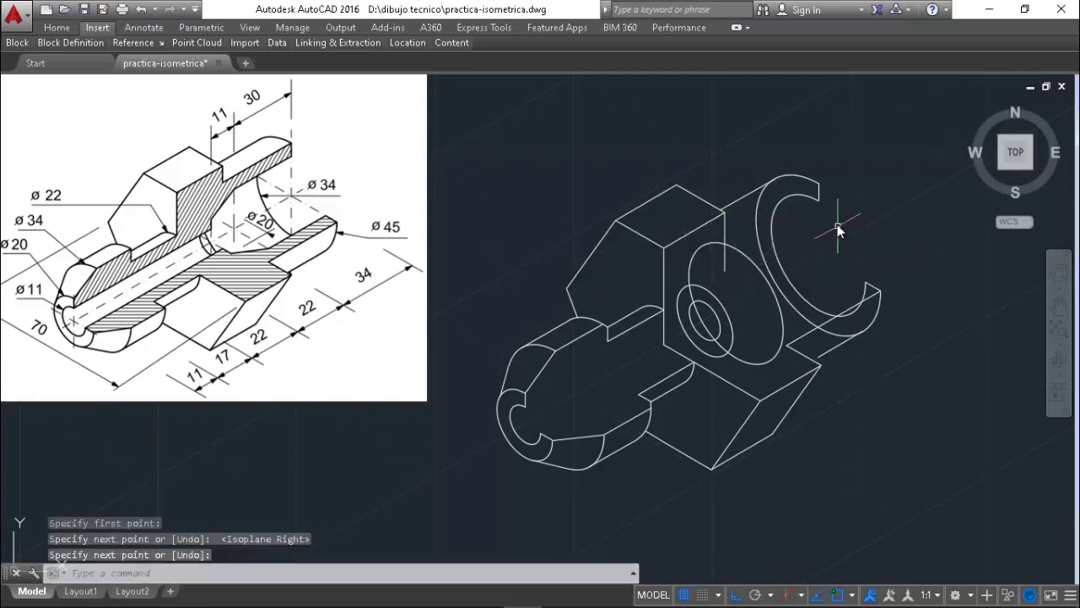
key(Return)
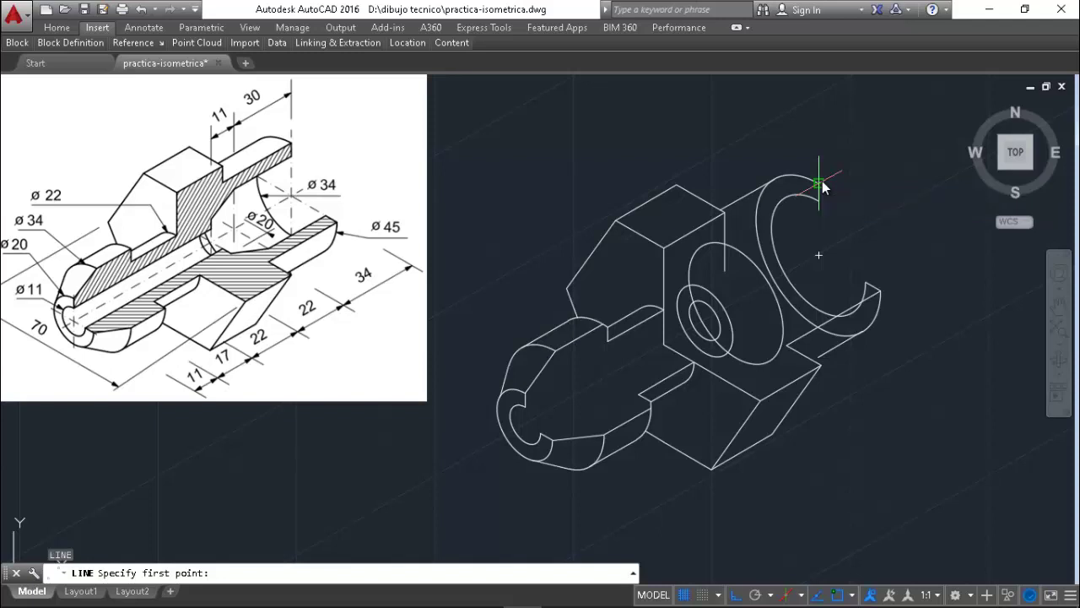
click(820, 183)
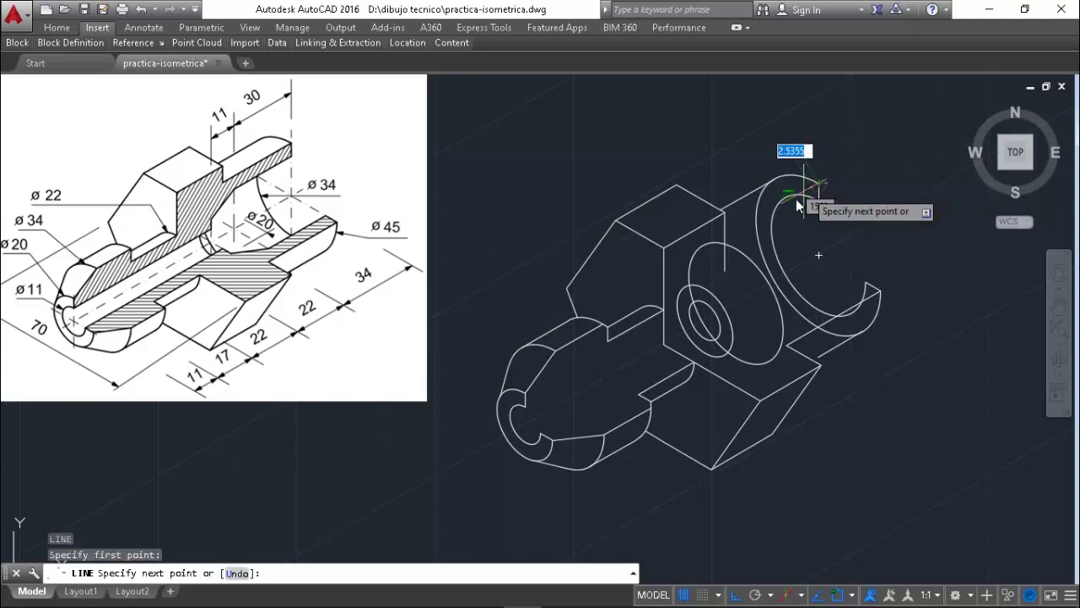
click(680, 253)
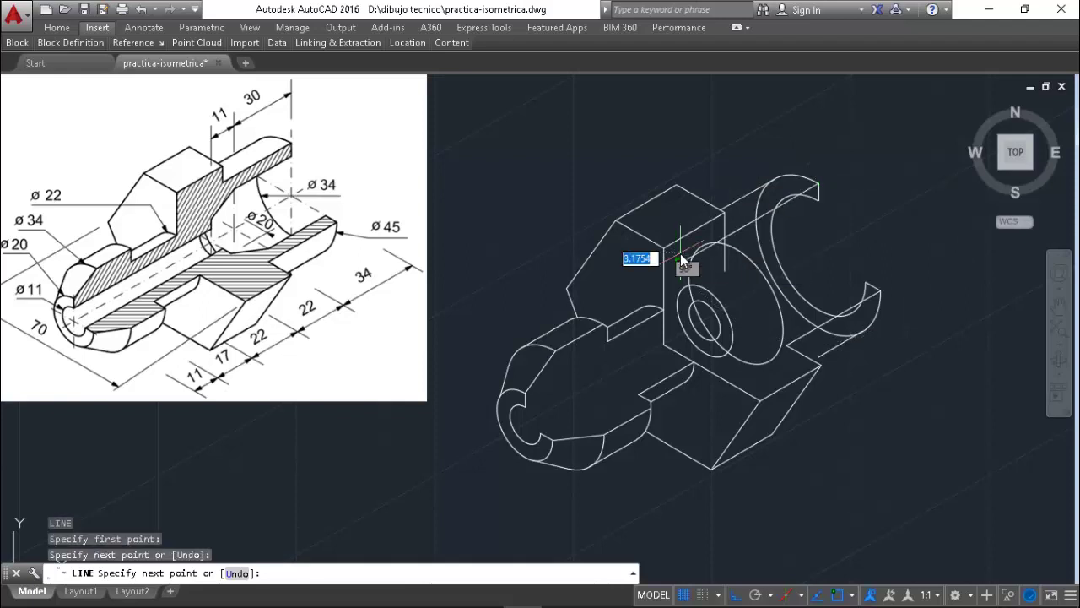
key(Escape)
- Trim two extra curve pieces off the hexagon's front face
text(T)
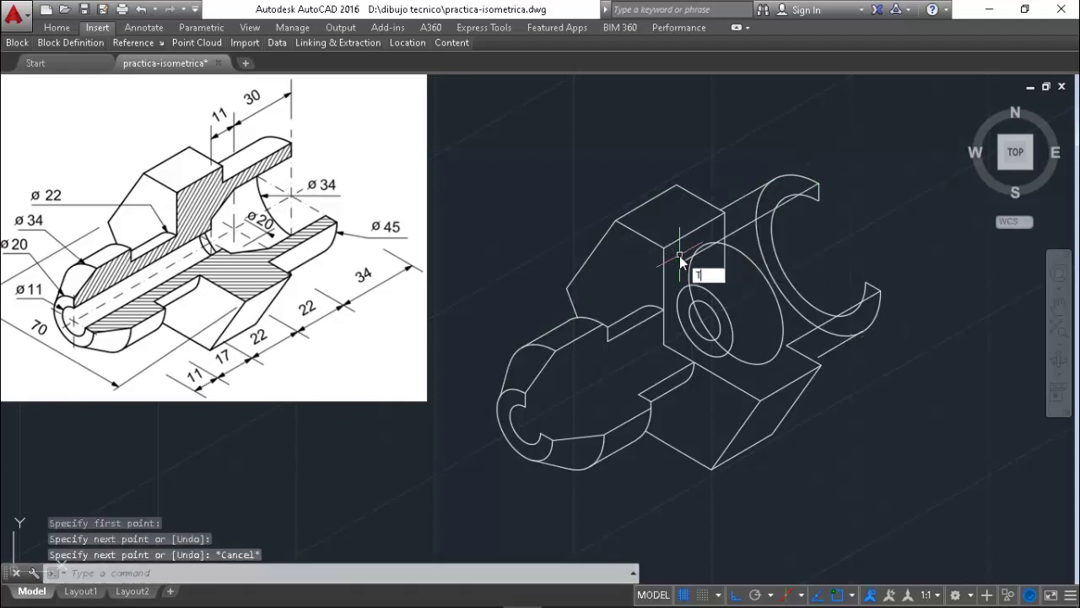
text(R)
key(Return)
key(Return)
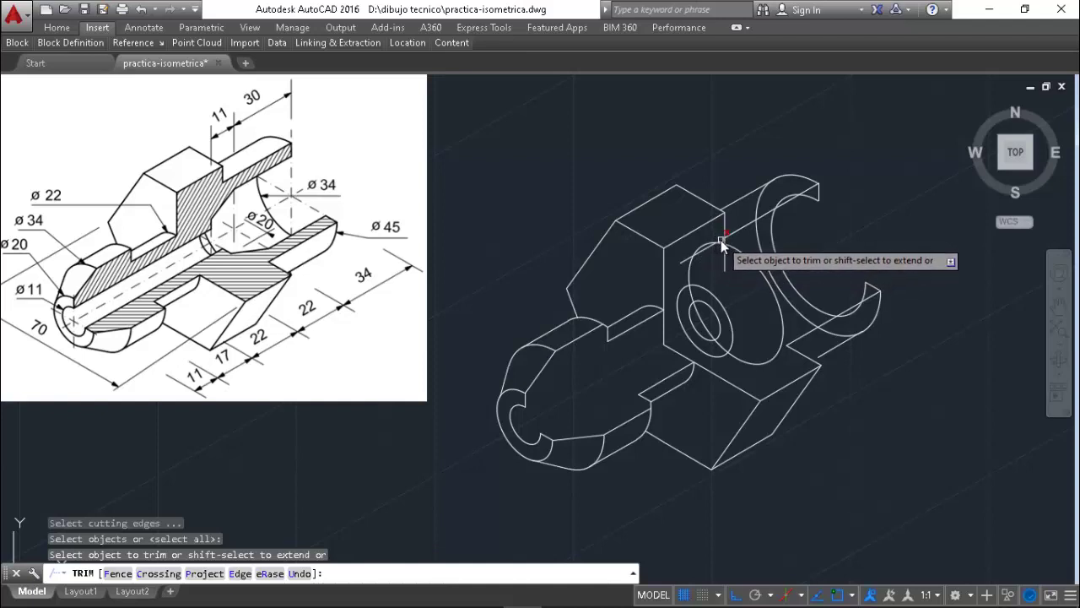
click(720, 238)
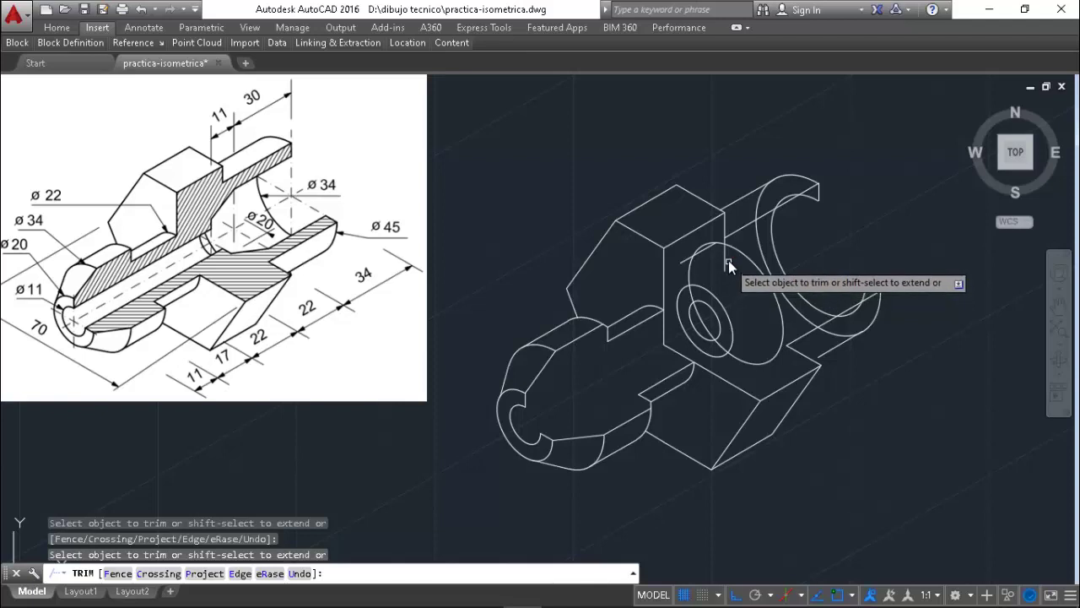
click(728, 260)
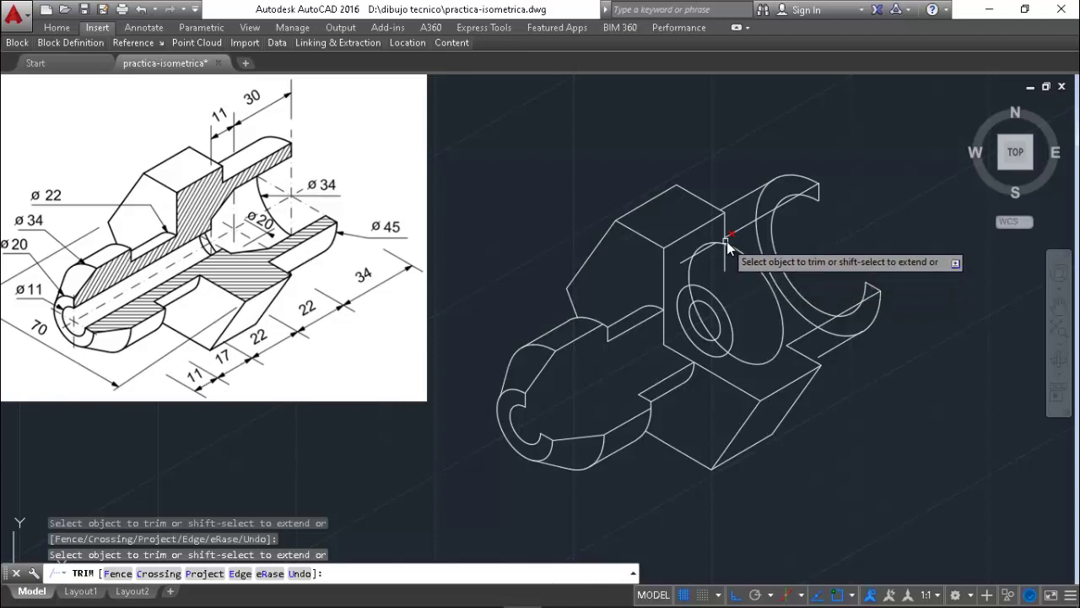
scroll(727, 241, up, 2)
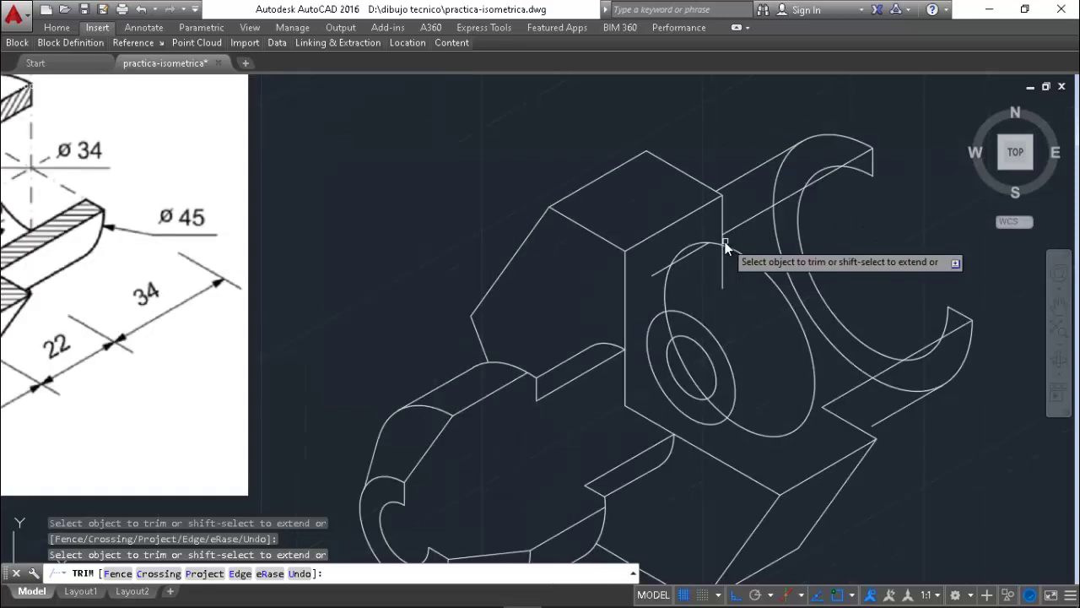
key(Escape)
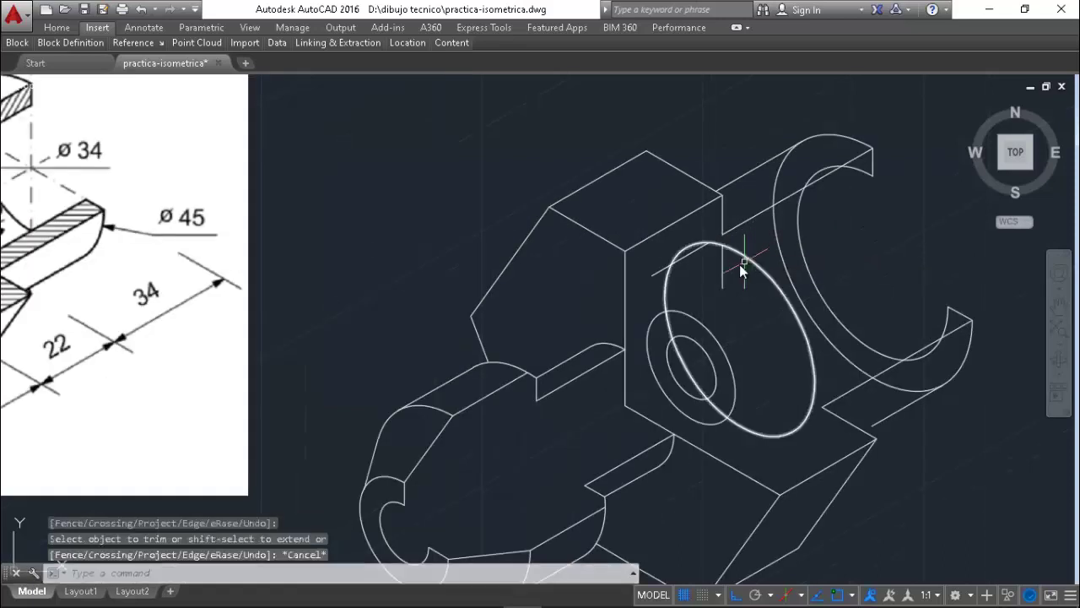
- Erase the leftover short vertical line and arc above the bore
click(724, 271)
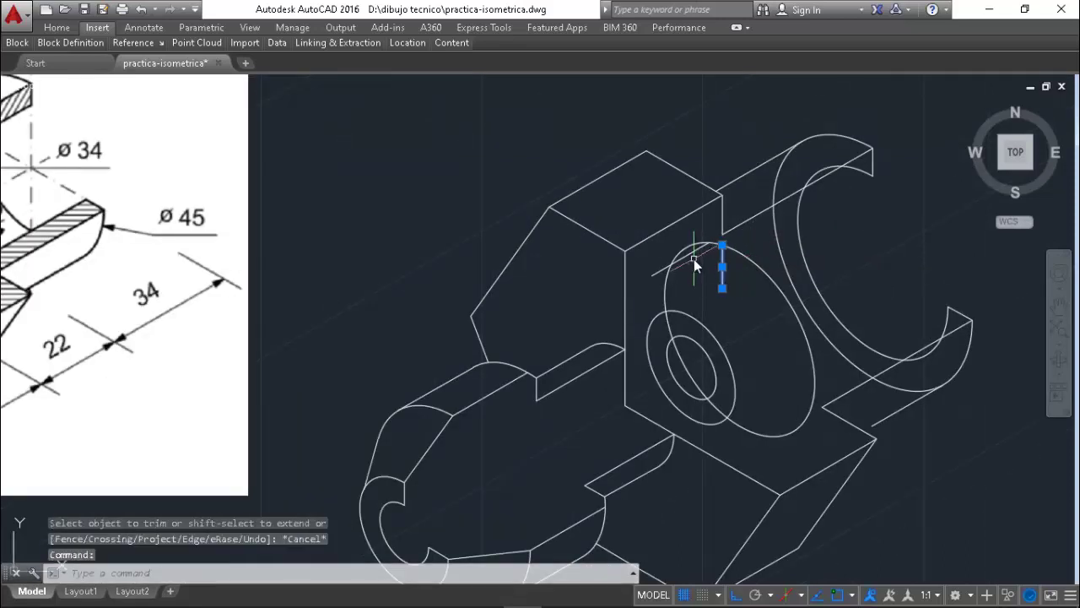
click(693, 255)
mouse_move(721, 289)
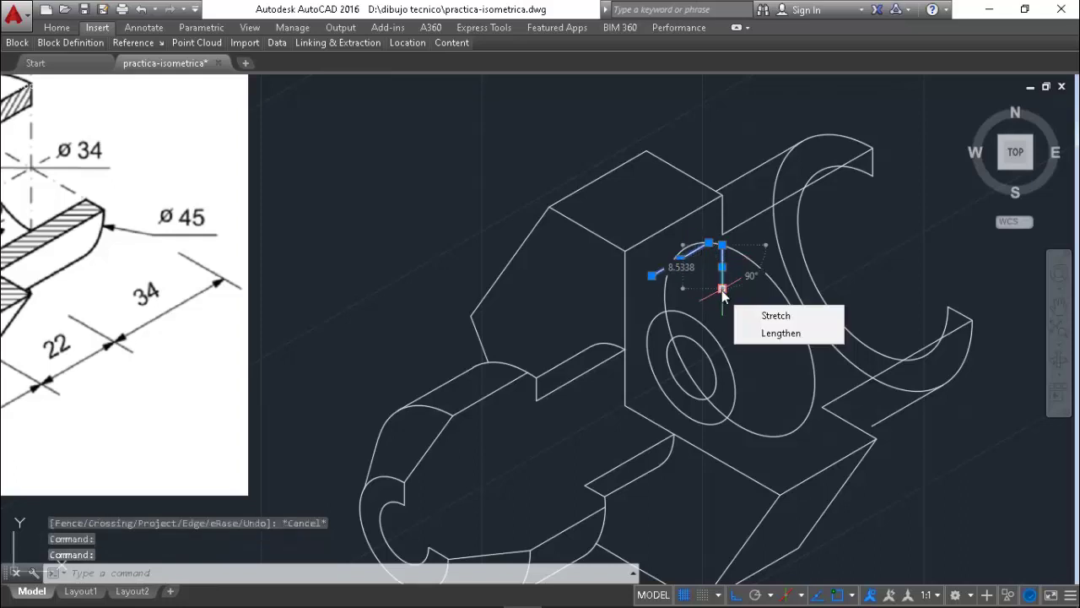
key(Delete)
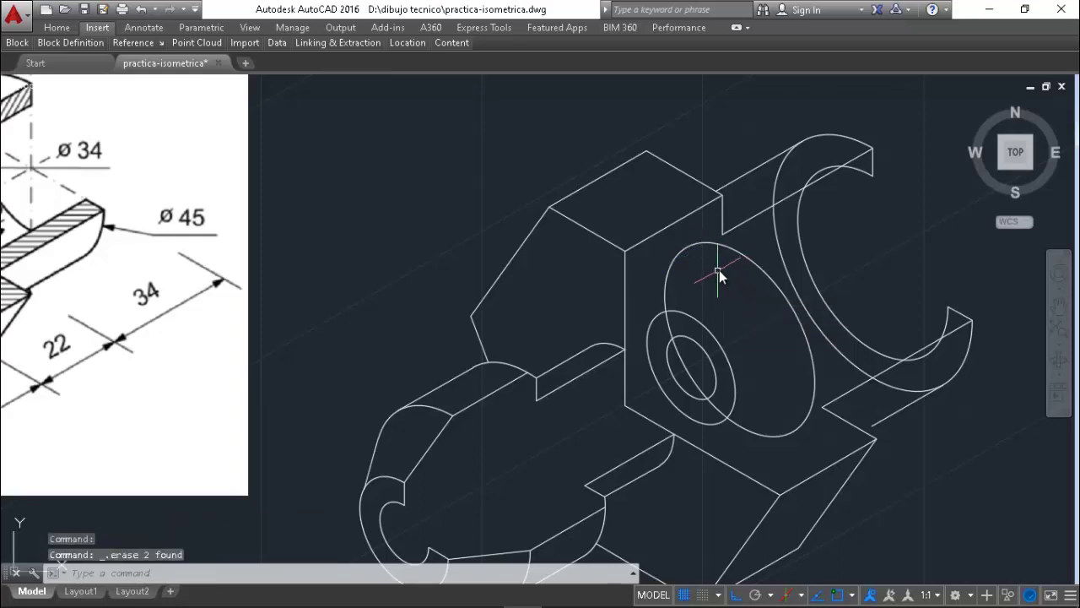
scroll(719, 271, down, 2)
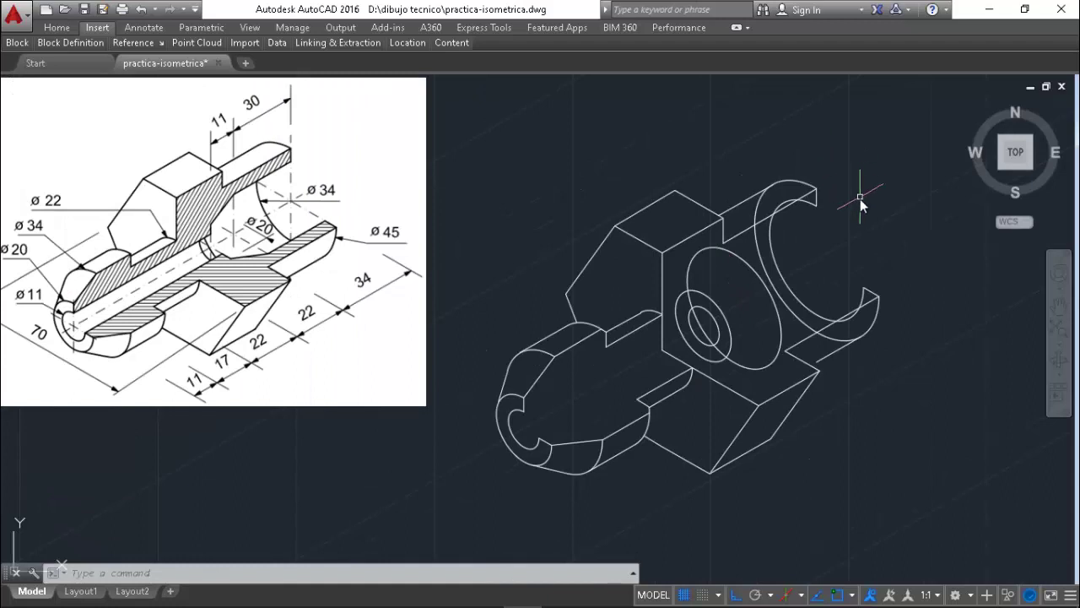
- Delete the short stray line on the right side
click(833, 354)
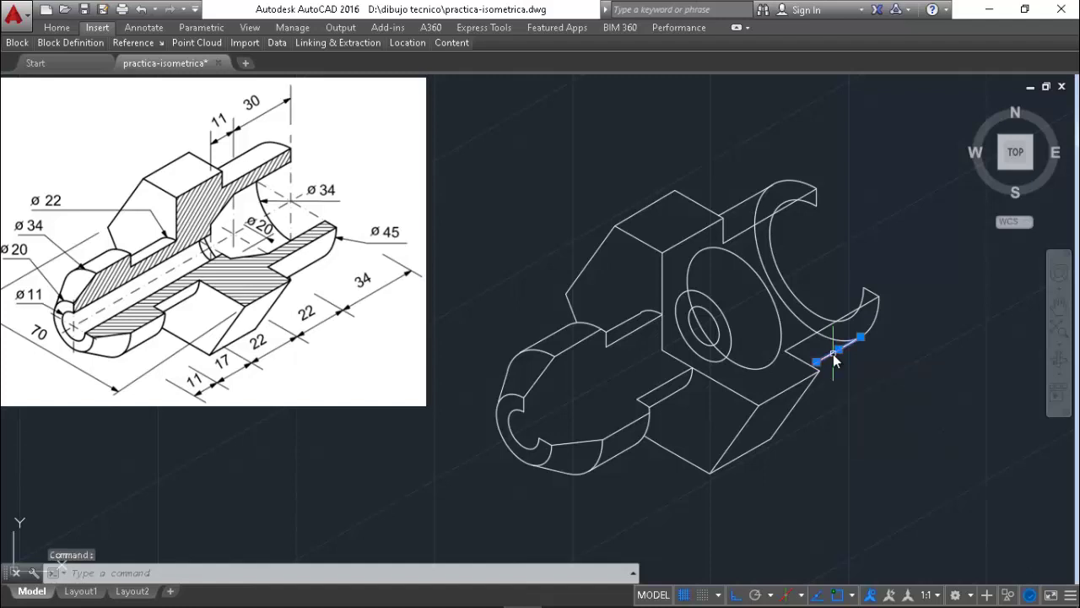
key(Delete)
key(Return)
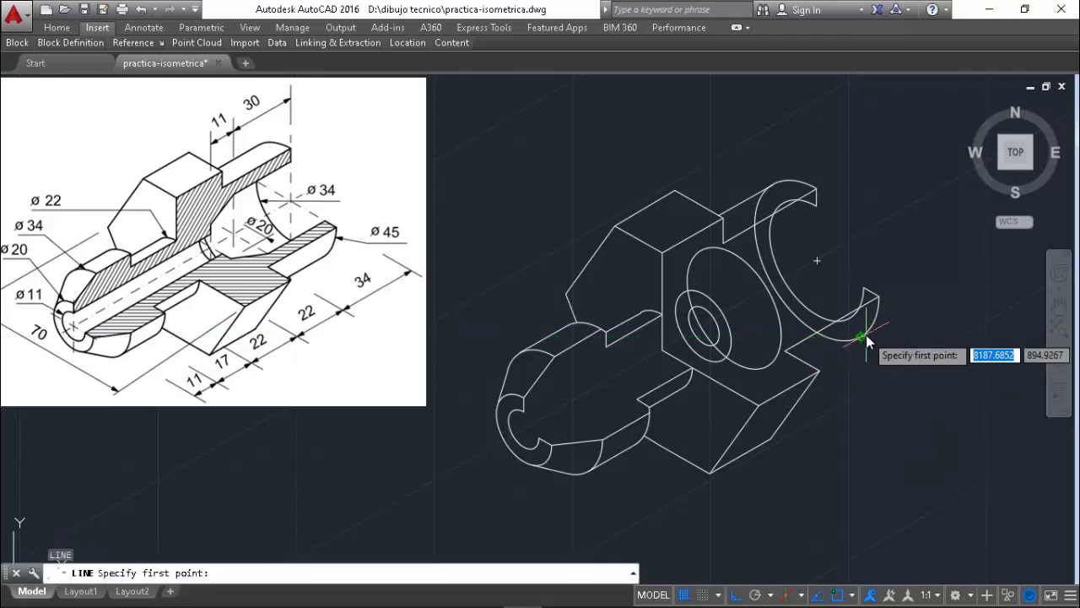
click(864, 335)
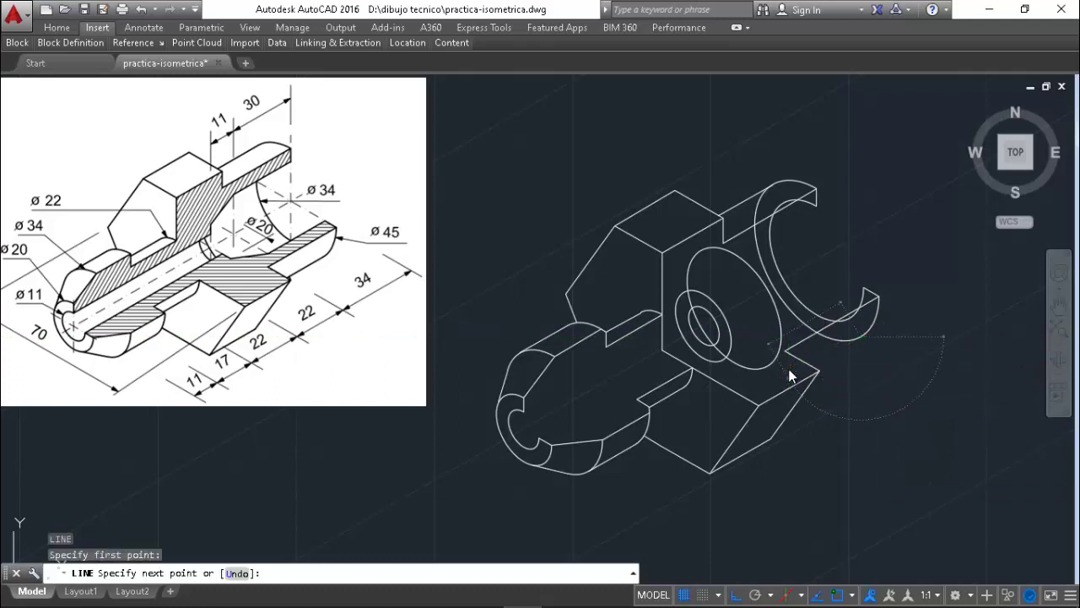
key(Escape)
- Trim the segment near the right ring and its inner arc pieces to form the cut-away
text(t)
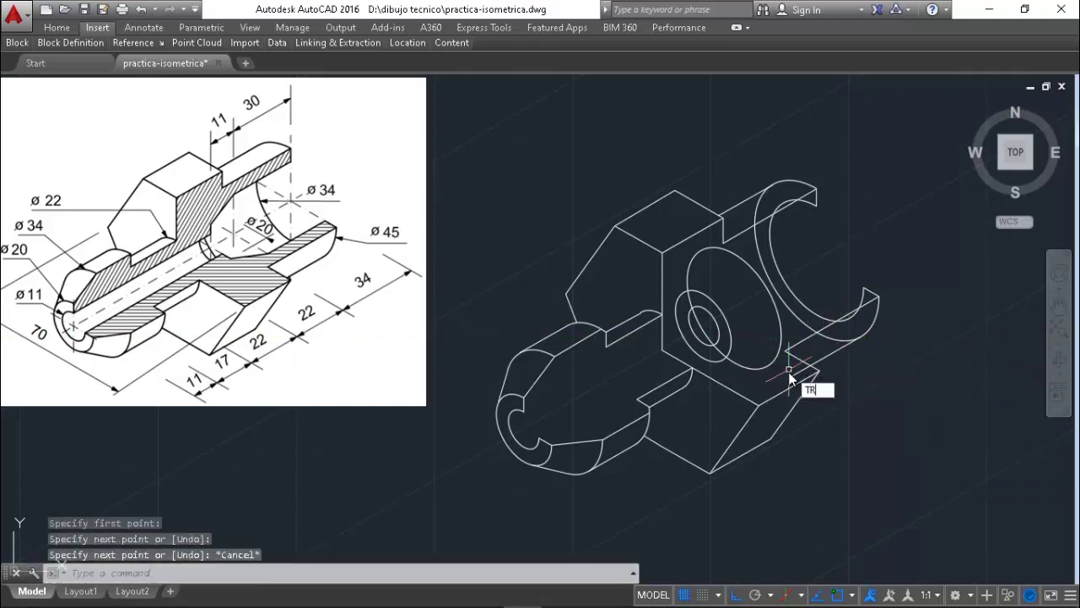
text(r)
key(Return)
key(Return)
click(795, 375)
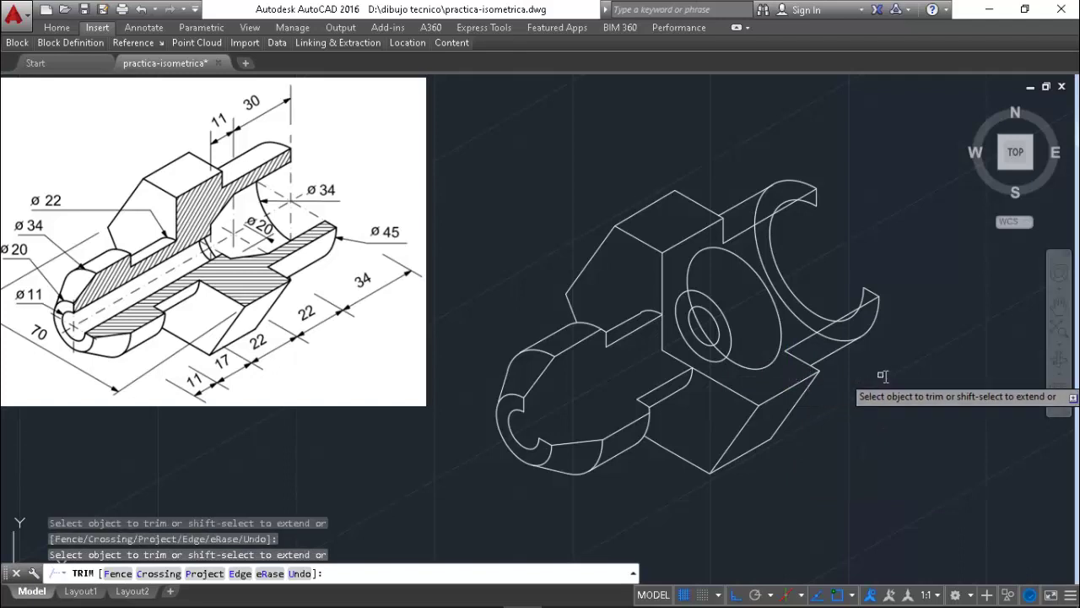
key(Escape)
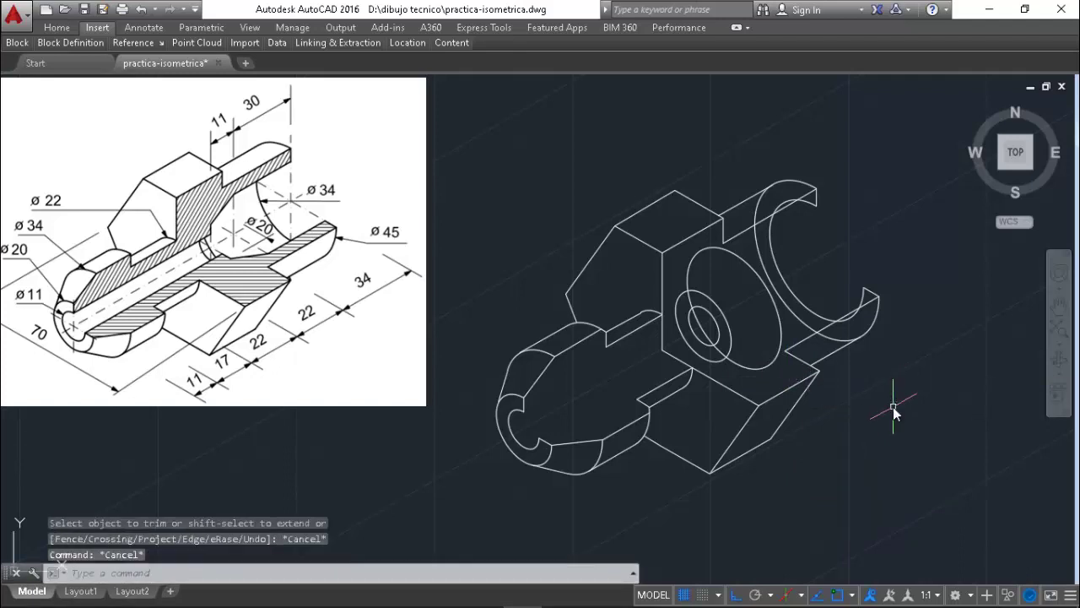
text(tr)
key(Return)
key(Return)
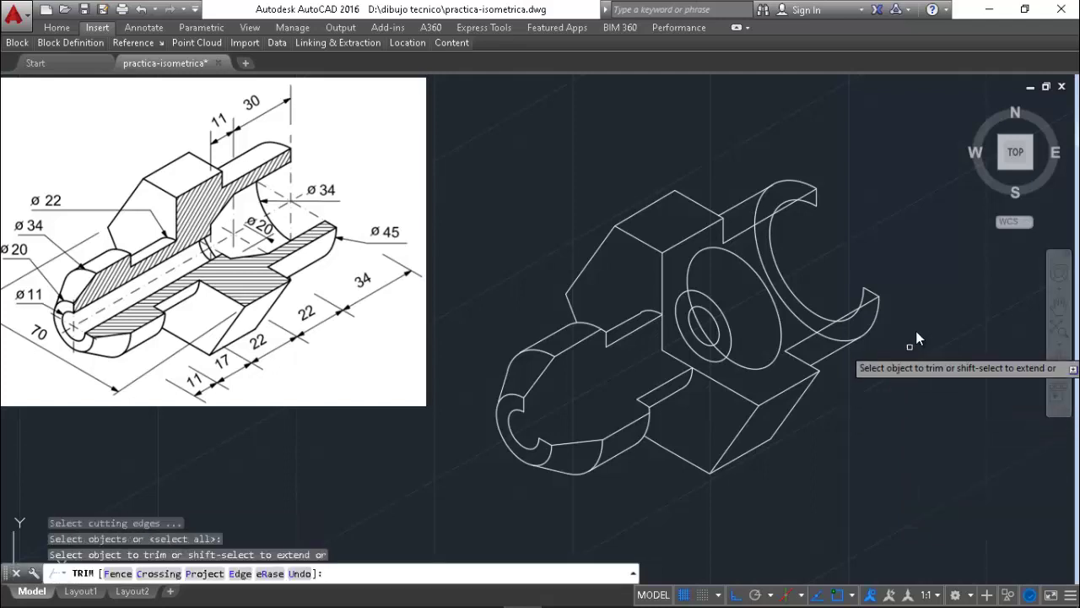
click(757, 214)
click(781, 204)
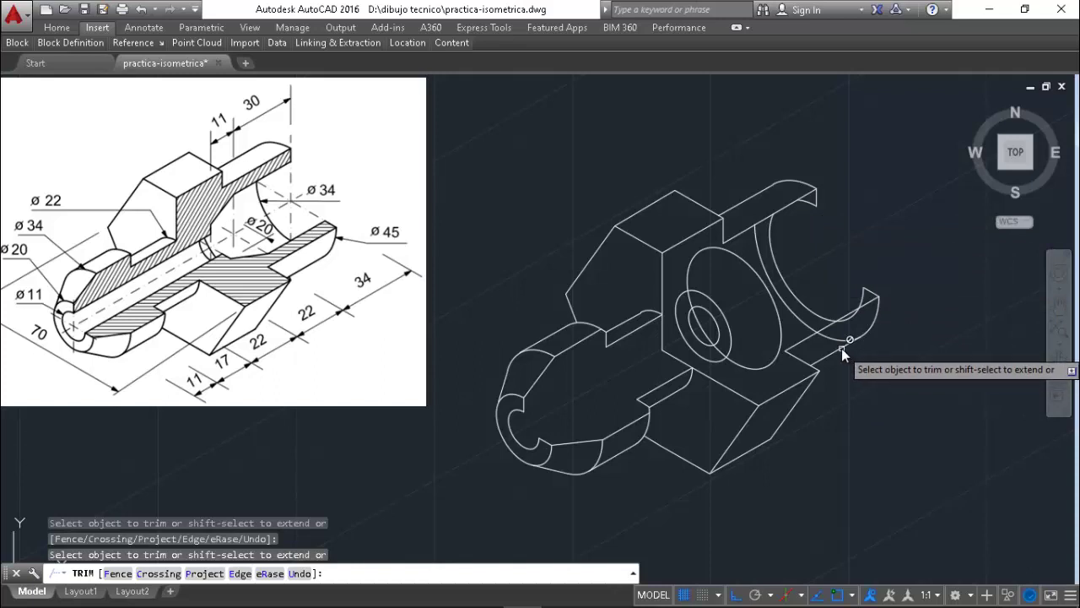
click(799, 322)
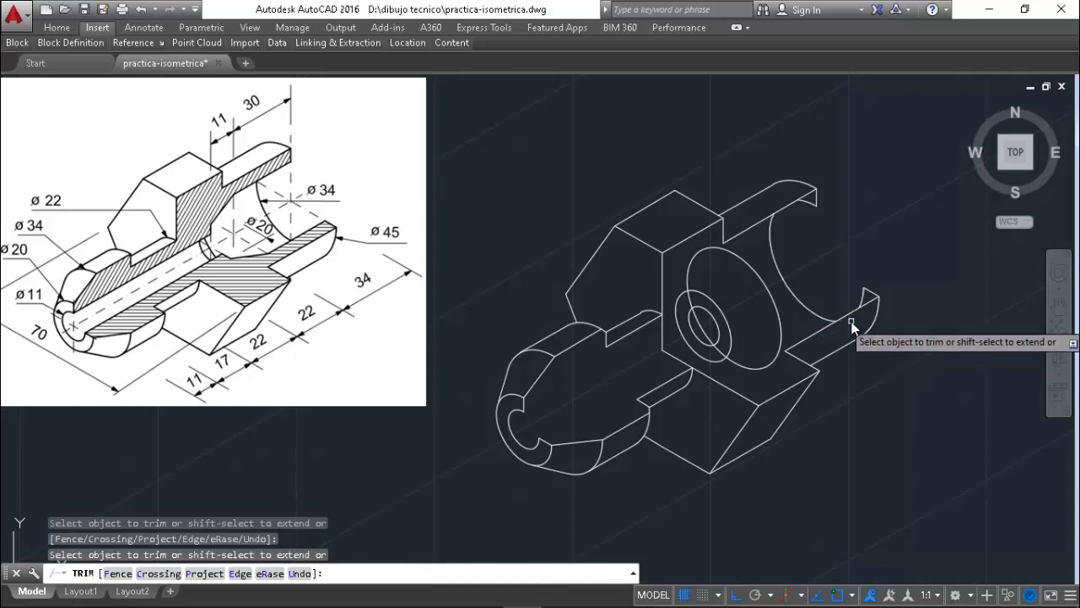
key(Escape)
key(Escape)
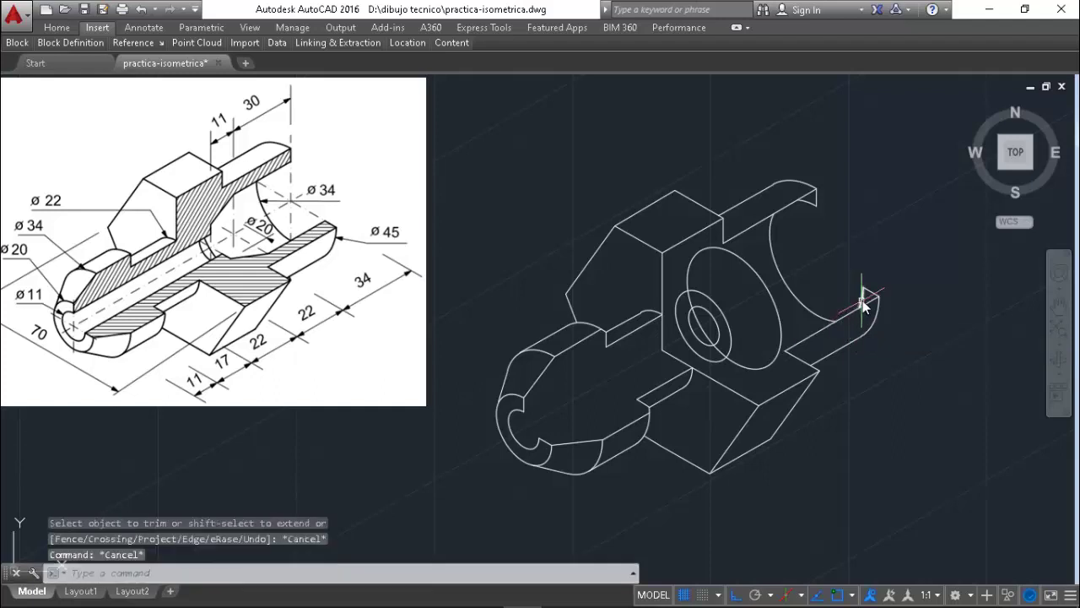
- Delete the right-end elliptical arc and draw a 30-unit isometric line from the arc's endpoint
click(831, 285)
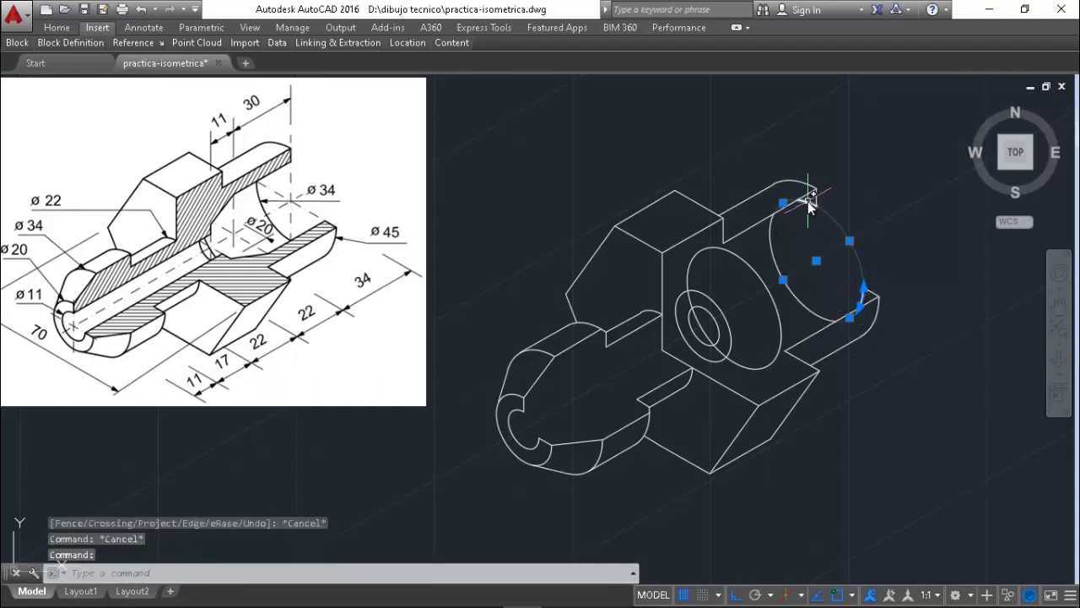
key(Delete)
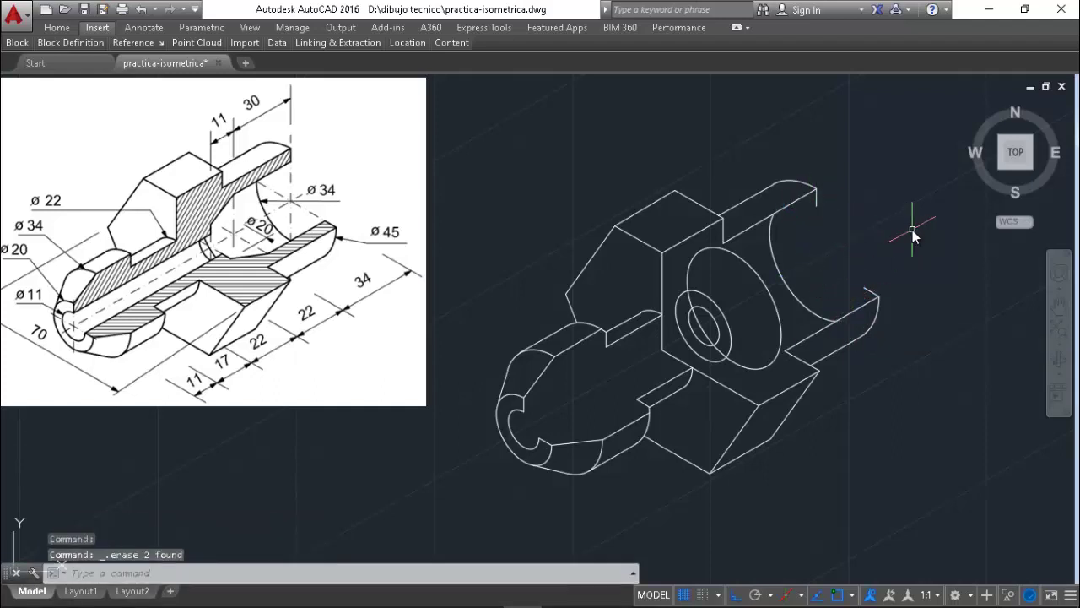
text(l)
key(Return)
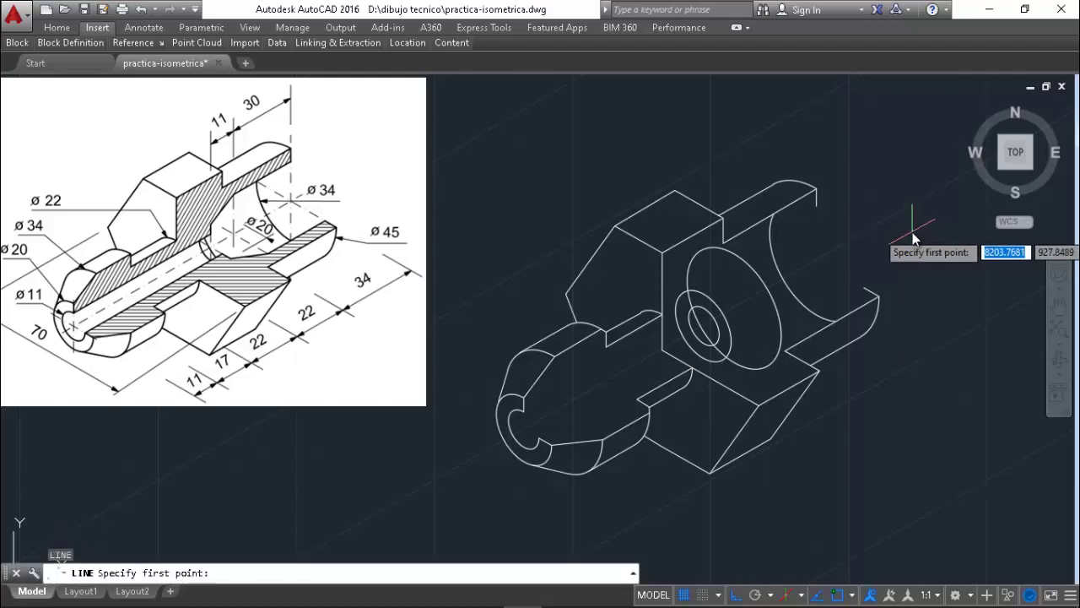
click(861, 289)
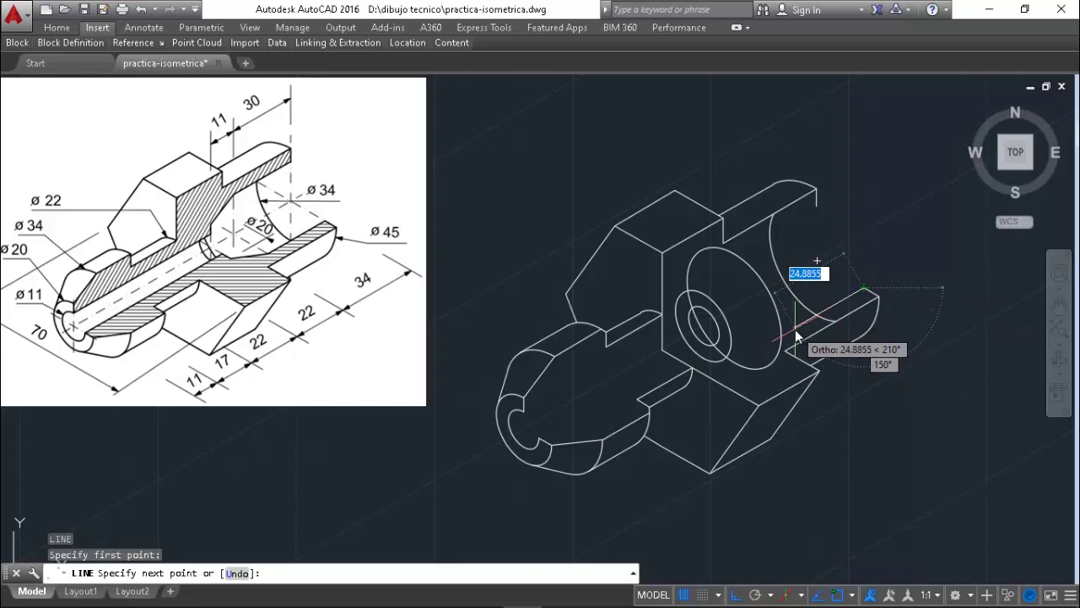
text(30)
key(Return)
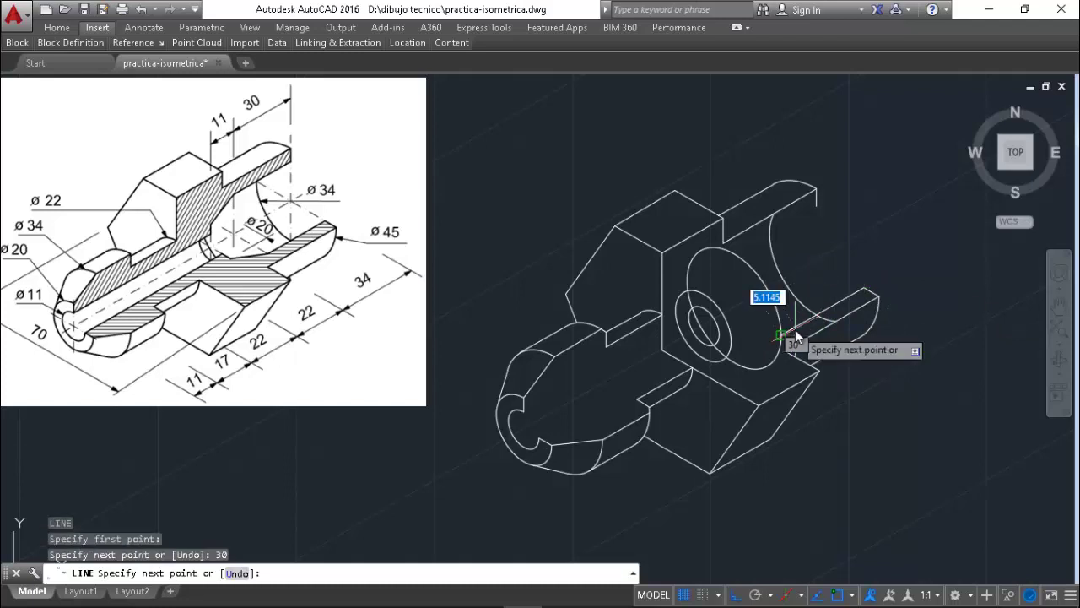
key(Return)
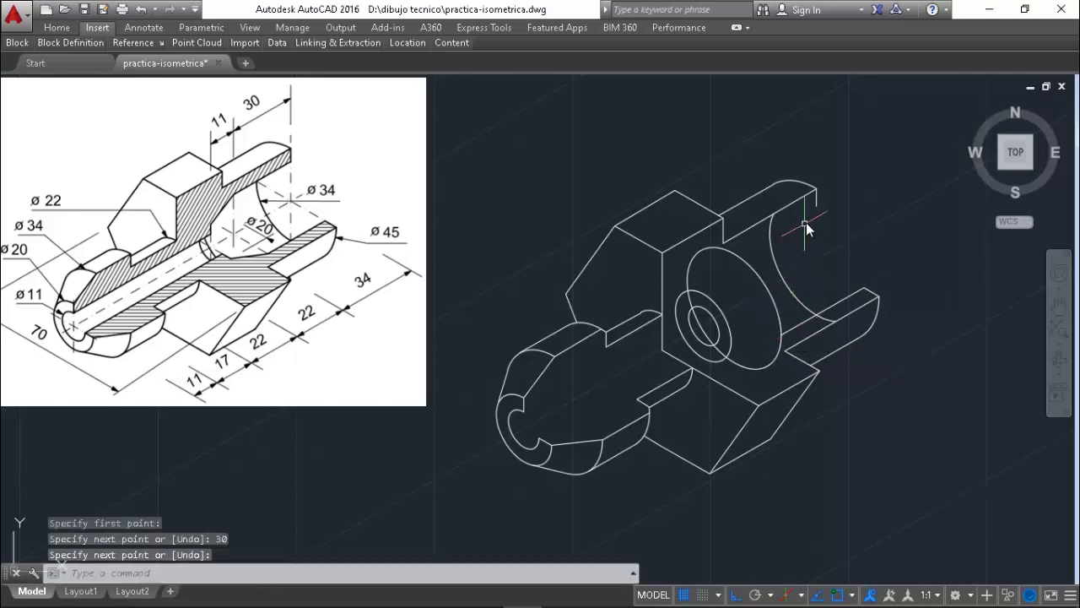
- Draw a second 30-unit isometric line from the top-right endpoint
key(Return)
click(816, 205)
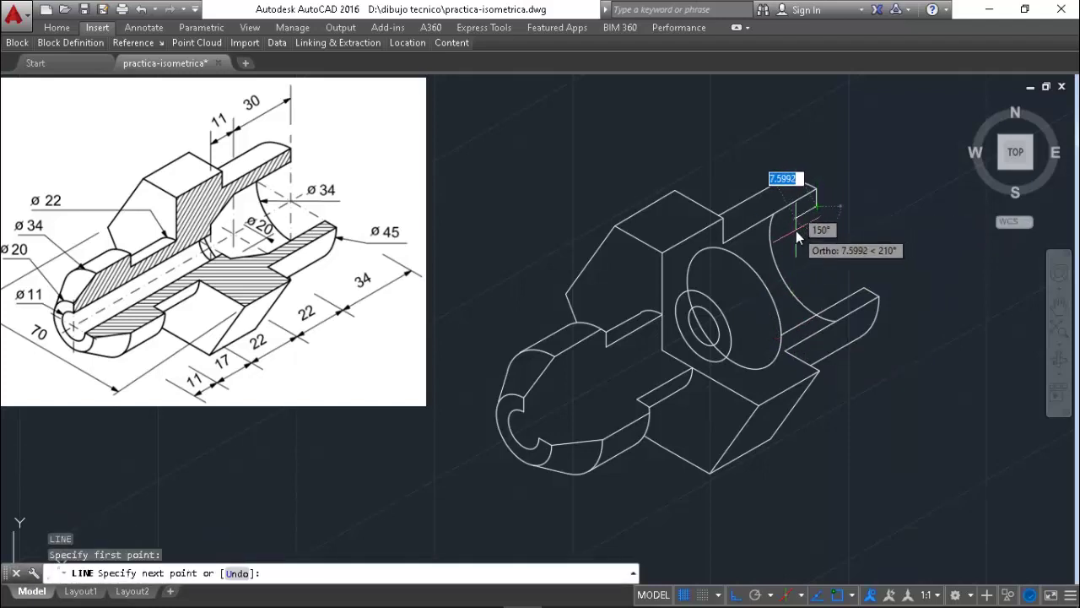
text(30)
key(Return)
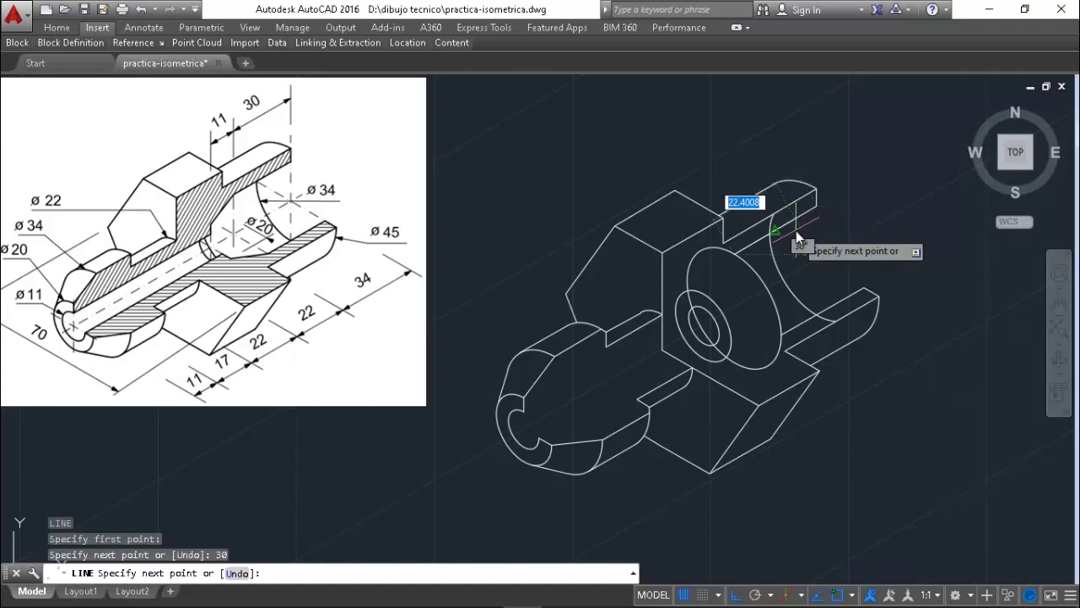
key(Return)
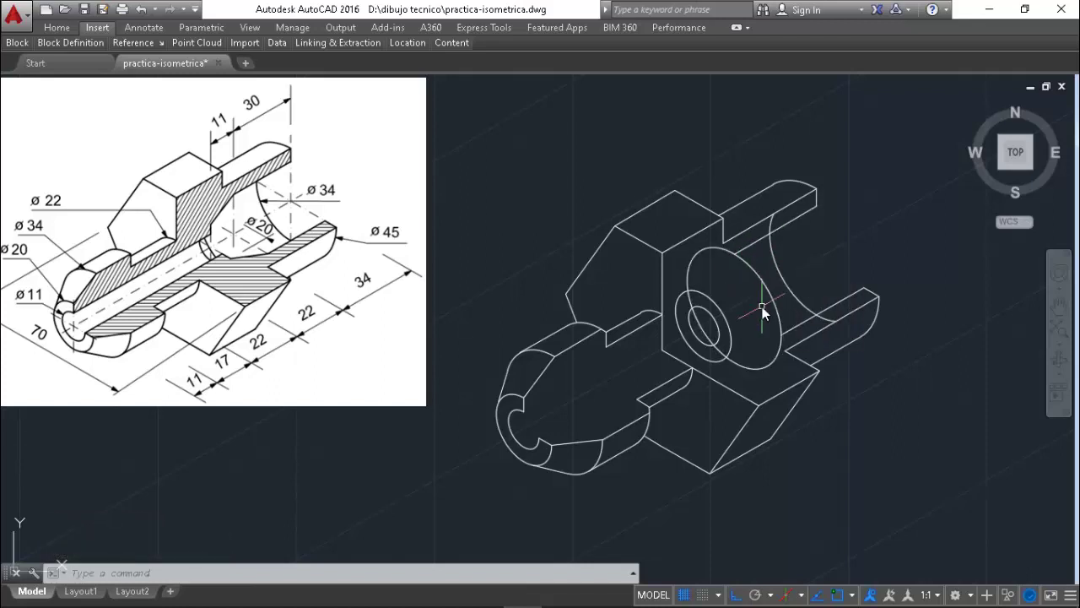
- Trim the edge below the hexagon face, the stray inner arc, and the large ellipse's upper arc
text(tr)
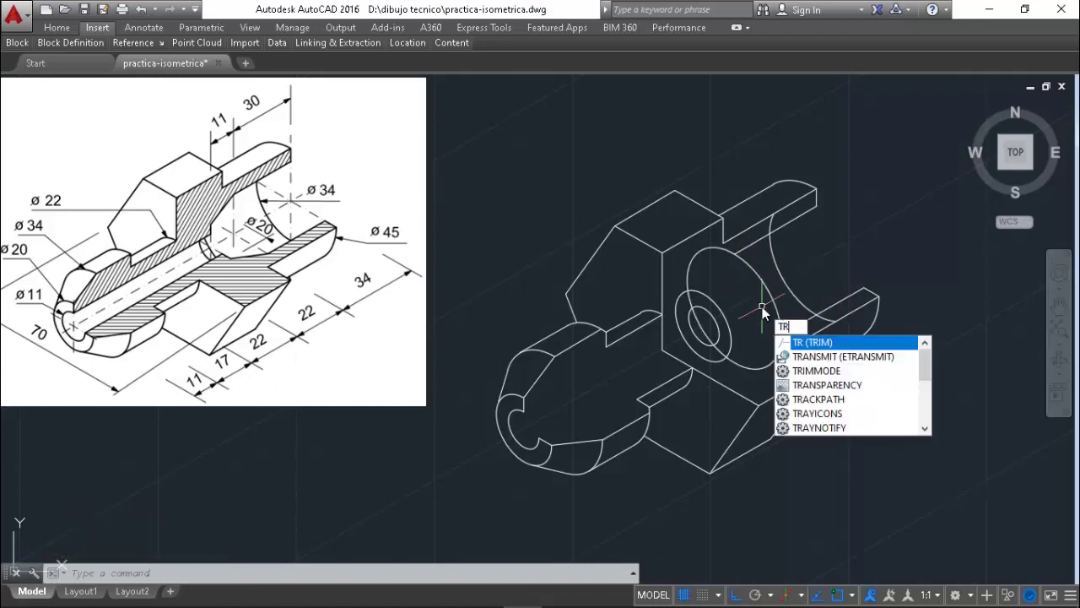
key(Return)
key(Return)
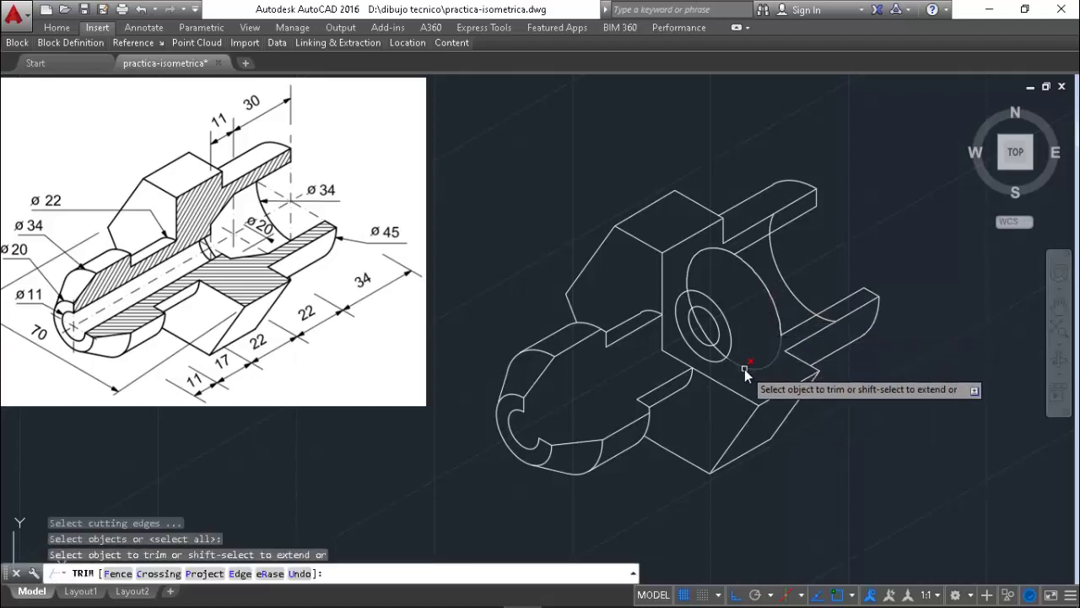
click(745, 369)
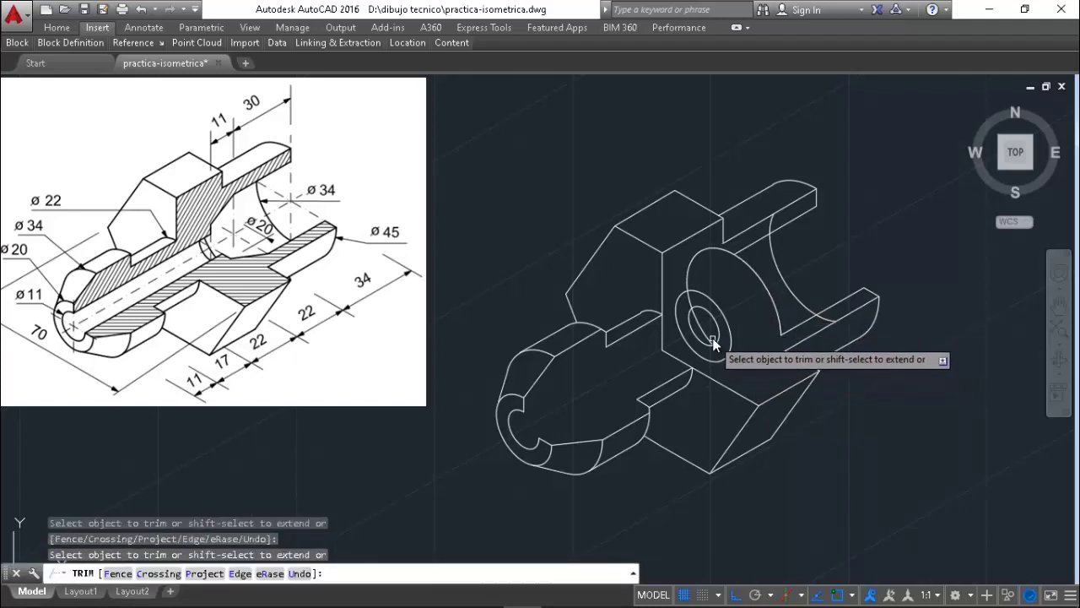
click(698, 319)
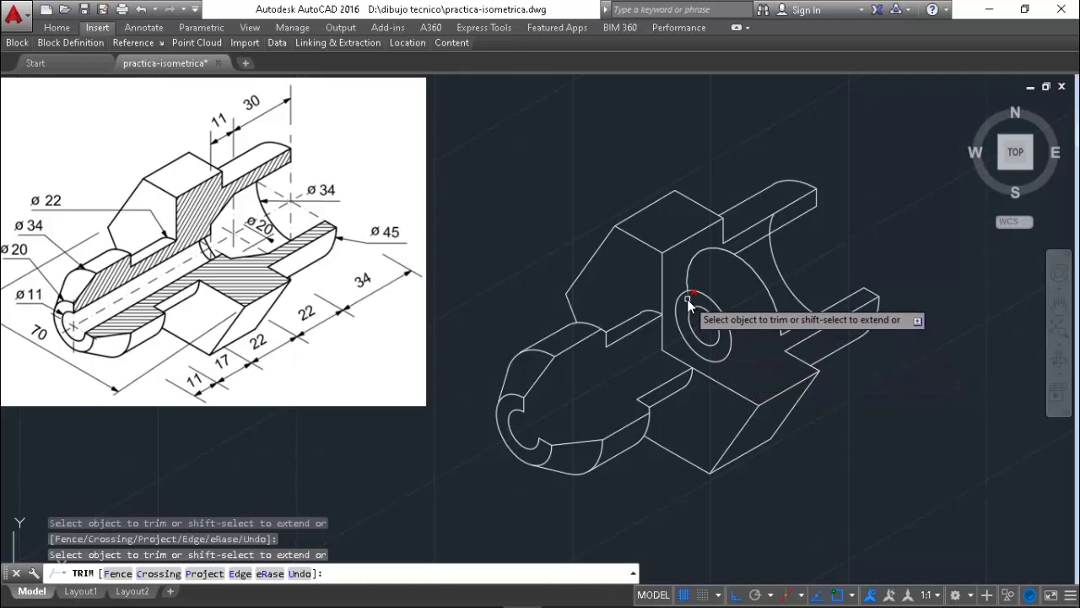
click(689, 275)
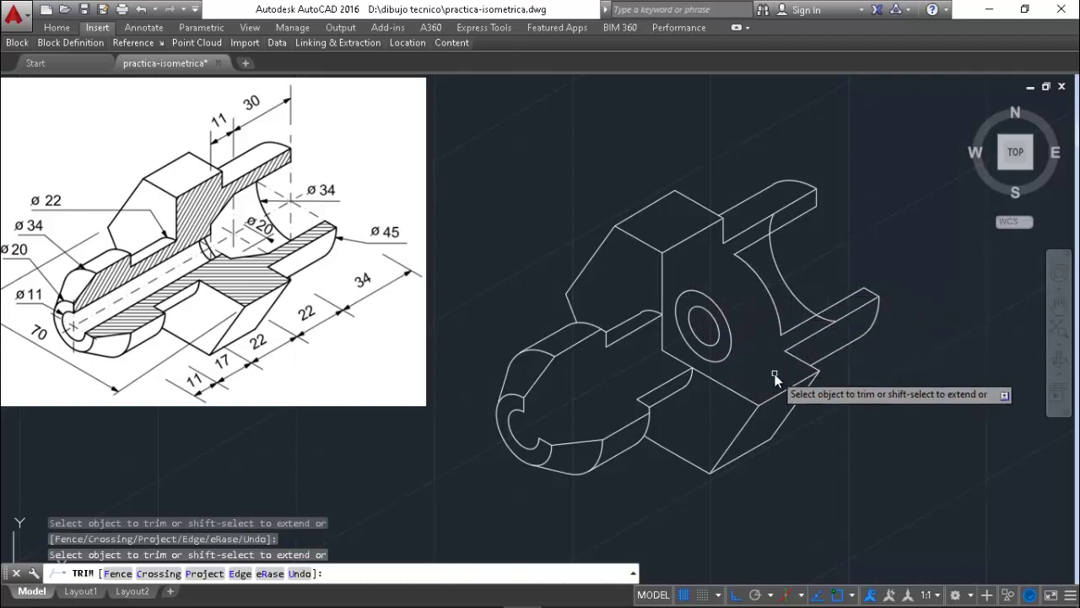
key(Escape)
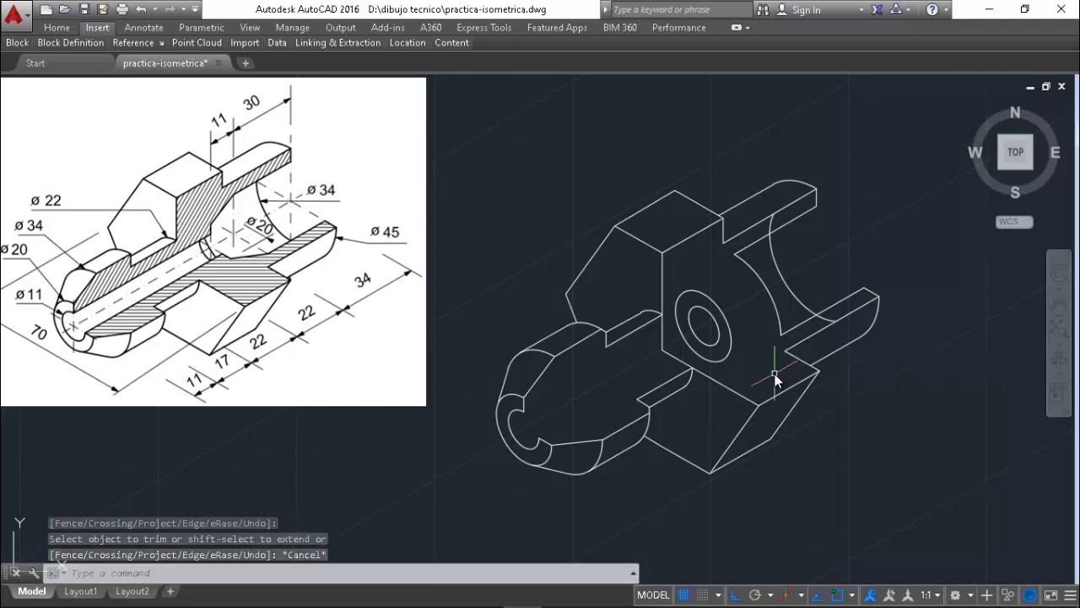
- Draw two quarter-cut lines from the hole centre: one straight up, one at 330° on the left isoplane
text(l)
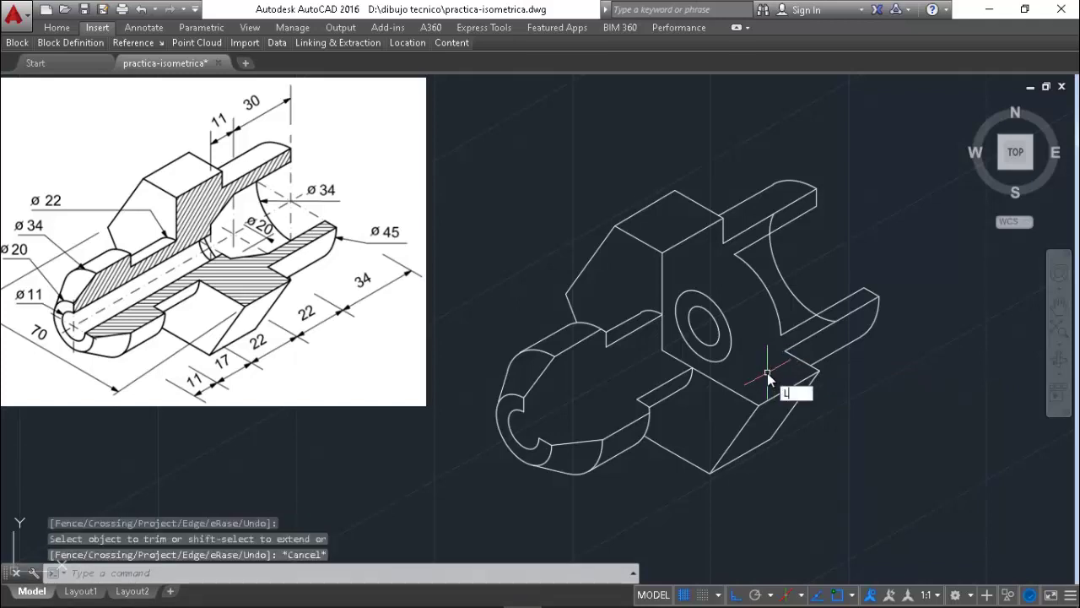
key(Return)
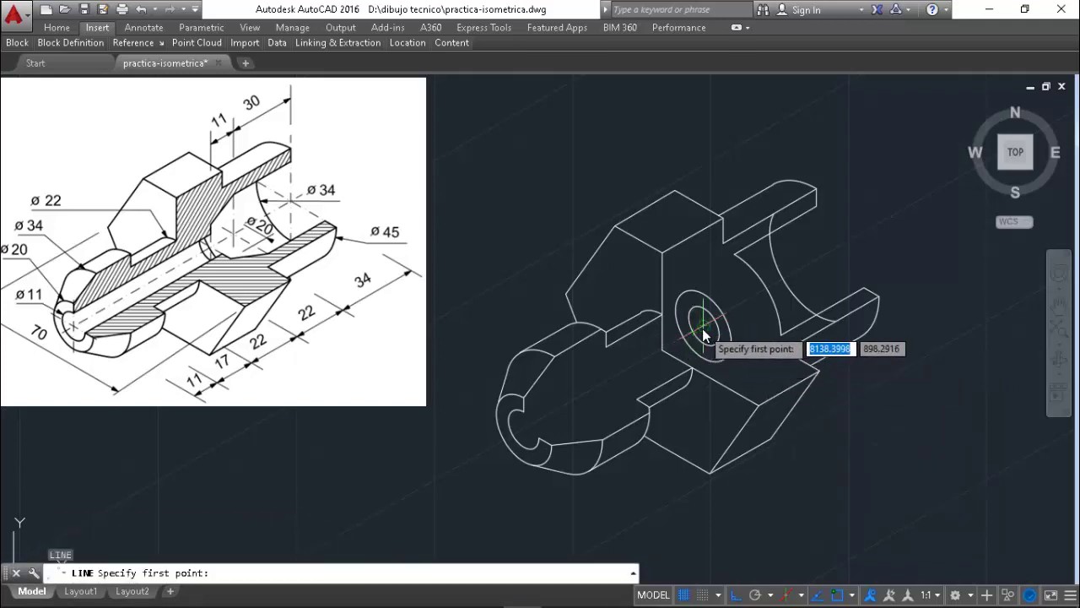
click(702, 326)
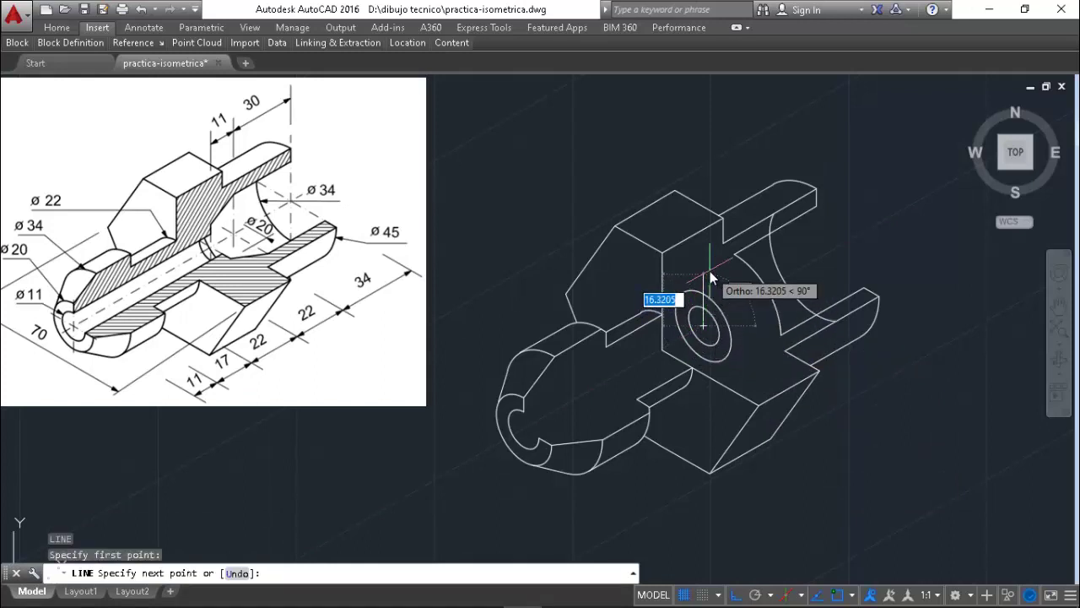
click(710, 271)
key(Return)
key(Return)
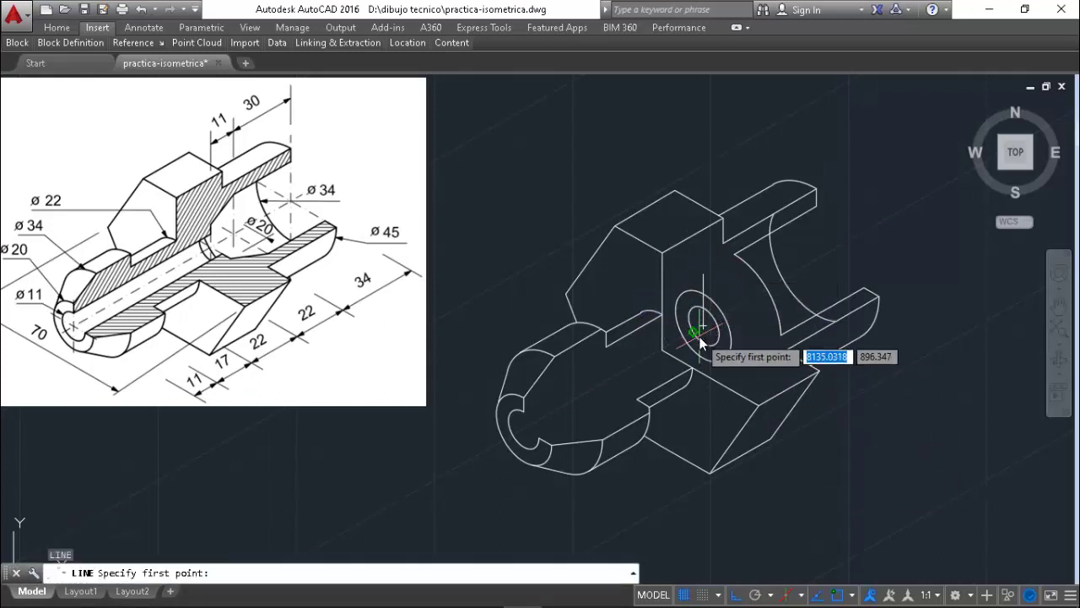
click(703, 327)
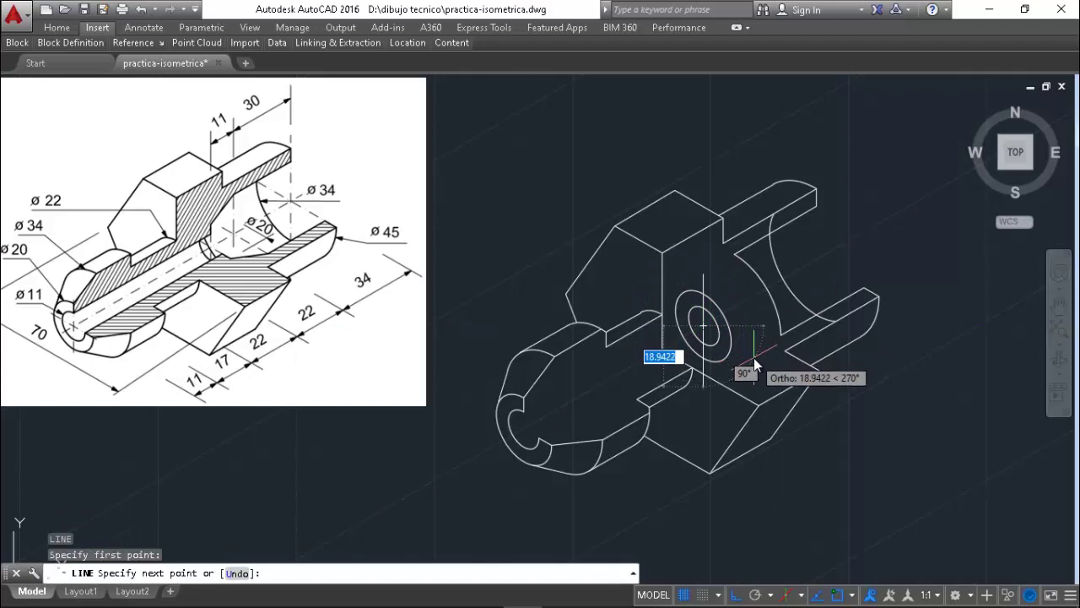
key(F5)
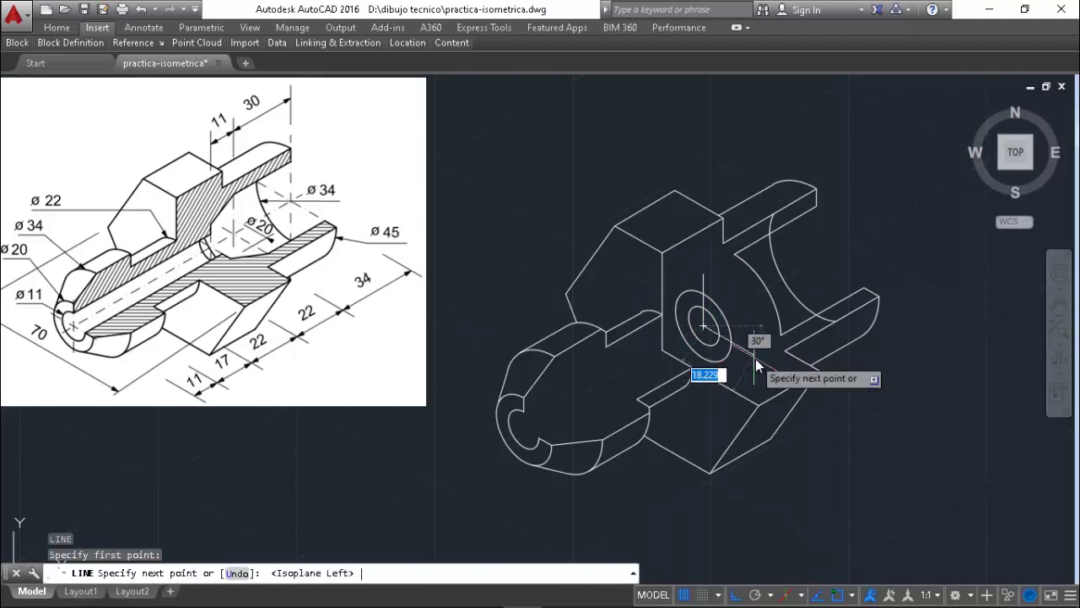
click(755, 361)
key(Return)
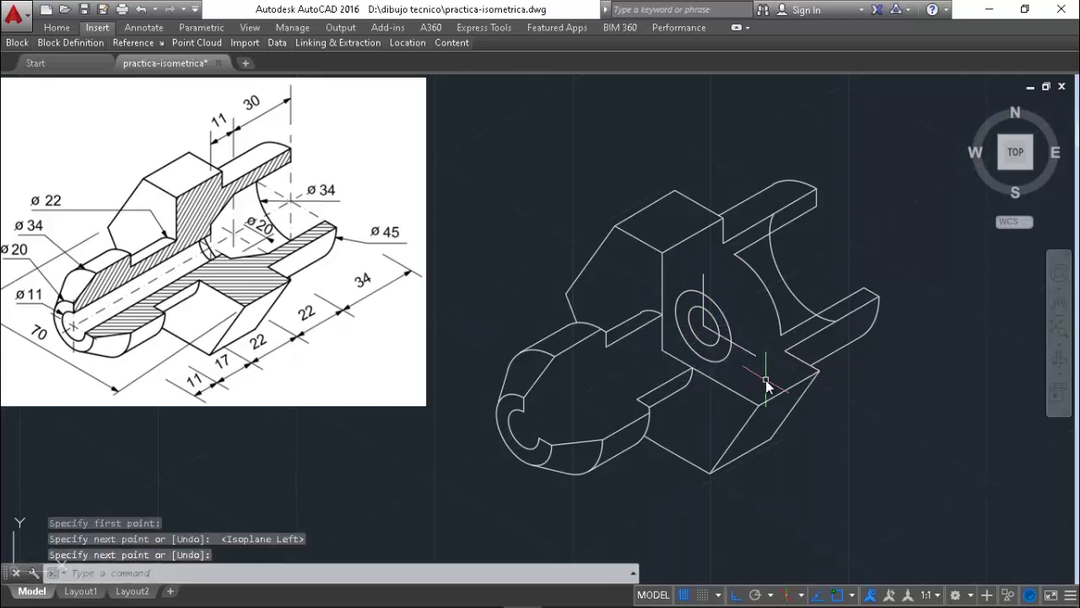
- Add a line from the upper edge endpoint to above the hole and a short 150° line right of it
text(l)
key(Return)
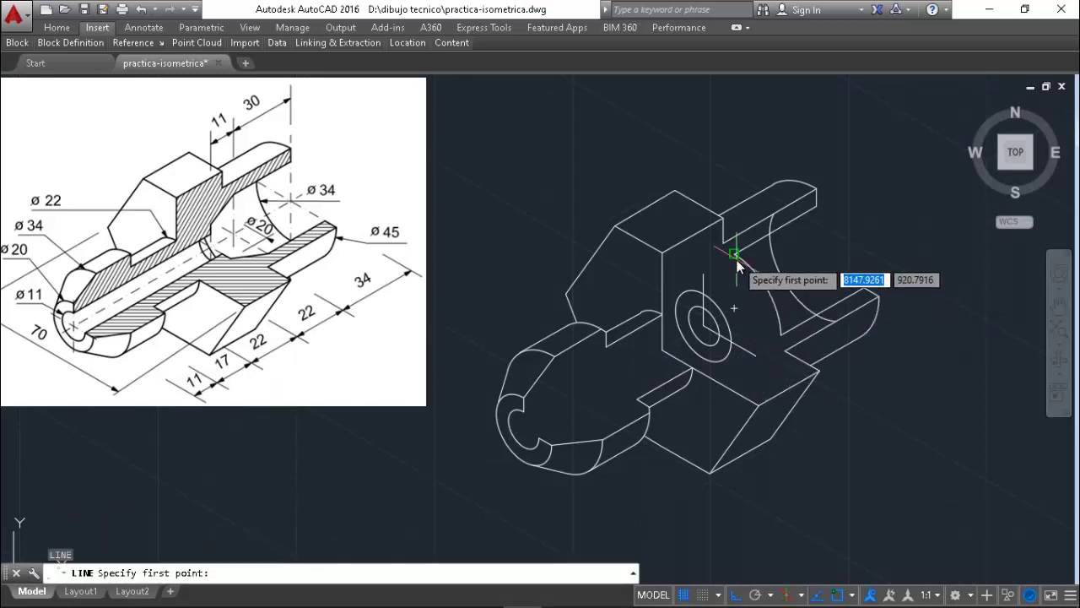
click(736, 259)
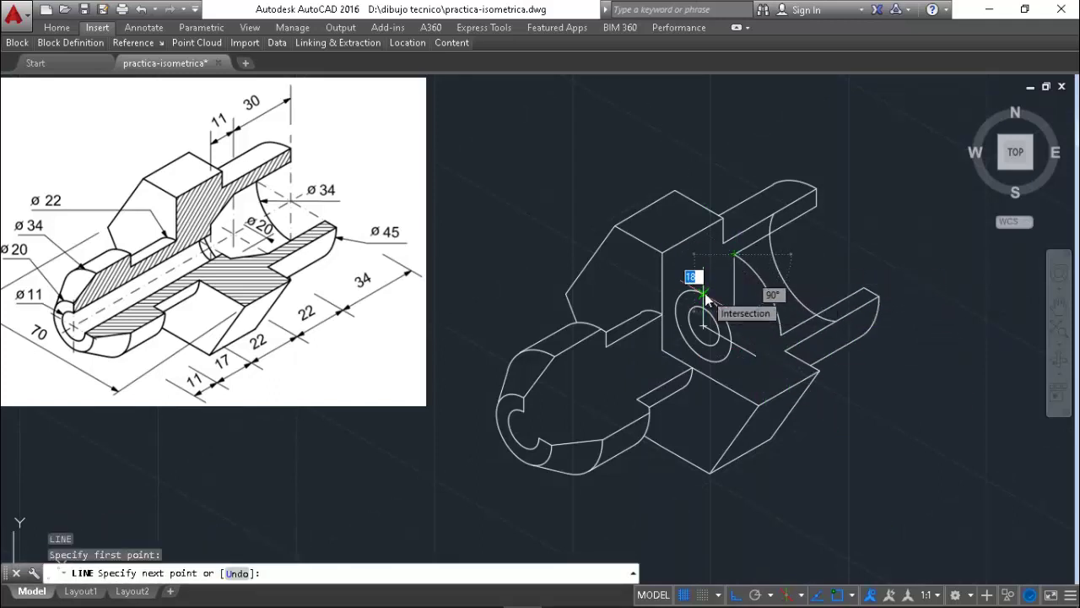
click(705, 293)
key(Return)
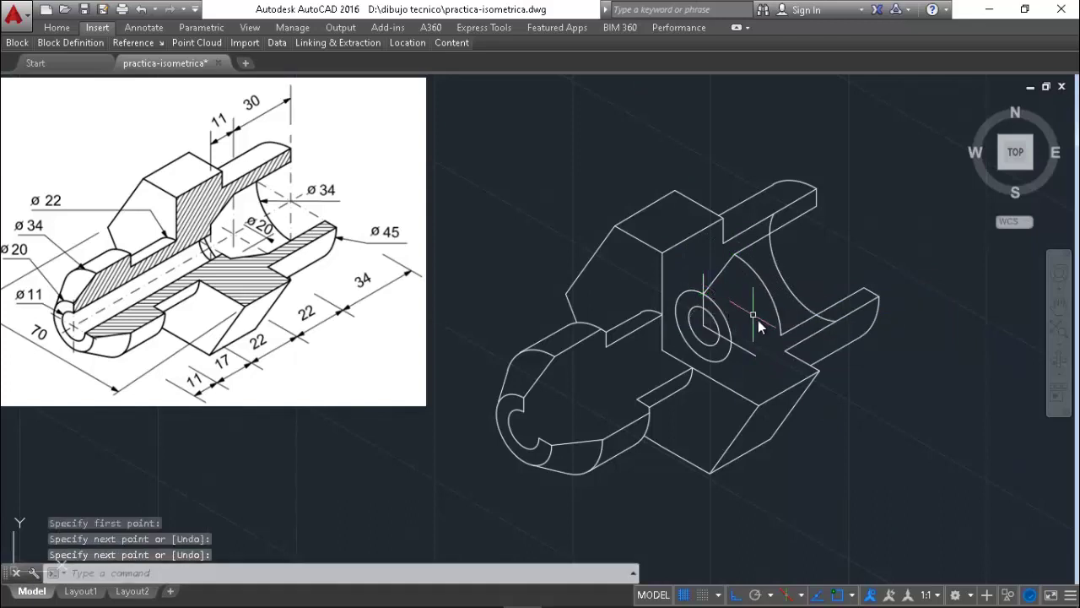
key(Return)
click(778, 335)
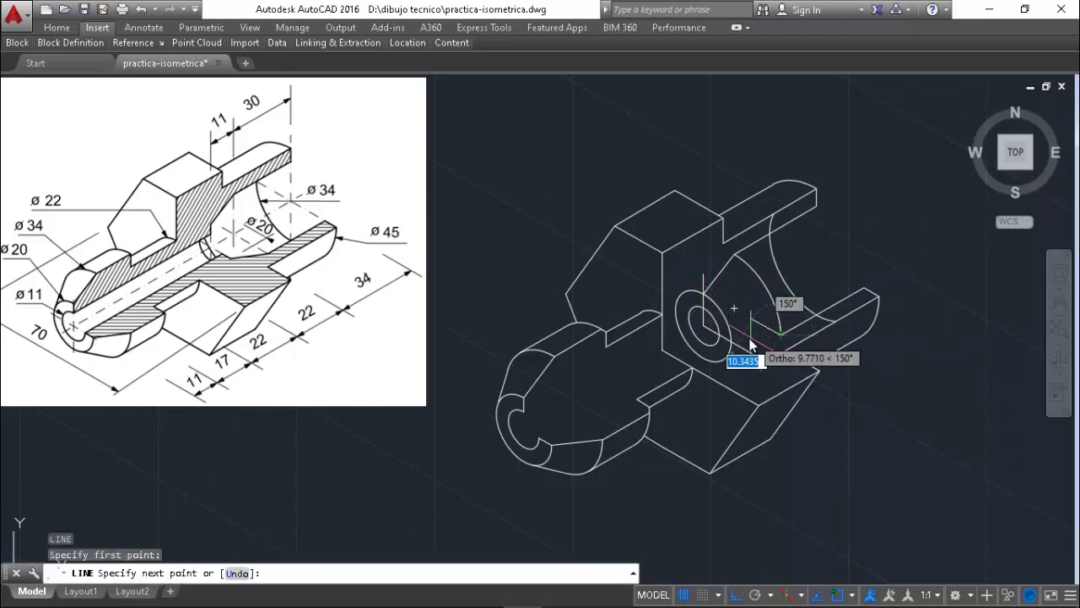
click(732, 346)
key(Return)
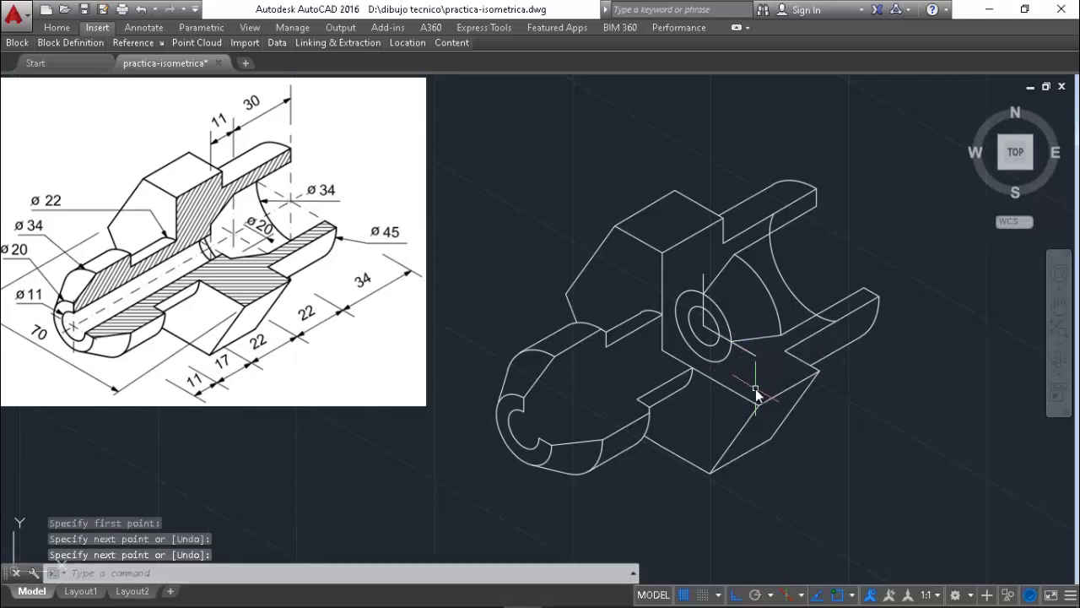
- Trim the right arm segment and part of the hole's ellipse inside the cut region
text(TR)
key(Return)
key(Return)
click(751, 355)
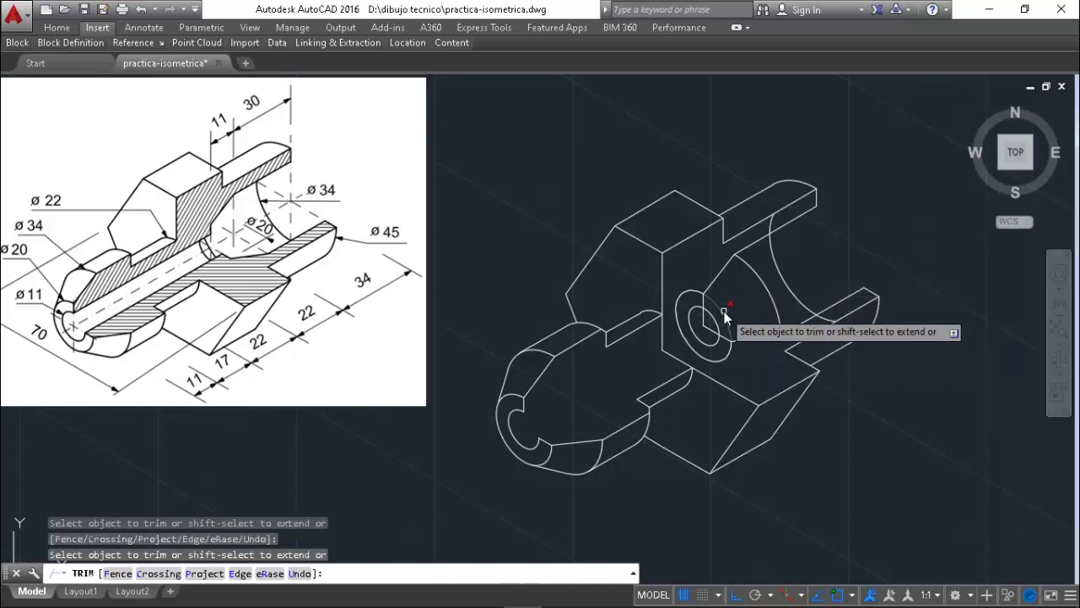
click(723, 311)
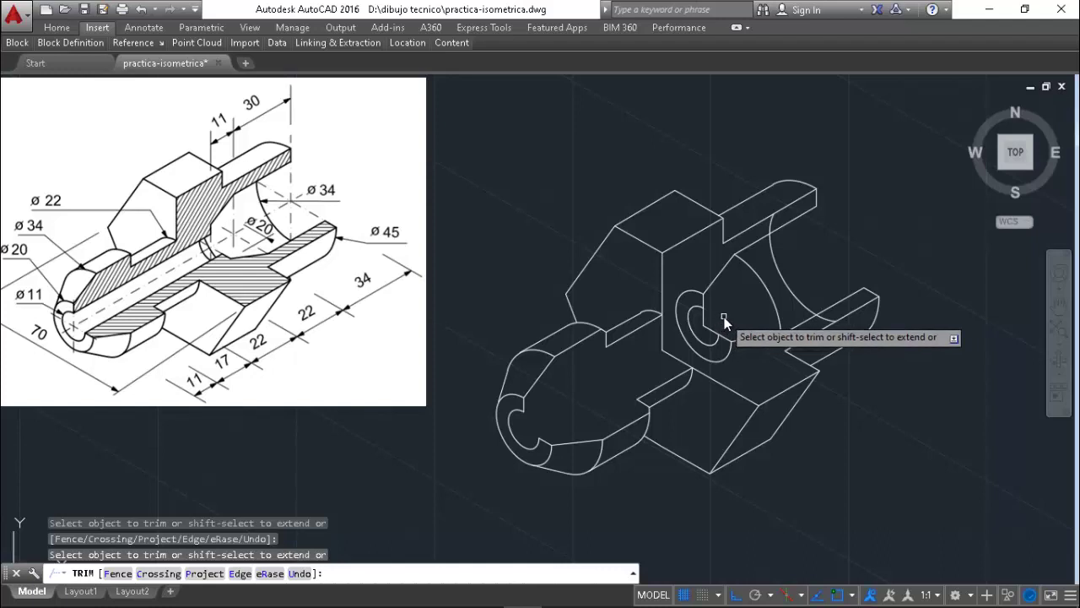
key(Escape)
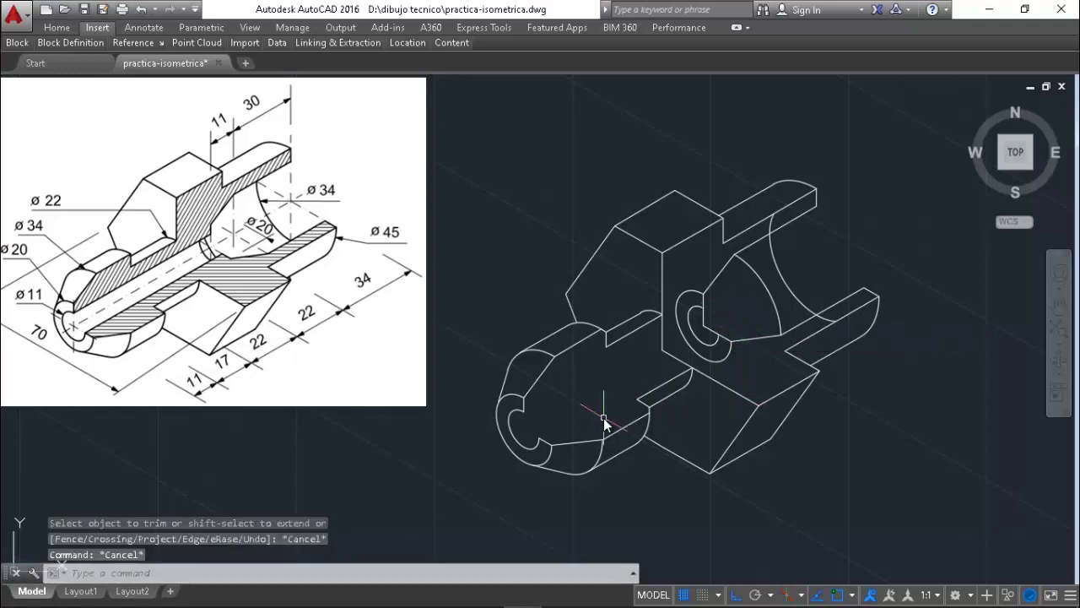
- Draw two 30° lines on the top isoplane from the left hole's edges to the central hole
text(l)
key(Return)
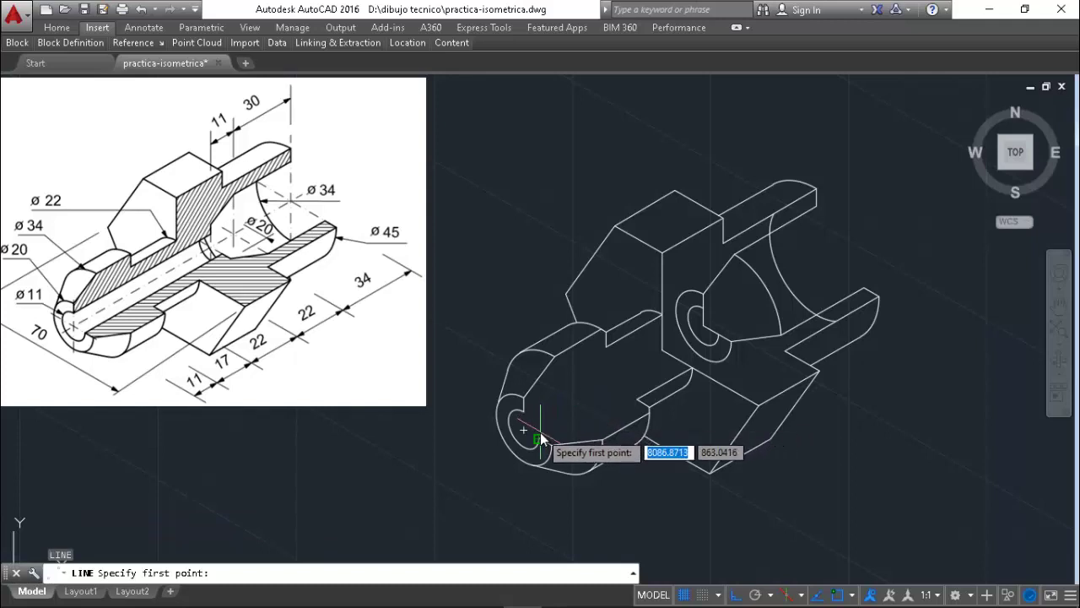
click(540, 433)
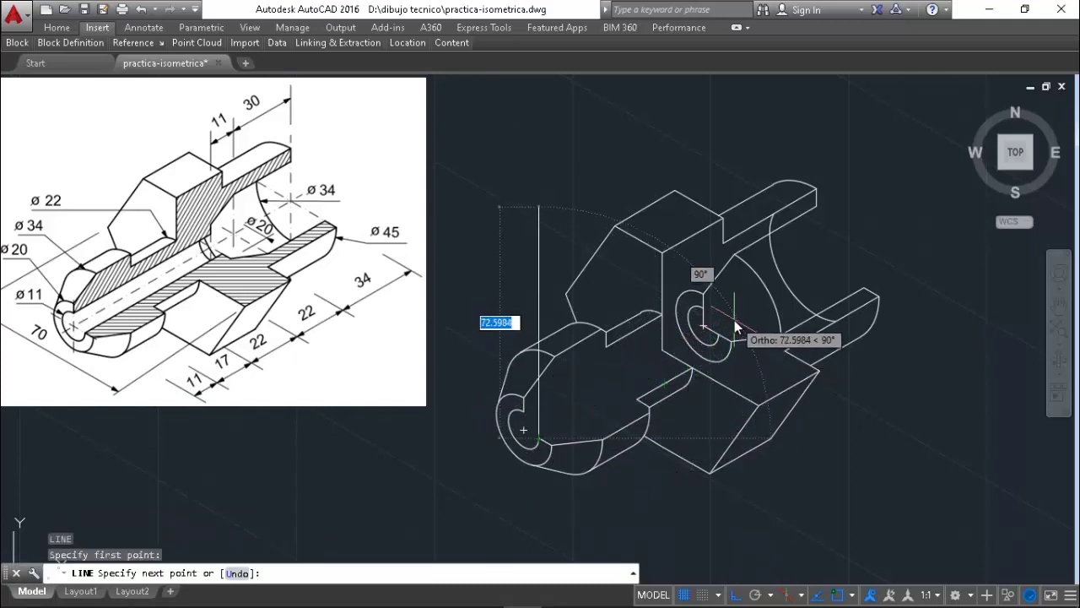
key(F5)
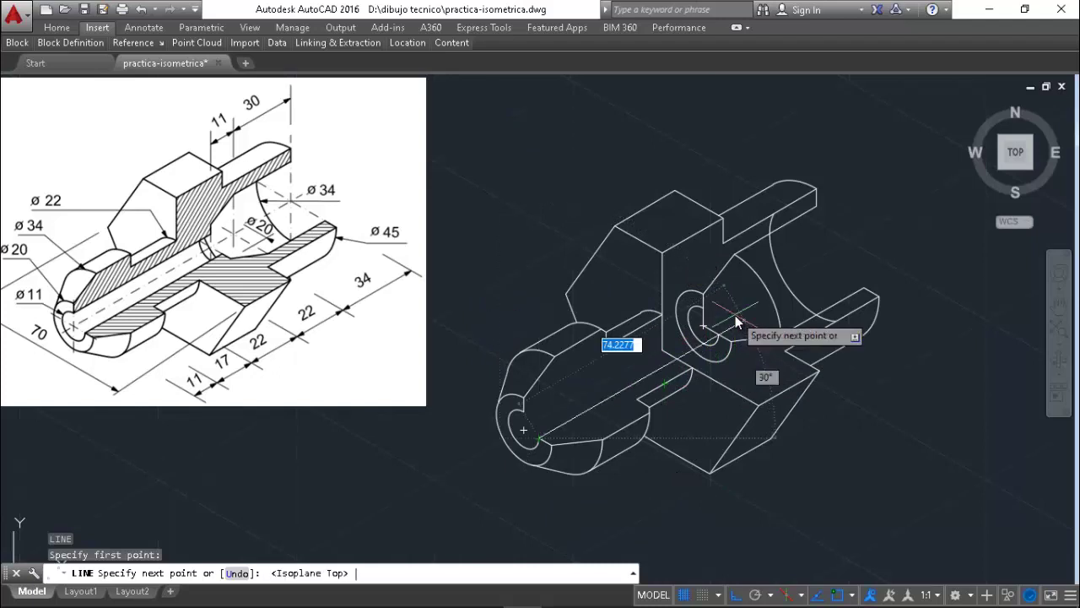
click(742, 314)
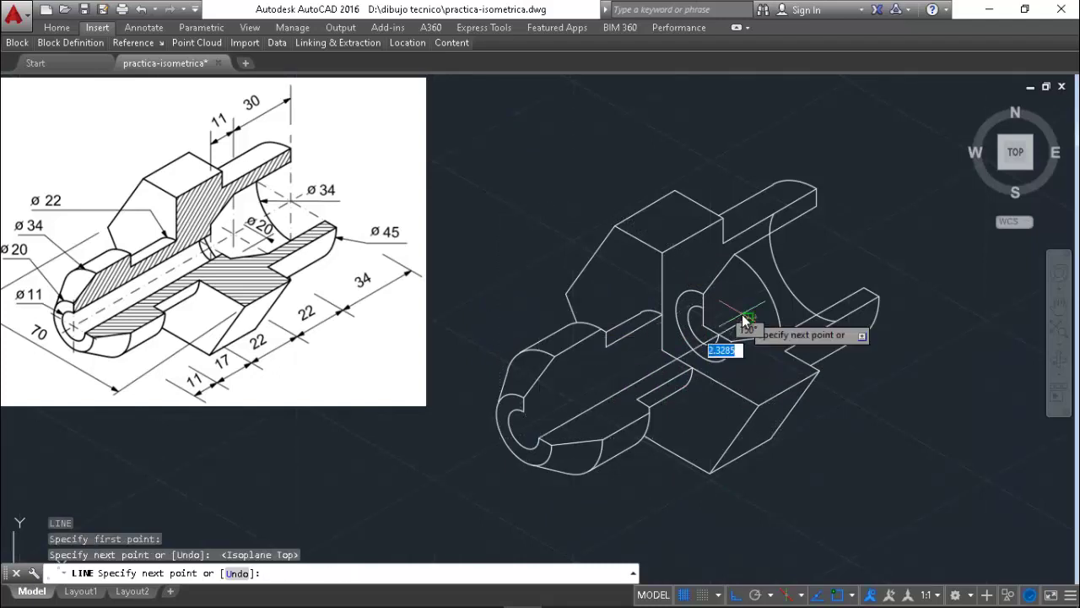
key(Return)
key(Return)
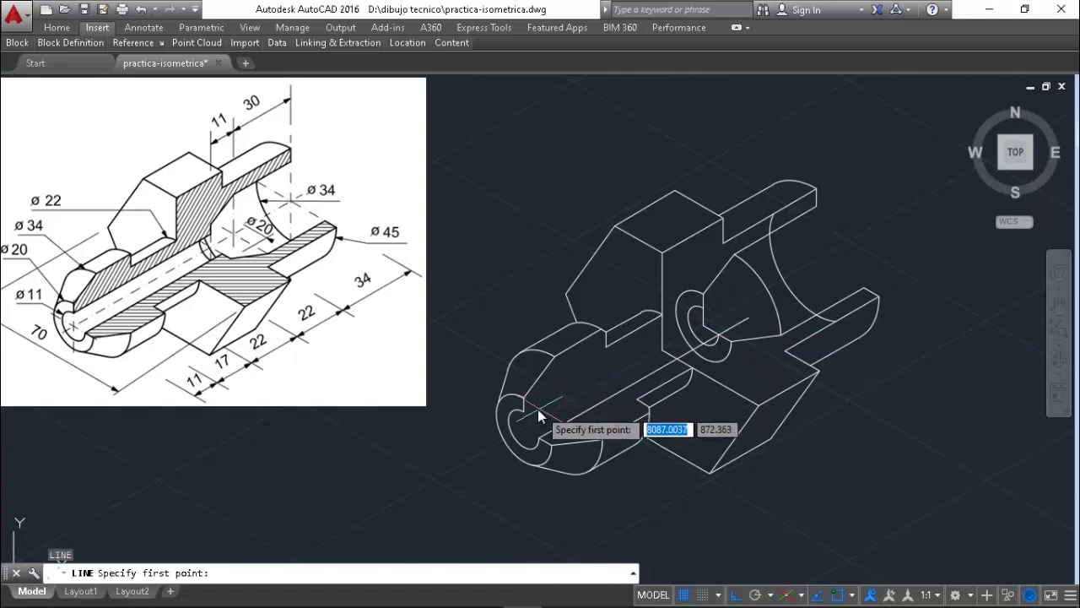
click(525, 410)
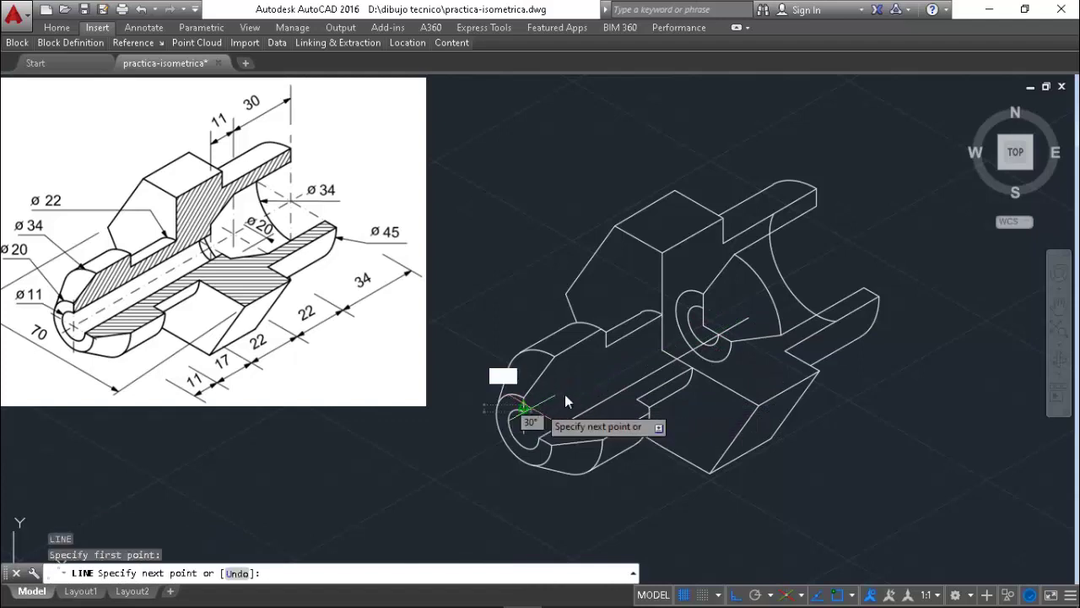
click(730, 302)
key(Return)
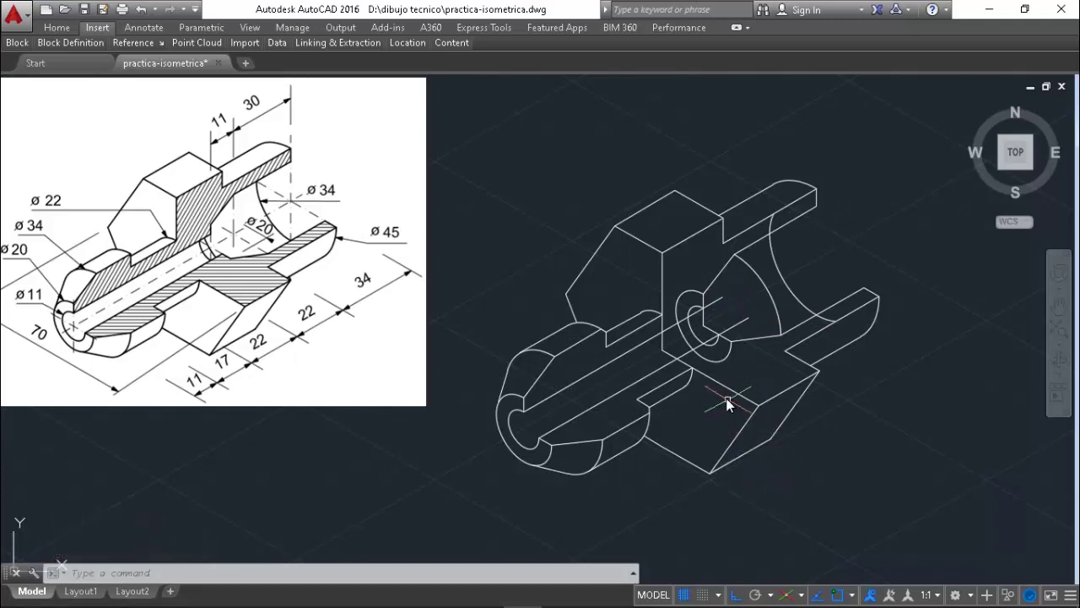
- Trim the stray arcs around and inside the central bore and delete the leftover ellipse arc
text(tr)
key(Return)
key(Return)
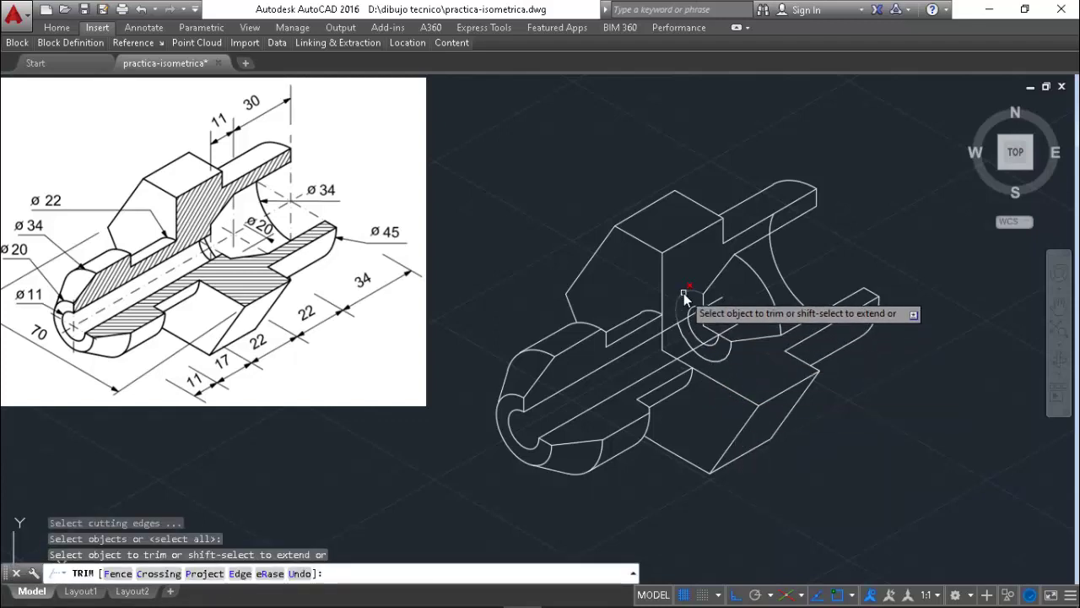
click(684, 294)
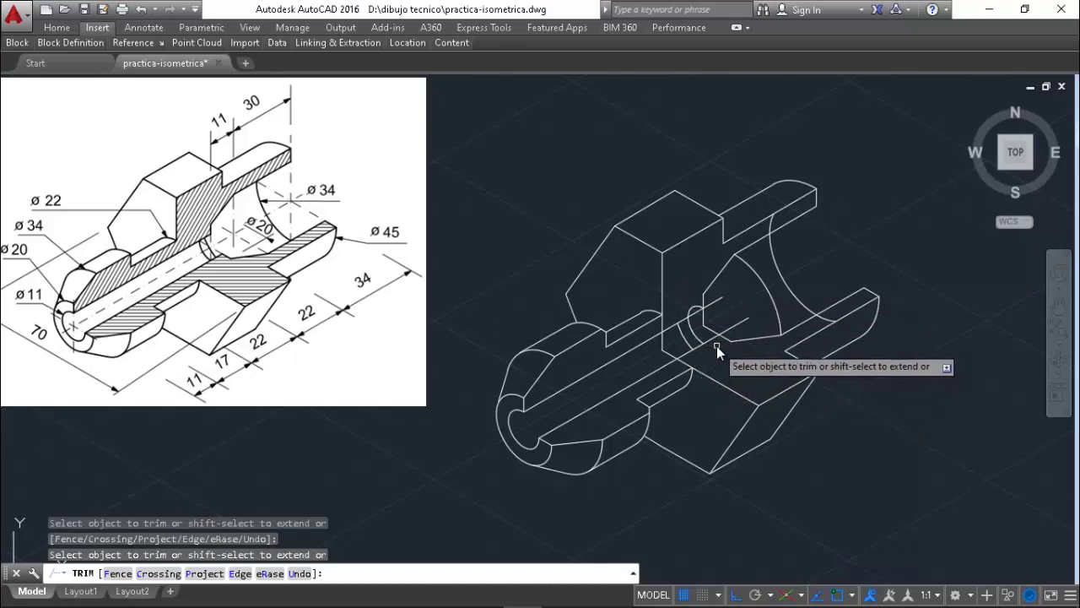
click(716, 346)
click(696, 308)
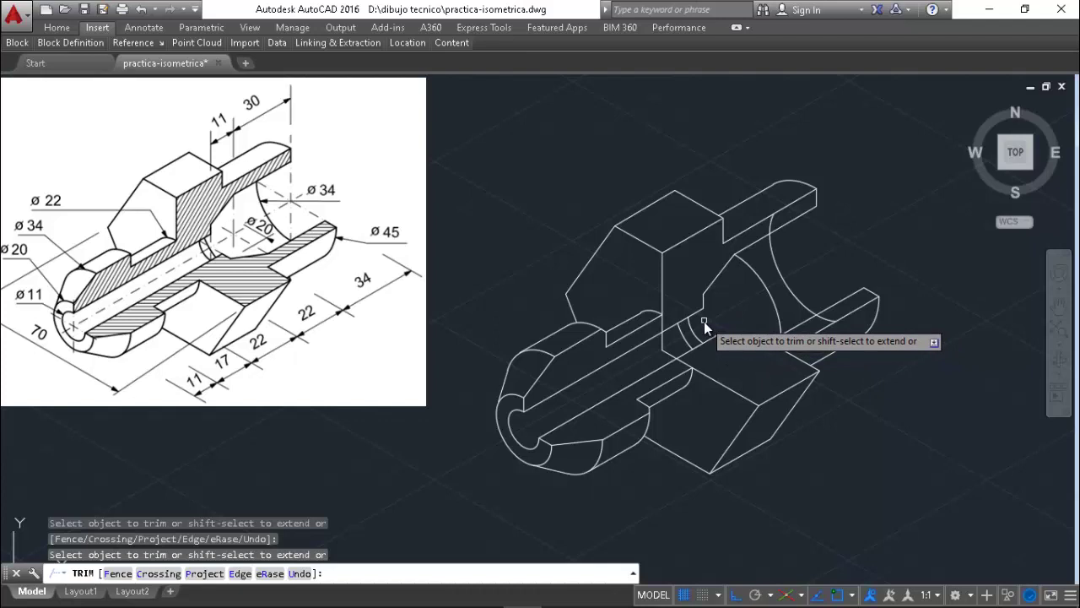
click(704, 322)
key(Escape)
key(Escape)
key(Escape)
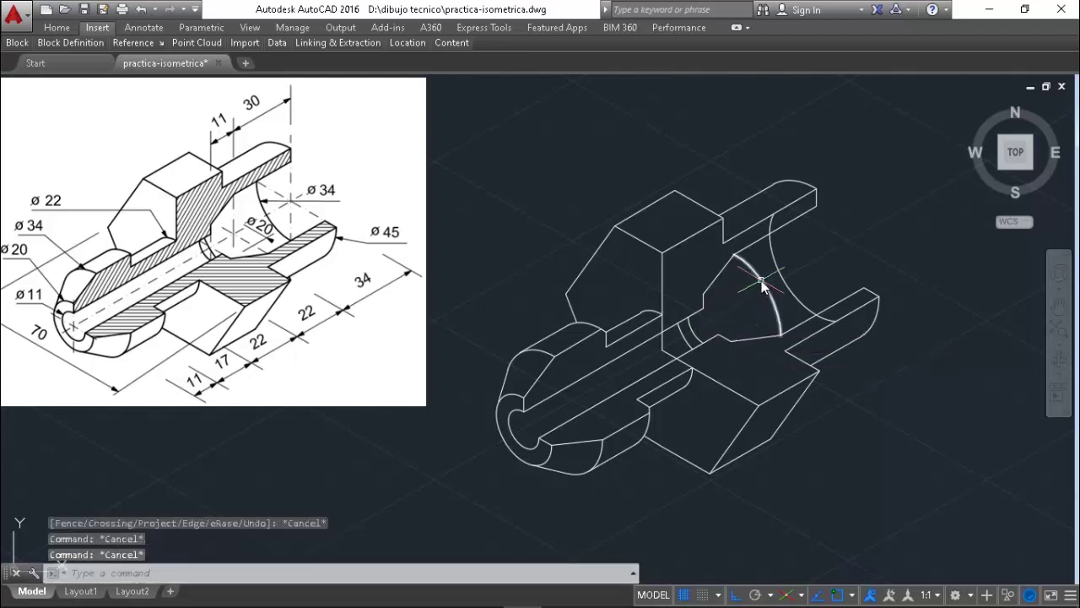
click(761, 280)
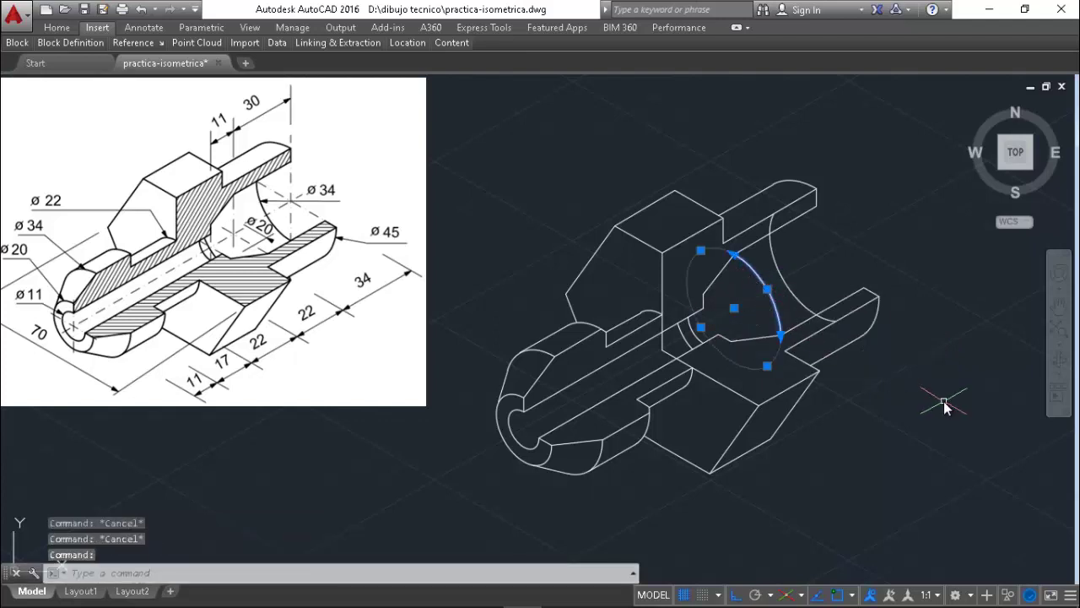
key(Delete)
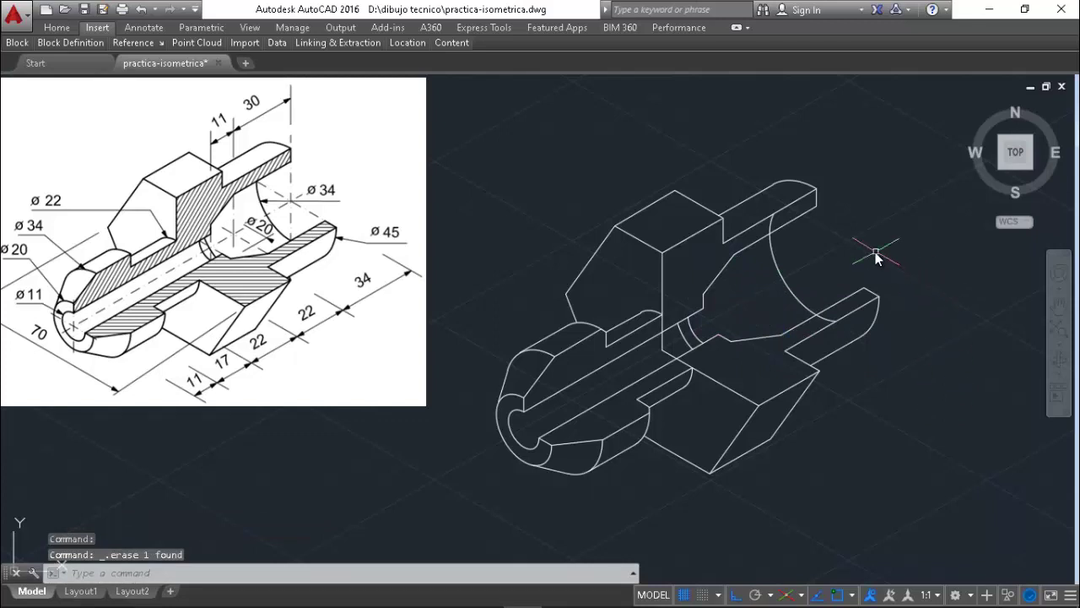
- Trim the stray edge piece on the upper arm
text(tr)
key(Return)
key(Return)
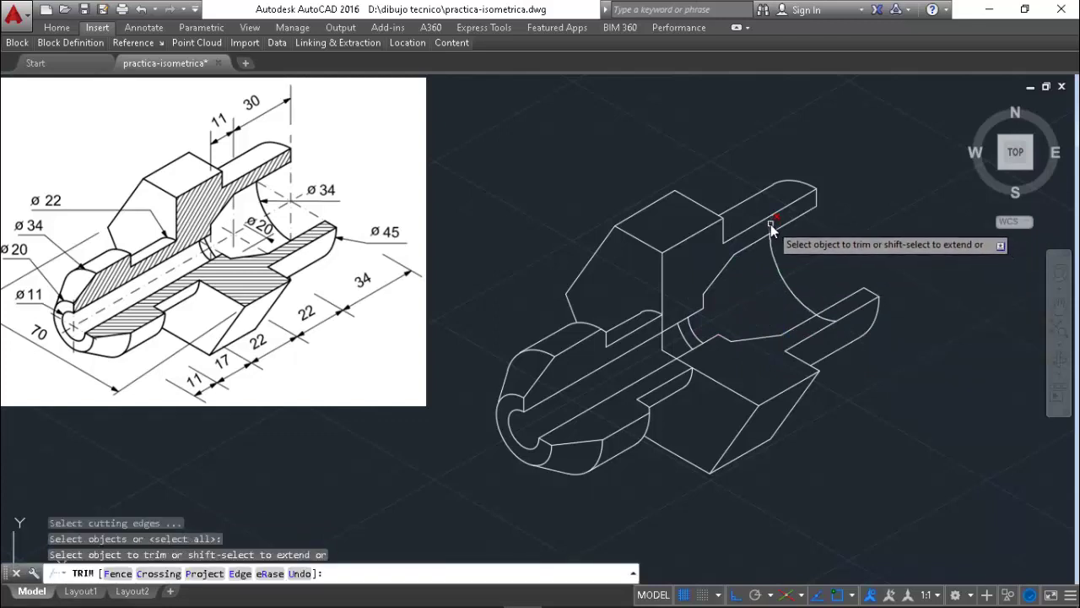
click(771, 224)
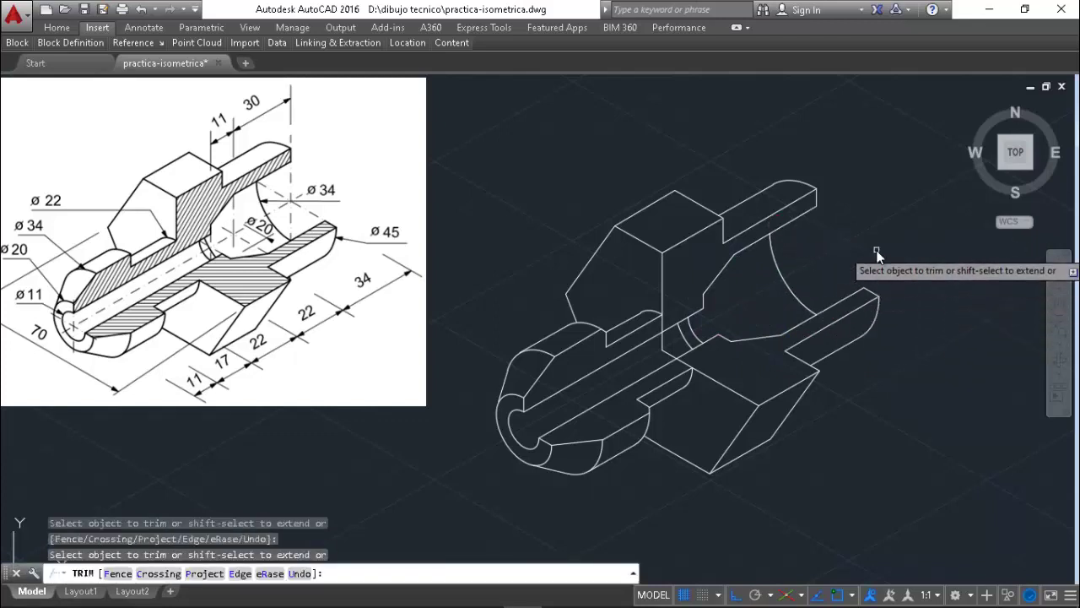
key(Return)
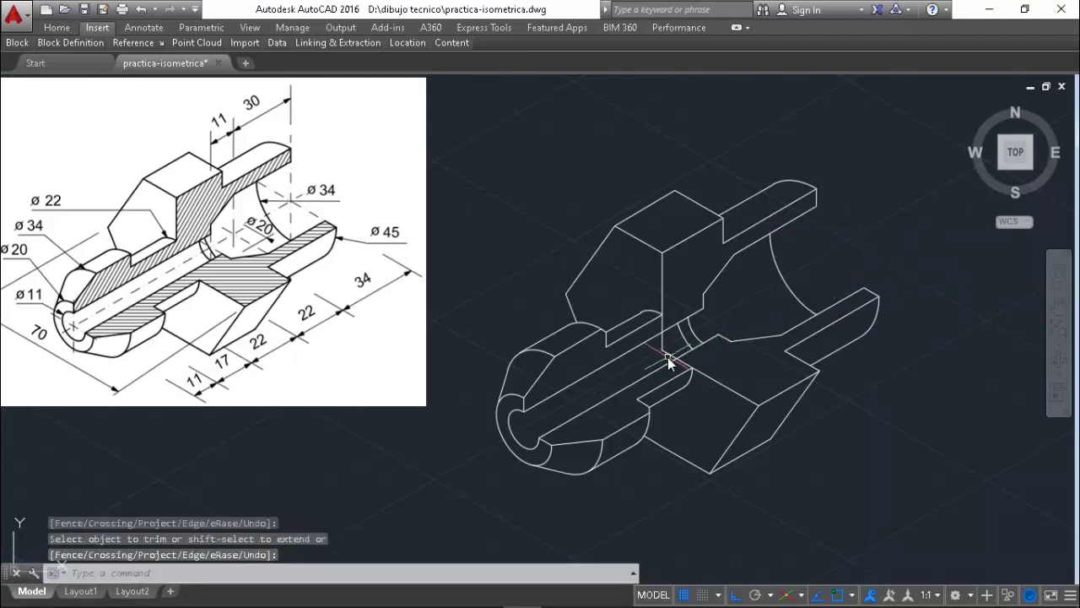
- Trim the vertical edge piece below the arc and erase the two tiny leftover edges
text(tr)
key(Return)
key(Return)
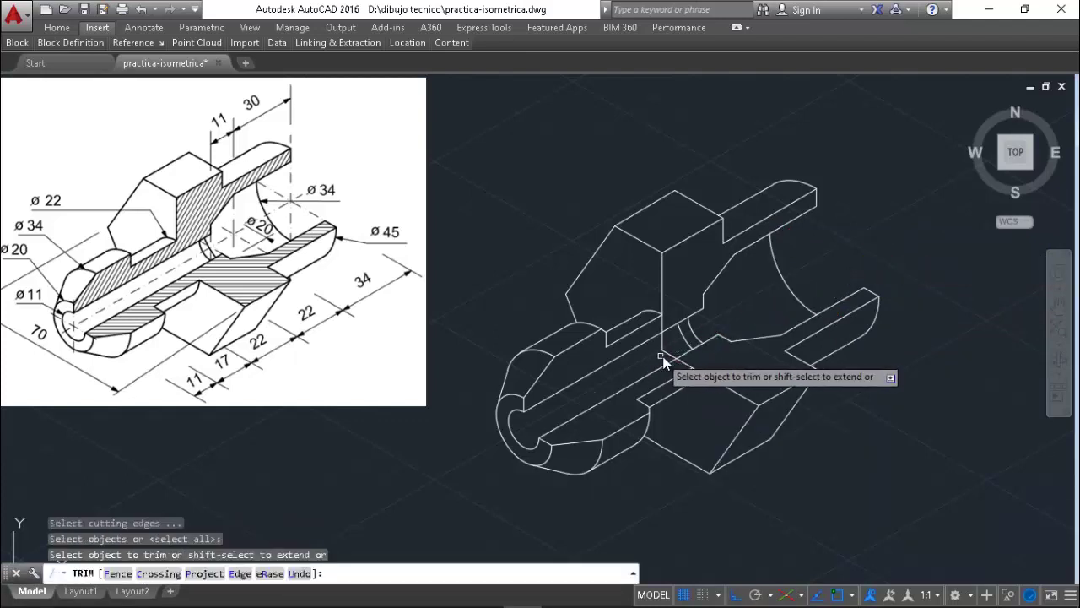
click(670, 349)
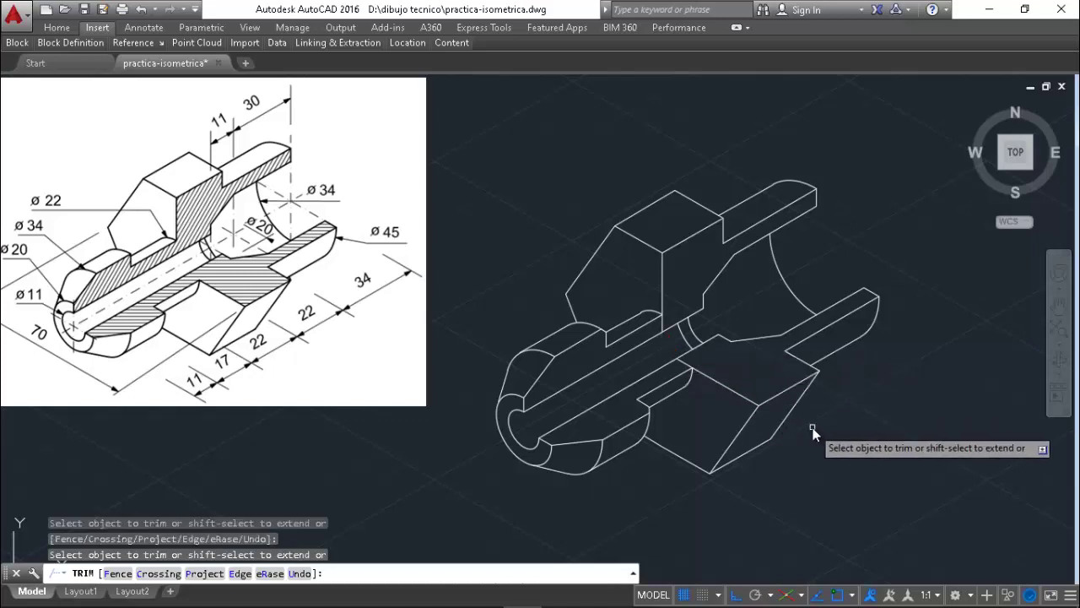
key(Escape)
key(Escape)
click(664, 325)
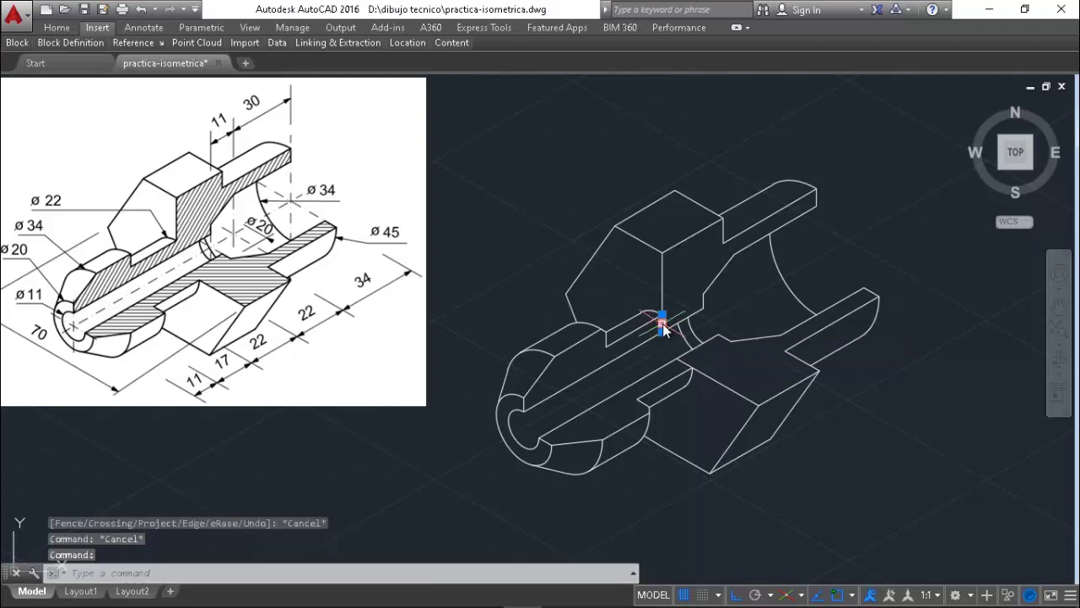
key(Delete)
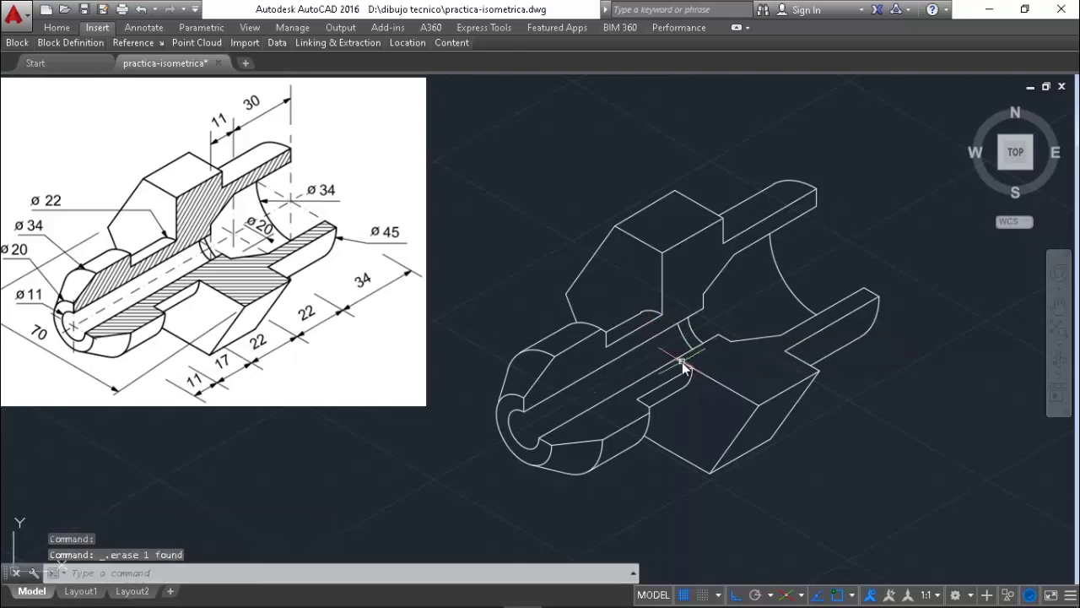
click(683, 363)
key(Delete)
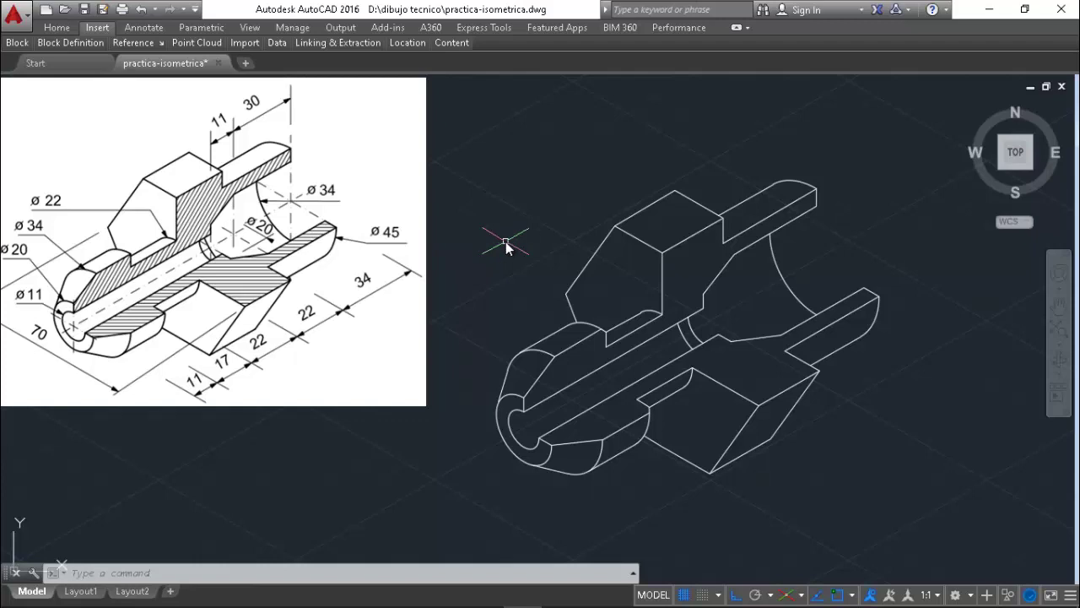
- Start HATCH with the H alias to pick an internal point in the cut-away
text(H)
key(Return)
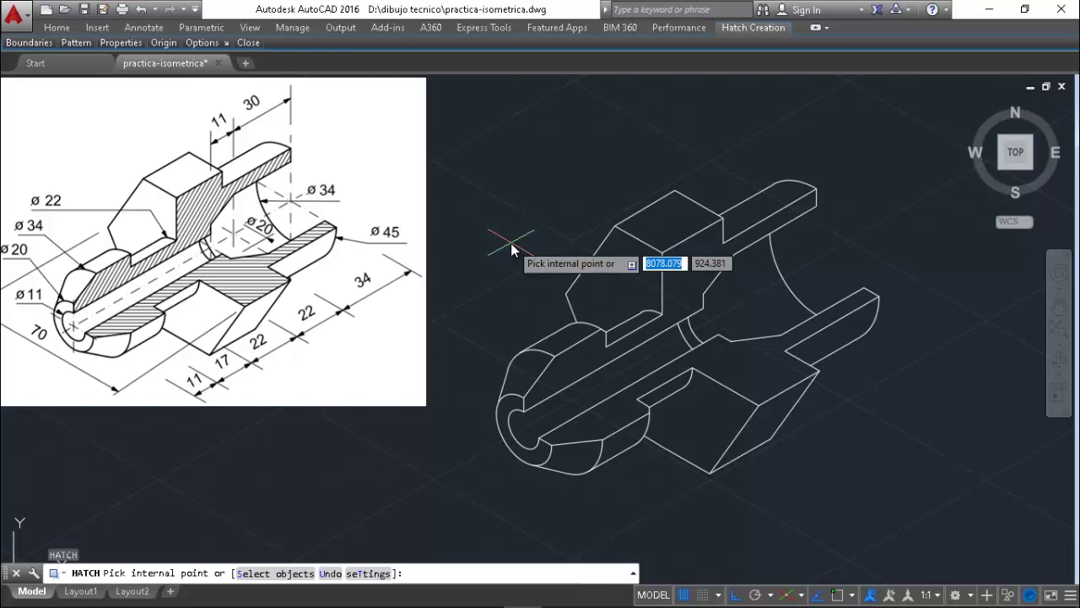
- Open the full hatch settings with T and choose the LINE pattern from the palette
text(T)
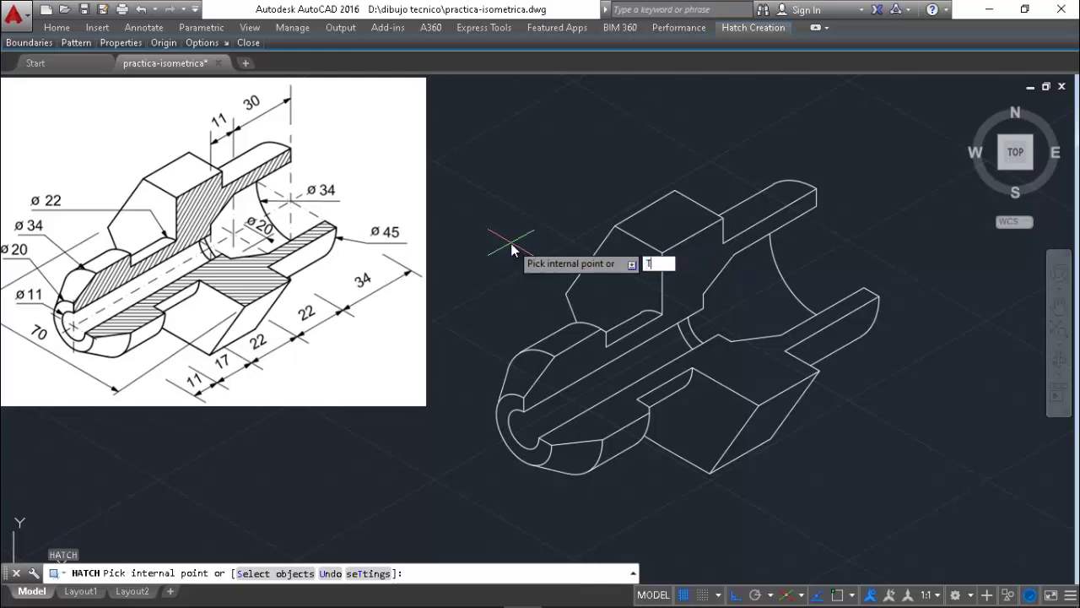
key(Return)
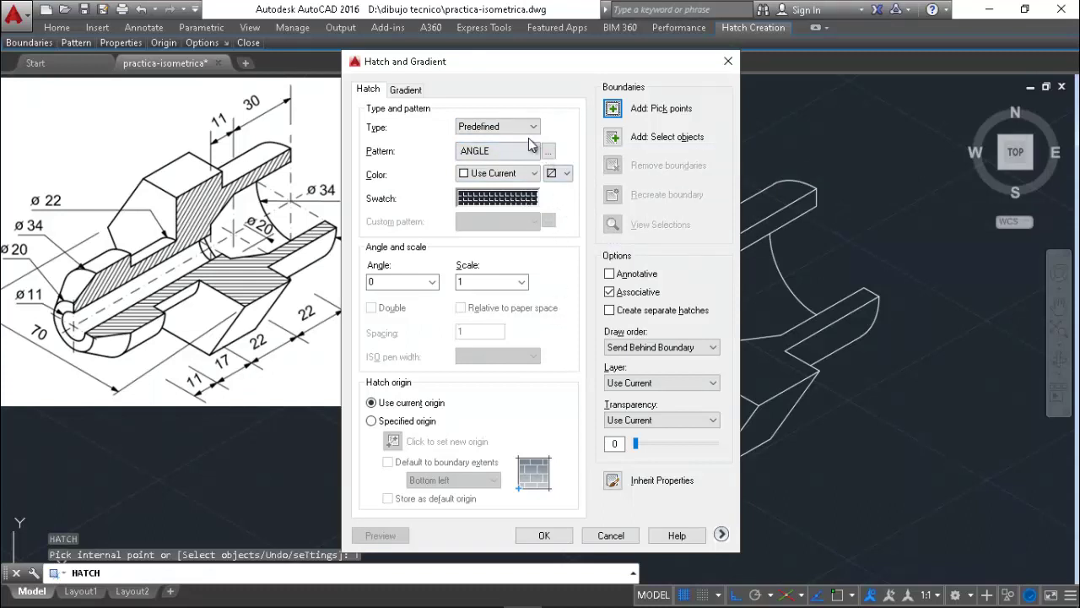
click(500, 200)
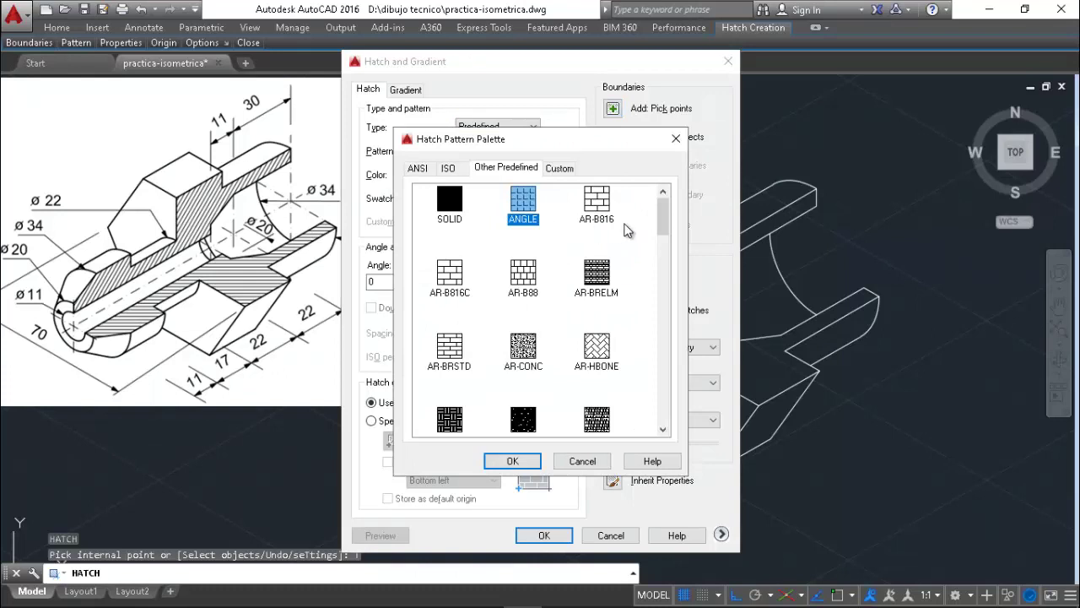
drag(663, 209, 665, 284)
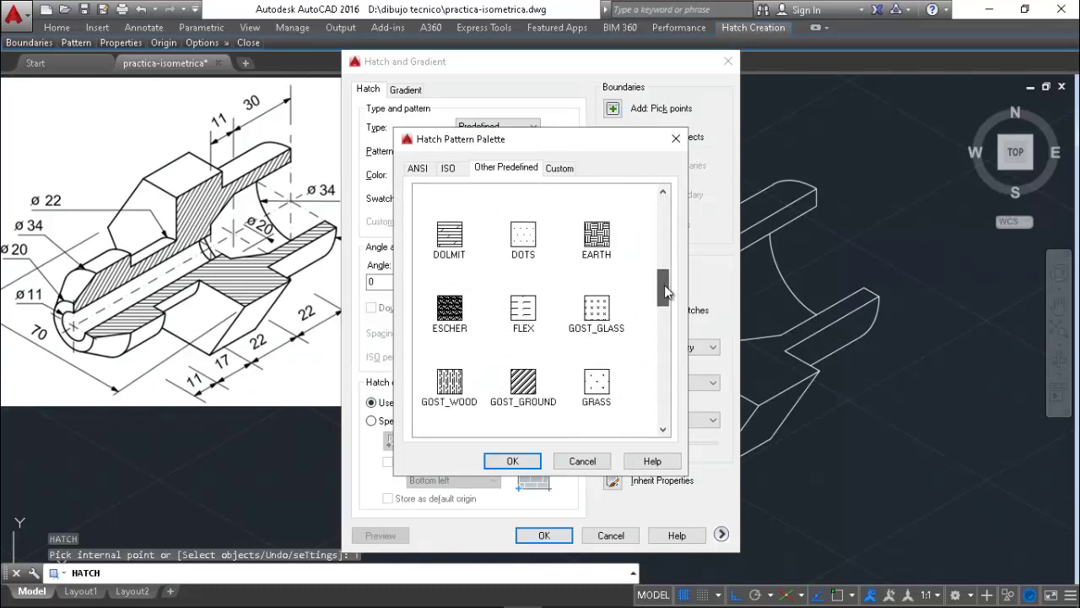
mouse_move(665, 286)
mouse_down()
mouse_move(661, 404)
mouse_move(666, 348)
mouse_up()
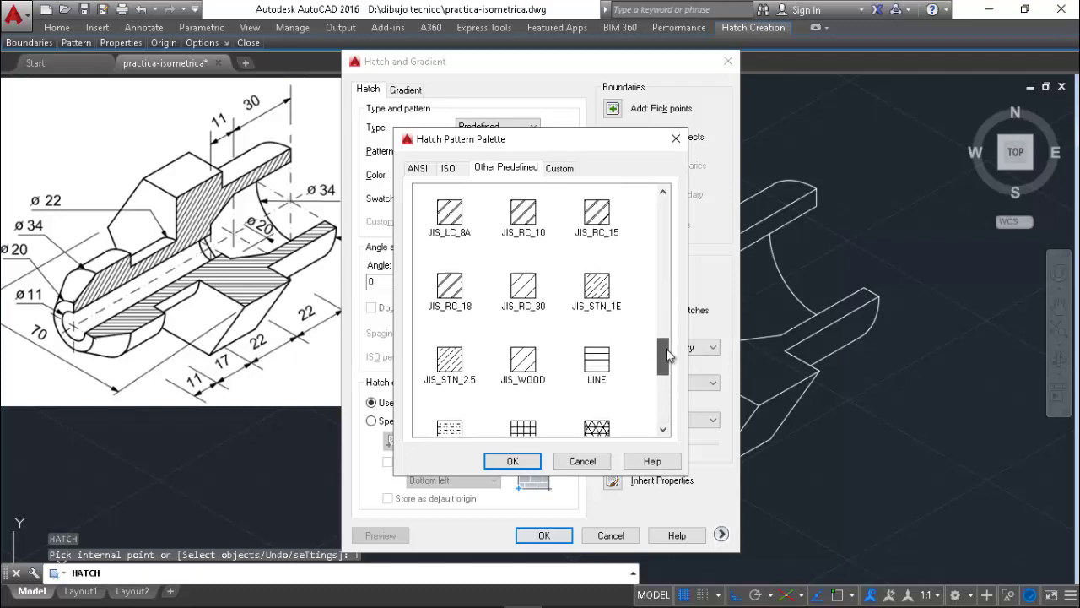
click(597, 382)
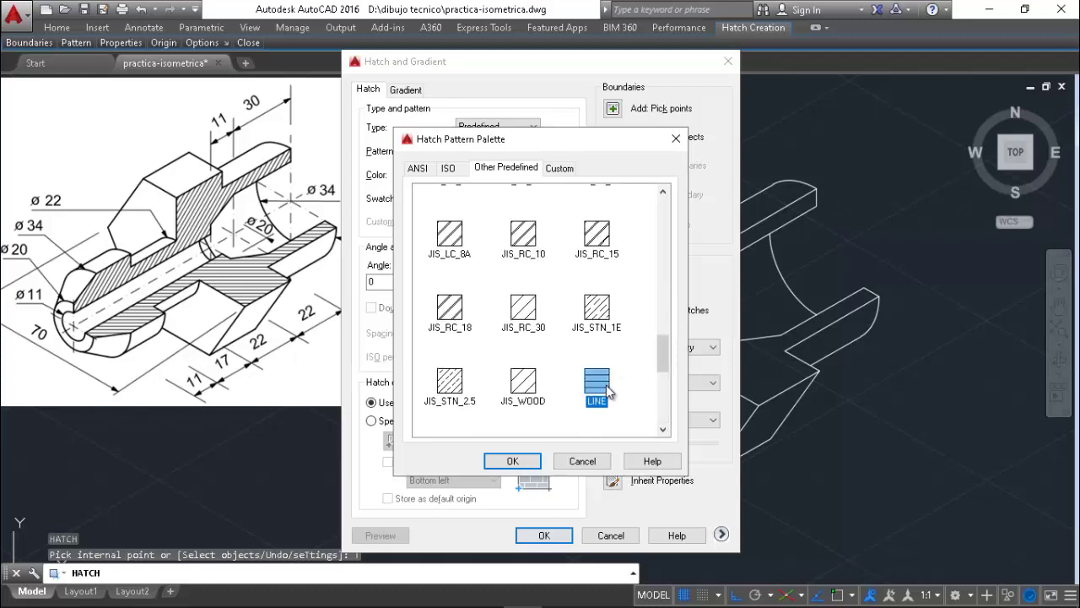
click(502, 463)
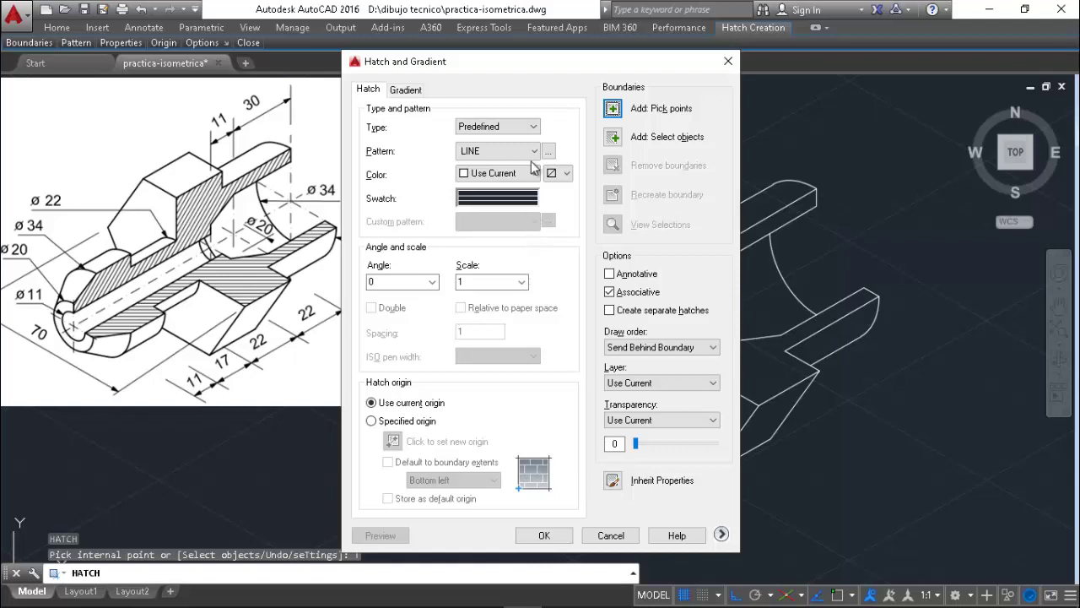
- Set the hatch type to User defined with angle 75 and spacing 2
click(535, 126)
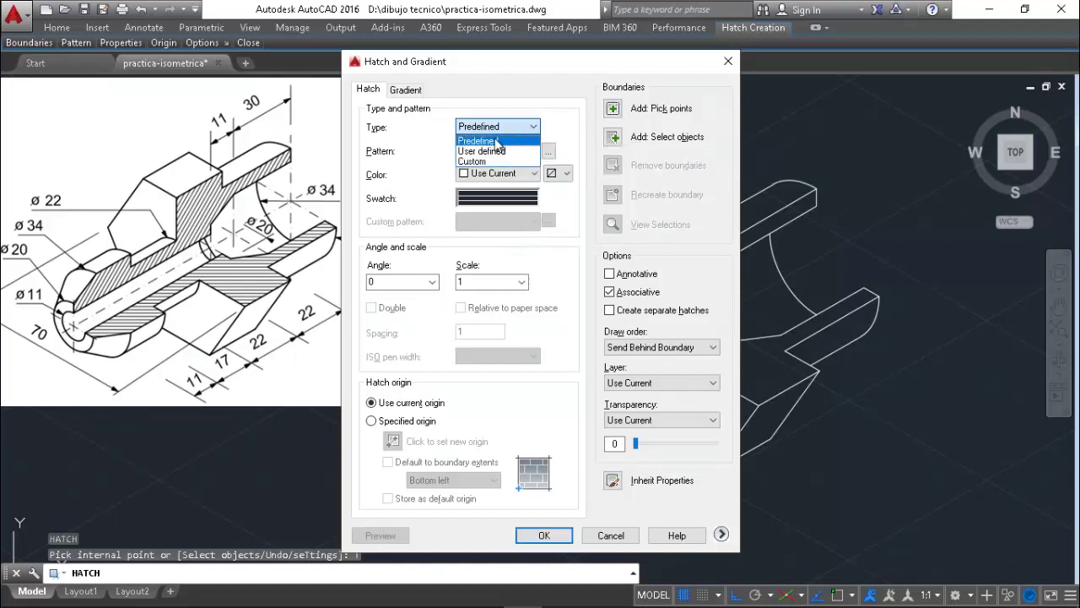
click(493, 151)
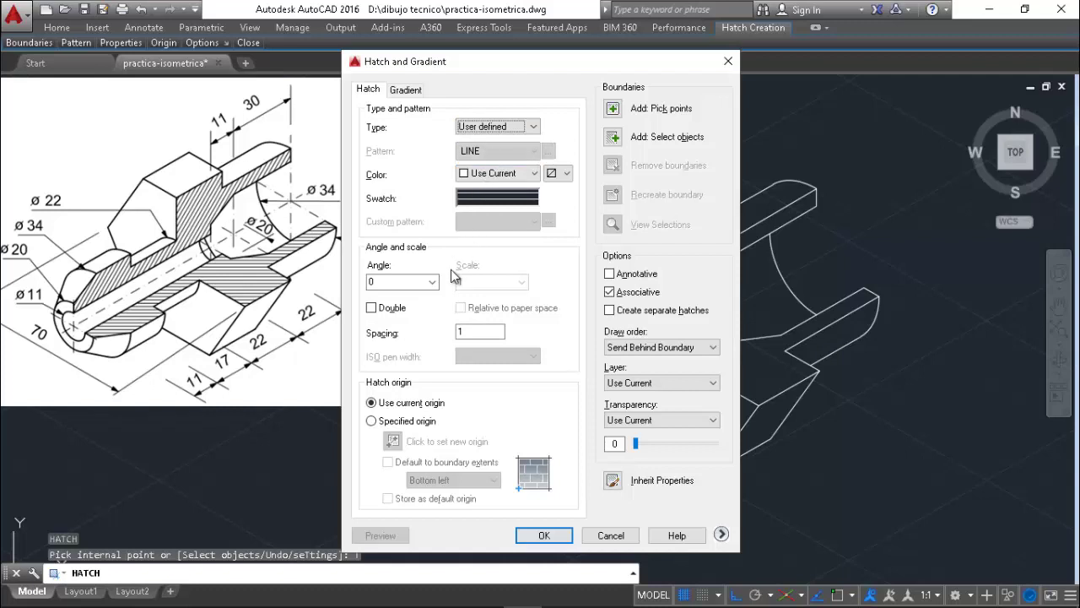
double_click(410, 279)
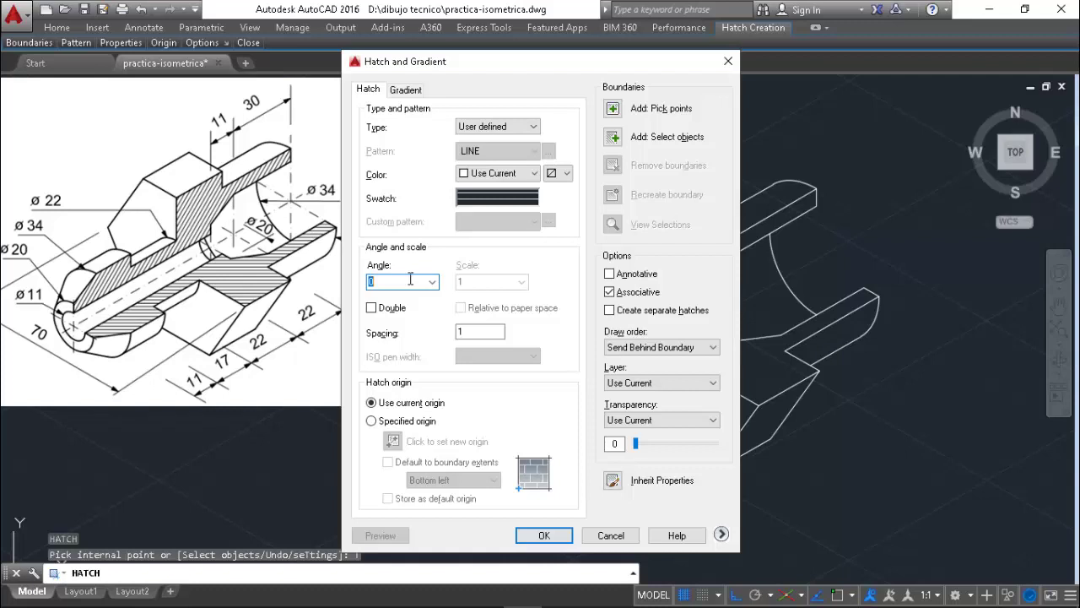
text(75)
double_click(479, 332)
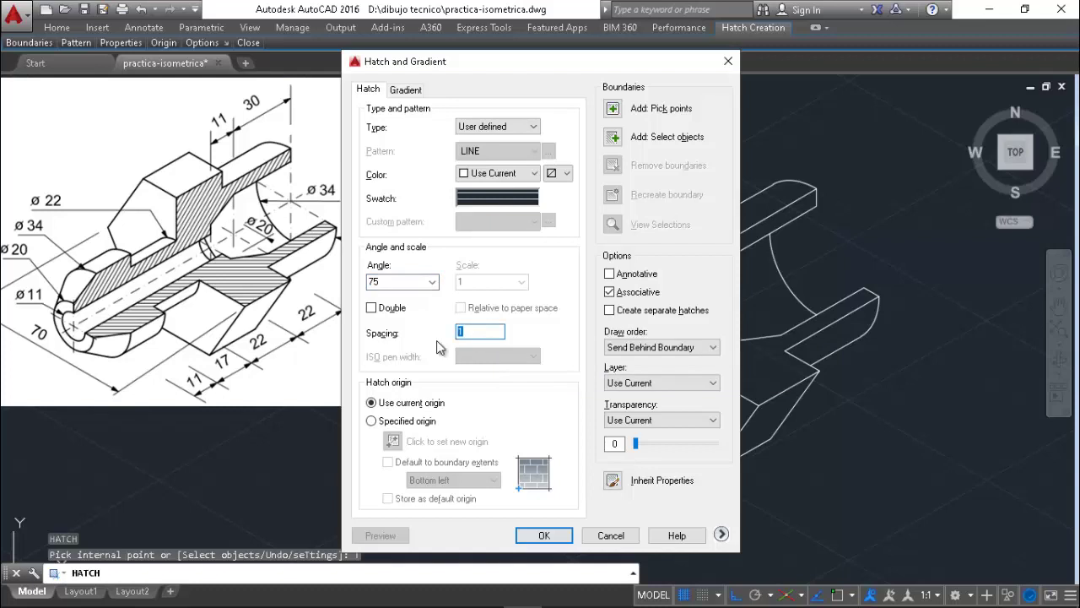
text(2)
- Fill the lower and upper cut-away section faces with the 75° line hatching
click(613, 113)
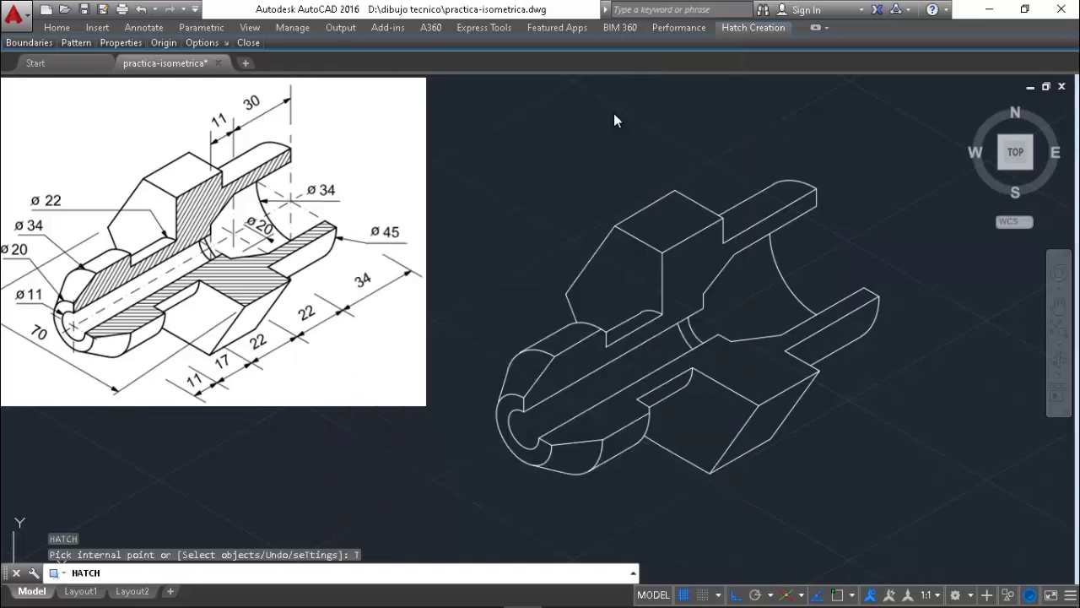
click(722, 374)
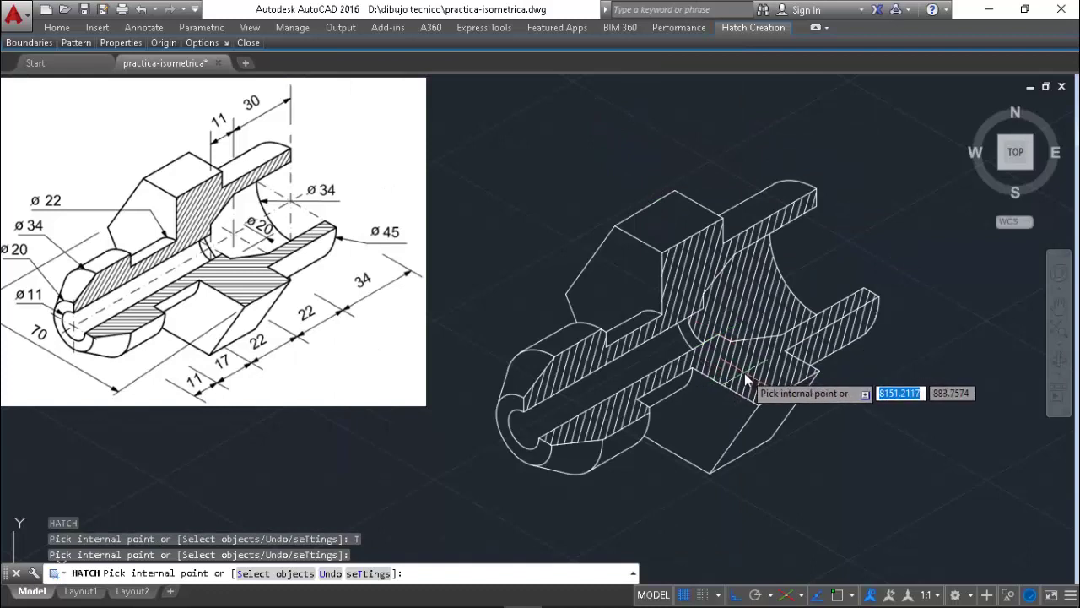
click(746, 374)
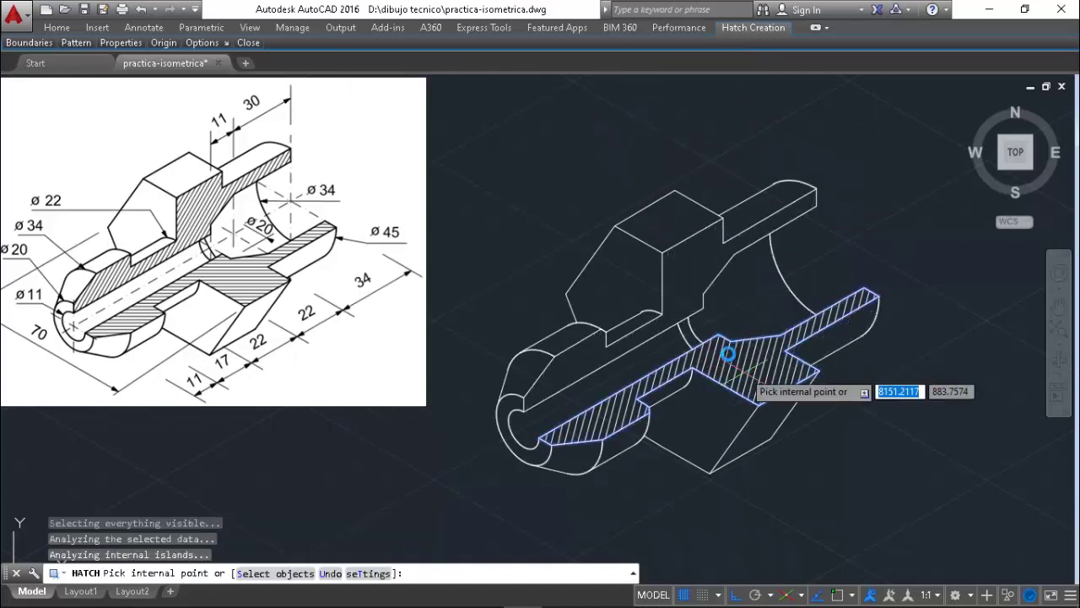
click(693, 283)
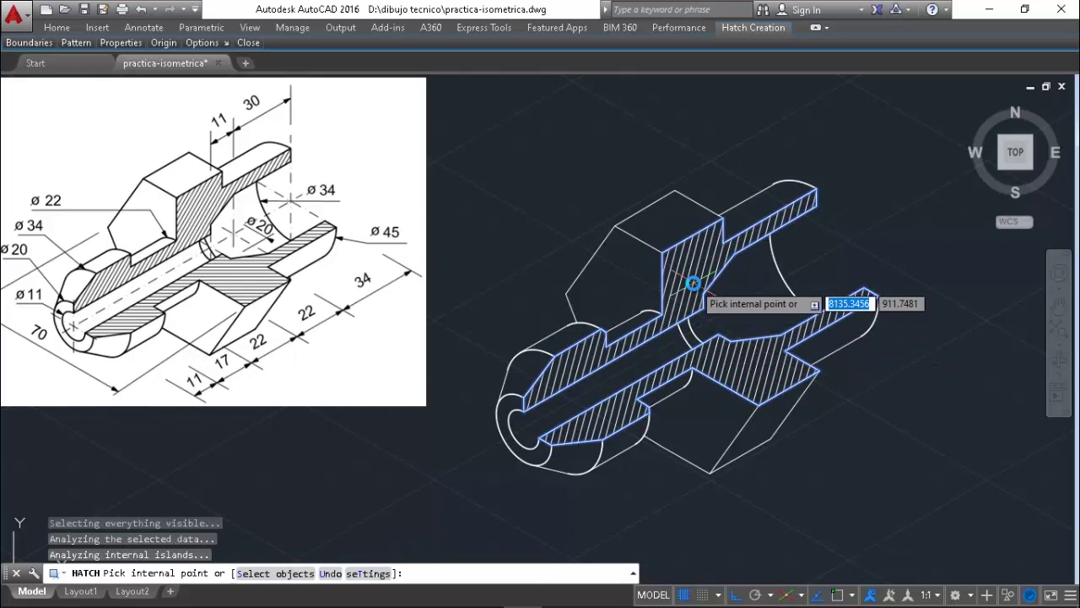
key(Escape)
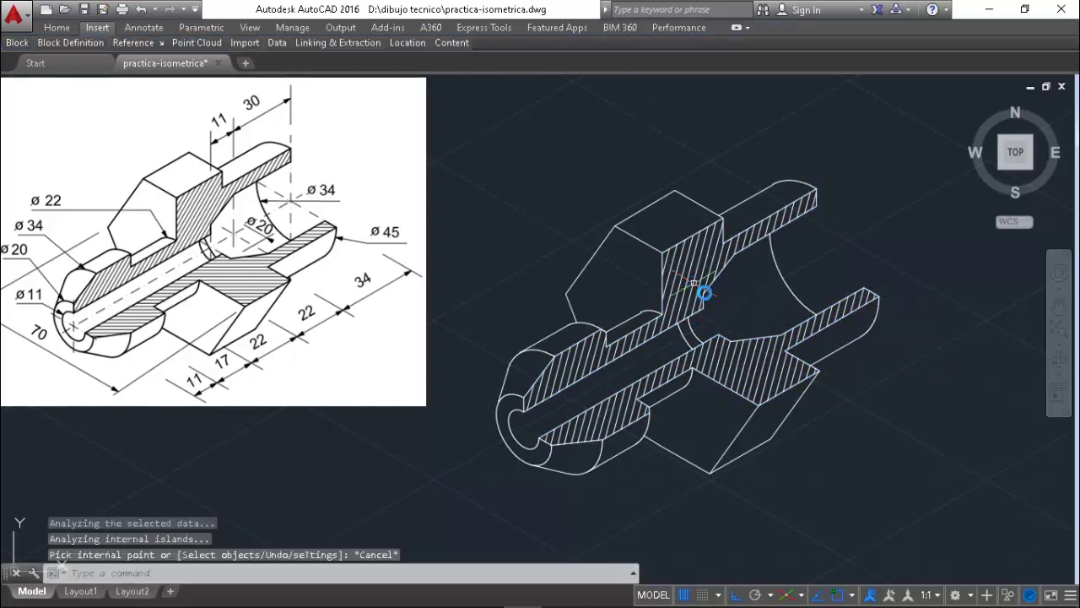